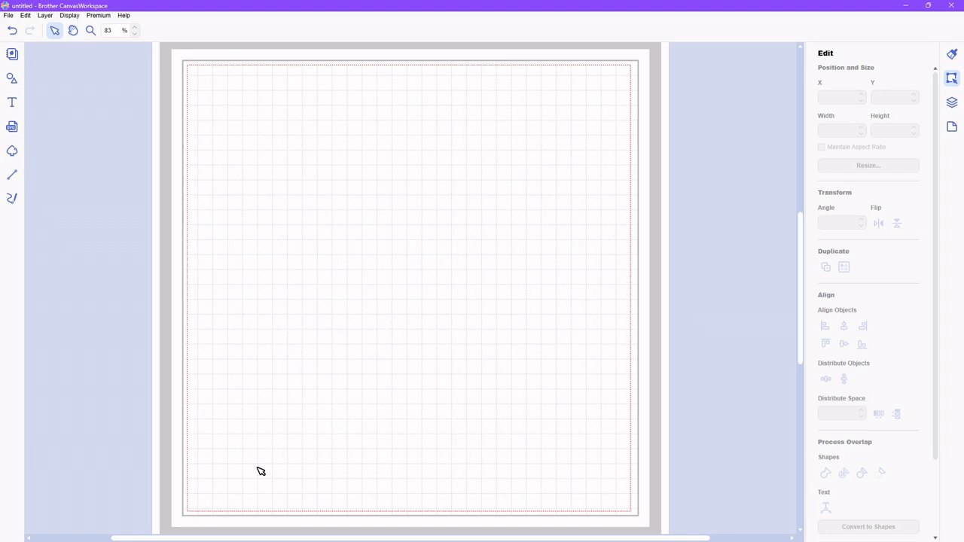
# - Add a plain square and the downward-pointing, flat-topped pentagon to the mat, and move them apart
pyautogui.click(11, 80)
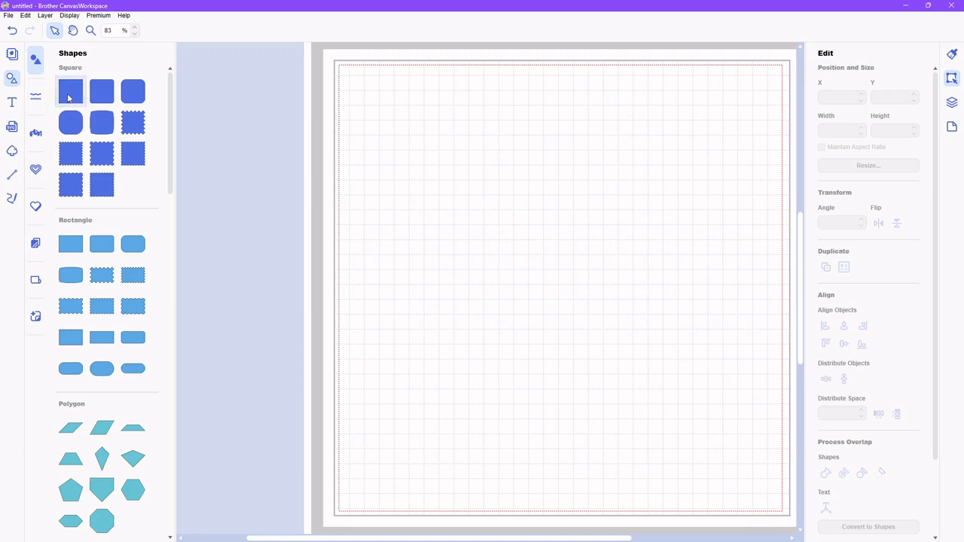
pyautogui.click(70, 91)
pyautogui.scroll(-6, 152, 225)
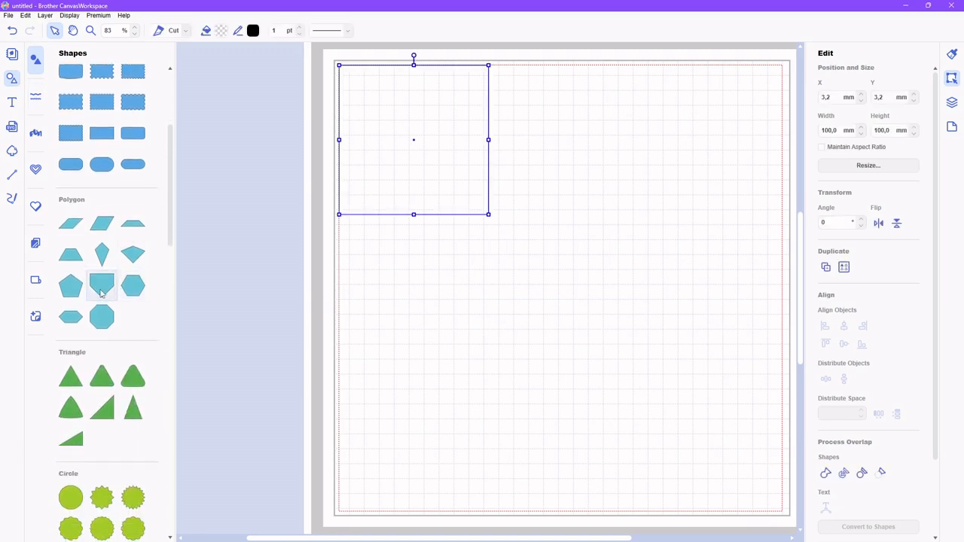
pyautogui.click(102, 291)
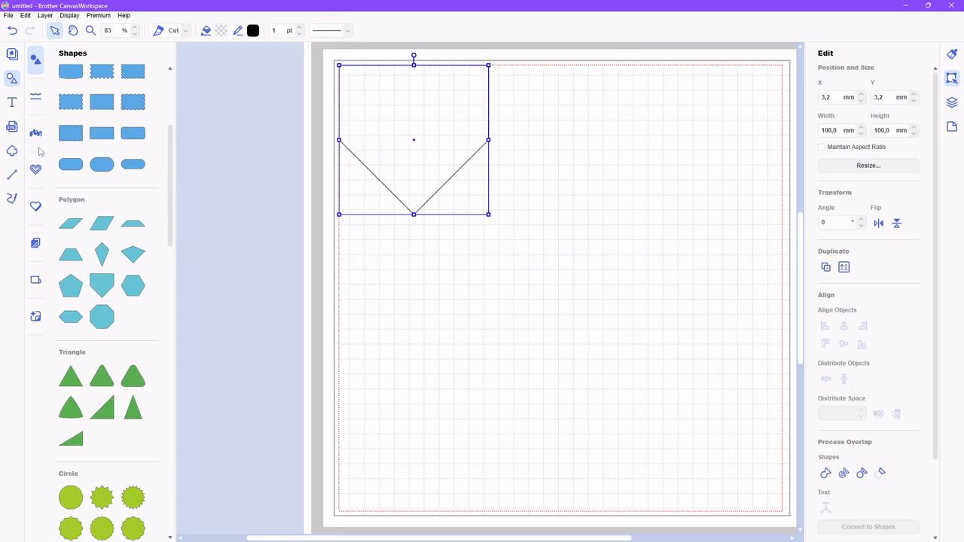
pyautogui.click(11, 79)
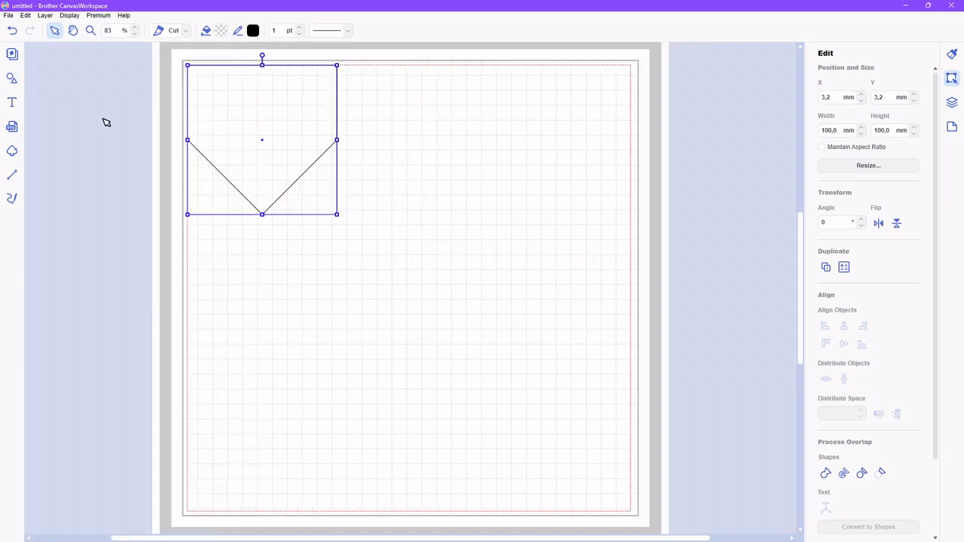
pyautogui.moveTo(259, 138); pyautogui.dragTo(542, 166)
pyautogui.moveTo(276, 148); pyautogui.dragTo(304, 208)
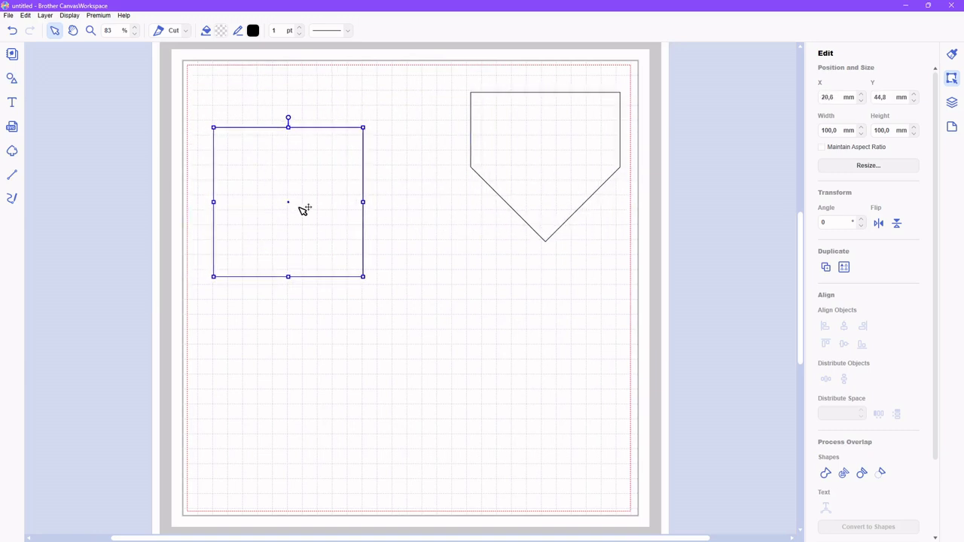
# - Duplicate the pointed pentagon and park the copy outside the mat beside the original
pyautogui.click(534, 173)
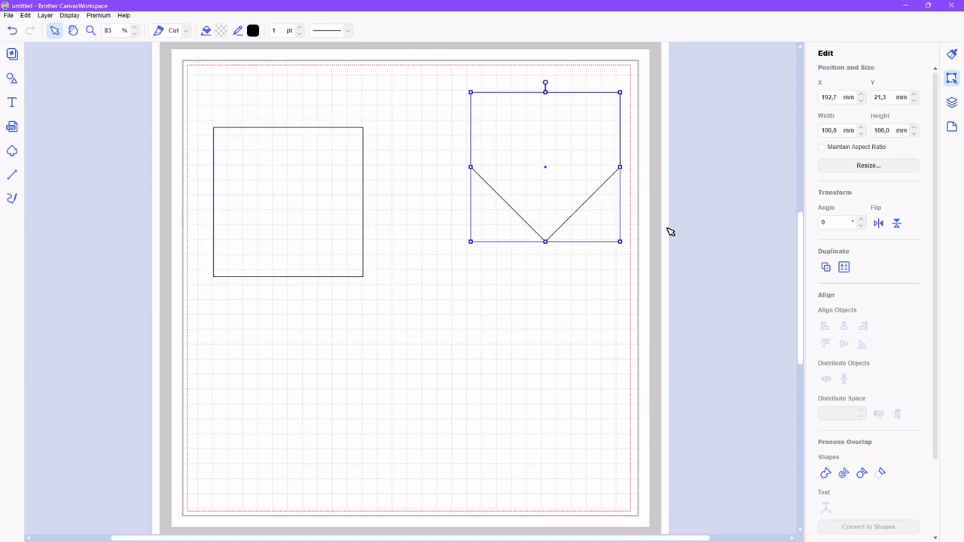
pyautogui.click(825, 268)
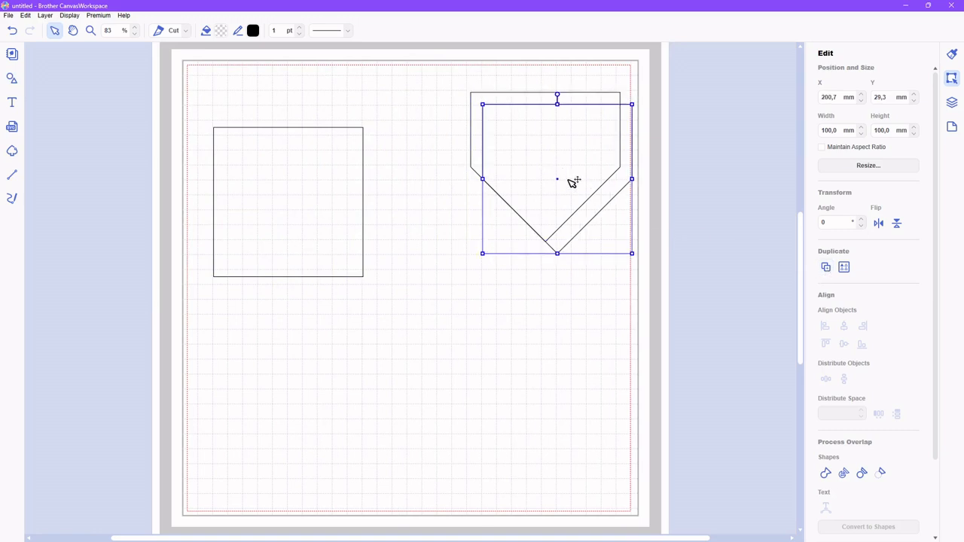
pyautogui.moveTo(564, 181); pyautogui.dragTo(770, 189)
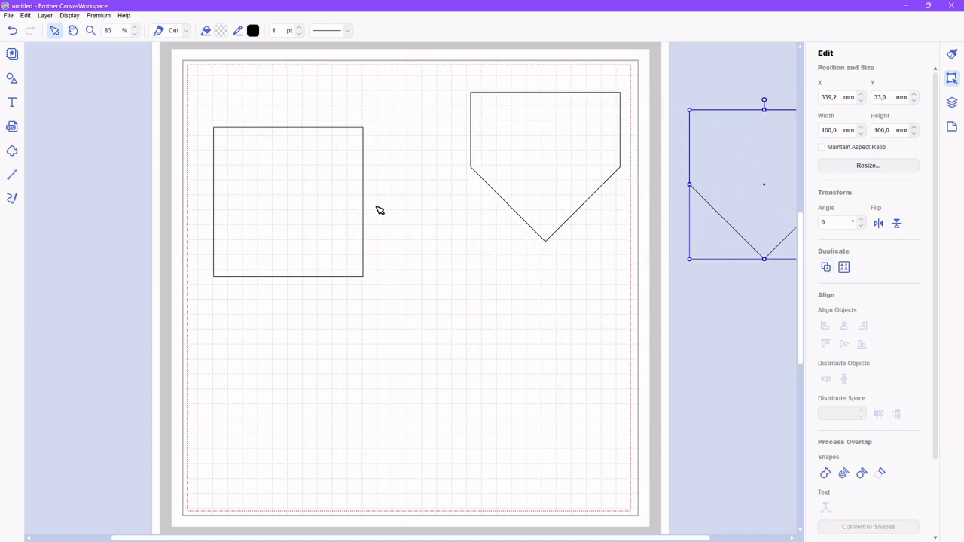
# - Reposition the square on the mat and resize it to 120 mm wide and 190 mm high
pyautogui.click(290, 211)
pyautogui.moveTo(290, 211); pyautogui.dragTo(332, 218)
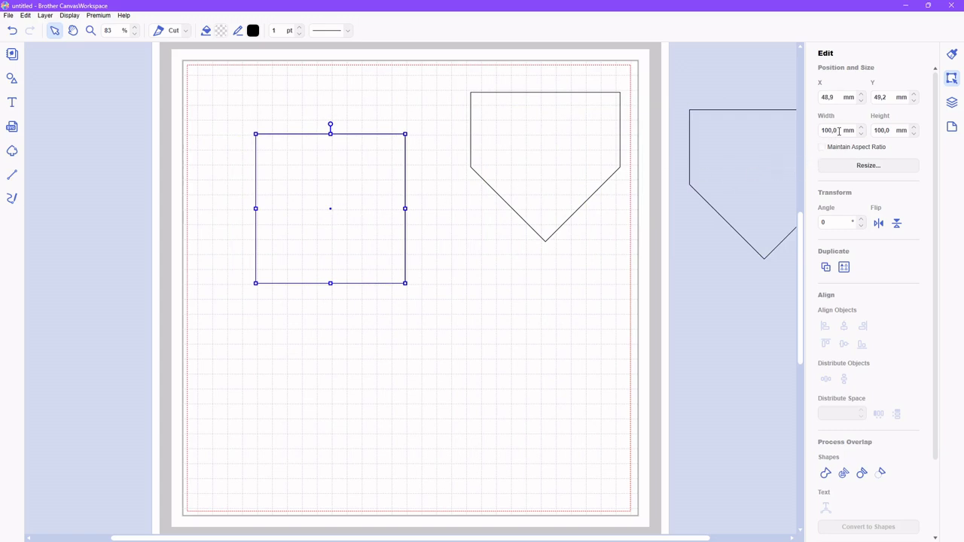
pyautogui.moveTo(830, 130); pyautogui.dragTo(810, 134)
pyautogui.write('120')
pyautogui.press('Return')
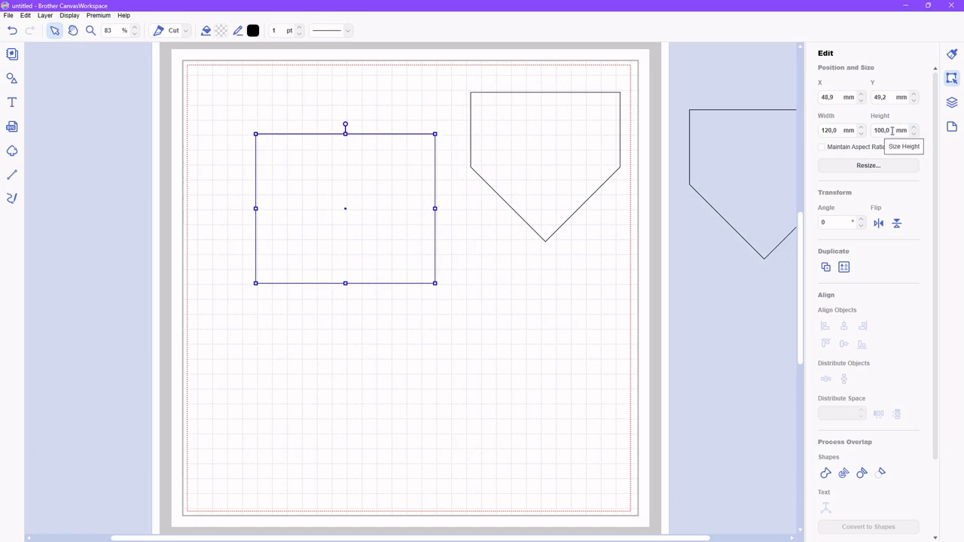
pyautogui.moveTo(892, 131); pyautogui.dragTo(876, 128)
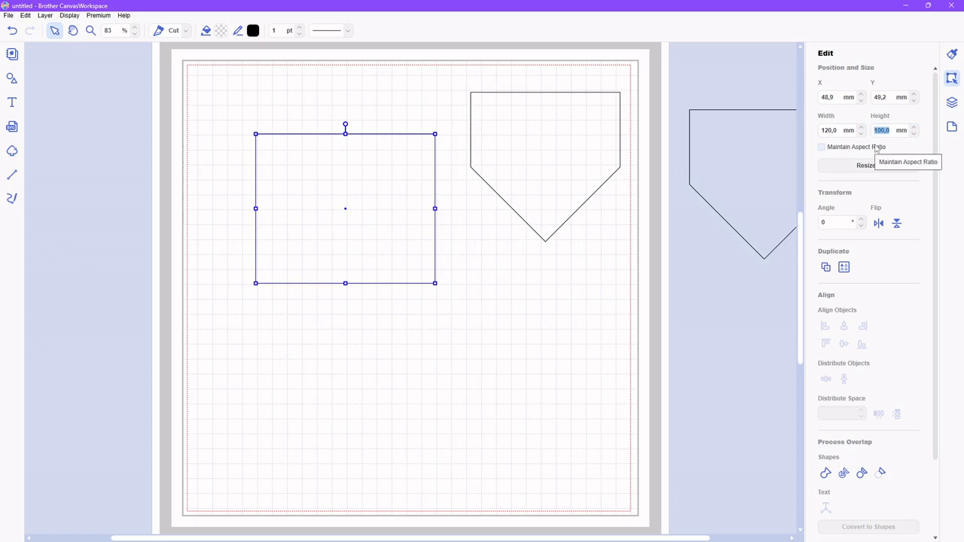
pyautogui.write('1')
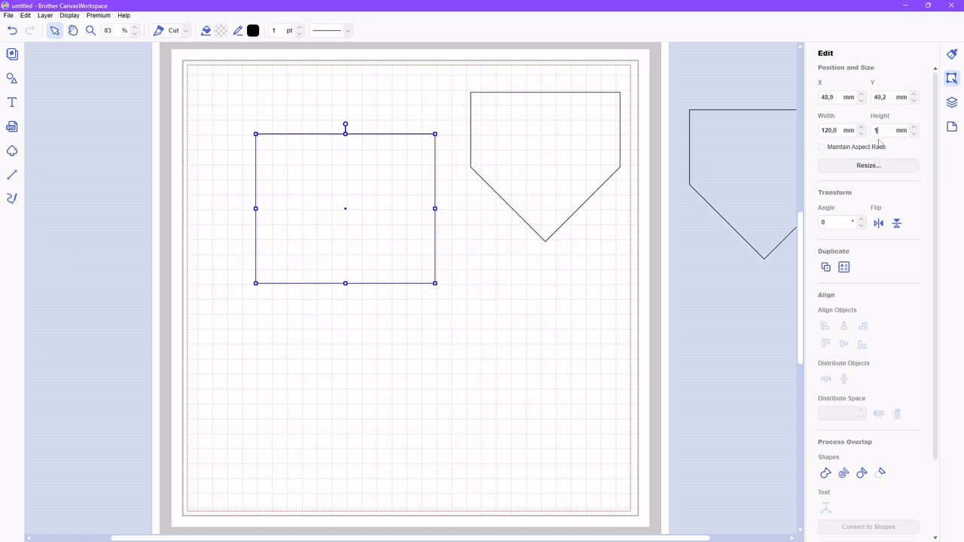
pyautogui.write('90')
pyautogui.press('Return')
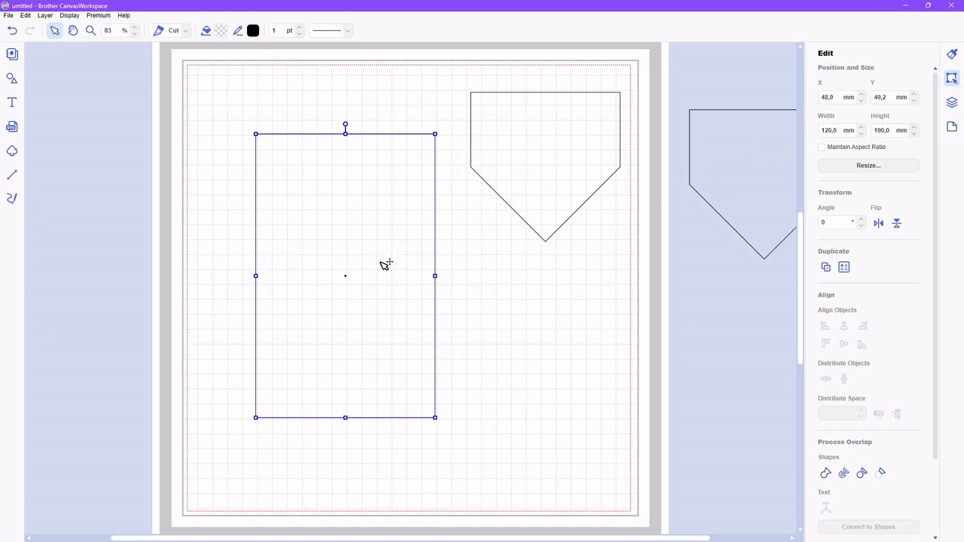
pyautogui.moveTo(348, 276)
pyautogui.mouseDown()
pyautogui.moveTo(350, 287)
pyautogui.moveTo(350, 278)
pyautogui.mouseUp()
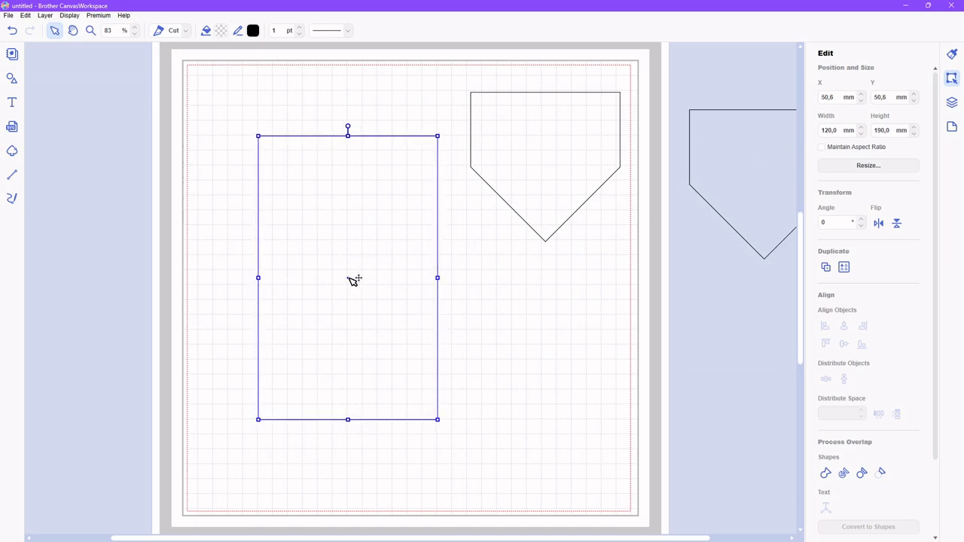
# - Flip the pentagon on the mat vertically so it points upward, and set its width to 120 mm
pyautogui.click(568, 166)
pyautogui.moveTo(555, 161); pyautogui.dragTo(550, 228)
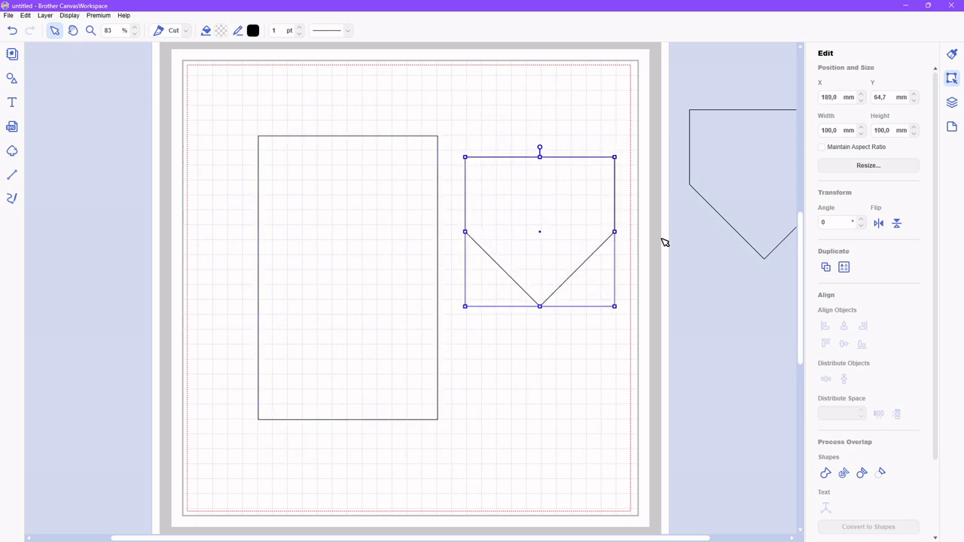
pyautogui.click(897, 224)
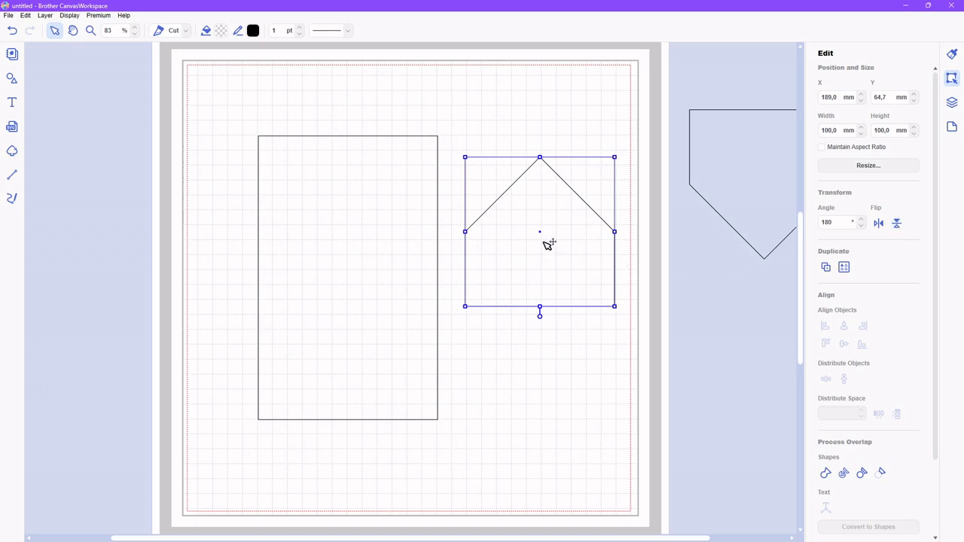
pyautogui.moveTo(544, 234); pyautogui.dragTo(542, 216)
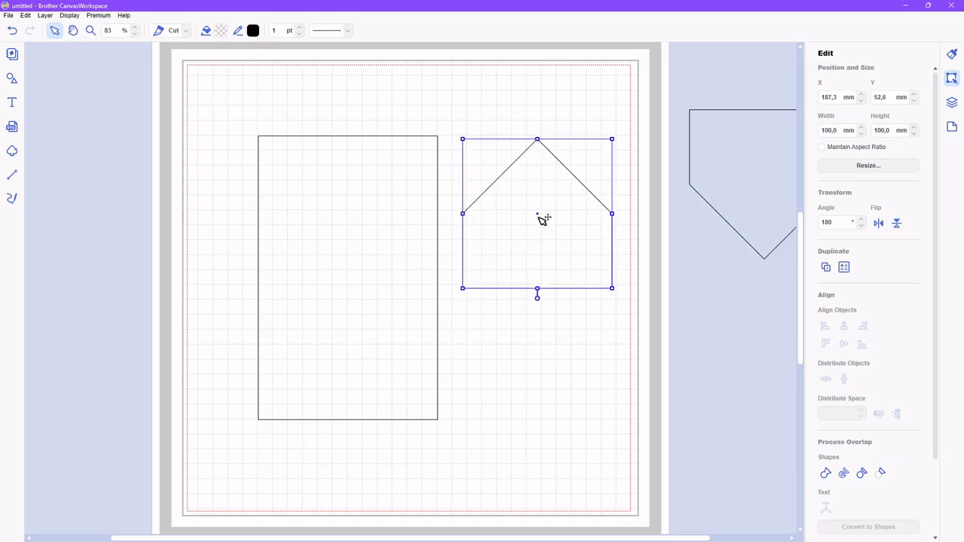
pyautogui.doubleClick(840, 130)
pyautogui.write('120')
pyautogui.press('Return')
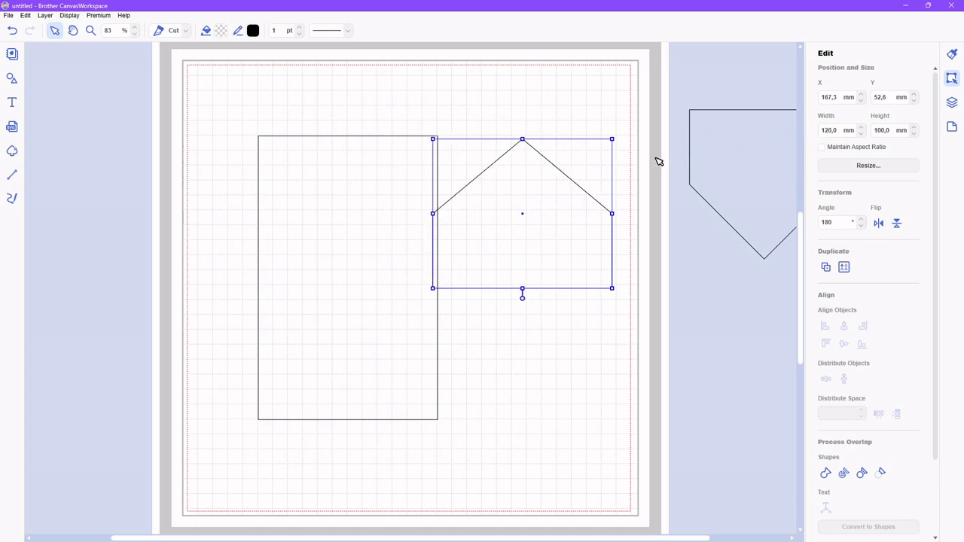
# - Move the upward-pointing pentagon over the upper part of the rectangle and align both shapes on their horizontal centers
pyautogui.moveTo(525, 208); pyautogui.dragTo(365, 185)
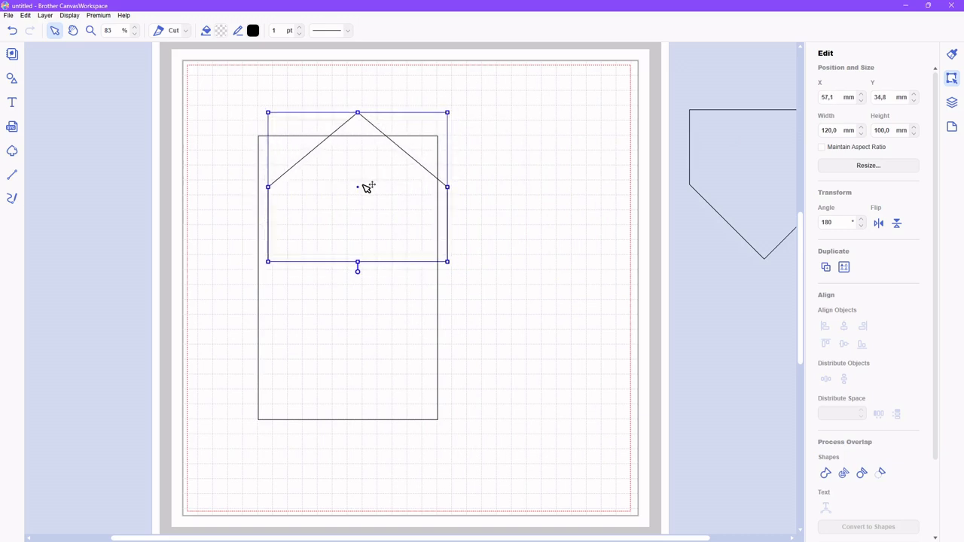
pyautogui.click(385, 329)
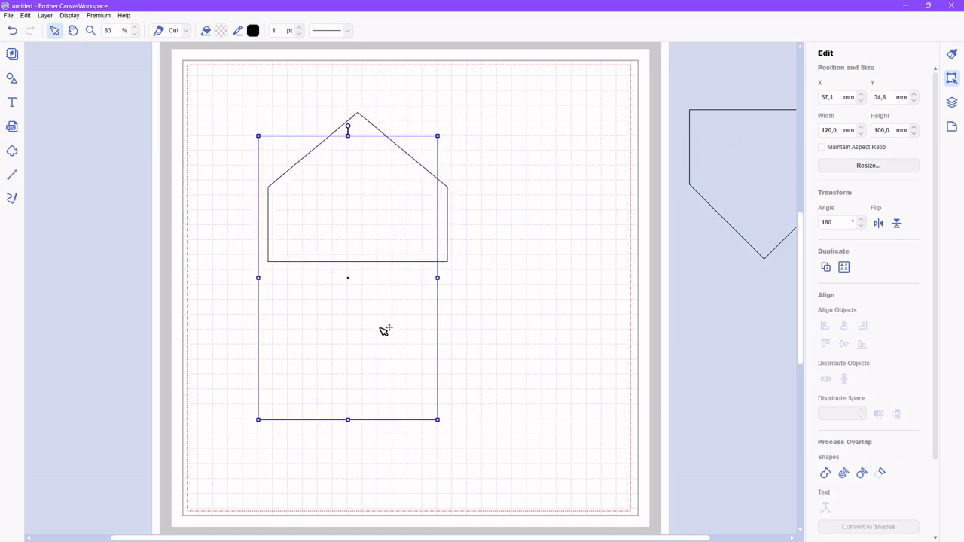
pyautogui.click(447, 235)
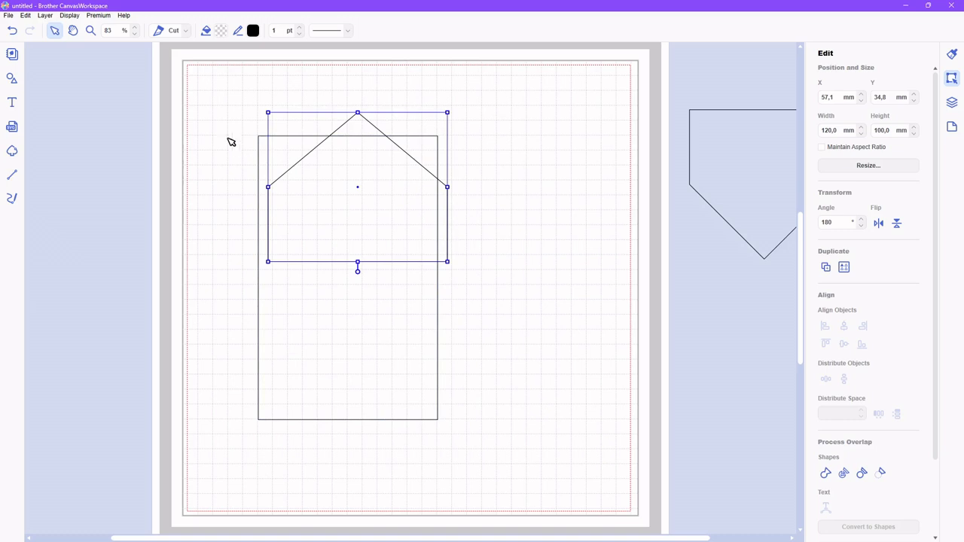
pyautogui.moveTo(224, 133); pyautogui.dragTo(529, 444)
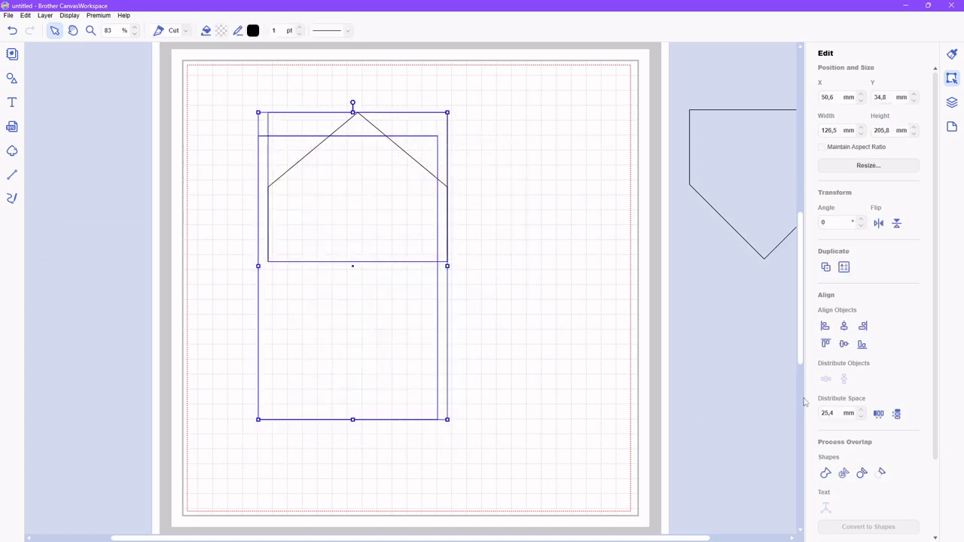
pyautogui.click(845, 327)
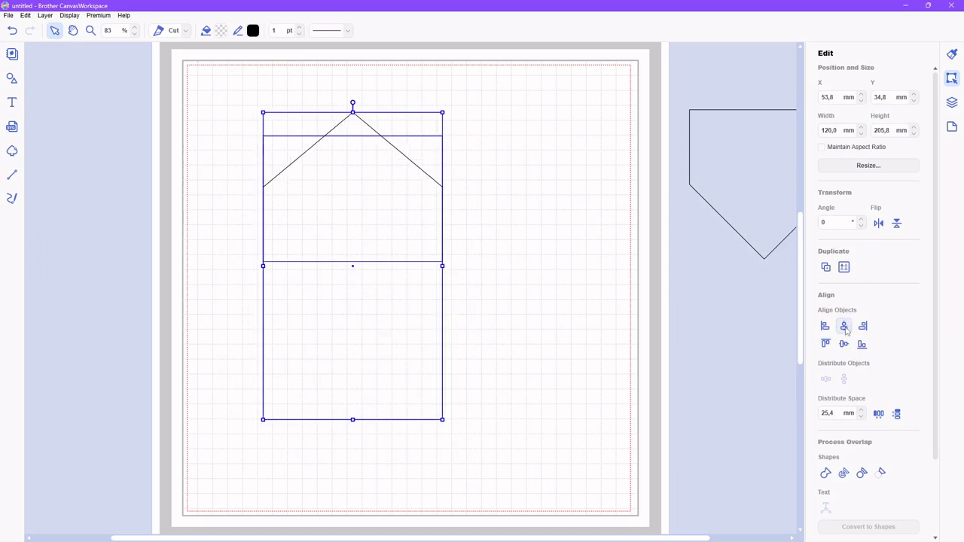
# - Nudge the pentagon straight up to about Y 0.4 mm, so its side corners meet the rectangle's upper corners
pyautogui.click(90, 30)
pyautogui.moveTo(208, 94); pyautogui.dragTo(499, 274)
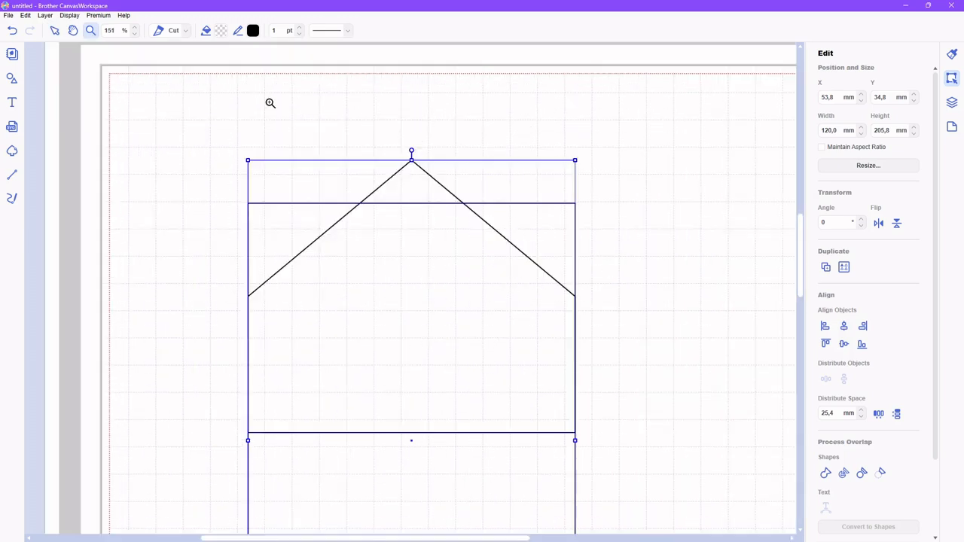
pyautogui.click(54, 30)
pyautogui.click(618, 277)
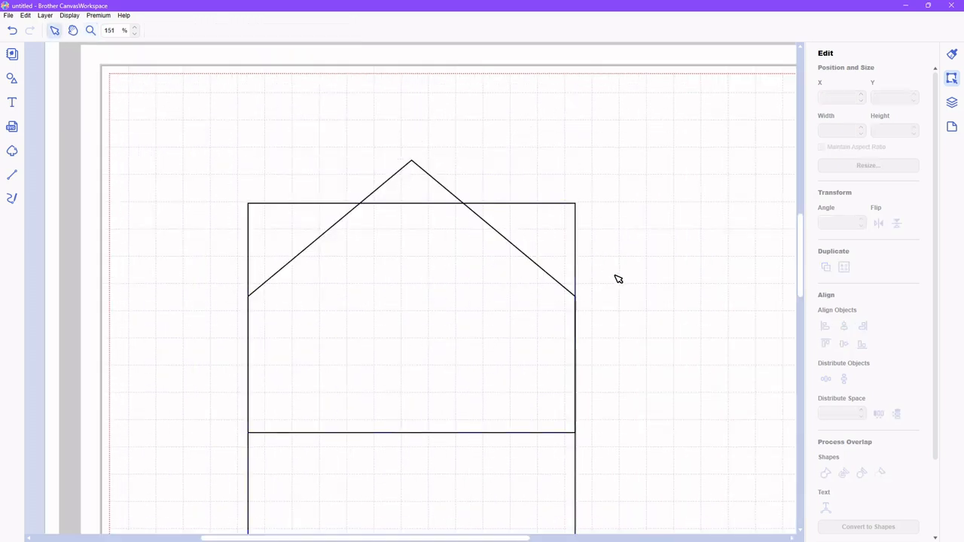
pyautogui.click(425, 192)
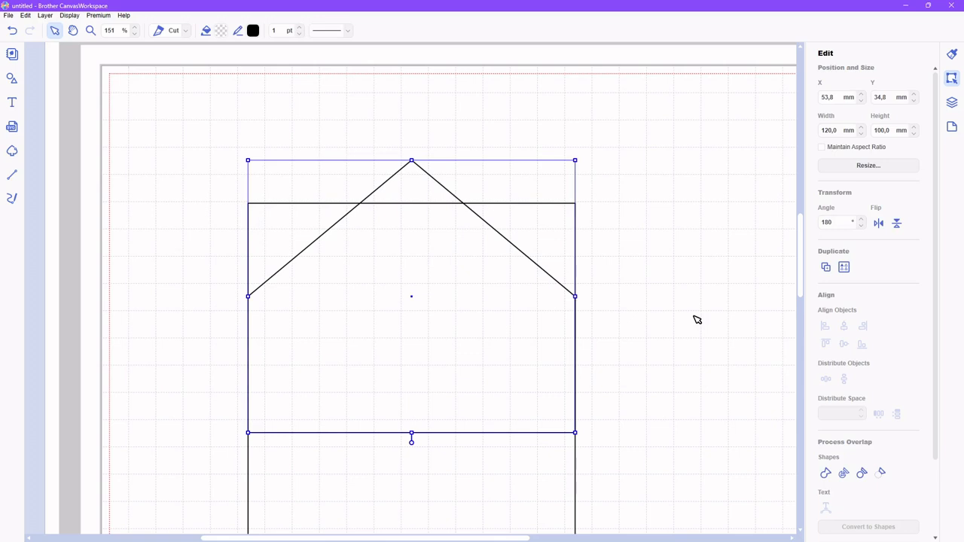
pyautogui.press('Up')
pyautogui.press('Up')
pyautogui.press('Up')
pyautogui.press('Up')
pyautogui.press('Up')
pyautogui.press('Up')
pyautogui.press('Up')
pyautogui.press('Up')
pyautogui.press('Up')
pyautogui.press('Up')
pyautogui.press('Up')
pyautogui.press('Up')
pyautogui.press('Up')
pyautogui.press('Up')
pyautogui.press('Up')
pyautogui.press('Up')
pyautogui.press('Up')
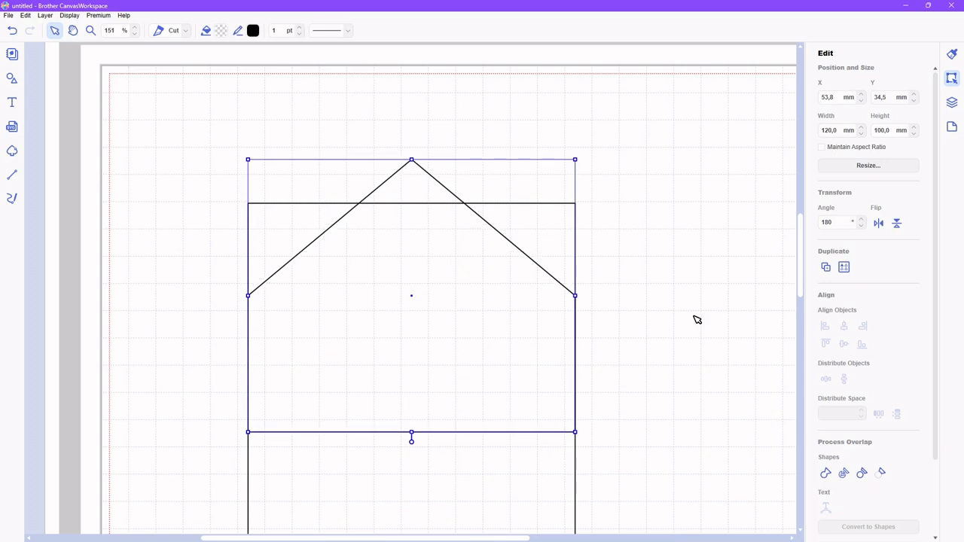
pyautogui.press('Up')
pyautogui.press('Up')
pyautogui.press('Up')
pyautogui.press('Up')
pyautogui.press('Up')
pyautogui.press('Up')
pyautogui.press('Up')
pyautogui.press('Up')
pyautogui.press('Up')
pyautogui.press('Up')
pyautogui.press('Up')
pyautogui.press('Up')
pyautogui.press('Up')
pyautogui.press('Up')
pyautogui.press('Up')
pyautogui.press('Up')
pyautogui.press('Up')
pyautogui.press('Up')
pyautogui.press('Up')
pyautogui.press('Up')
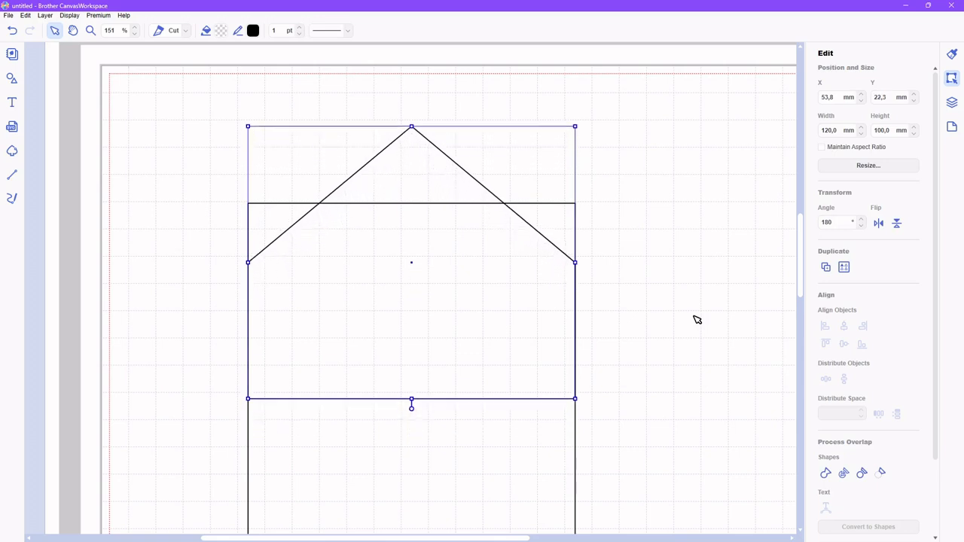
pyautogui.press('Up')
pyautogui.press('Up')
pyautogui.press('Up')
pyautogui.press('Up')
pyautogui.press('Up')
pyautogui.press('Up')
pyautogui.press('Up')
pyautogui.press('Up')
pyautogui.press('Up')
pyautogui.press('Up')
pyautogui.press('Up')
pyautogui.press('Up')
pyautogui.press('Up')
pyautogui.press('Up')
pyautogui.press('Up')
pyautogui.press('Up')
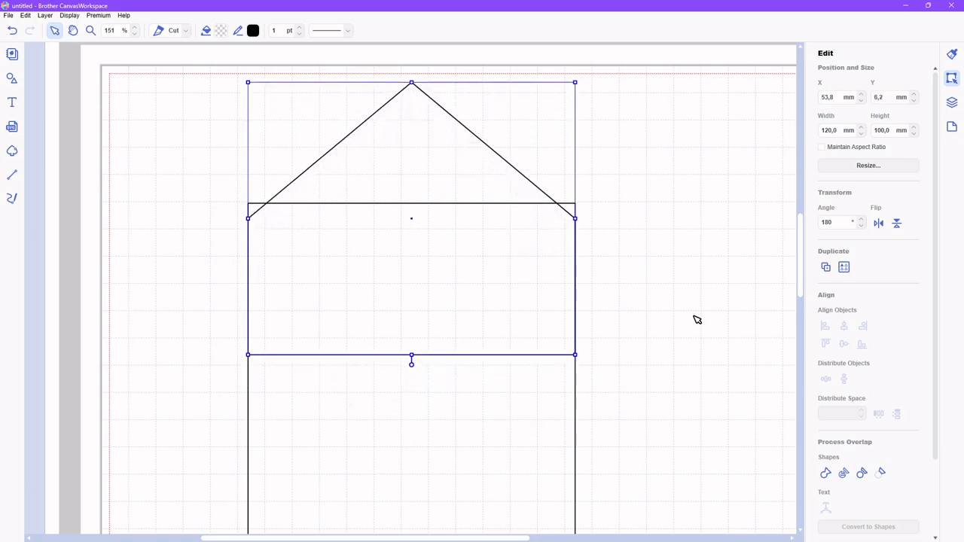
pyautogui.press('Up')
pyautogui.press('Up')
pyautogui.press('Up')
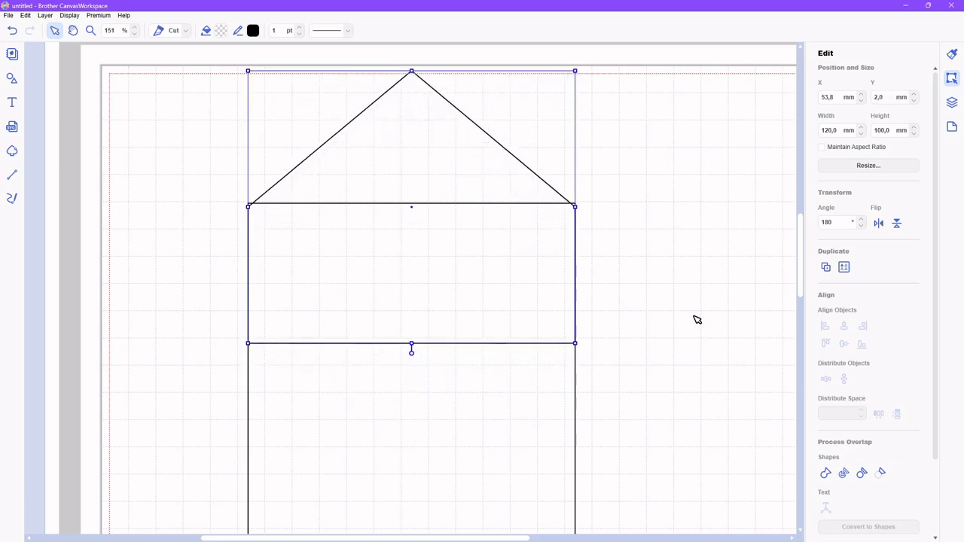
pyautogui.press('Up')
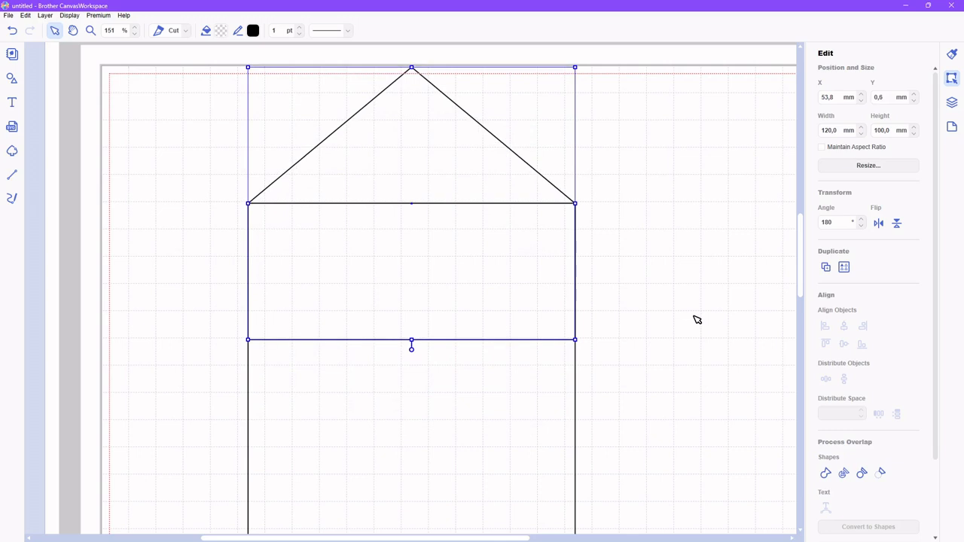
pyautogui.click(697, 319)
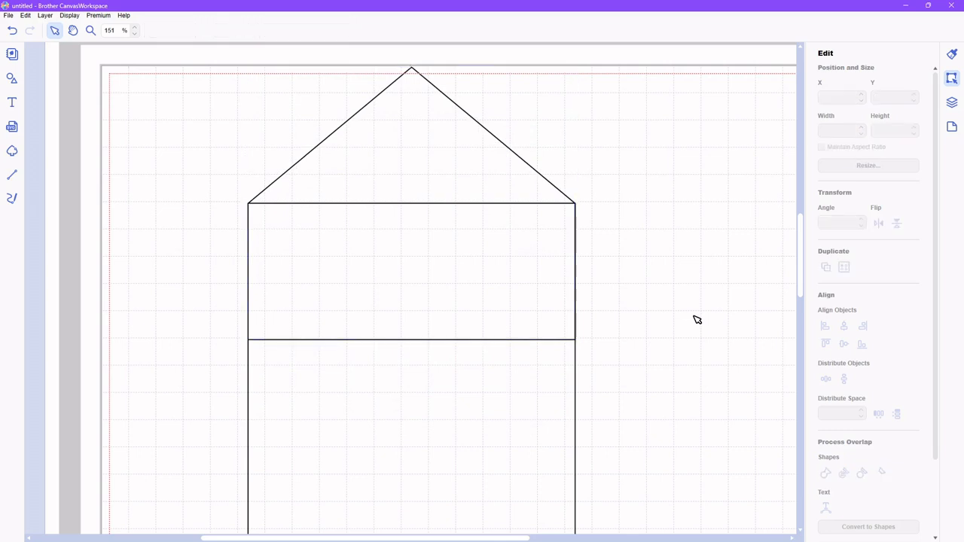
pyautogui.click(309, 195)
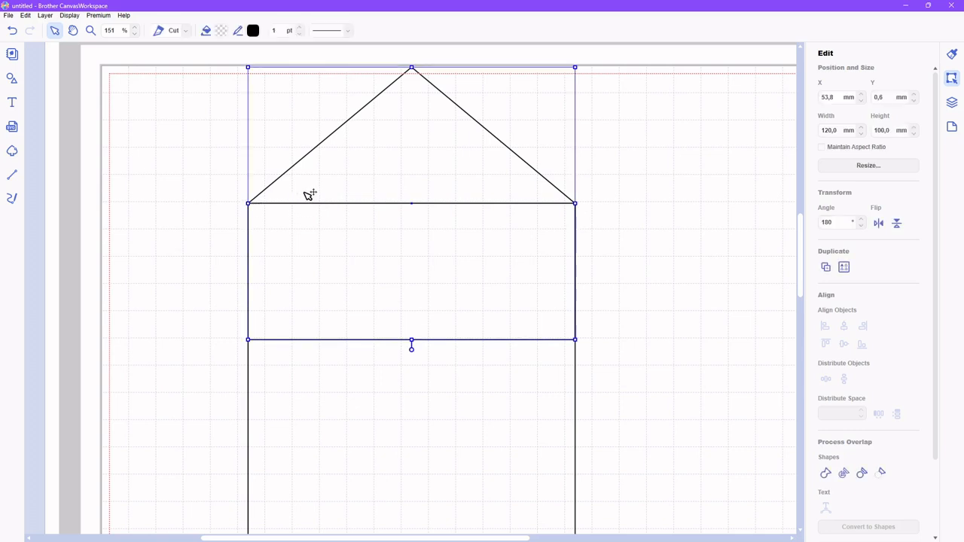
pyautogui.press('Up')
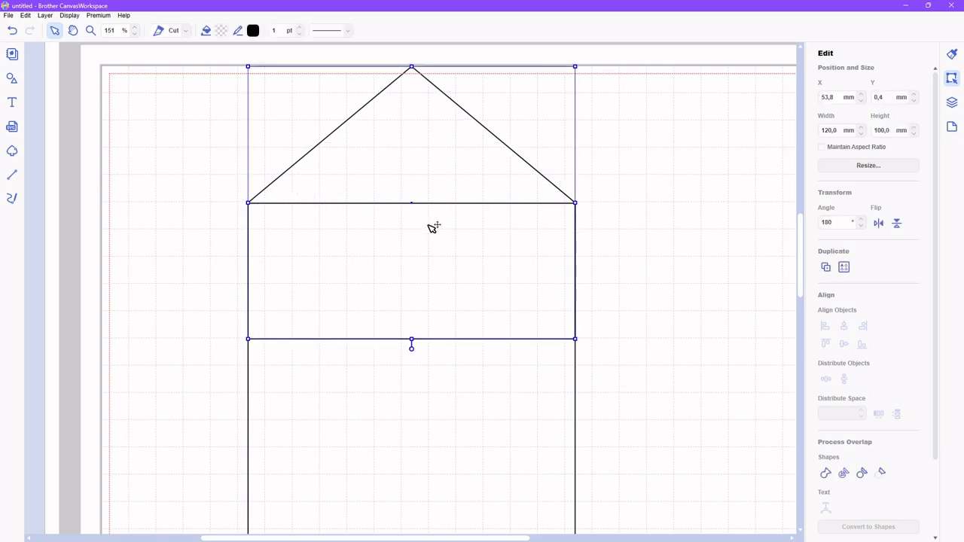
pyautogui.click(634, 244)
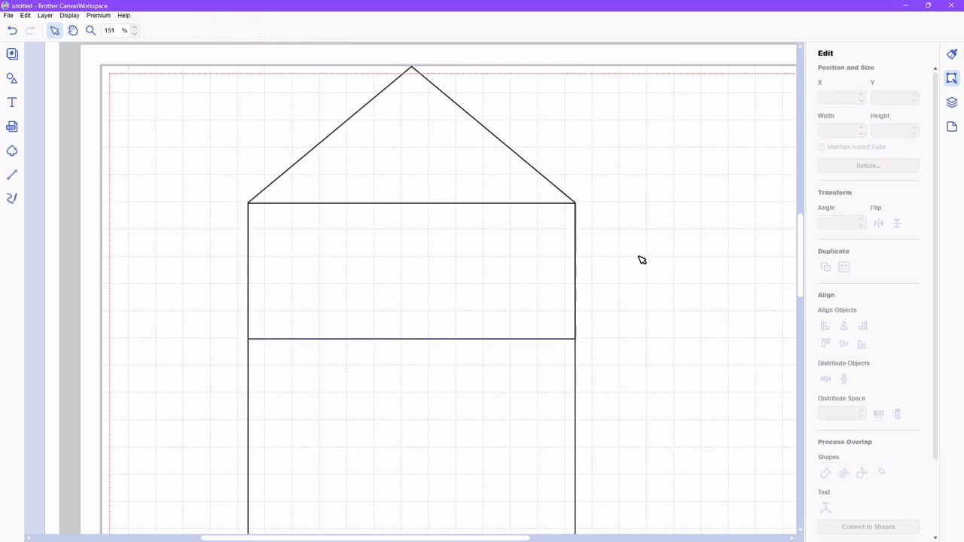
# - Select the overlapping pentagon and rectangle and weld them into a single house-shaped outline
pyautogui.moveTo(211, 141); pyautogui.dragTo(663, 540)
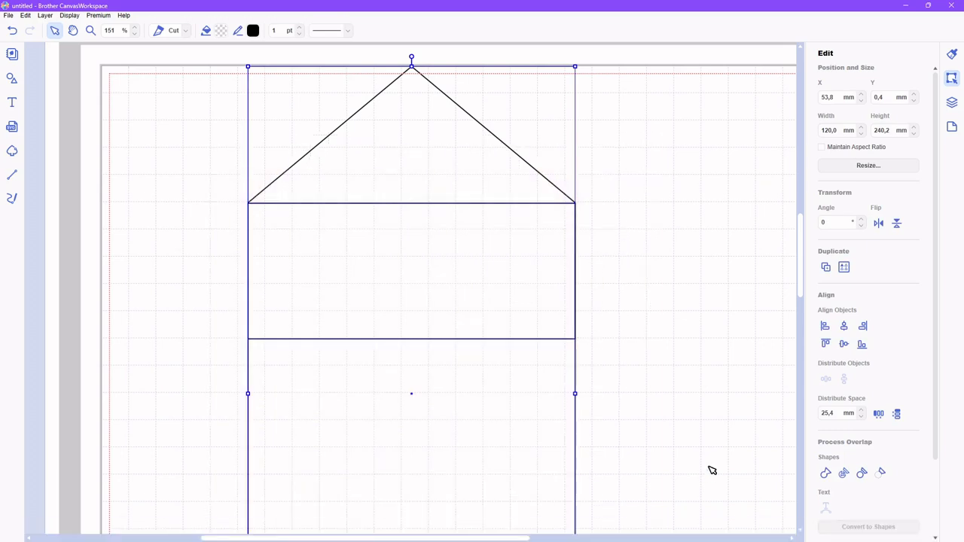
pyautogui.scroll(-2, 712, 471)
pyautogui.scroll(1, 712, 471)
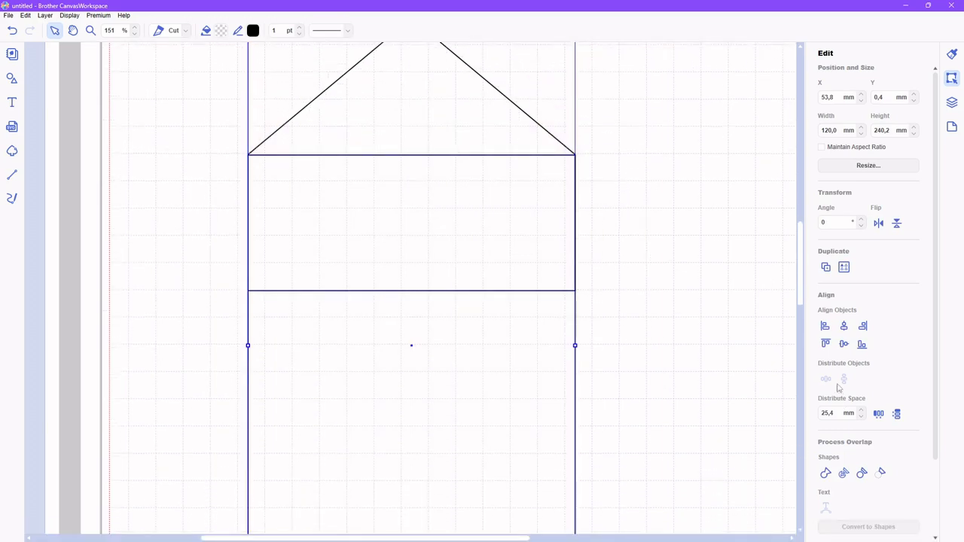
pyautogui.click(825, 474)
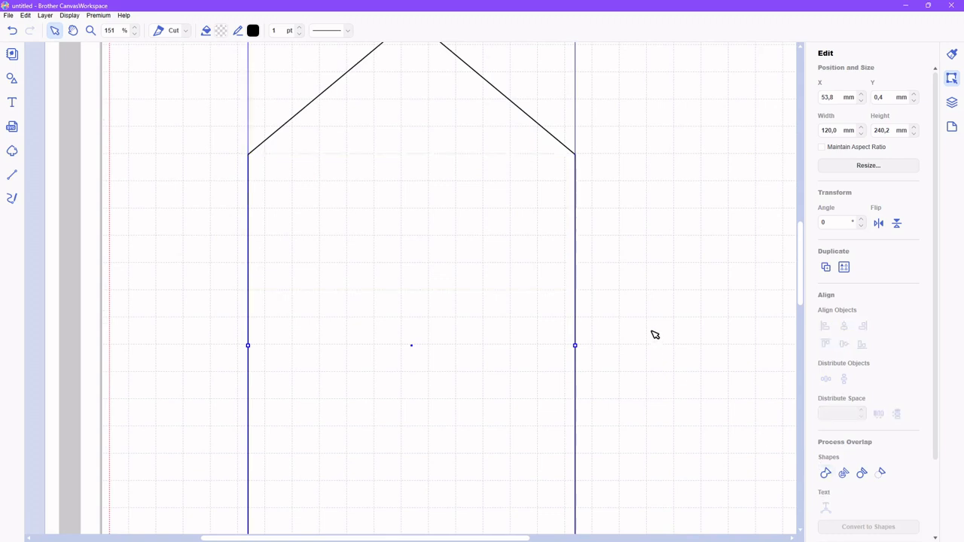
# - Move the welded house shape lower on the mat and fill it with red #E6081F
pyautogui.scroll(1, 654, 334)
pyautogui.click(69, 15)
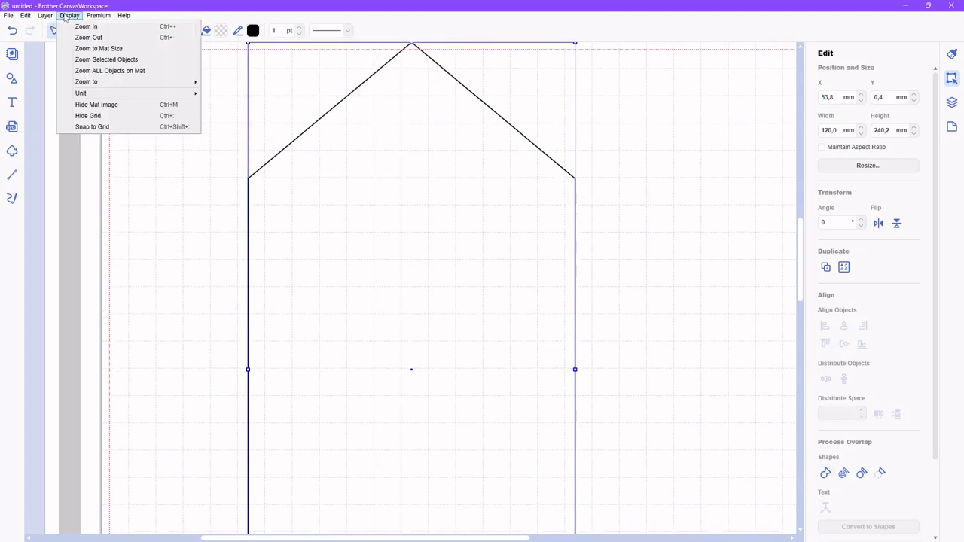
pyautogui.click(98, 49)
pyautogui.moveTo(357, 245); pyautogui.dragTo(357, 275)
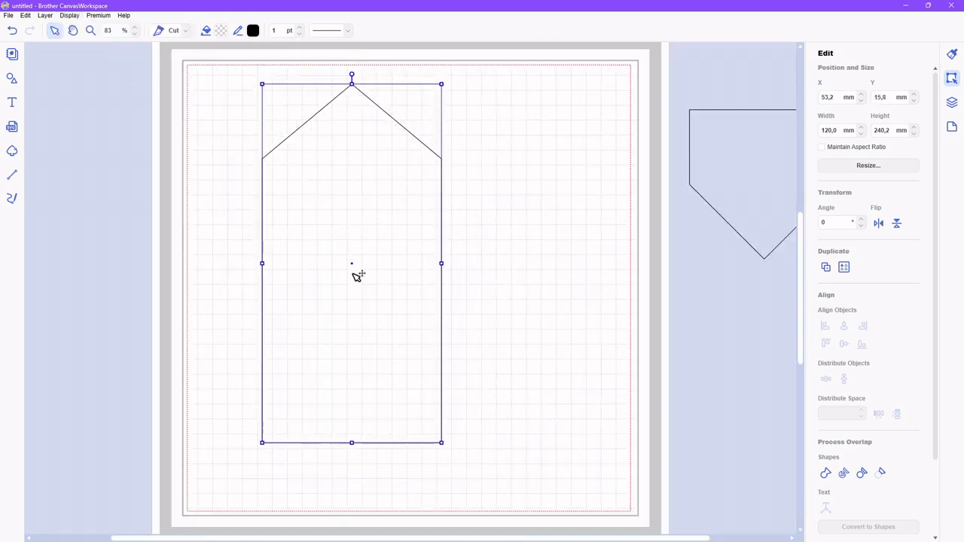
pyautogui.click(223, 35)
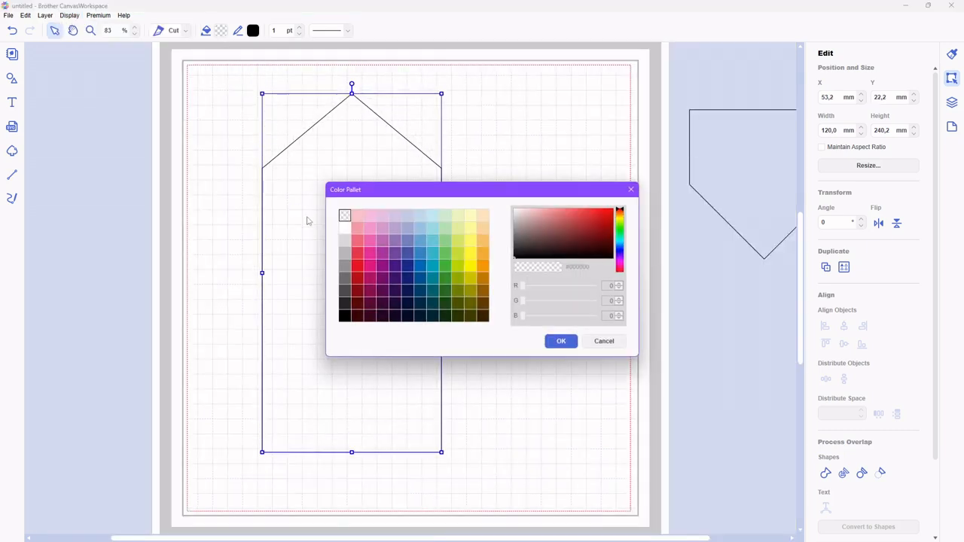
pyautogui.click(358, 267)
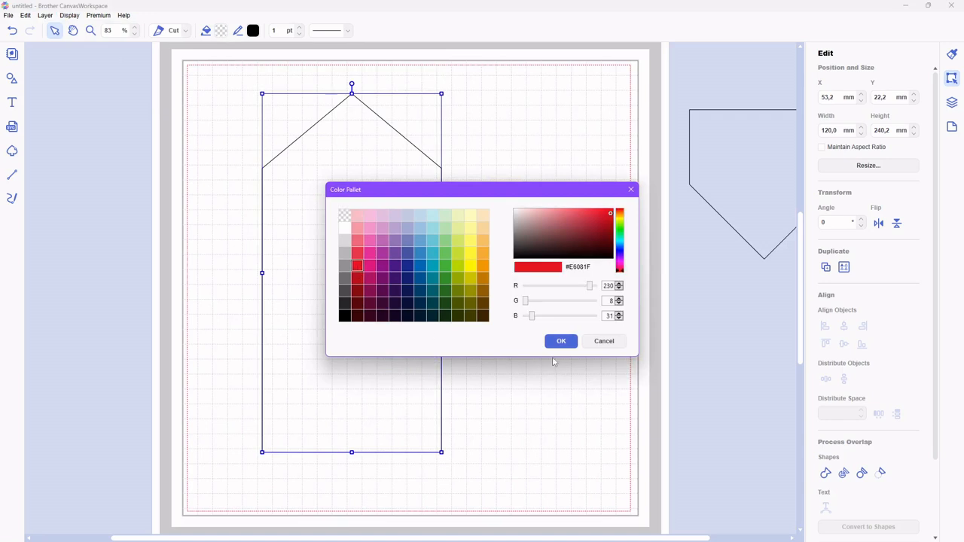
pyautogui.click(561, 342)
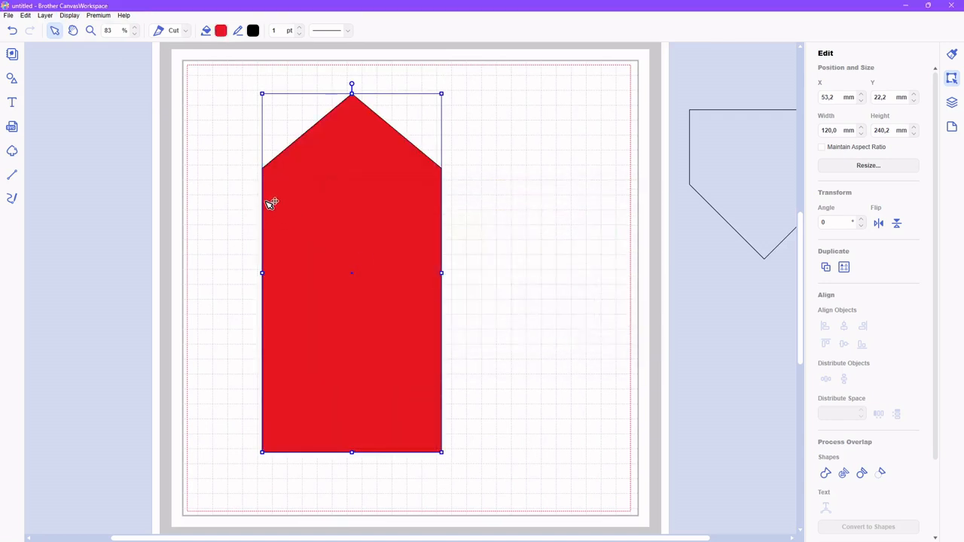
# - Set the red shape's height to 240 mm and reposition it at about X 31.7 mm, Y 19.5 mm
pyautogui.moveTo(364, 238); pyautogui.dragTo(339, 233)
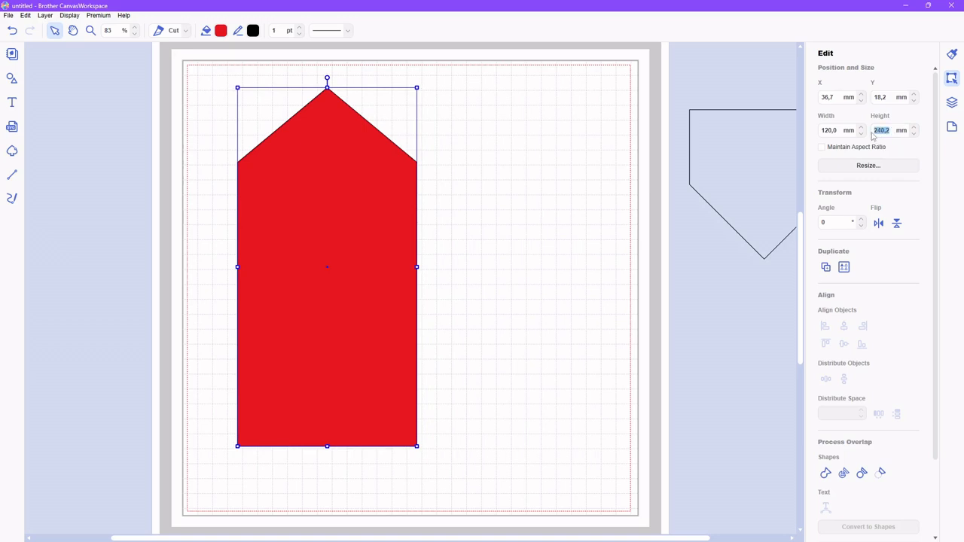
pyautogui.write('2')
pyautogui.press('Return')
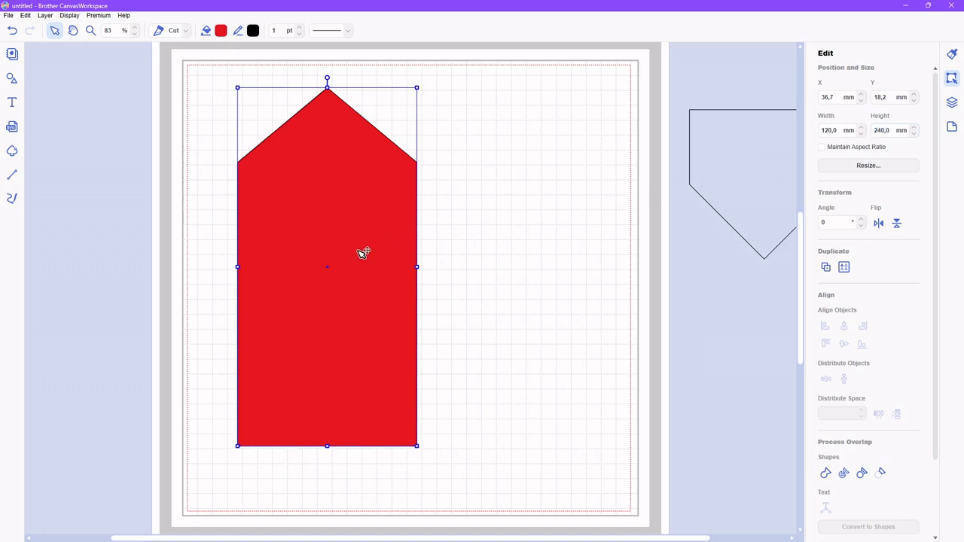
pyautogui.moveTo(343, 264); pyautogui.dragTo(328, 270)
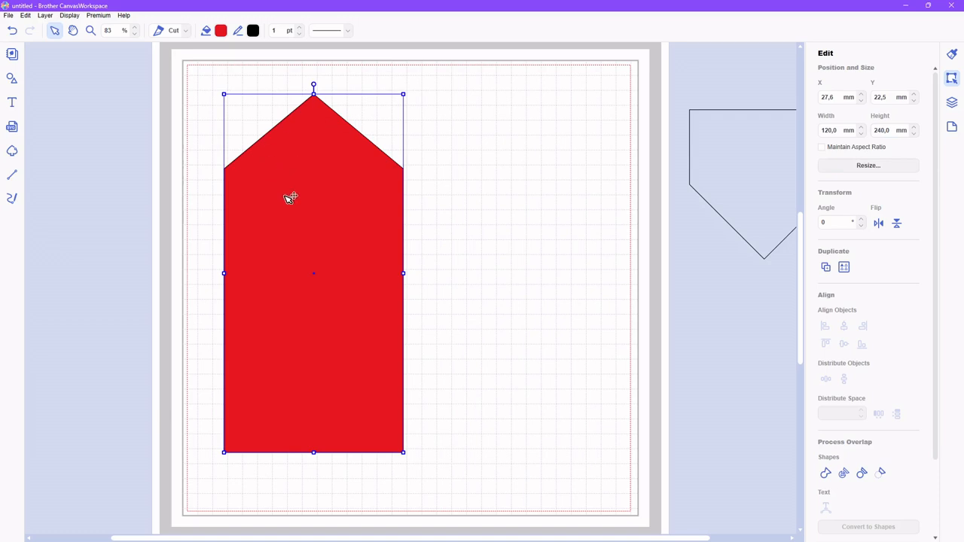
pyautogui.moveTo(317, 274); pyautogui.dragTo(325, 269)
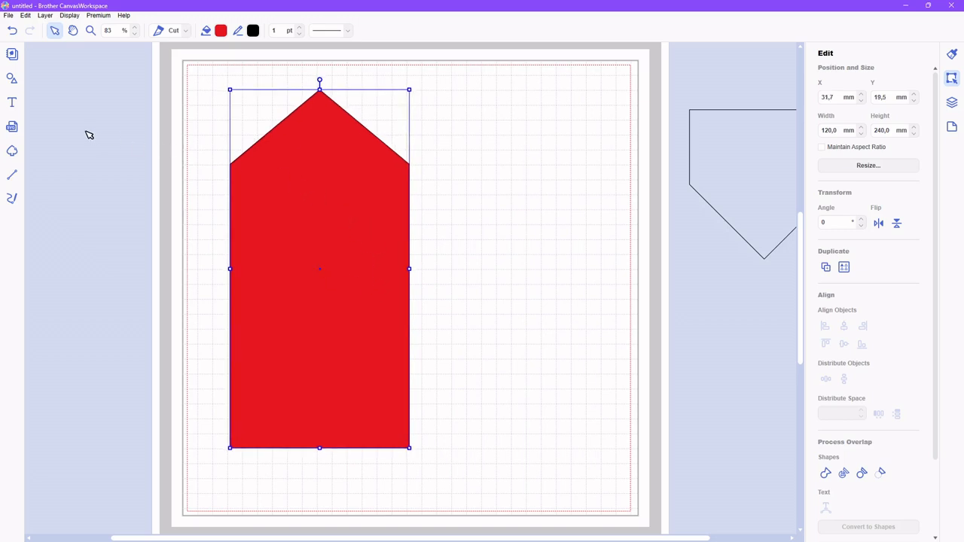
# - Add a plain square from the basic shapes and place it in the empty area beside the red shape
pyautogui.click(12, 79)
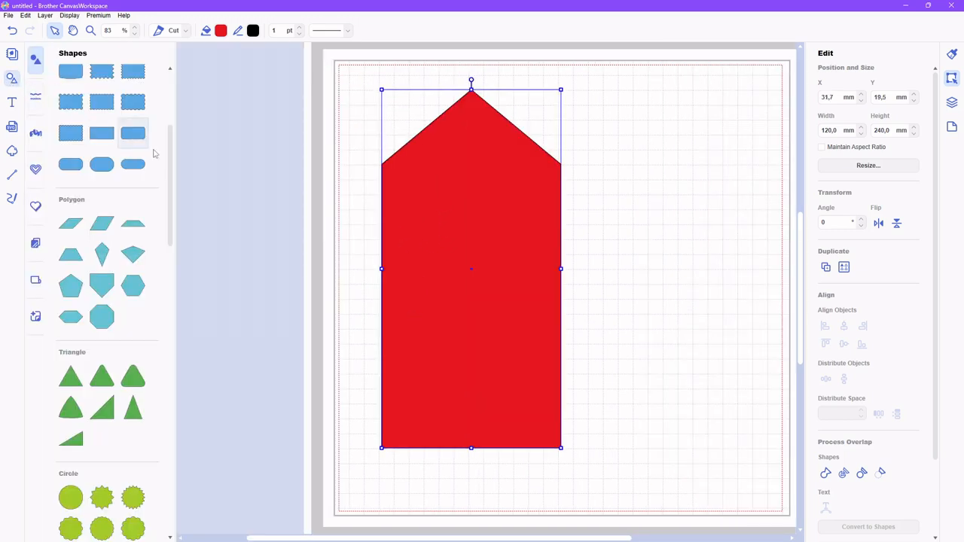
pyautogui.moveTo(171, 191); pyautogui.dragTo(179, 119)
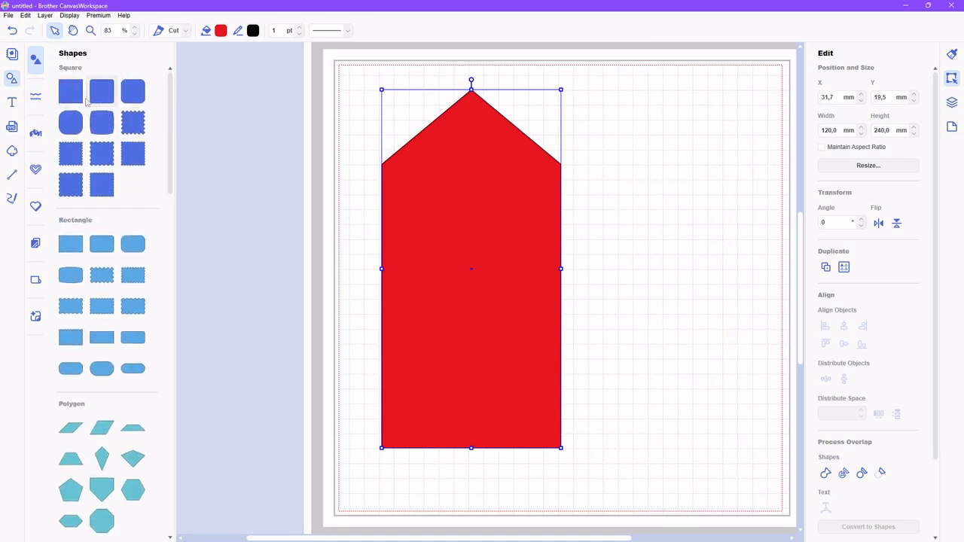
pyautogui.click(70, 91)
pyautogui.click(12, 80)
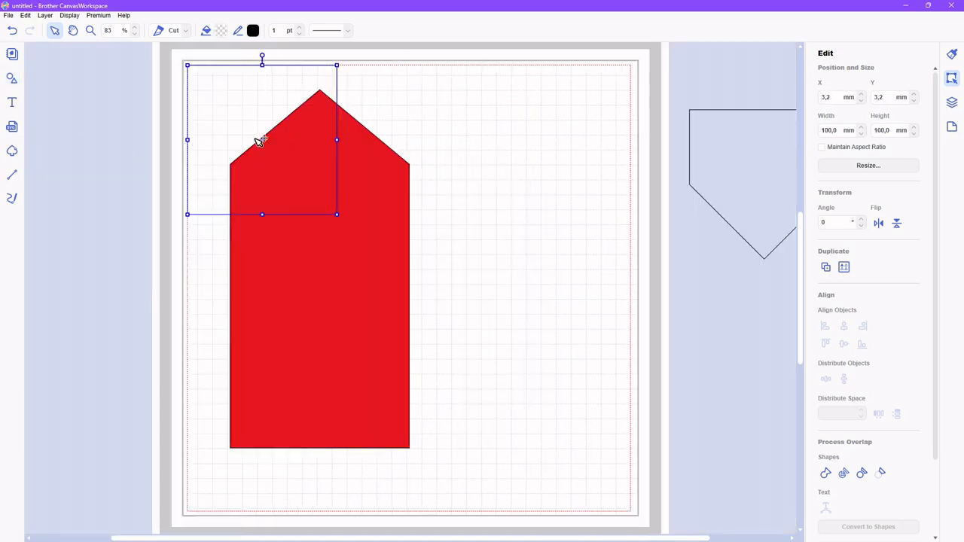
pyautogui.moveTo(275, 135); pyautogui.dragTo(517, 171)
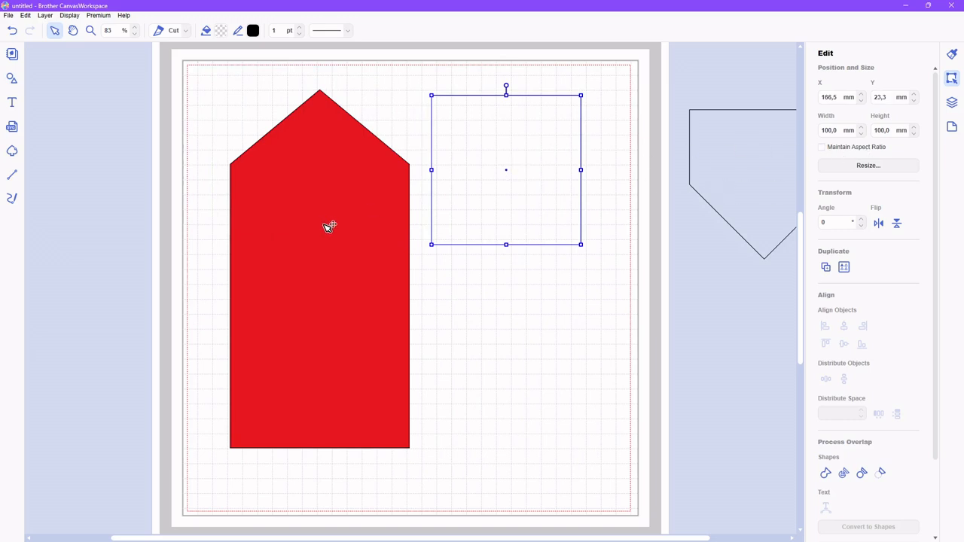
# - Resize the new square to 120 mm wide and 190 mm high
pyautogui.moveTo(840, 130); pyautogui.dragTo(818, 135)
pyautogui.write('120')
pyautogui.moveTo(894, 128); pyautogui.dragTo(869, 134)
pyautogui.write('190')
pyautogui.press('Return')
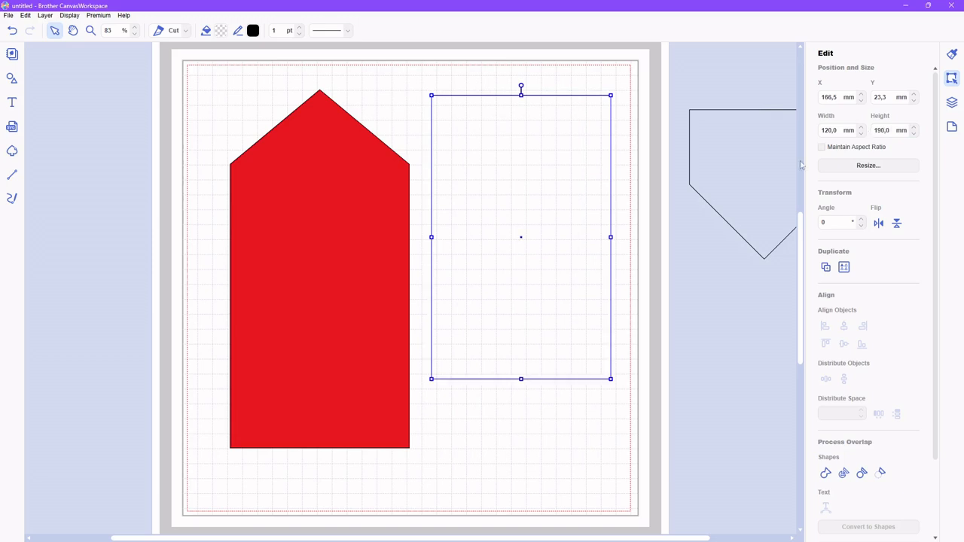
# - Move the new rectangle partly over the red shape and fill it with pale yellow #FFFBBF
pyautogui.moveTo(525, 239); pyautogui.dragTo(395, 239)
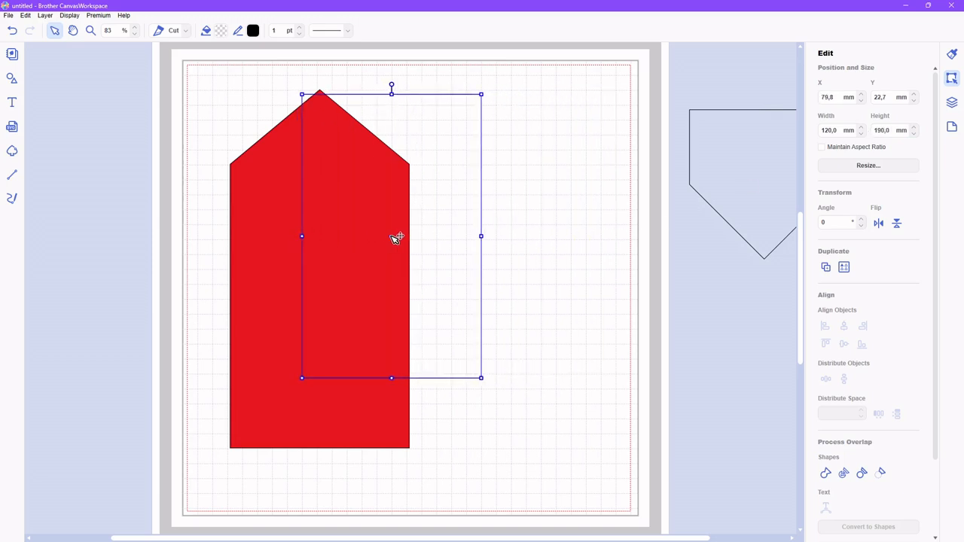
pyautogui.click(220, 30)
pyautogui.click(470, 216)
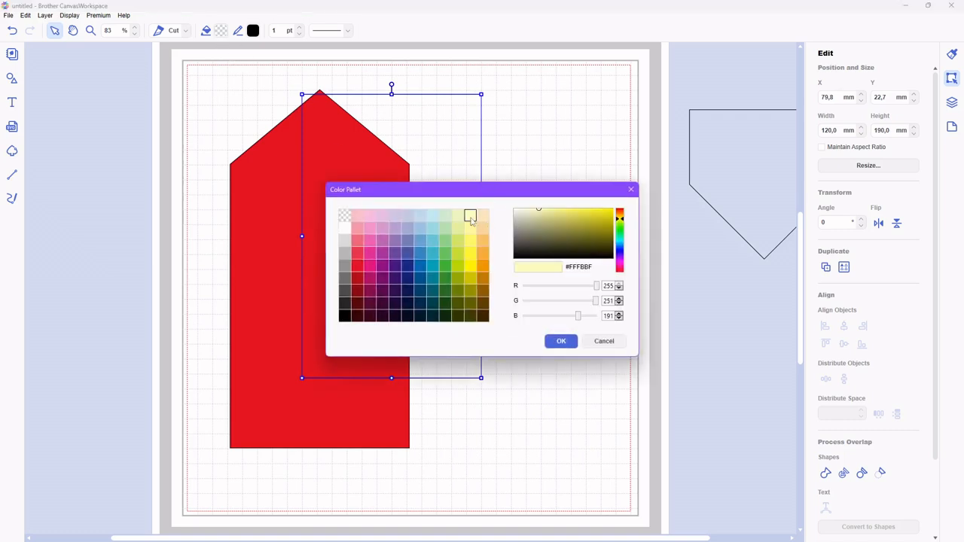
pyautogui.click(559, 341)
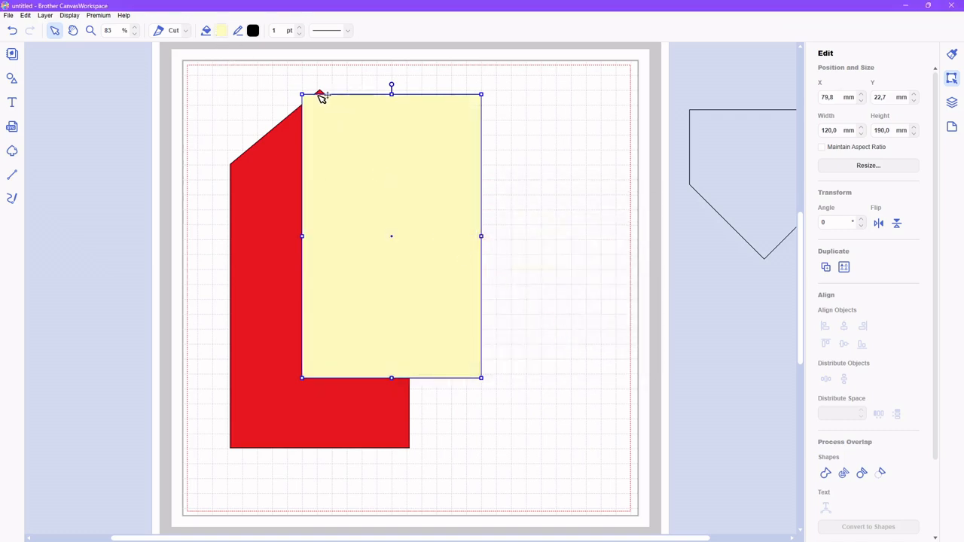
# - Align the yellow rectangle and the red shape on their horizontal centers and along their top edges
pyautogui.moveTo(211, 95); pyautogui.dragTo(531, 365)
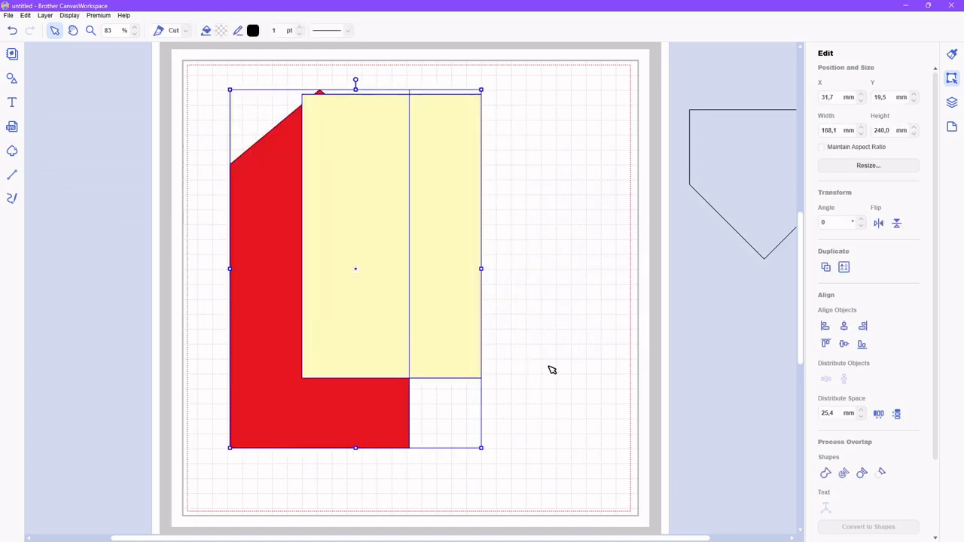
pyautogui.click(844, 326)
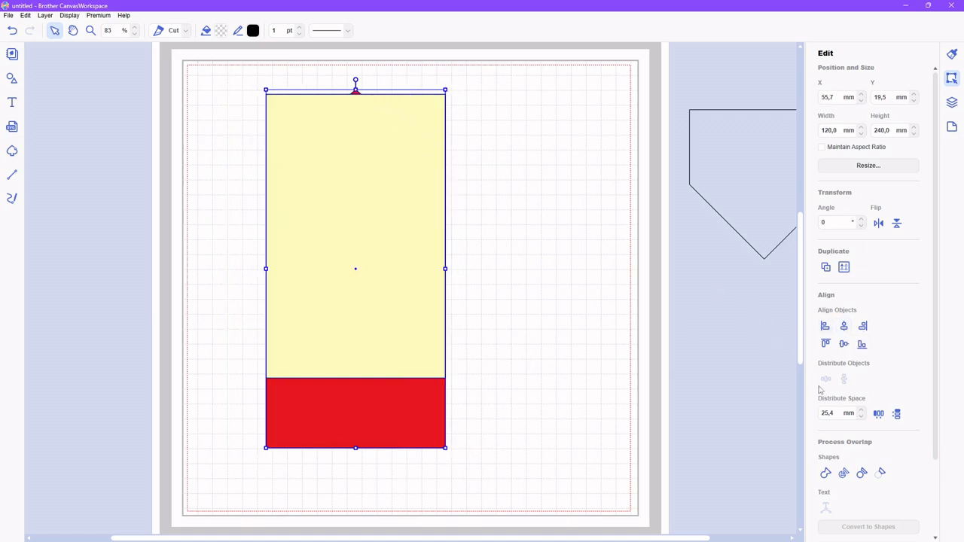
pyautogui.click(826, 344)
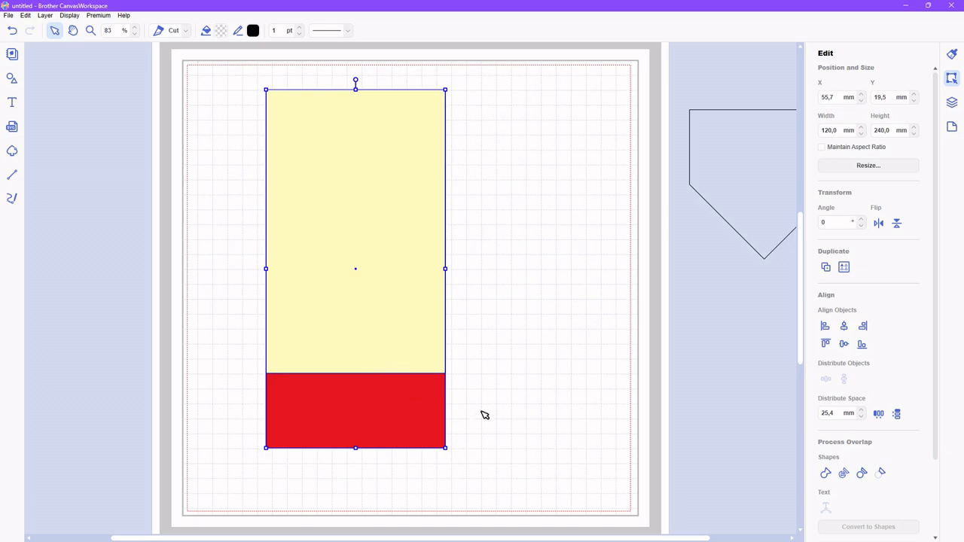
# - Turn on Snap to Grid and move the red and yellow shapes together so their edges sit on the 10 mm grid lines
pyautogui.click(91, 31)
pyautogui.moveTo(233, 326); pyautogui.dragTo(569, 487)
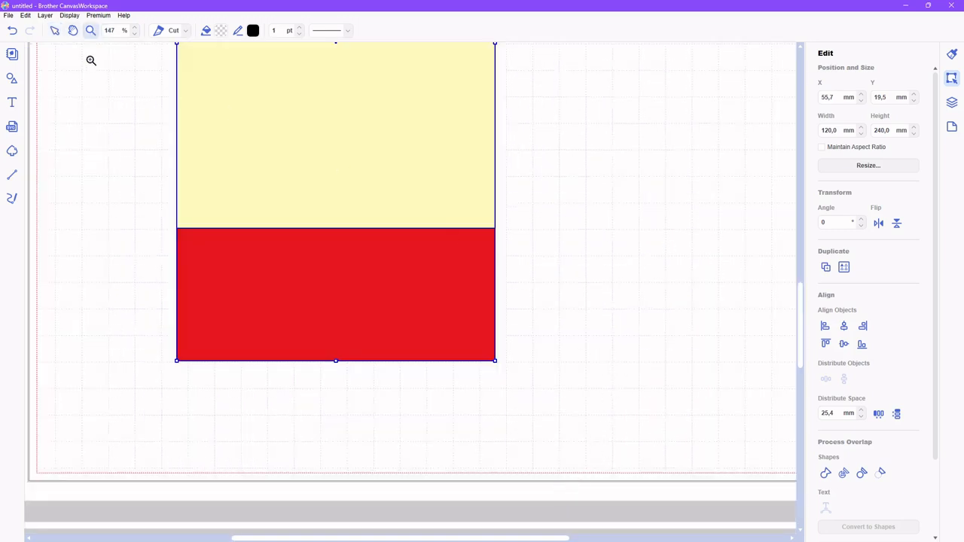
pyautogui.click(54, 31)
pyautogui.click(546, 275)
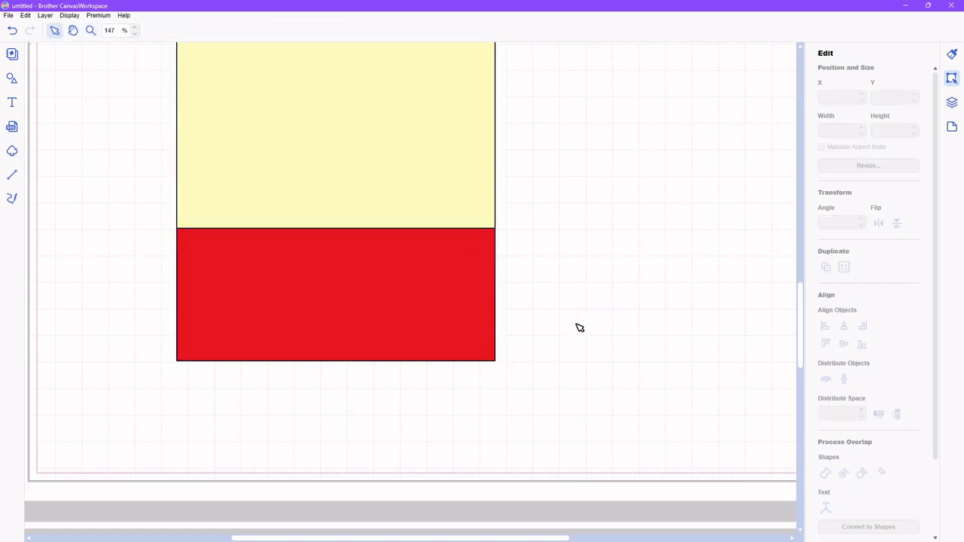
pyautogui.click(377, 345)
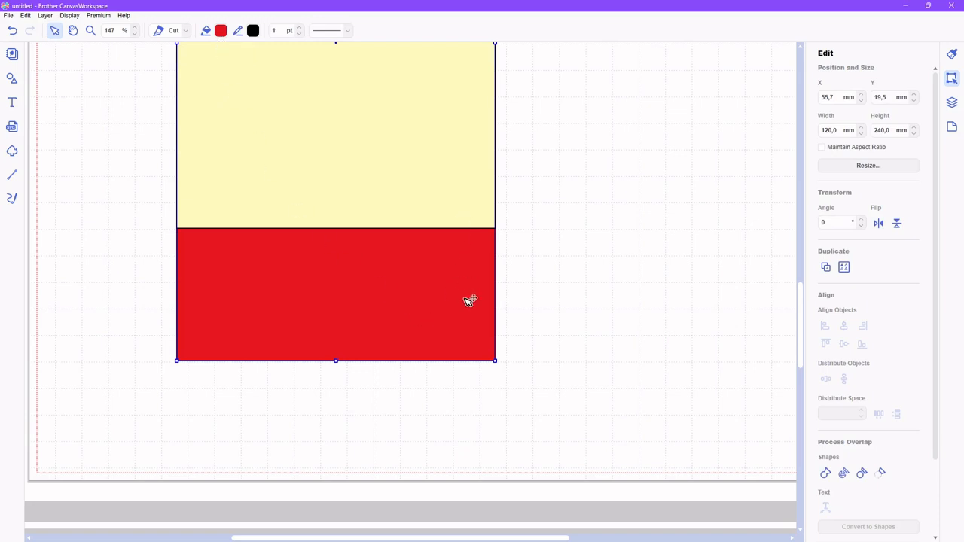
pyautogui.click(952, 128)
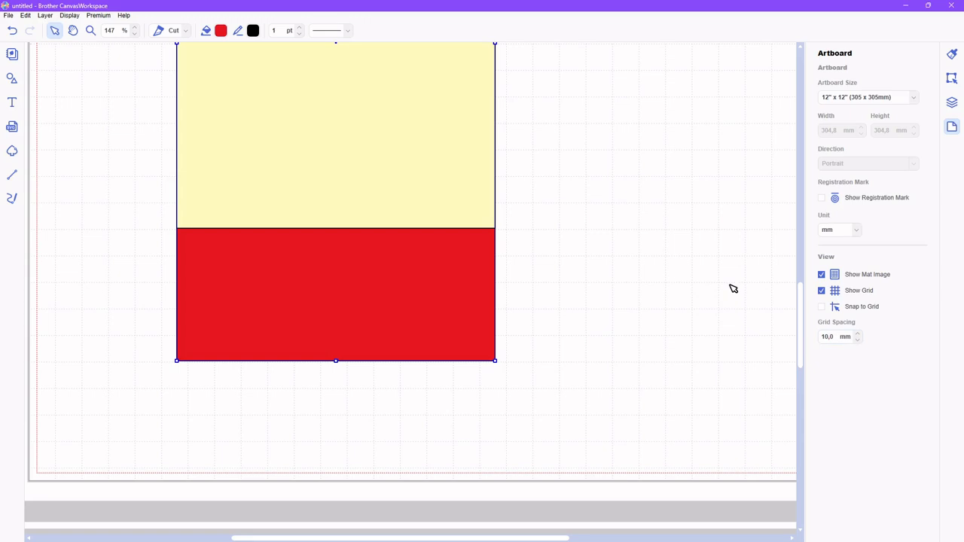
pyautogui.click(821, 307)
pyautogui.click(630, 283)
pyautogui.moveTo(117, 148)
pyautogui.mouseDown()
pyautogui.moveTo(344, 291)
pyautogui.moveTo(490, 340)
pyautogui.mouseUp()
pyautogui.moveTo(308, 156); pyautogui.dragTo(333, 154)
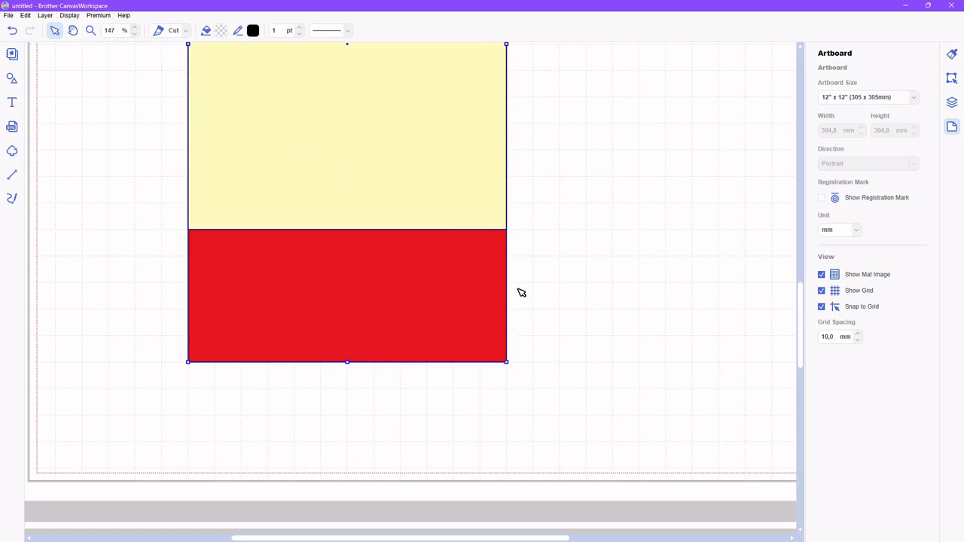
# - Edit the red shape's path and move its bottom-left corner point up 50 mm to the yellow rectangle's bottom-left corner
pyautogui.click(648, 359)
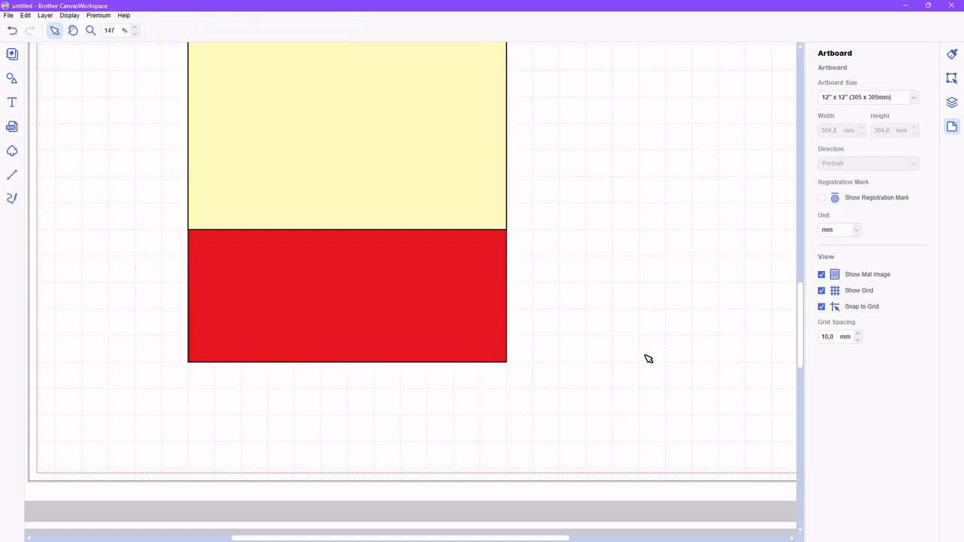
pyautogui.click(361, 335)
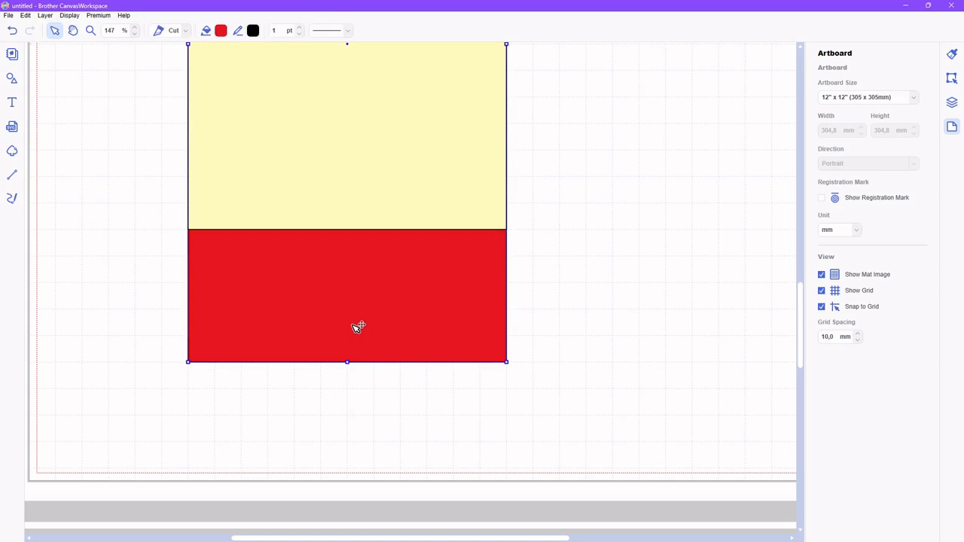
pyautogui.doubleClick(358, 327)
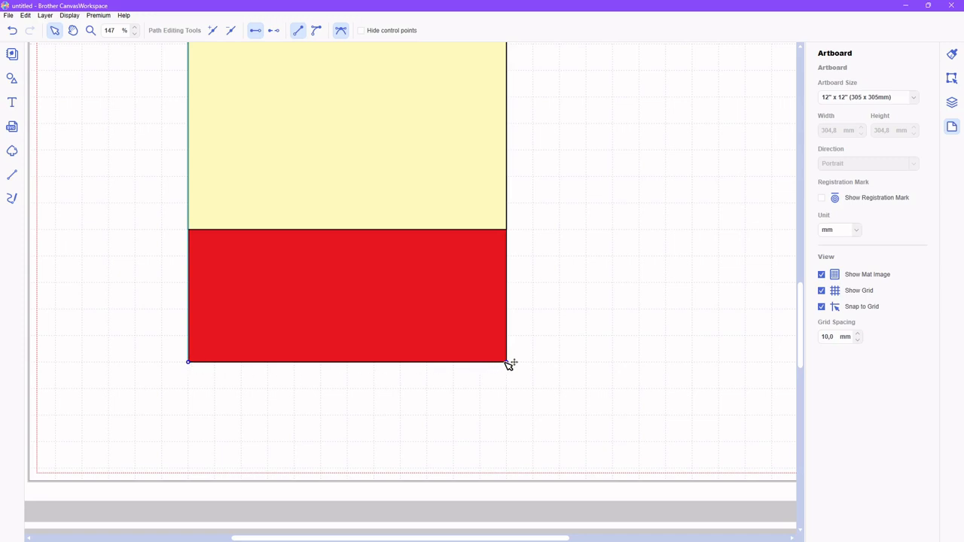
pyautogui.click(189, 363)
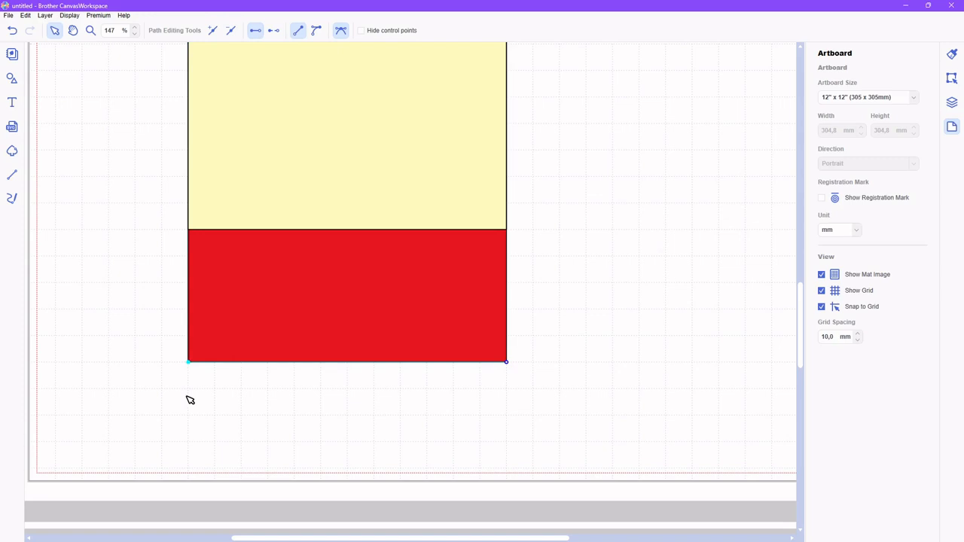
pyautogui.press('Up')
pyautogui.press('Up')
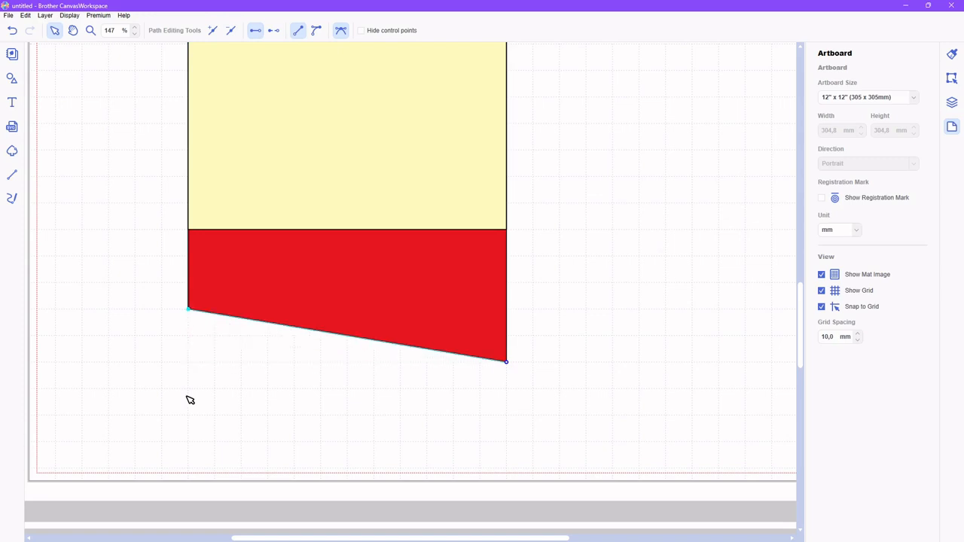
pyautogui.press('Up')
pyautogui.press('Up')
pyautogui.press('Up')
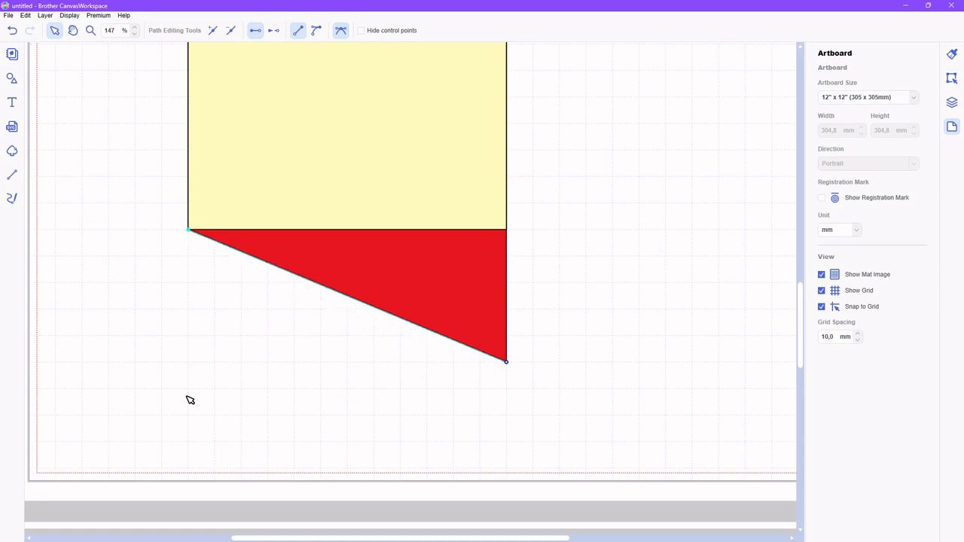
# - Move the red shape's bottom-right corner point up 50 mm to the yellow rectangle's bottom-right corner and finish the path editing
pyautogui.click(507, 361)
pyautogui.press('Up')
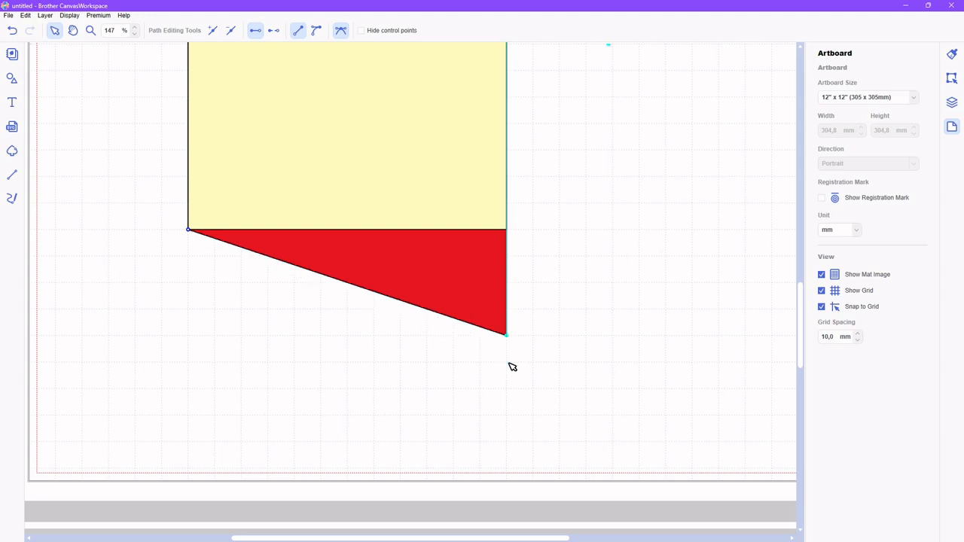
pyautogui.press('Up')
pyautogui.press('Up')
pyautogui.press('Up')
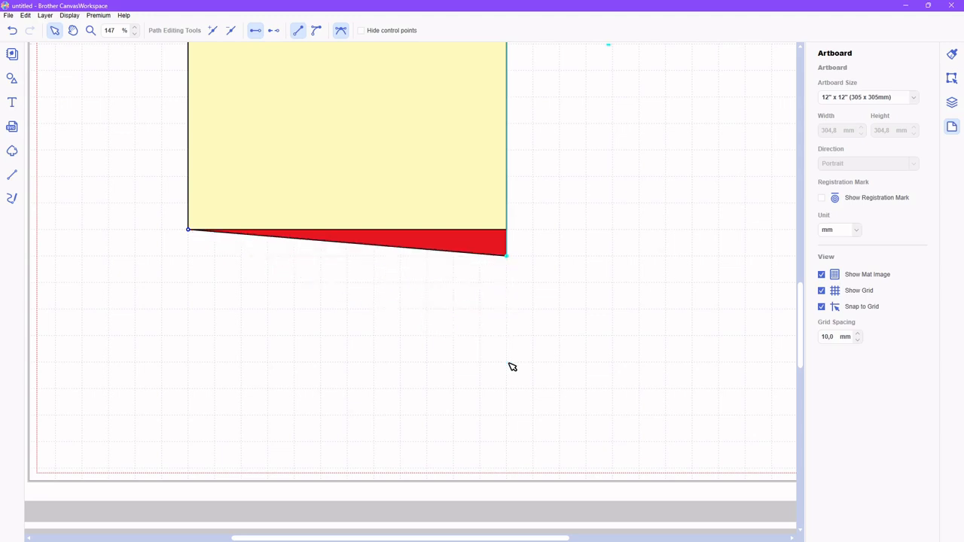
pyautogui.press('Up')
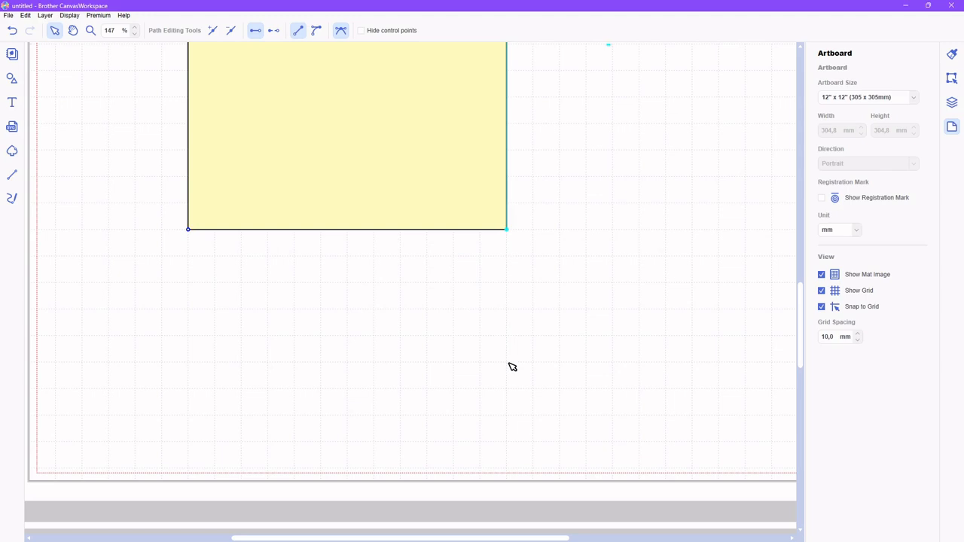
pyautogui.click(608, 273)
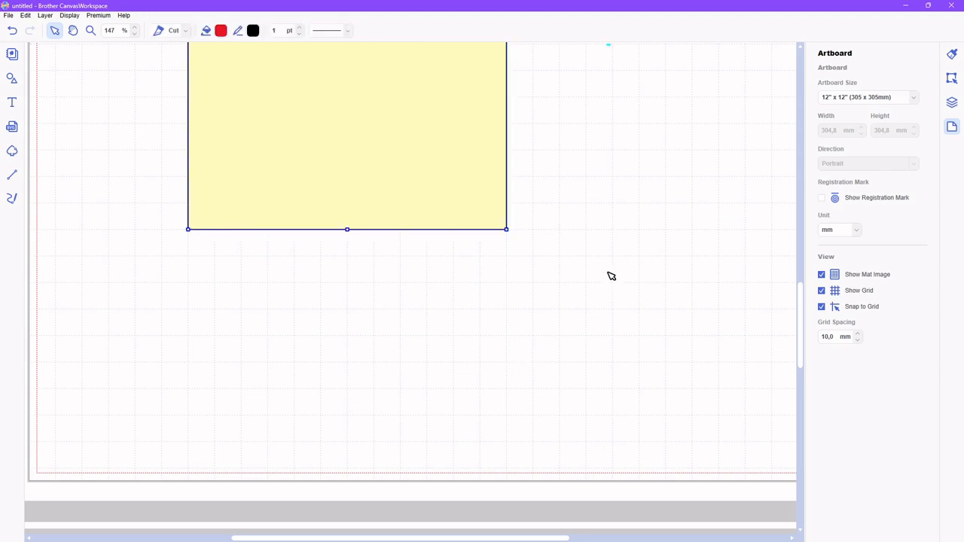
# - Turn off Snap to Grid and move the yellow rectangle off the red house shape, to its right
pyautogui.click(821, 309)
pyautogui.click(952, 79)
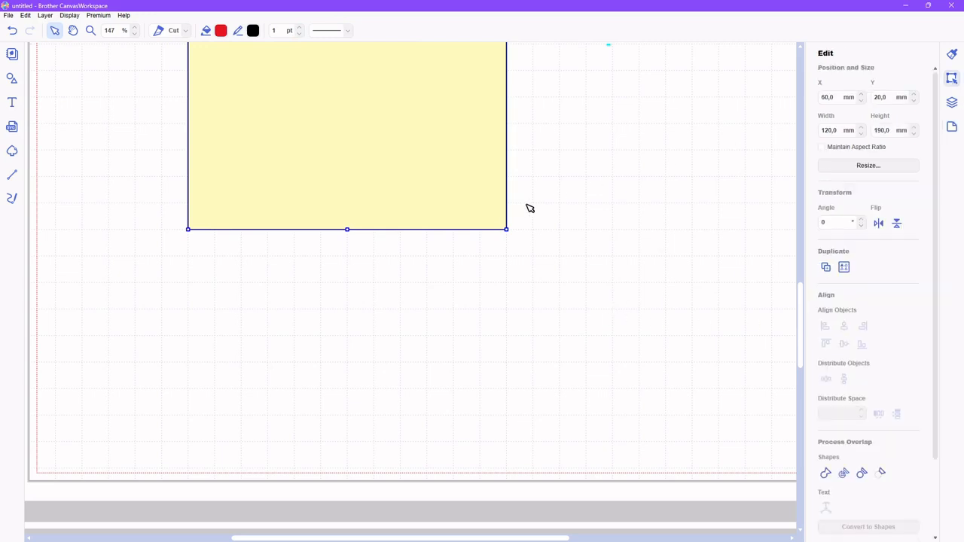
pyautogui.click(69, 15)
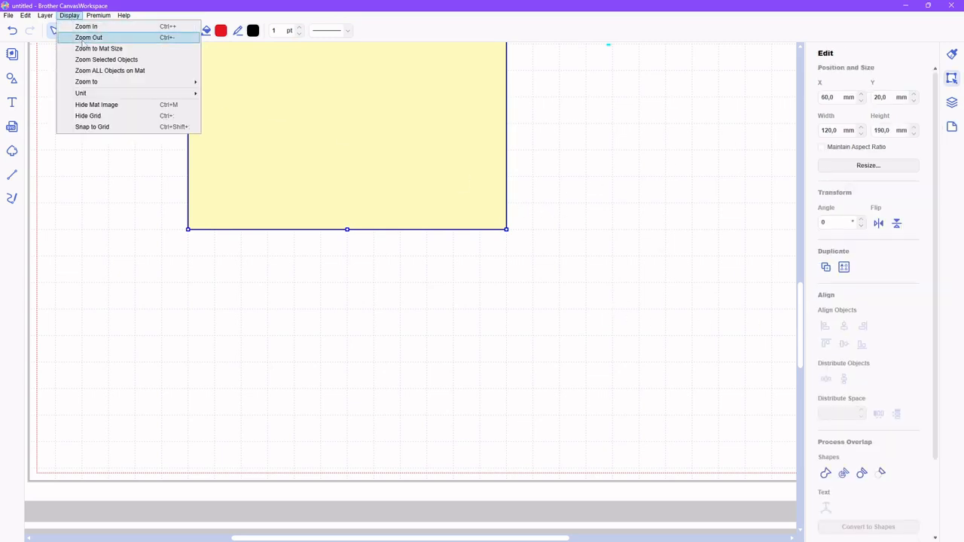
pyautogui.click(91, 48)
pyautogui.click(486, 242)
pyautogui.click(368, 249)
pyautogui.moveTo(363, 246); pyautogui.dragTo(590, 245)
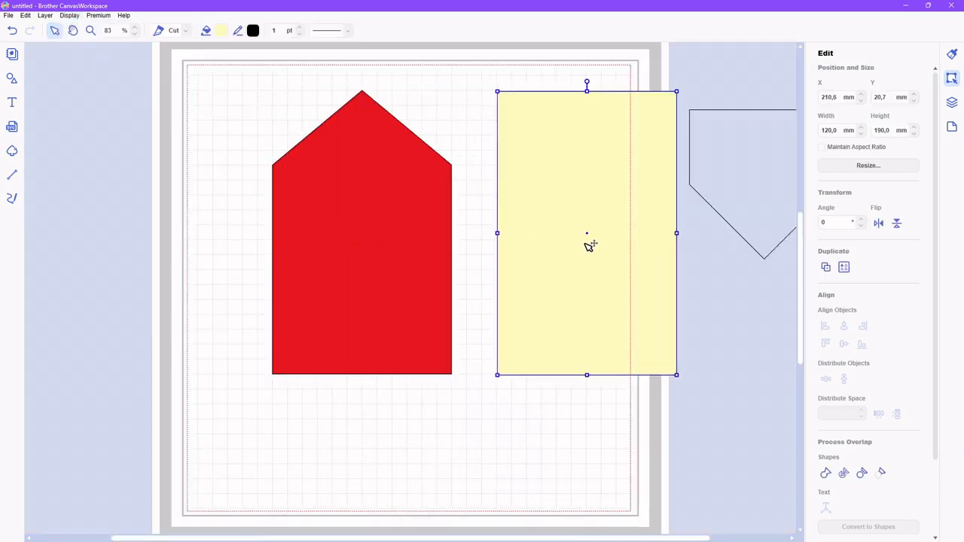
# - Move the red house shape to the mat's left side, about X 11.3 mm and Y 18.7 mm, and delete the yellow rectangle
pyautogui.click(365, 265)
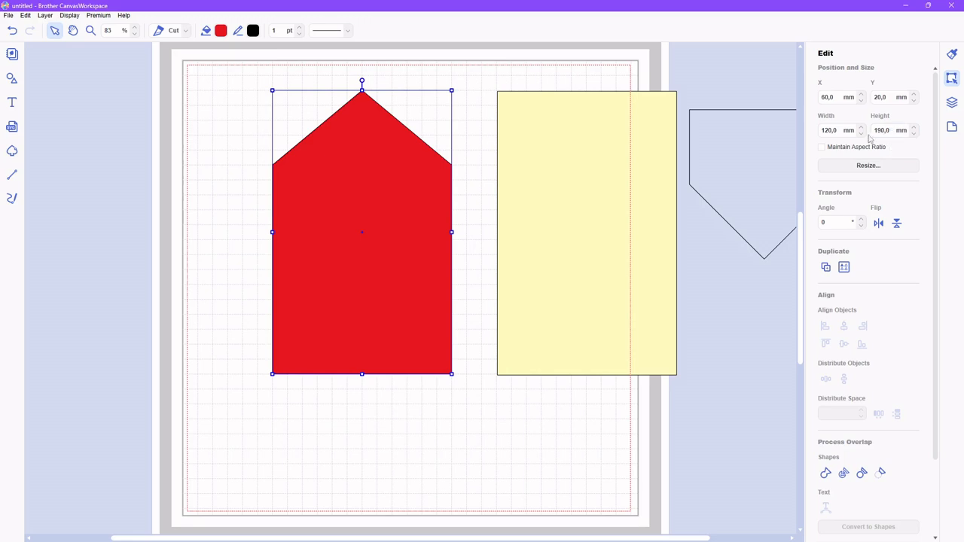
pyautogui.moveTo(379, 228); pyautogui.dragTo(305, 227)
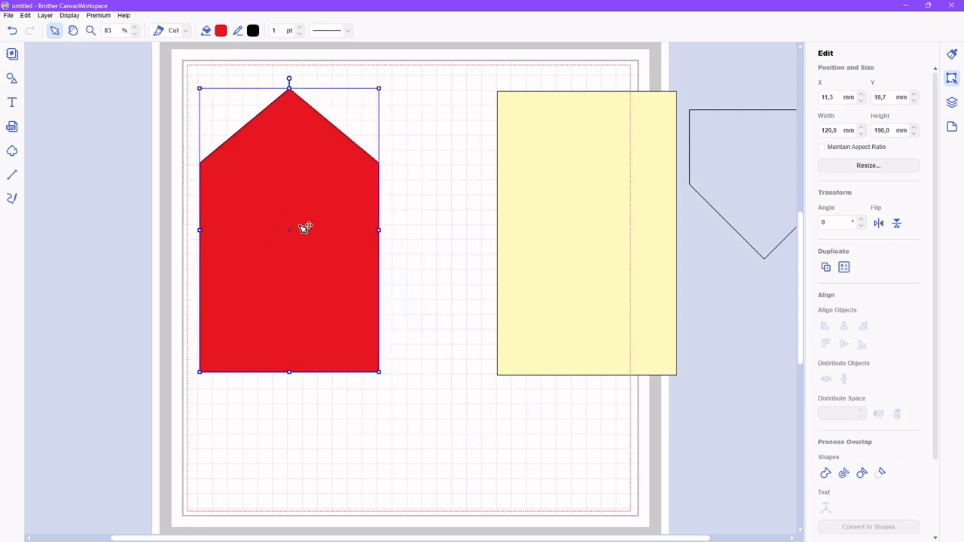
pyautogui.moveTo(558, 235); pyautogui.dragTo(489, 236)
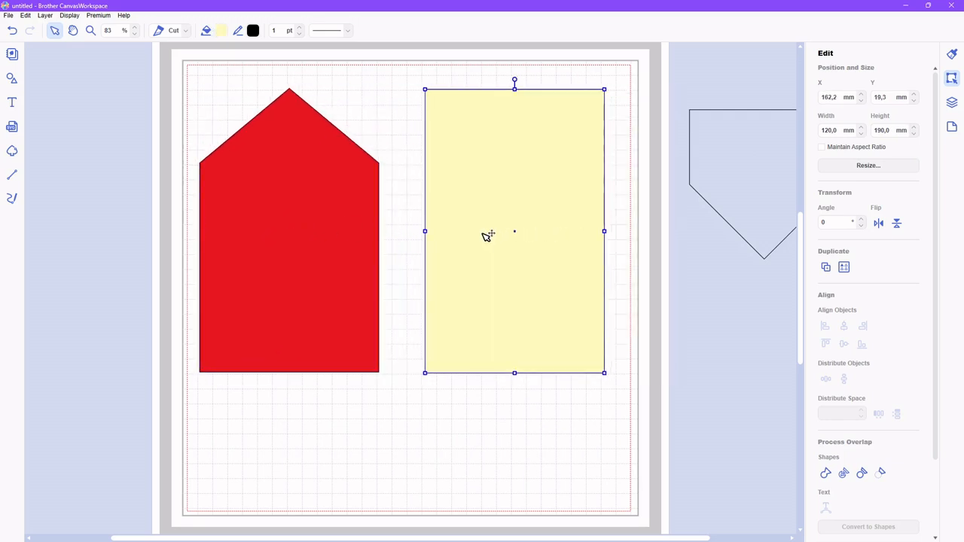
pyautogui.press('Delete')
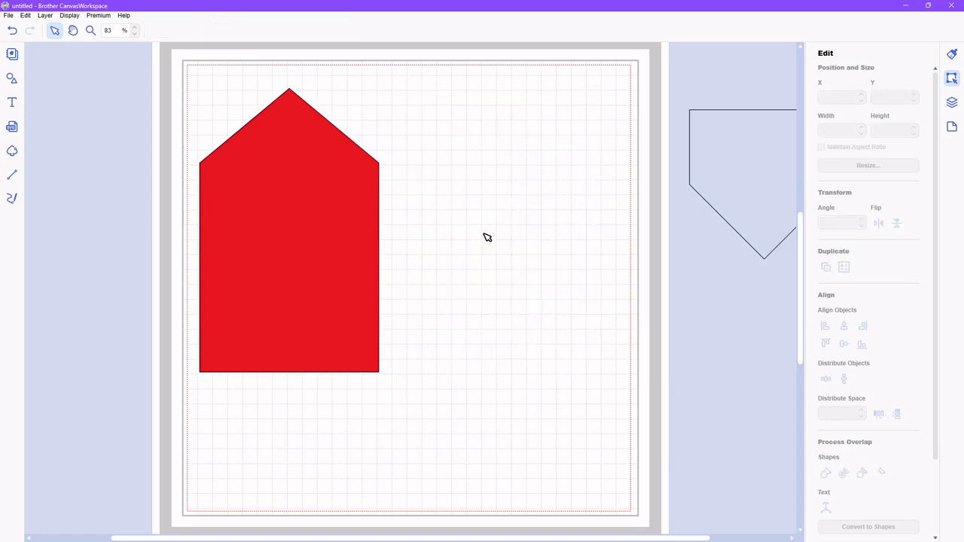
# - Create an inward offset line of the red house shape with 2.5 mm spacing and round corners, leaving the original as is
pyautogui.click(335, 245)
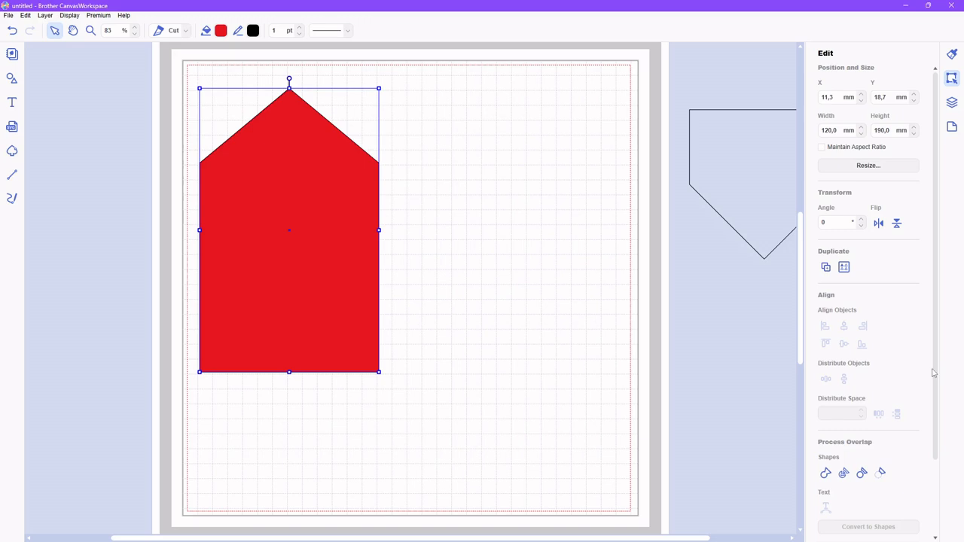
pyautogui.scroll(-3, 936, 374)
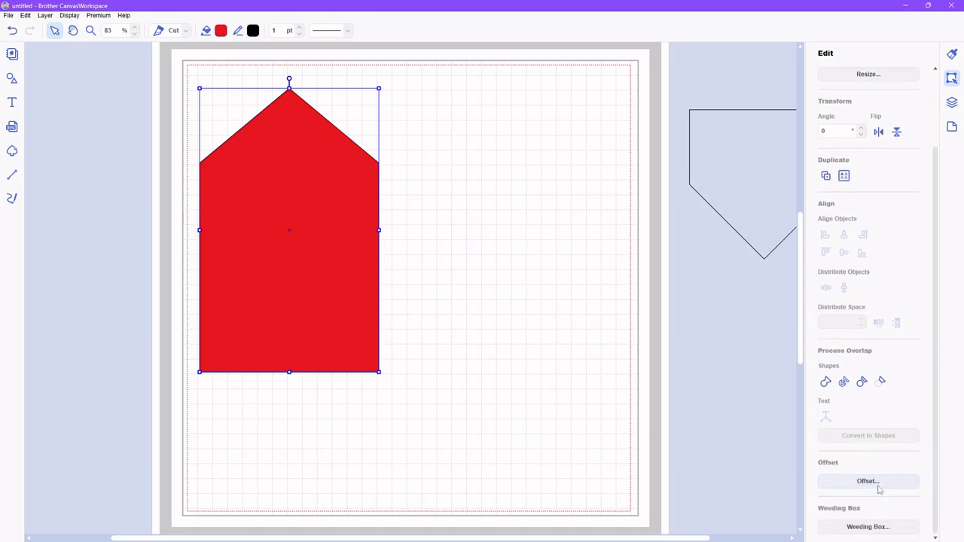
pyautogui.click(878, 487)
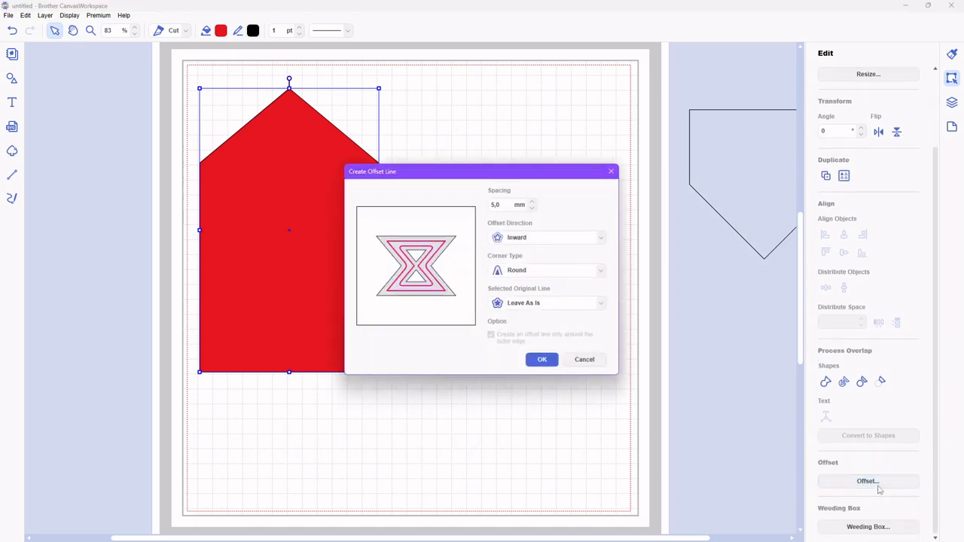
pyautogui.click(533, 203)
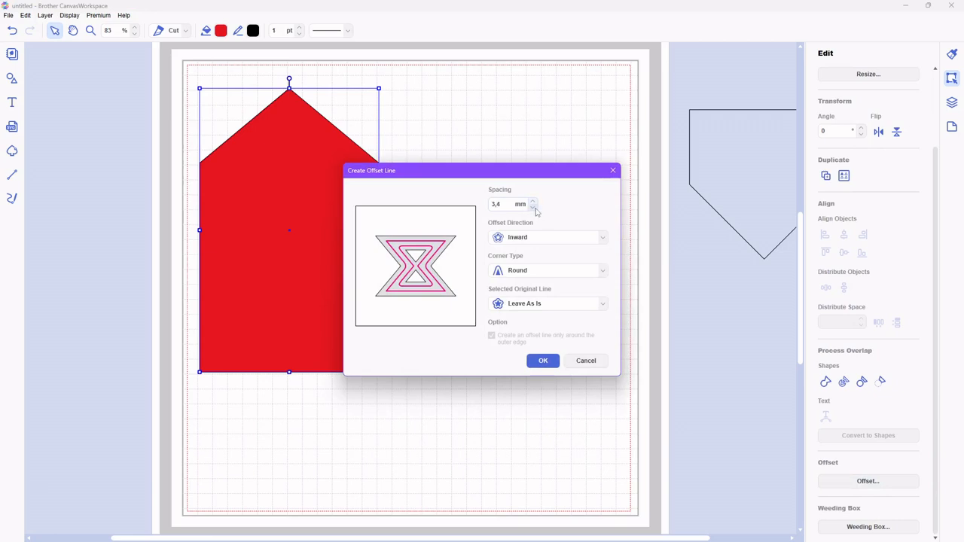
pyautogui.click(534, 207)
pyautogui.click(534, 202)
pyautogui.click(543, 360)
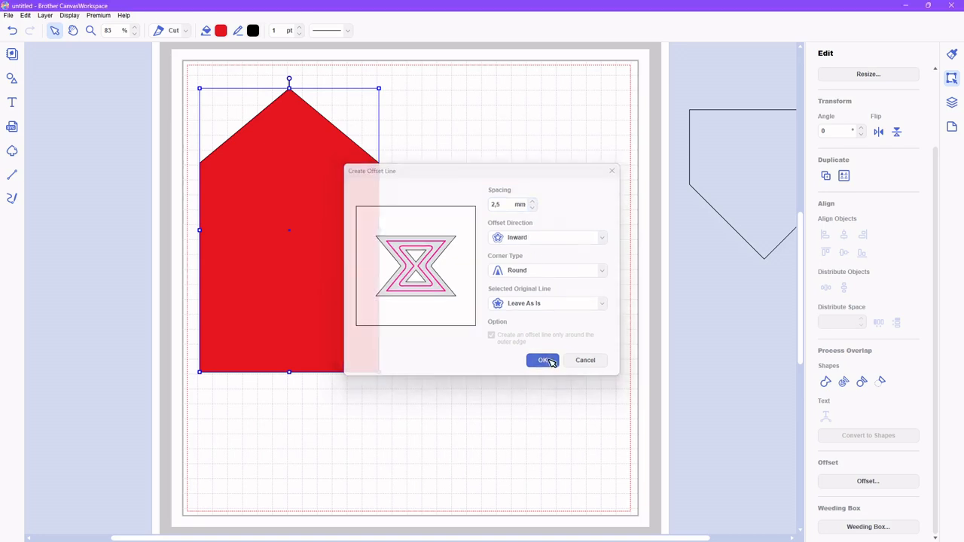
# - Fill the new inner house shape with pink #F59CA5
pyautogui.click(220, 33)
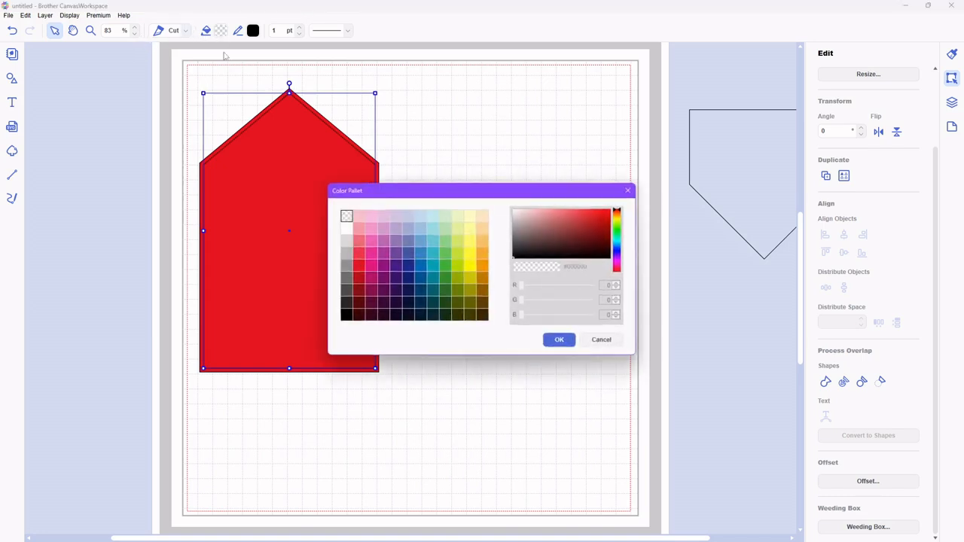
pyautogui.click(360, 236)
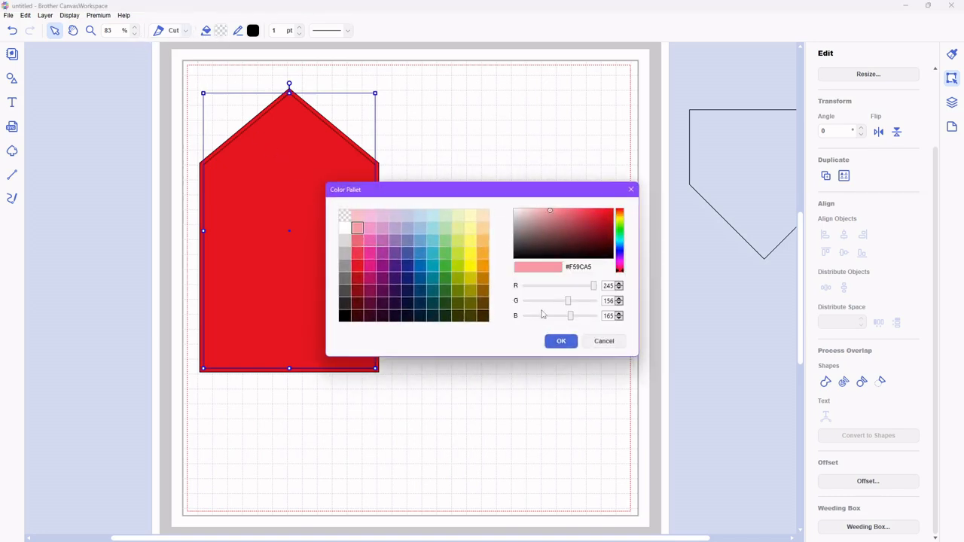
pyautogui.click(562, 341)
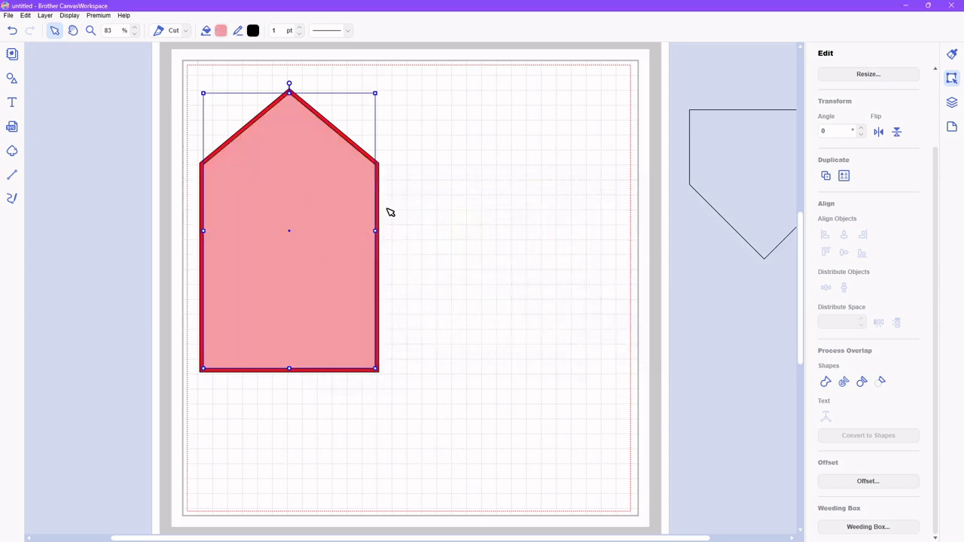
# - Create a 5 mm inward round-cornered offset of the outer red shape and fill it with the palest pink
pyautogui.click(379, 214)
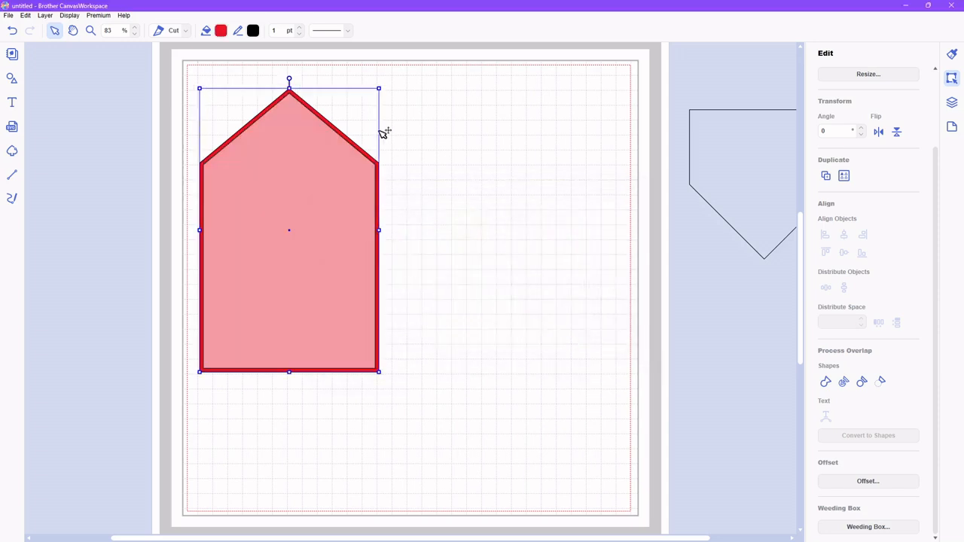
pyautogui.click(885, 485)
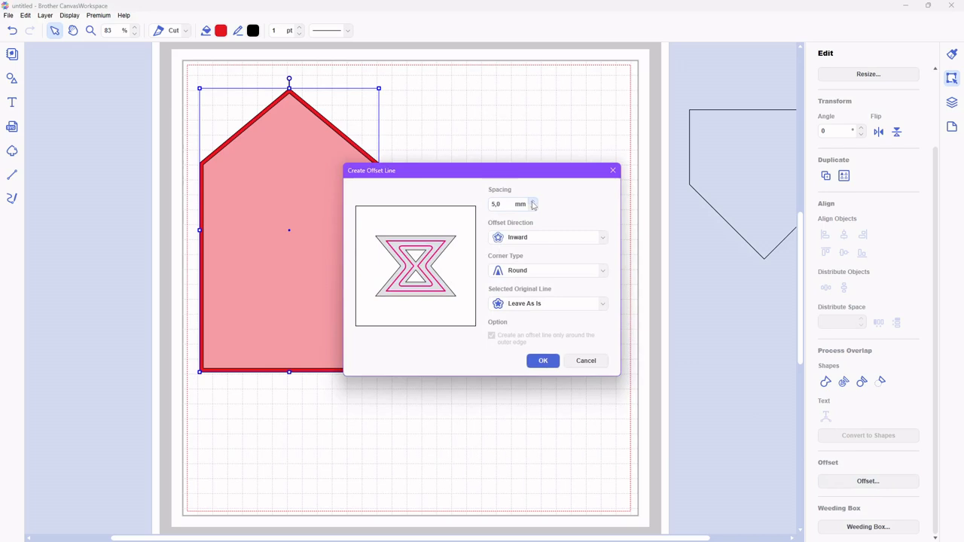
pyautogui.click(545, 361)
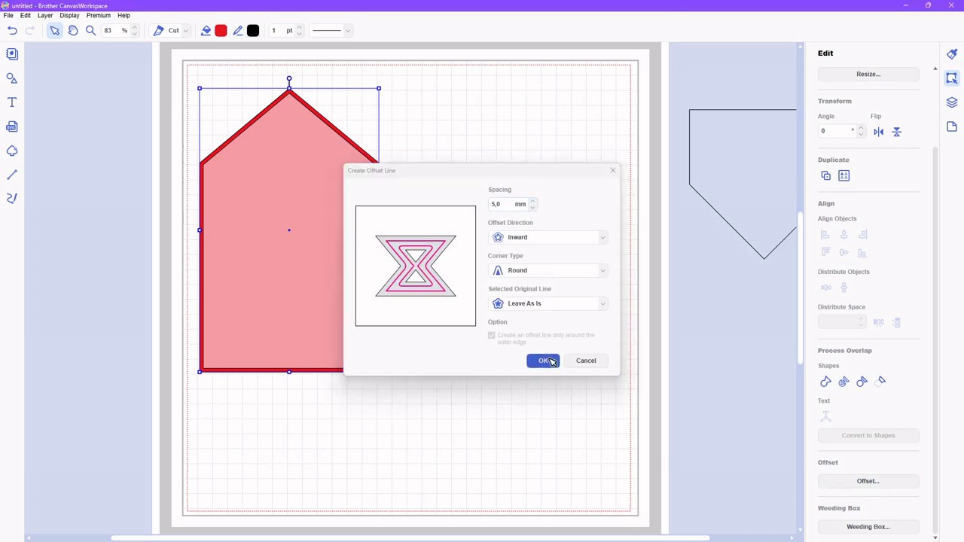
pyautogui.click(218, 33)
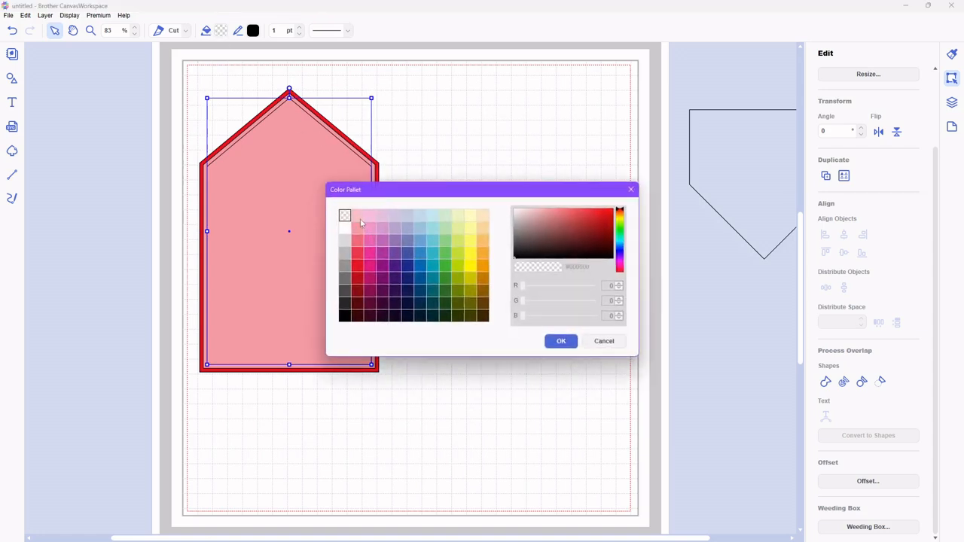
pyautogui.click(360, 218)
pyautogui.click(561, 340)
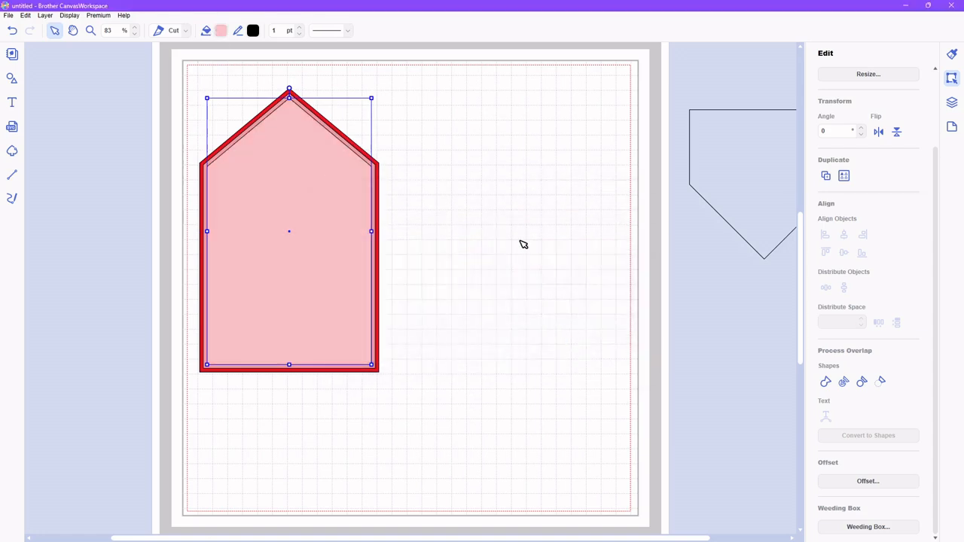
pyautogui.click(524, 245)
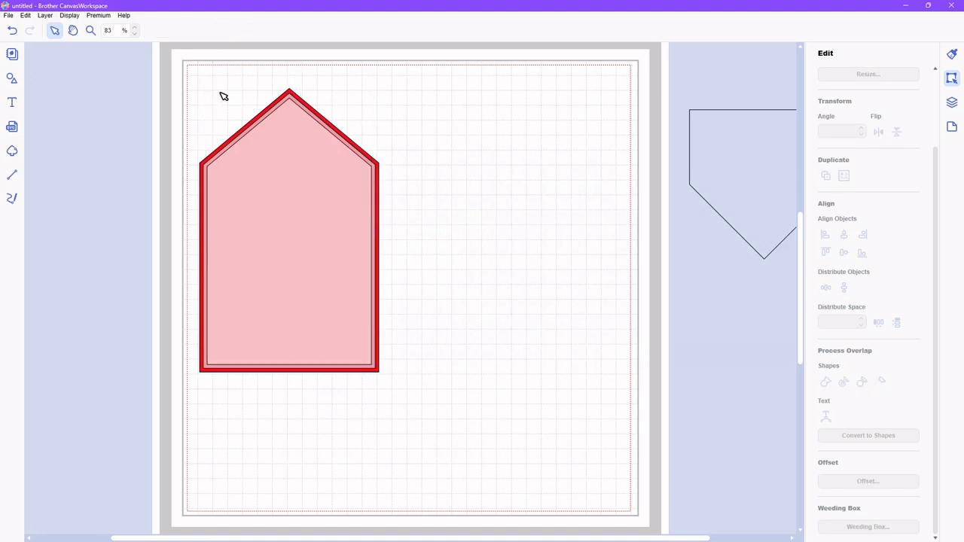
# - Move all three nested house shapes together slightly right and up on the mat
pyautogui.moveTo(226, 98); pyautogui.dragTo(426, 297)
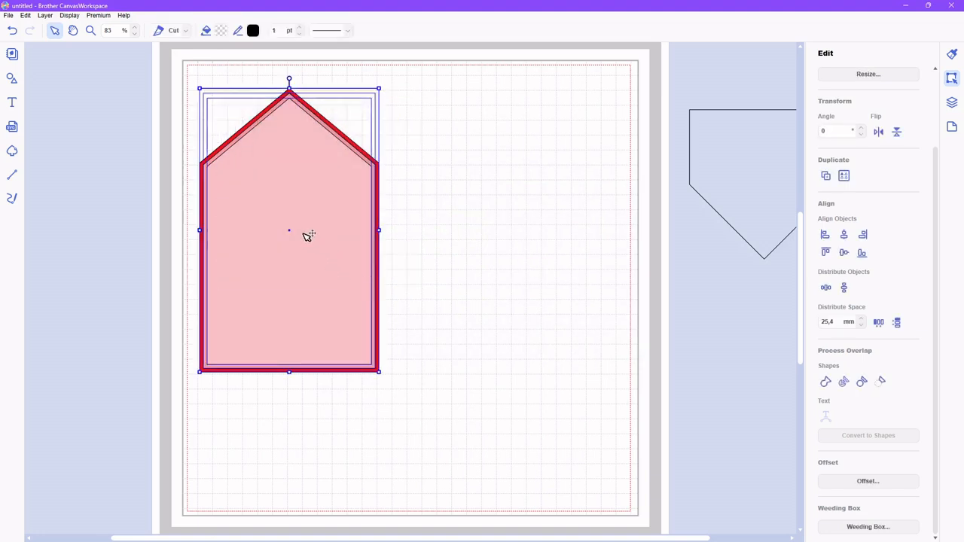
pyautogui.moveTo(294, 233); pyautogui.dragTo(319, 224)
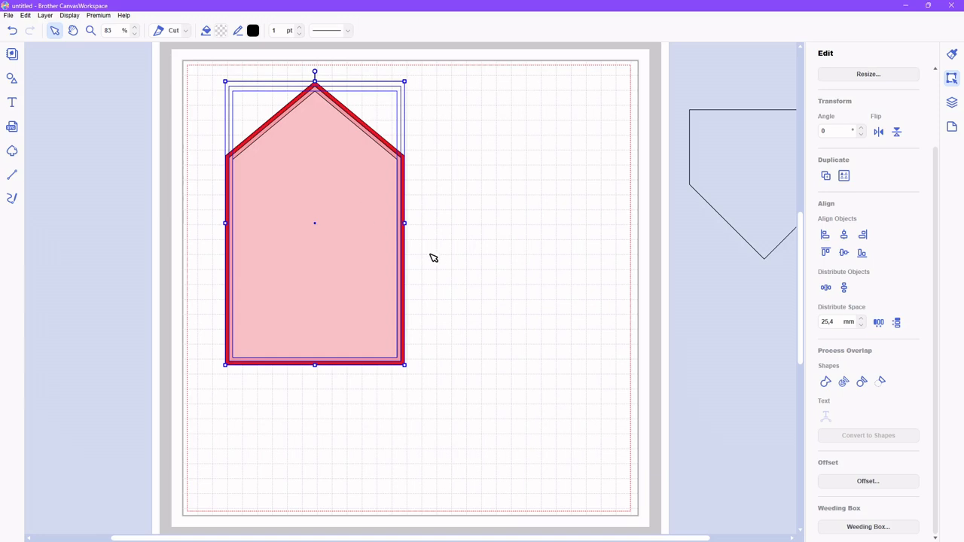
pyautogui.click(486, 278)
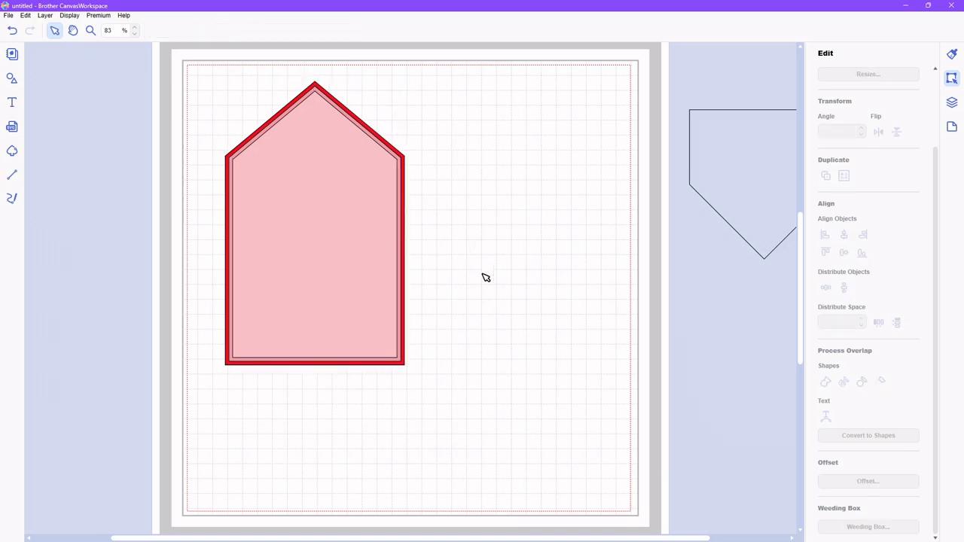
# - Shift the palest pink shape aside, duplicate the medium pink house shape and move the copy off the mat's left side
pyautogui.click(335, 273)
pyautogui.moveTo(337, 273); pyautogui.dragTo(432, 270)
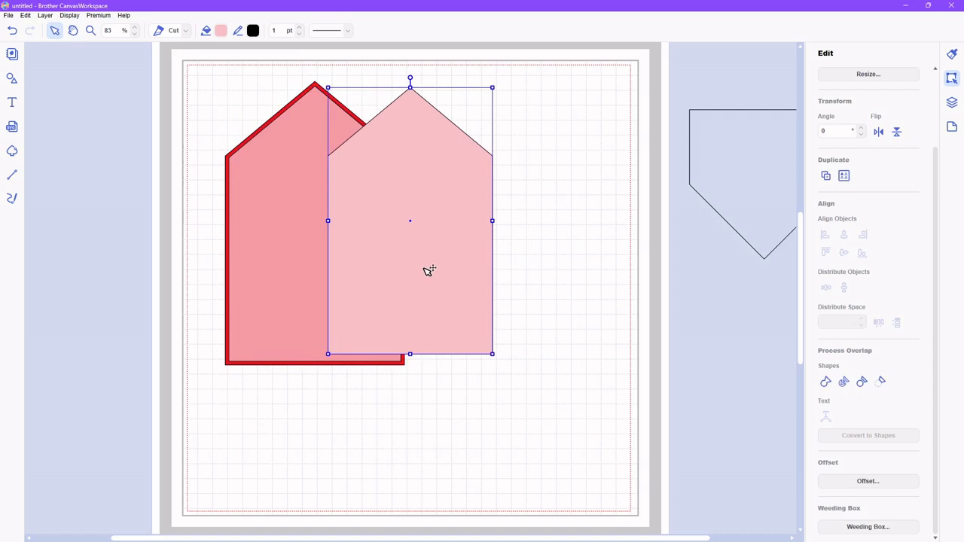
pyautogui.click(284, 267)
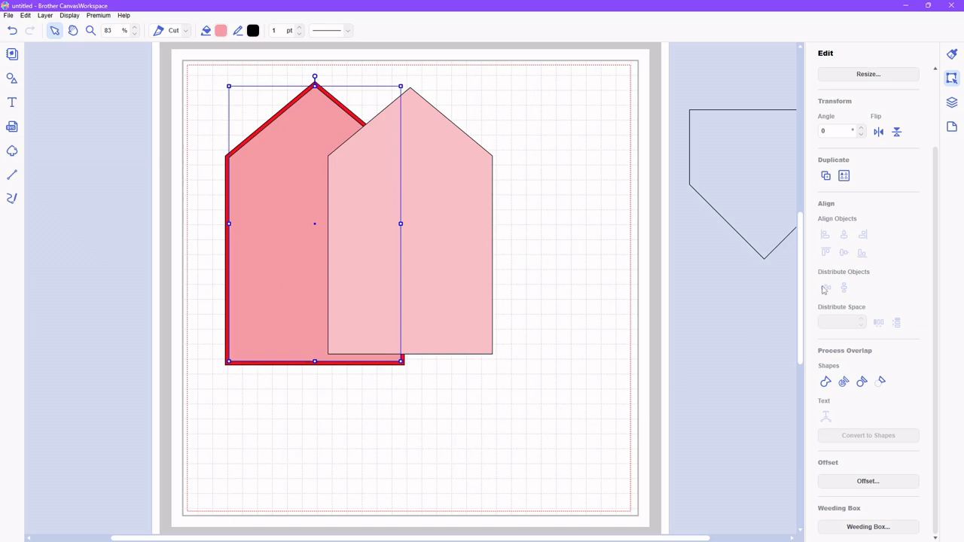
pyautogui.click(826, 176)
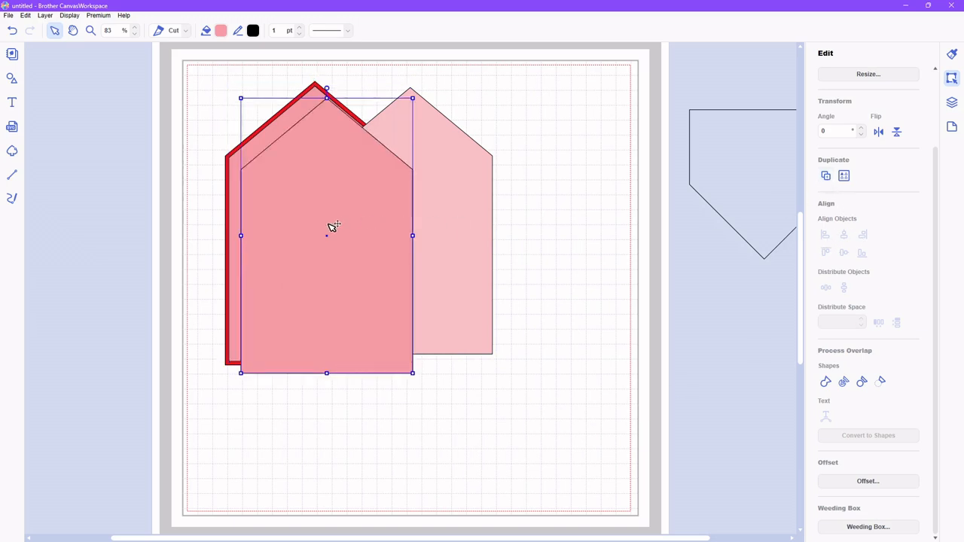
pyautogui.moveTo(280, 230); pyautogui.dragTo(79, 198)
# - Put the palest pink shape back, center the three nested shapes horizontally and vertically, and move the stack off the mat to the left
pyautogui.moveTo(415, 218); pyautogui.dragTo(322, 226)
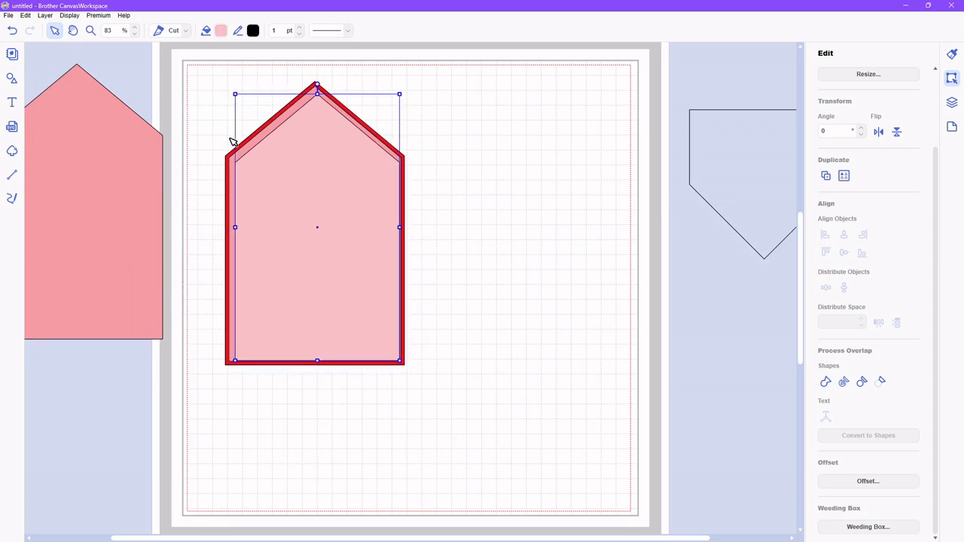
pyautogui.moveTo(202, 97); pyautogui.dragTo(461, 289)
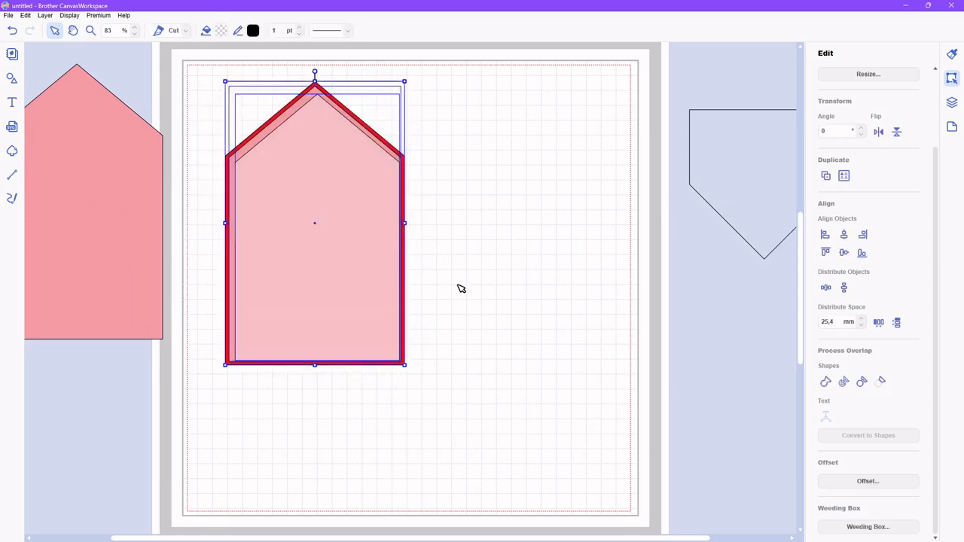
pyautogui.click(844, 253)
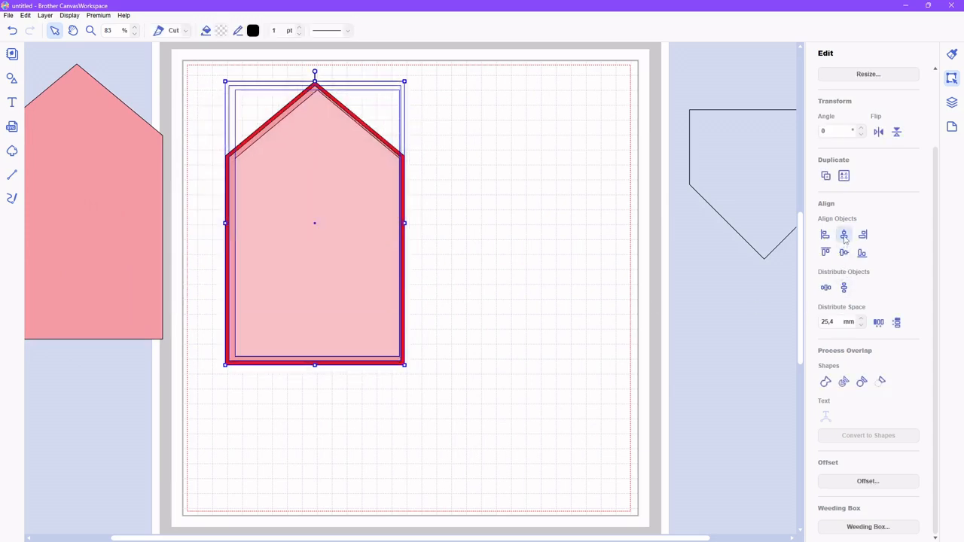
pyautogui.moveTo(329, 221); pyautogui.dragTo(69, 379)
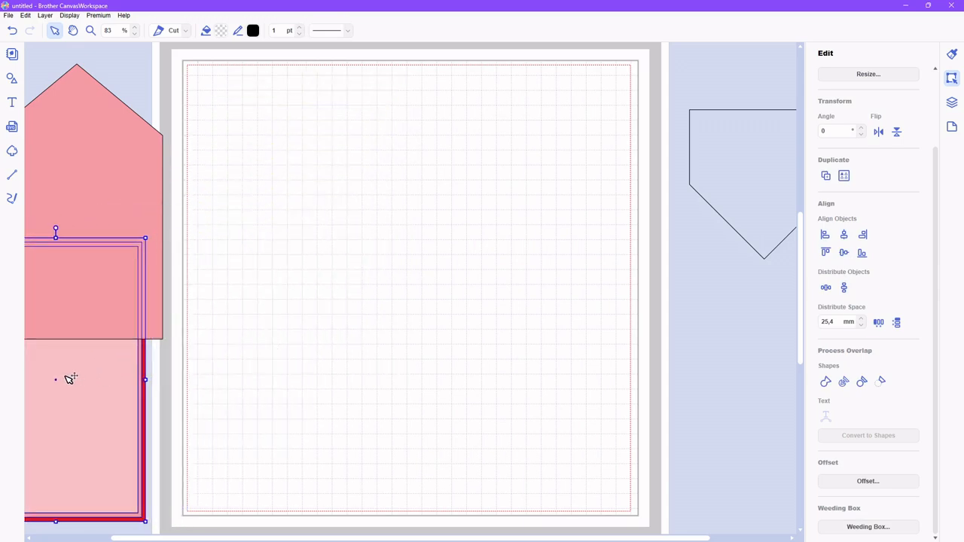
# - Send the medium pink house copy to the back and move it further left and up, off the mat
pyautogui.click(99, 190)
pyautogui.rightClick(100, 193)
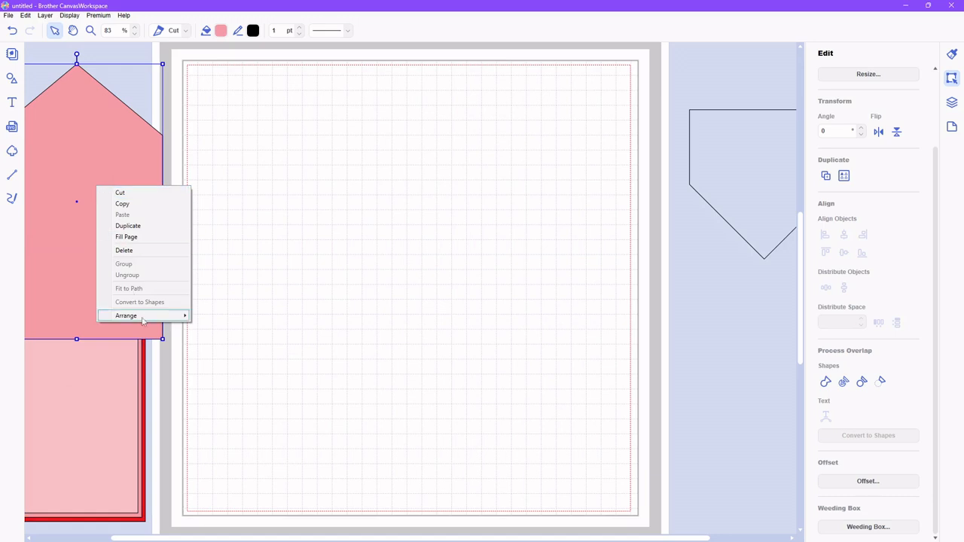
pyautogui.moveTo(154, 318)
pyautogui.click(214, 349)
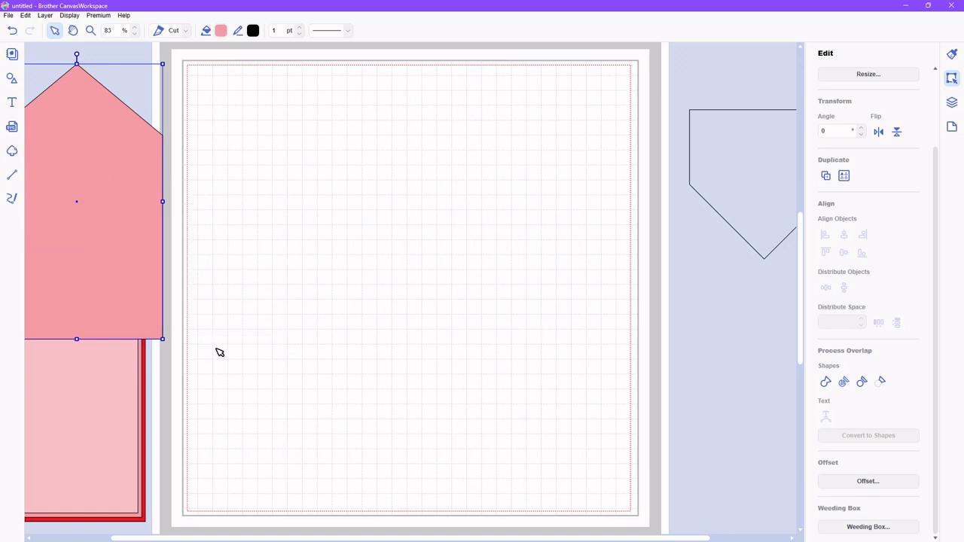
pyautogui.moveTo(143, 219); pyautogui.dragTo(113, 208)
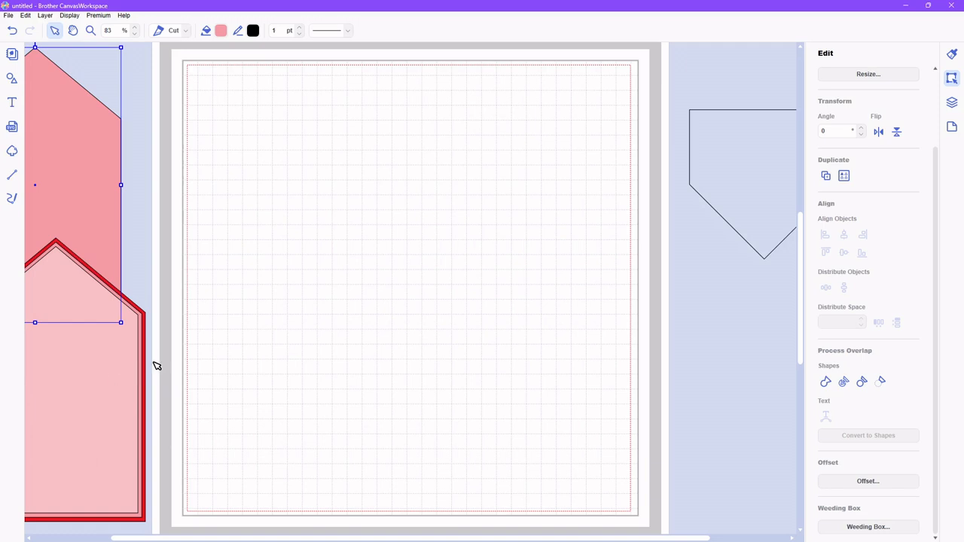
# - Add a plain sharp-cornered square and move it toward the upper middle of the mat
pyautogui.click(12, 79)
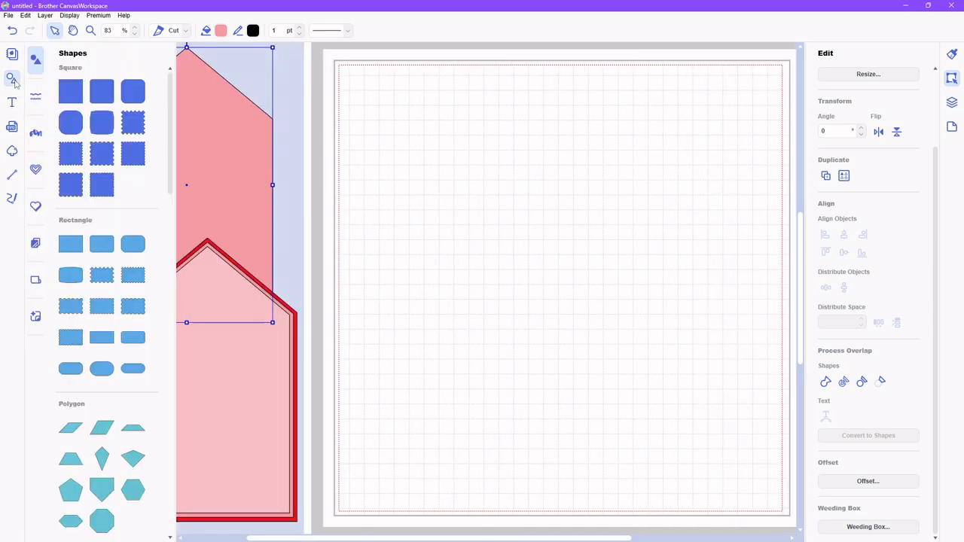
pyautogui.click(75, 91)
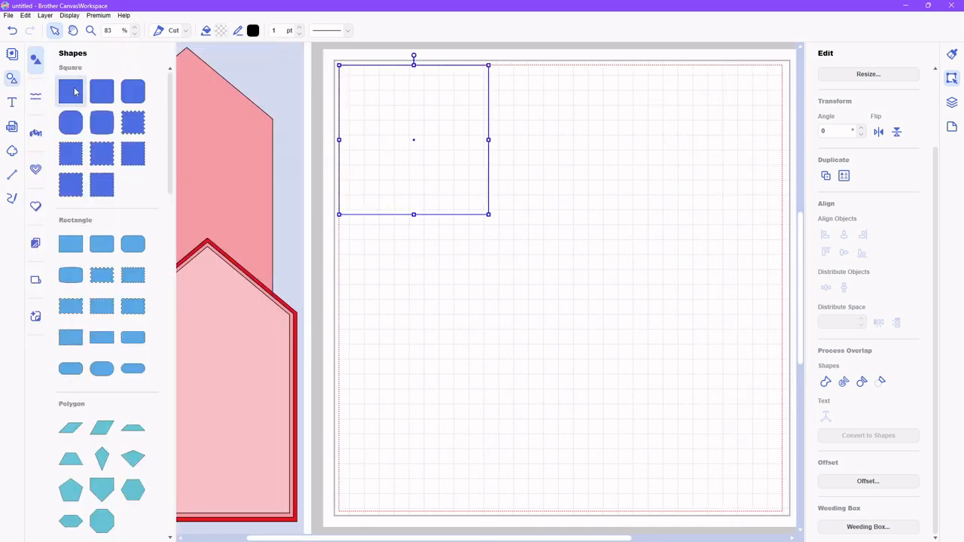
pyautogui.click(12, 85)
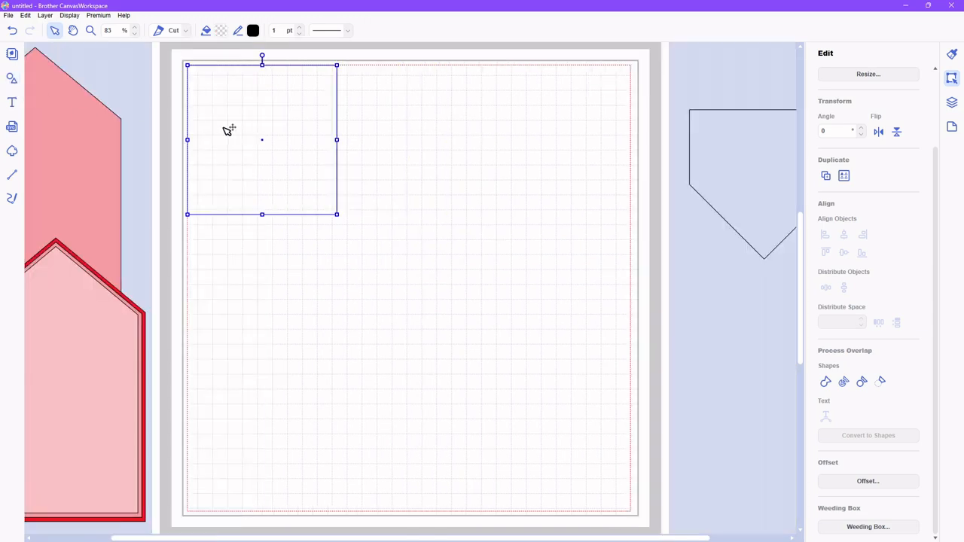
pyautogui.moveTo(269, 140); pyautogui.dragTo(358, 189)
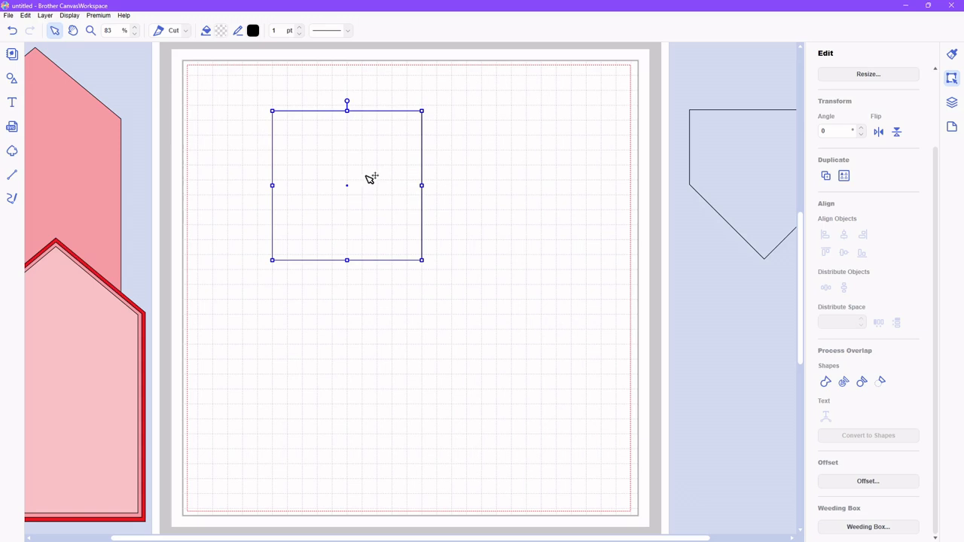
# - Resize the square to 160 mm wide and 150 mm high and move it toward the mat's left side
pyautogui.moveTo(934, 234); pyautogui.dragTo(934, 147)
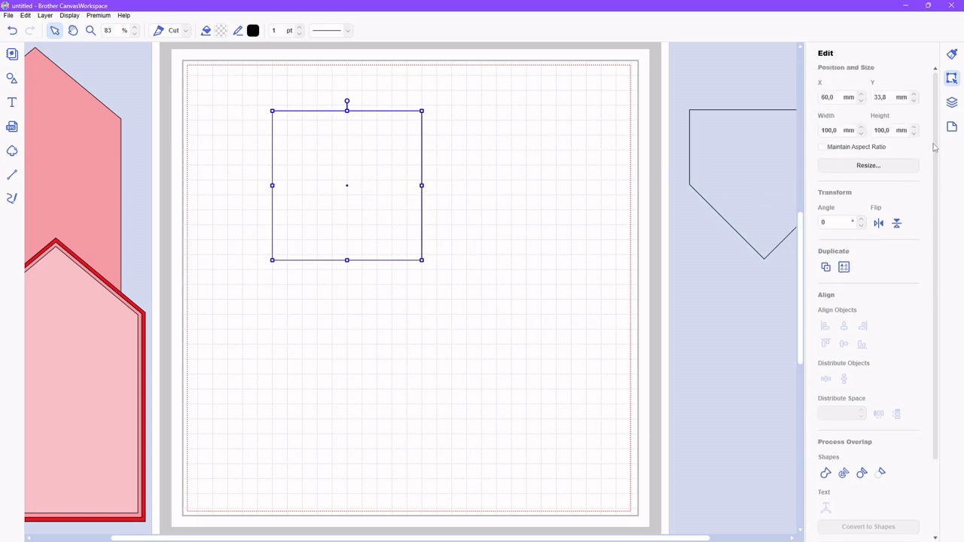
pyautogui.doubleClick(841, 130)
pyautogui.press('Return')
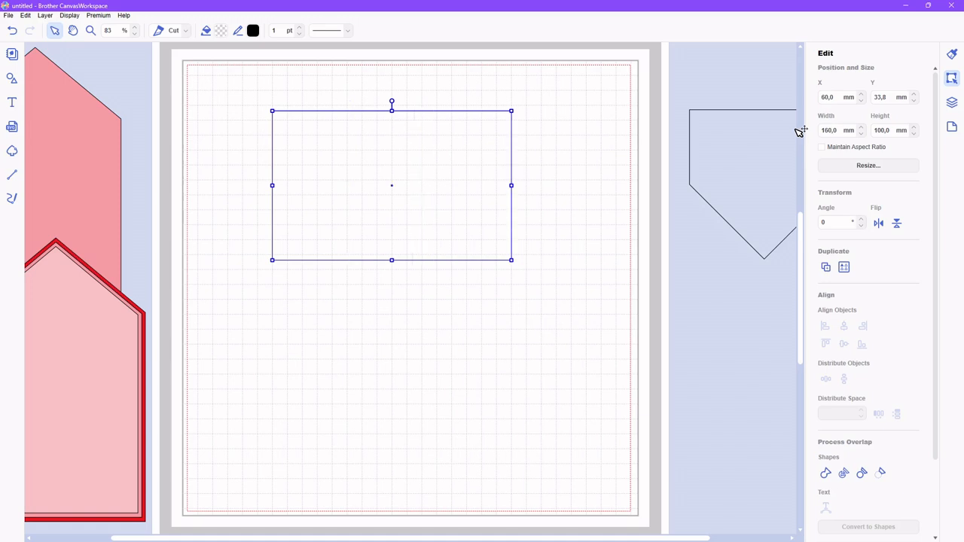
pyautogui.doubleClick(892, 129)
pyautogui.write('150')
pyautogui.press('Return')
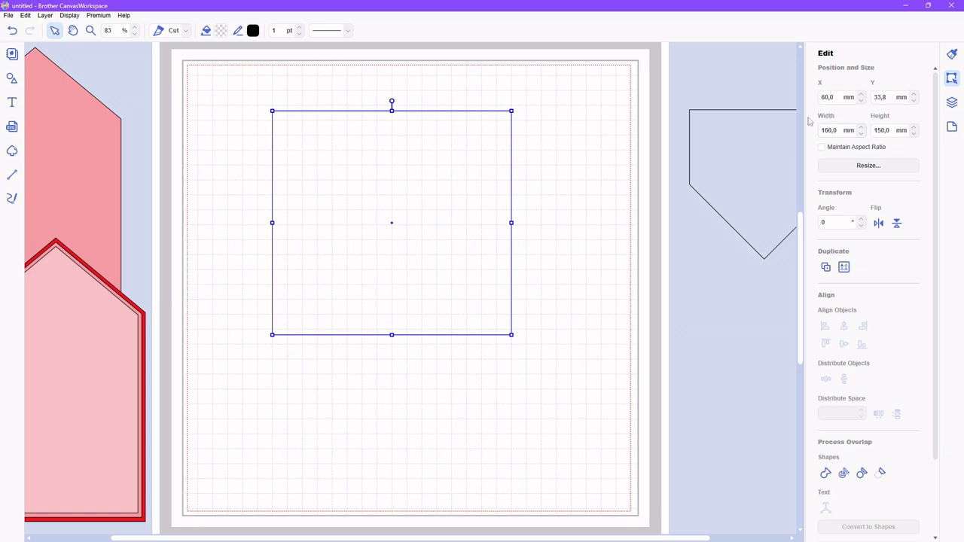
pyautogui.moveTo(397, 226)
pyautogui.mouseDown()
pyautogui.moveTo(372, 252)
pyautogui.moveTo(392, 239)
pyautogui.moveTo(381, 235)
pyautogui.mouseUp()
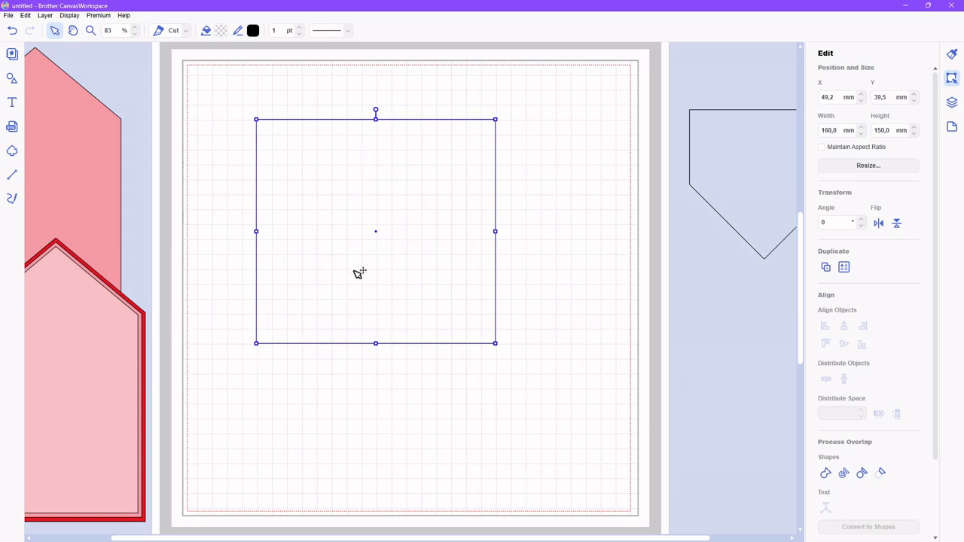
pyautogui.moveTo(394, 215); pyautogui.dragTo(363, 210)
# - Move the downward-pointing pentagon onto the mat beside the rectangle and set its width to 120 mm
pyautogui.click(756, 189)
pyautogui.moveTo(749, 171); pyautogui.dragTo(558, 194)
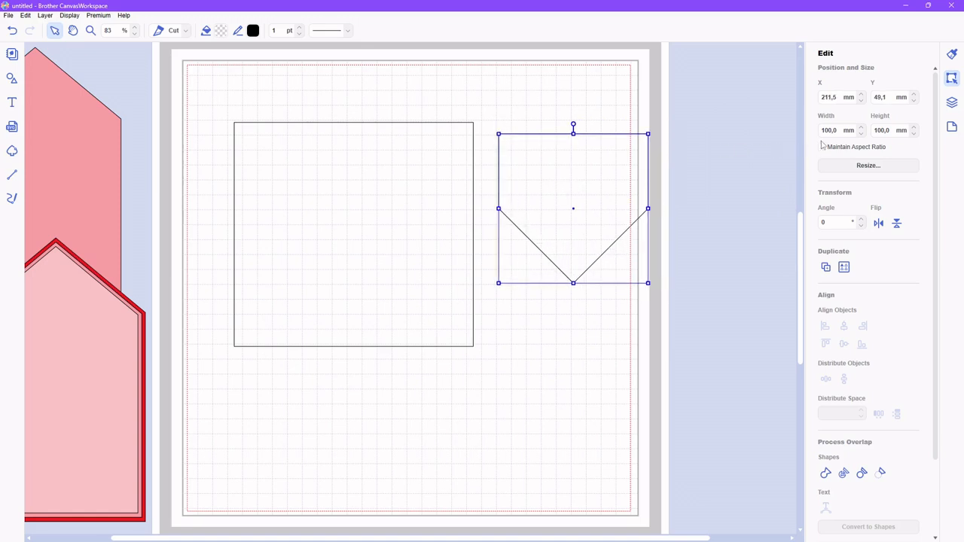
pyautogui.moveTo(840, 130); pyautogui.dragTo(808, 134)
pyautogui.press('Return')
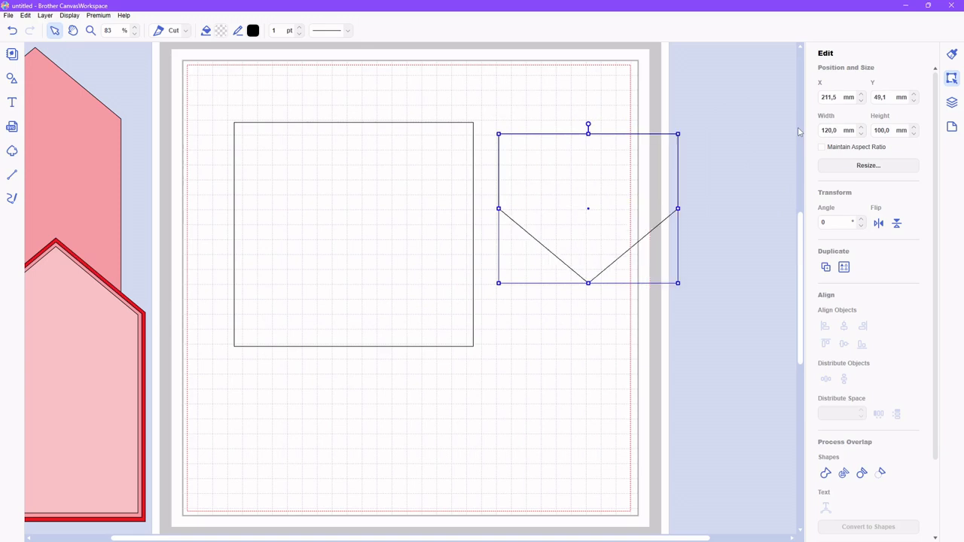
pyautogui.click(357, 205)
pyautogui.click(564, 200)
pyautogui.moveTo(564, 200)
pyautogui.mouseDown()
pyautogui.moveTo(349, 189)
pyautogui.moveTo(557, 189)
pyautogui.mouseUp()
# - Fill the 160 × 150 mm rectangle with bright red
pyautogui.click(333, 213)
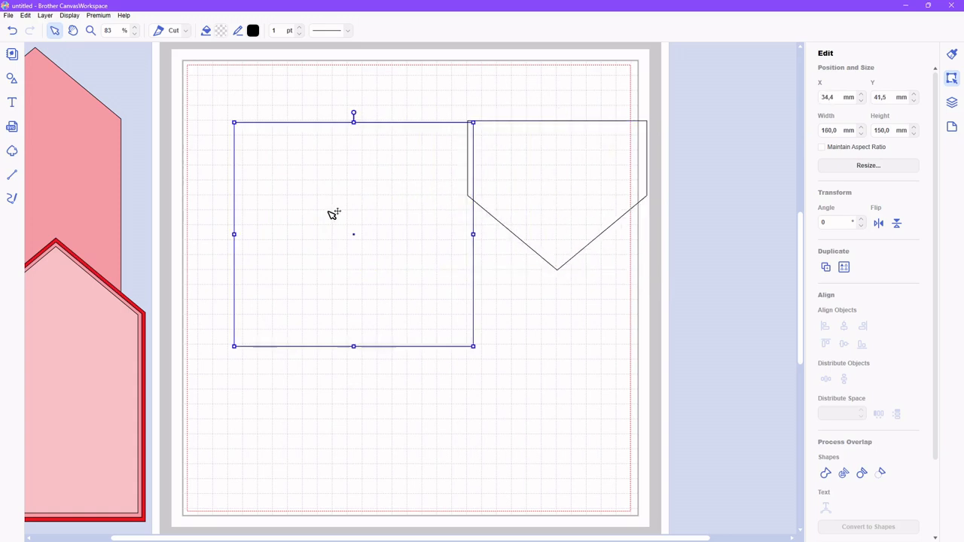
pyautogui.click(220, 31)
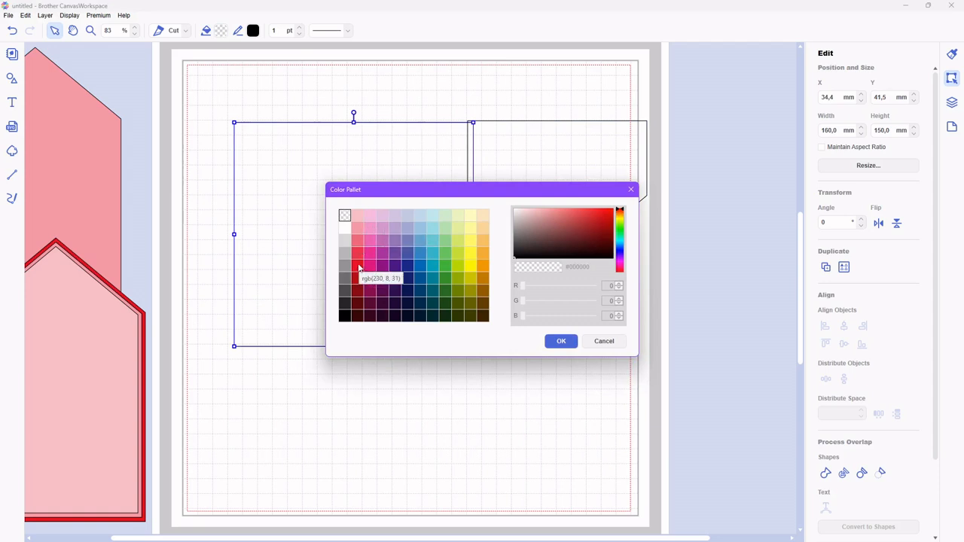
pyautogui.click(357, 265)
pyautogui.click(561, 342)
# - Fill the pentagon with light pink #F8BFDF and move it right, clear of the red rectangle
pyautogui.click(562, 203)
pyautogui.click(220, 31)
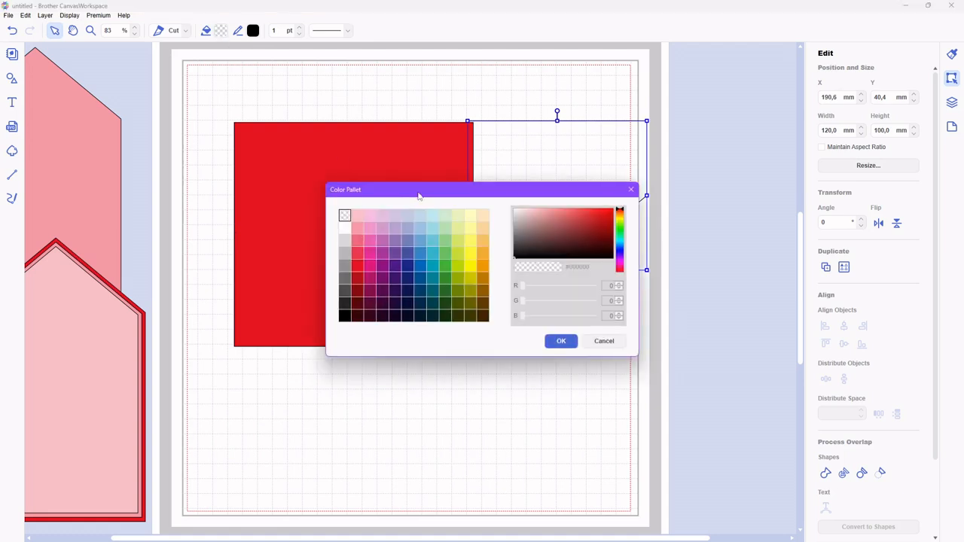
pyautogui.click(369, 216)
pyautogui.click(561, 342)
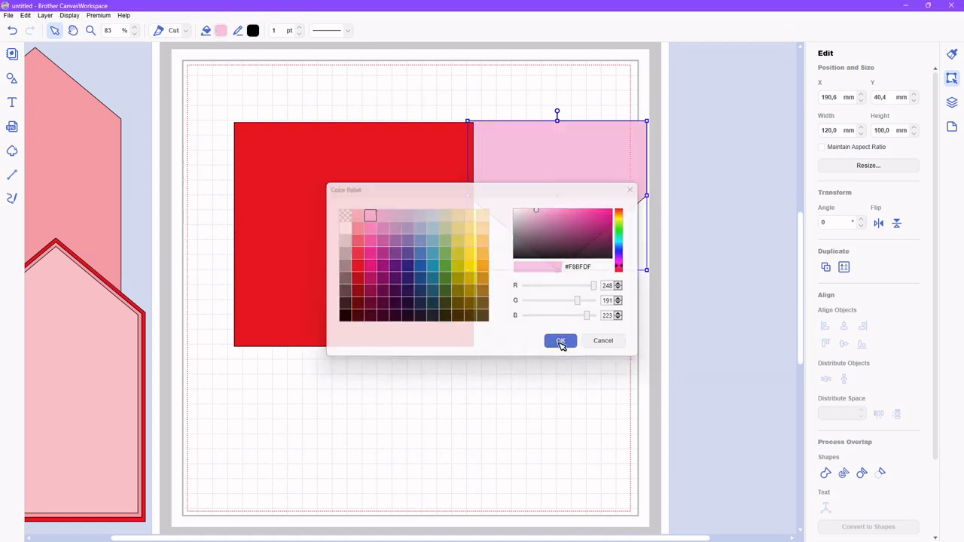
pyautogui.moveTo(557, 198); pyautogui.dragTo(582, 197)
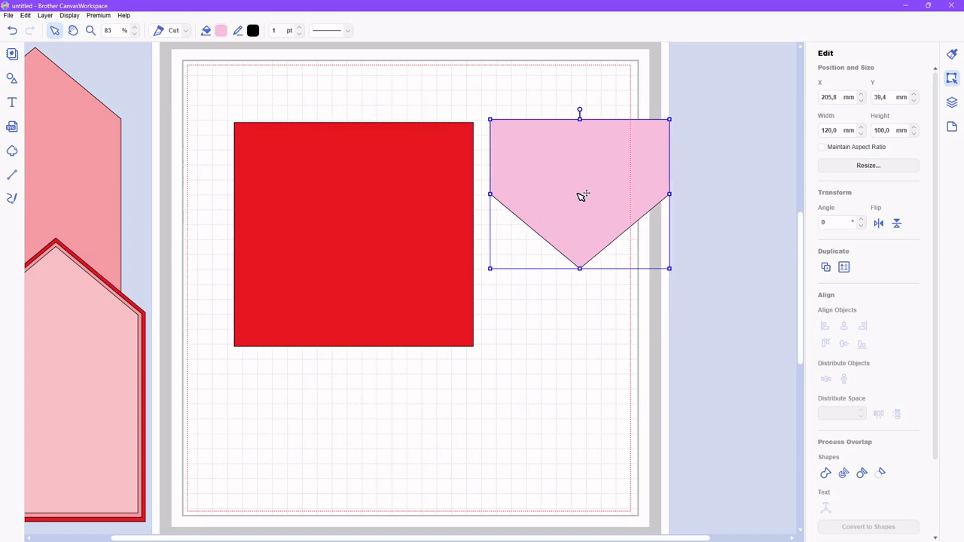
# - Bring the pink pentagon to the front of the stacking order
pyautogui.rightClick(580, 197)
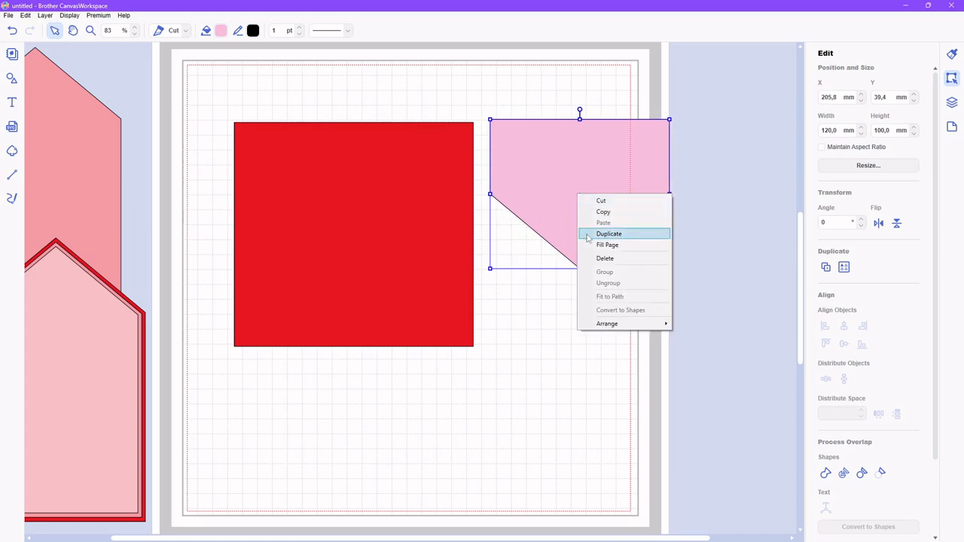
pyautogui.moveTo(612, 329)
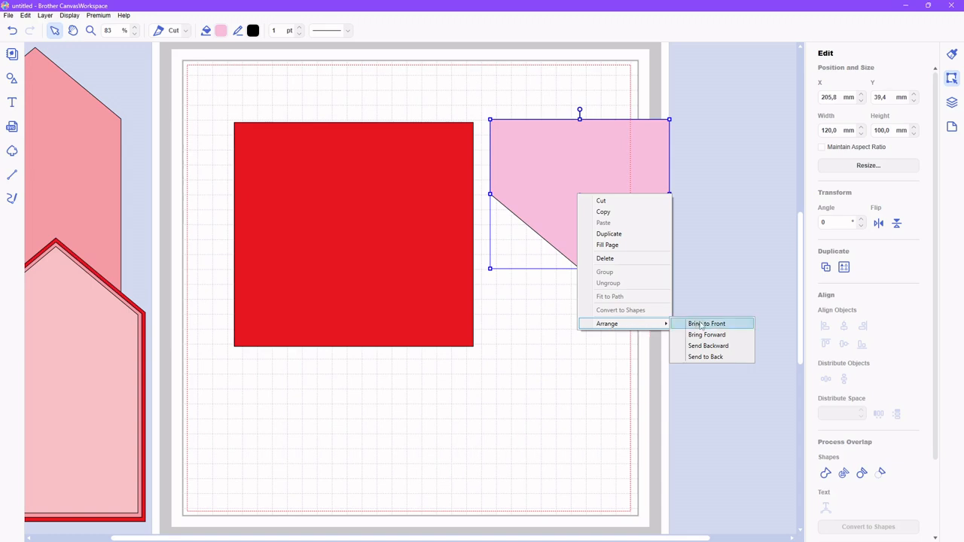
pyautogui.click(702, 325)
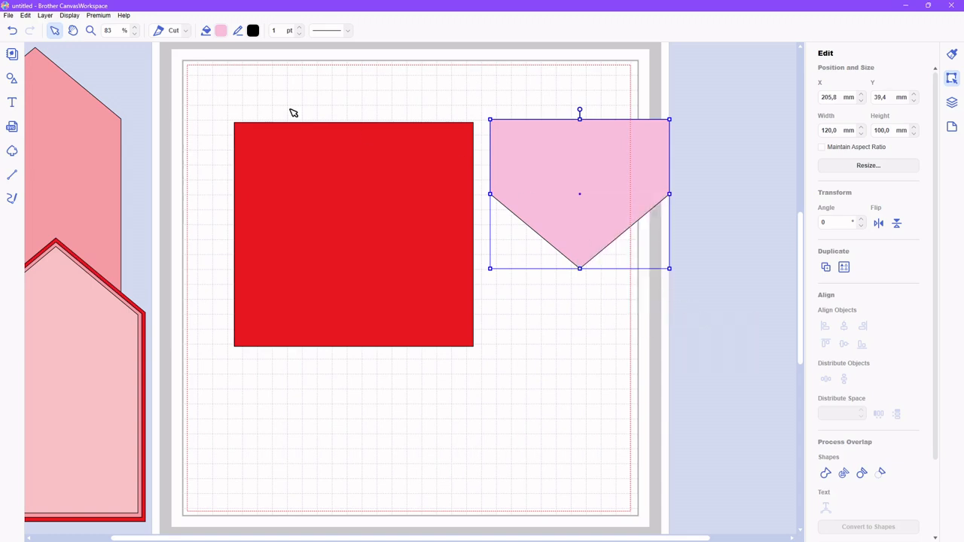
pyautogui.click(26, 16)
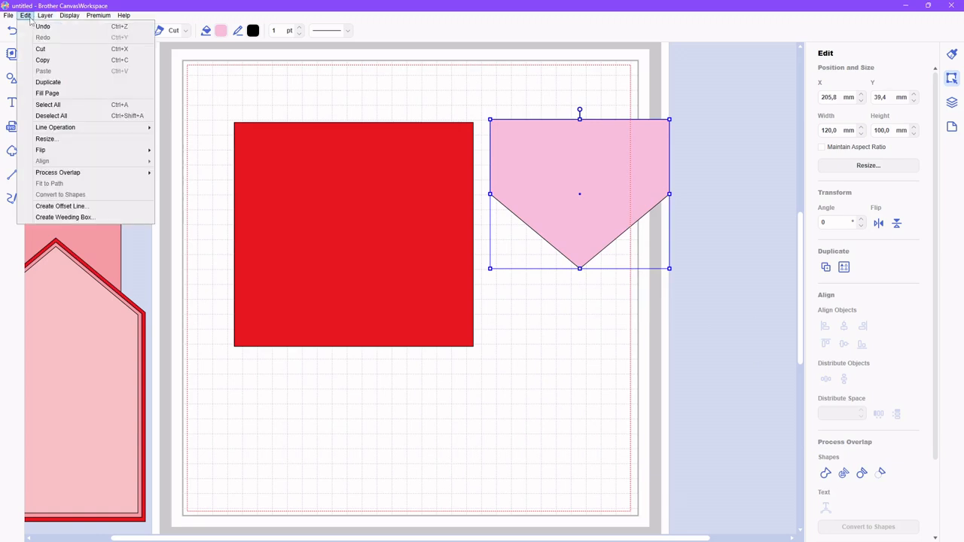
pyautogui.moveTo(38, 21)
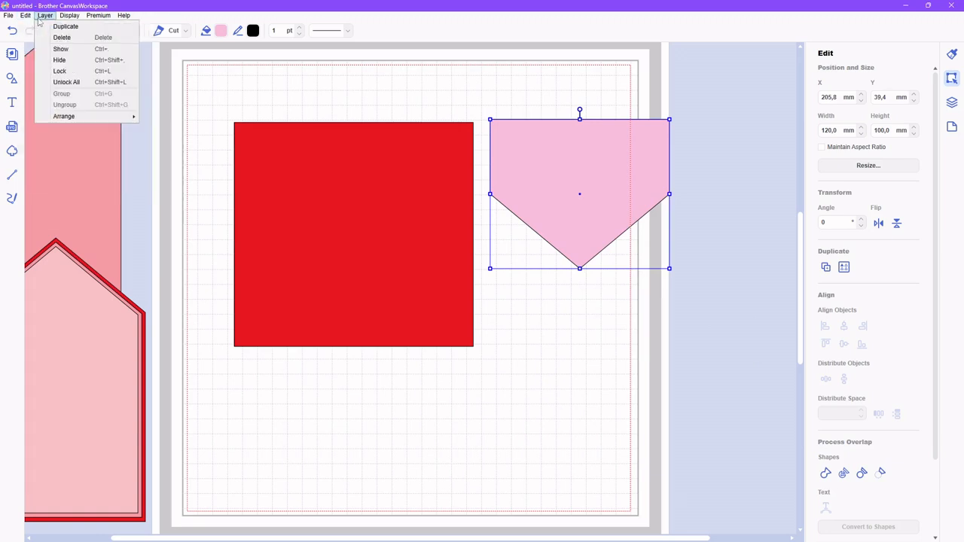
pyautogui.moveTo(92, 120)
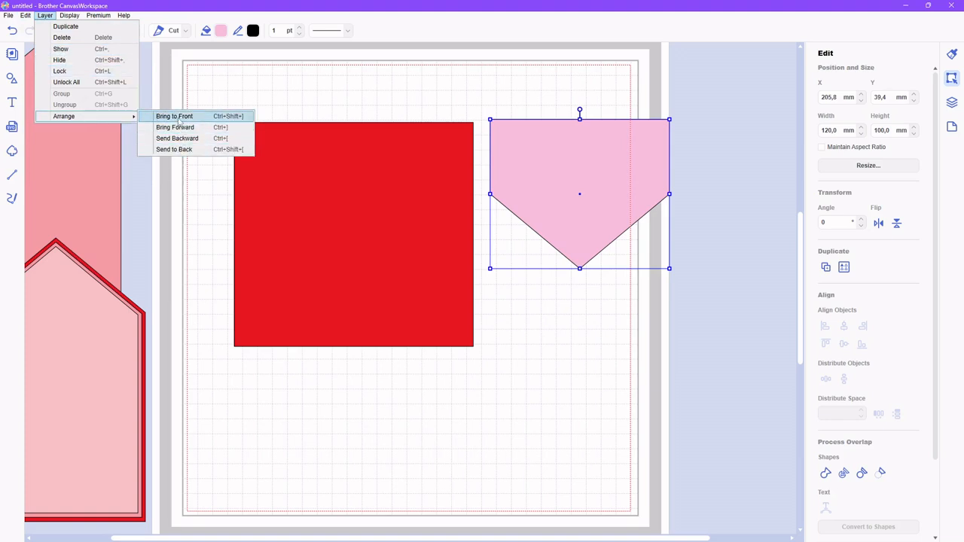
pyautogui.click(518, 97)
# - Place the pink pentagon over the upper part of the red rectangle and center the two shapes horizontally
pyautogui.moveTo(565, 166); pyautogui.dragTo(350, 171)
pyautogui.moveTo(214, 95); pyautogui.dragTo(513, 260)
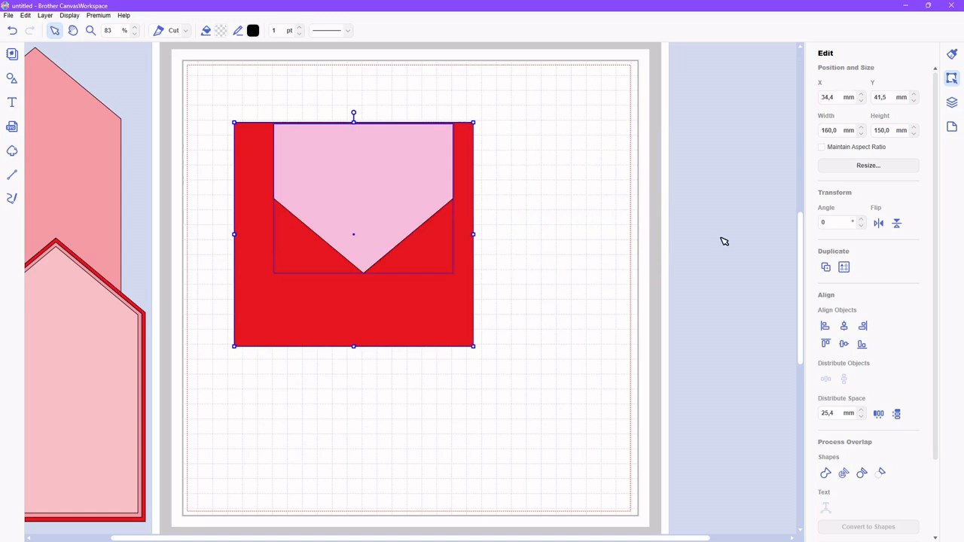
pyautogui.click(845, 334)
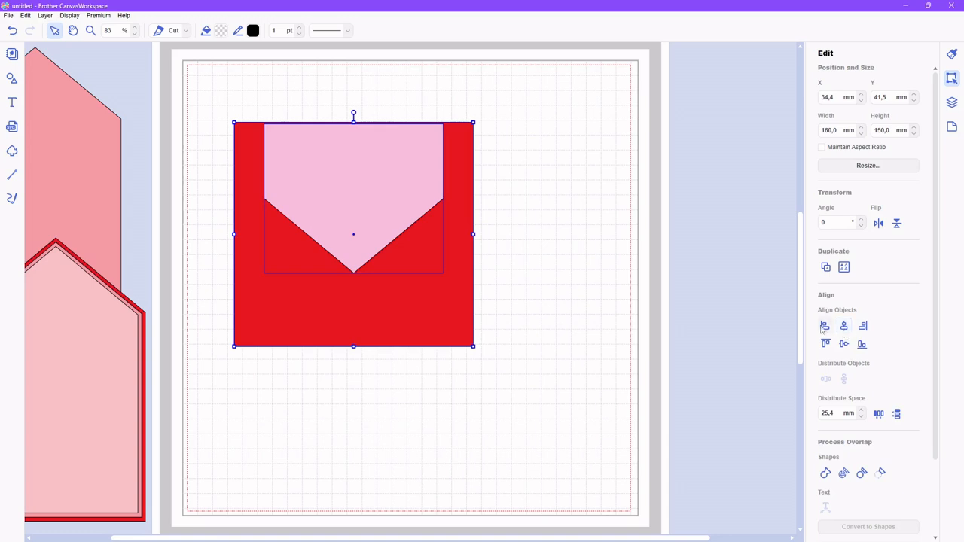
pyautogui.click(605, 261)
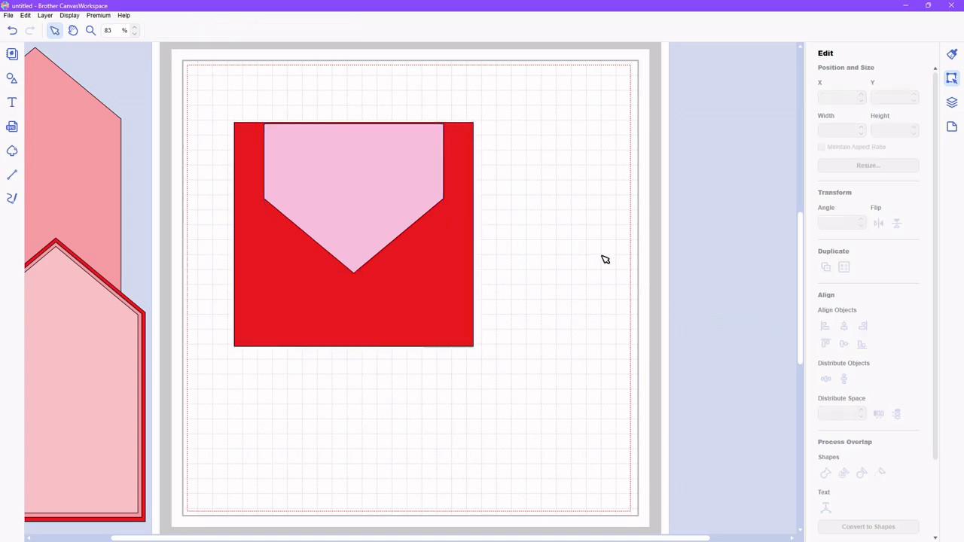
# - Nudge the pink pentagon straight up to Y -7.1 mm, bringing its side corners close to the rectangle's top edge
pyautogui.click(353, 193)
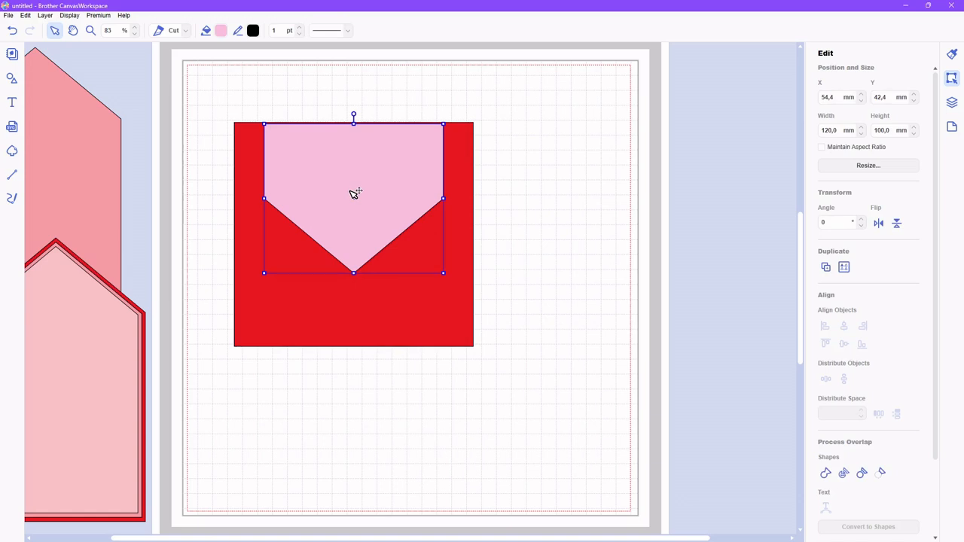
pyautogui.press('Up')
pyautogui.press('Up')
pyautogui.press('Up')
pyautogui.press('Up')
pyautogui.press('Up')
pyautogui.press('Up')
pyautogui.press('Up')
pyautogui.press('Up')
pyautogui.press('Up')
pyautogui.press('Up')
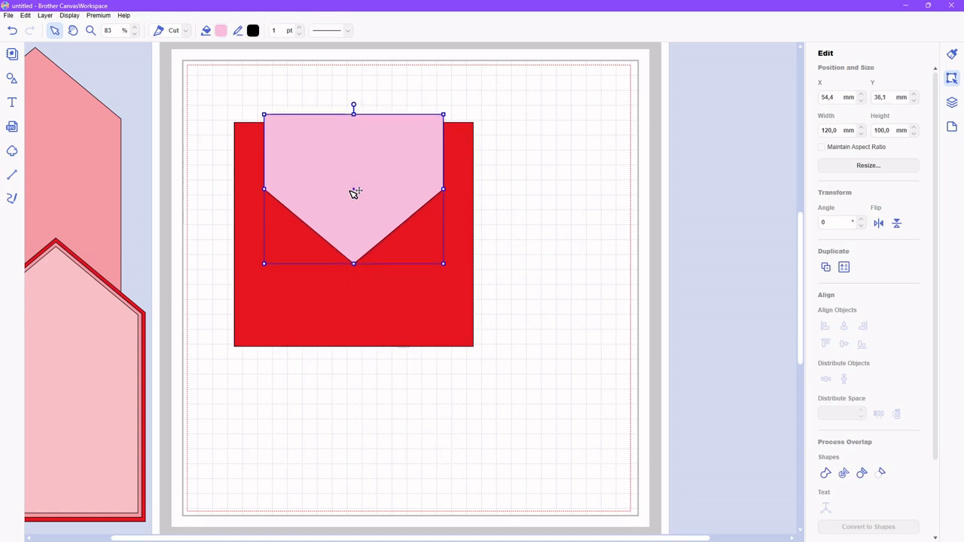
pyautogui.press('Up')
pyautogui.press('Up')
pyautogui.press('Up')
pyautogui.press('Up')
pyautogui.press('Up')
pyautogui.press('Up')
pyautogui.press('Up')
pyautogui.press('Up')
pyautogui.press('Up')
pyautogui.press('Up')
pyautogui.press('Up')
pyautogui.press('Up')
pyautogui.press('Up')
pyautogui.press('Up')
pyautogui.press('Up')
pyautogui.press('Up')
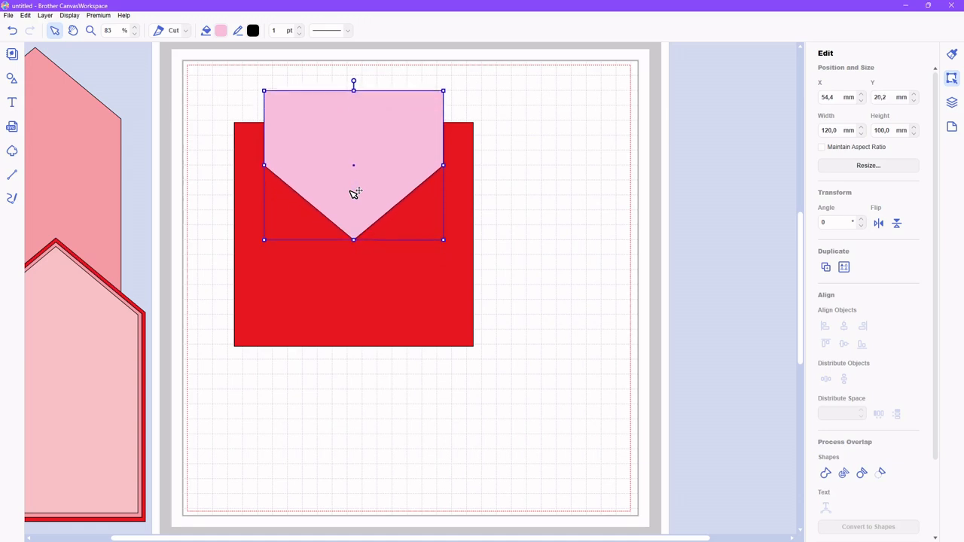
pyautogui.press('Up')
pyautogui.press('Up')
pyautogui.press('Up')
pyautogui.press('Up')
pyautogui.press('Up')
pyautogui.press('Up')
pyautogui.press('Up')
pyautogui.press('Up')
pyautogui.press('Up')
pyautogui.press('Up')
pyautogui.press('Up')
pyautogui.press('Up')
pyautogui.press('Up')
pyautogui.press('Up')
pyautogui.press('Up')
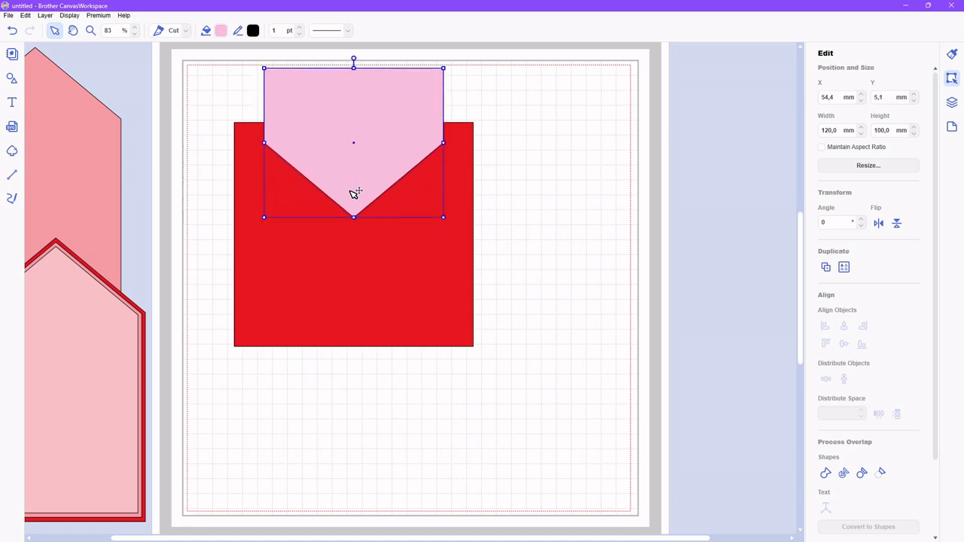
pyautogui.press('Up')
pyautogui.press('Up')
pyautogui.press('Up')
pyautogui.press('Up')
pyautogui.press('Up')
pyautogui.press('Up')
pyautogui.press('Up')
pyautogui.press('Up')
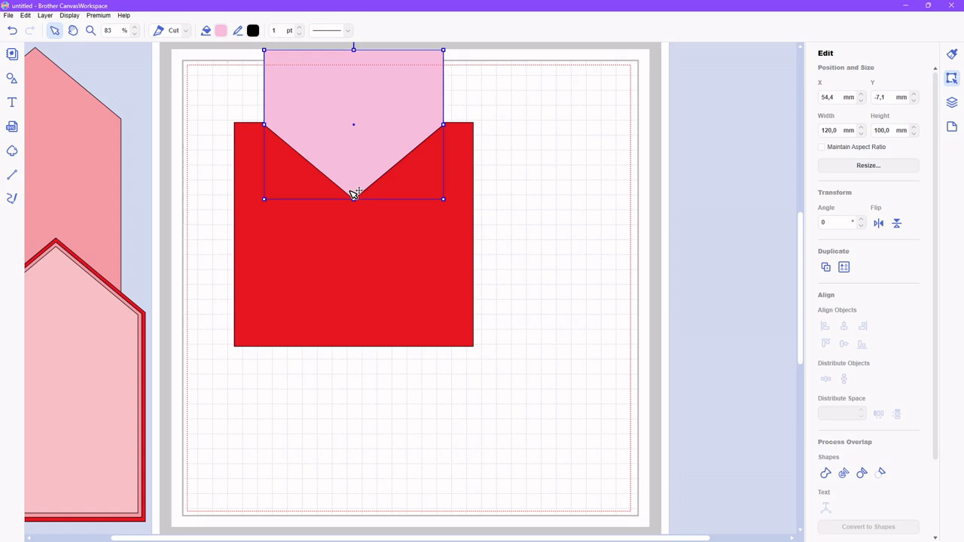
# - Fine-tune the pink pentagon upward to Y -8.4 mm so its side corners meet the red rectangle's top edge
pyautogui.click(90, 30)
pyautogui.moveTo(207, 98); pyautogui.dragTo(559, 244)
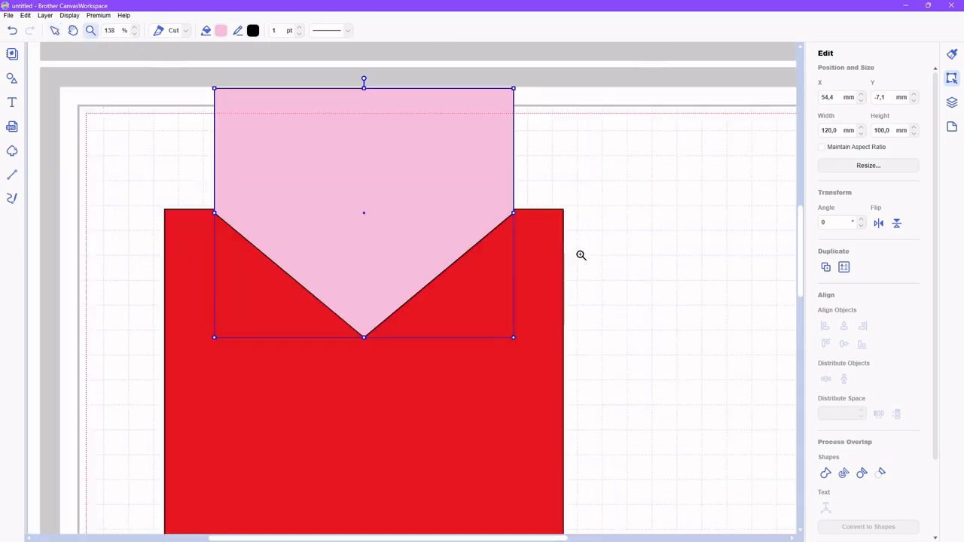
pyautogui.click(55, 31)
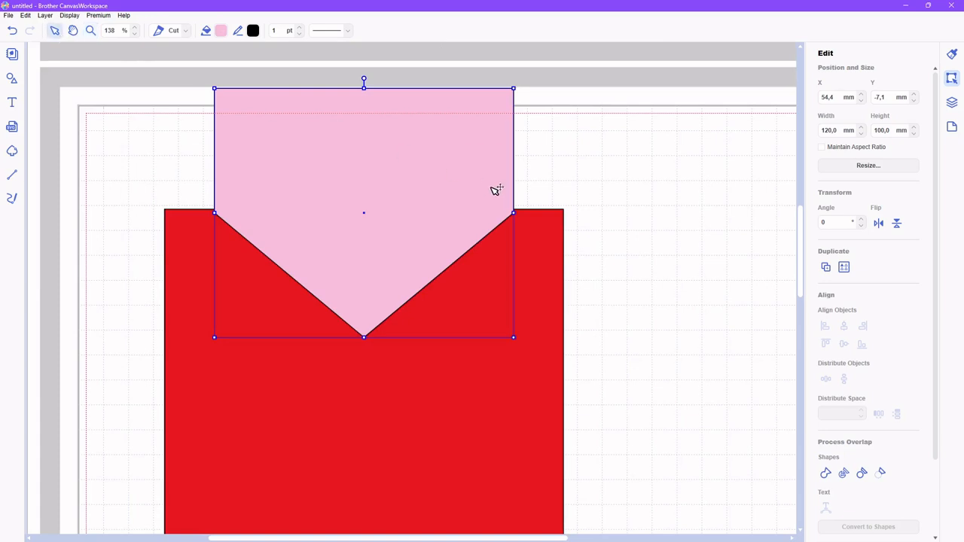
pyautogui.press('Up')
pyautogui.press('Up')
pyautogui.press('Up')
pyautogui.press('Up')
pyautogui.press('Up')
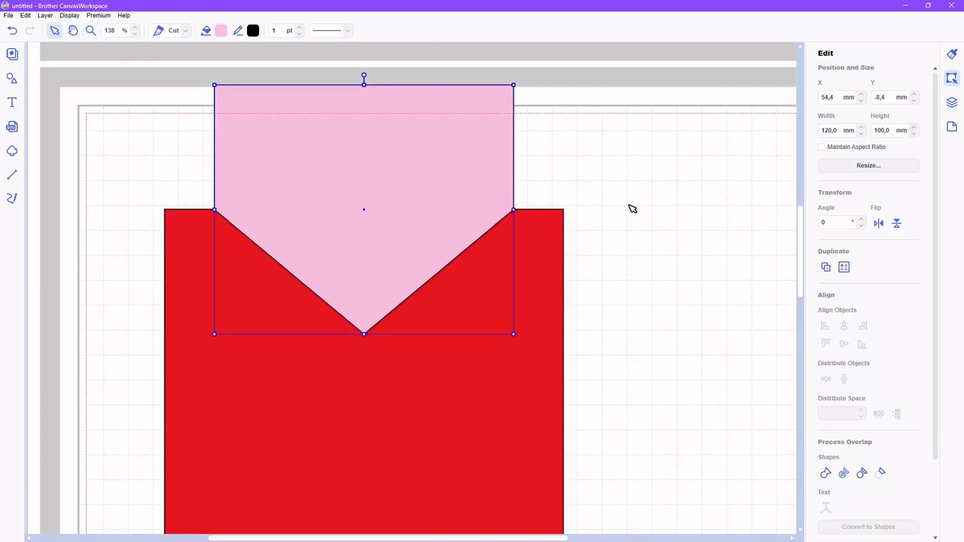
# - Subtract the pink pentagon from the red rectangle to cut the V notch in its top edge
pyautogui.click(618, 203)
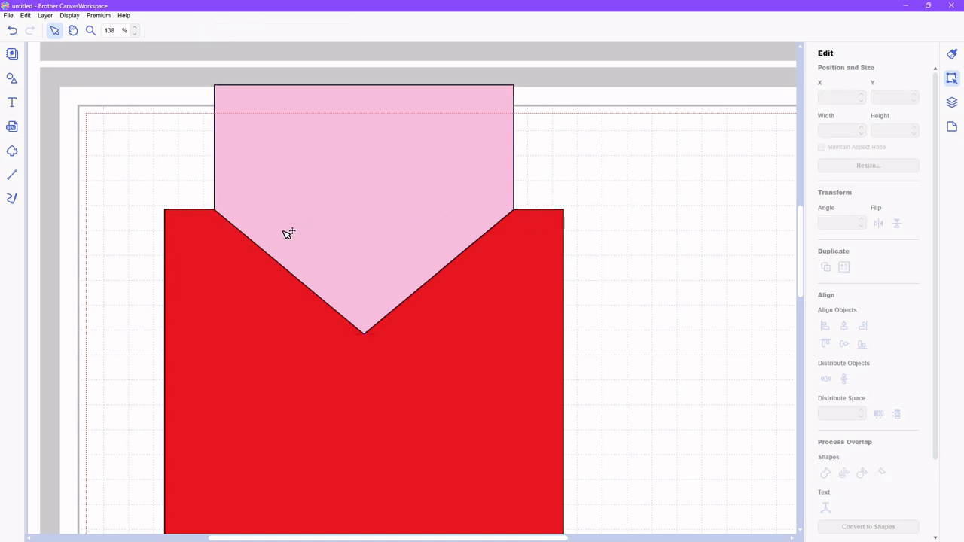
pyautogui.scroll(1, 718, 232)
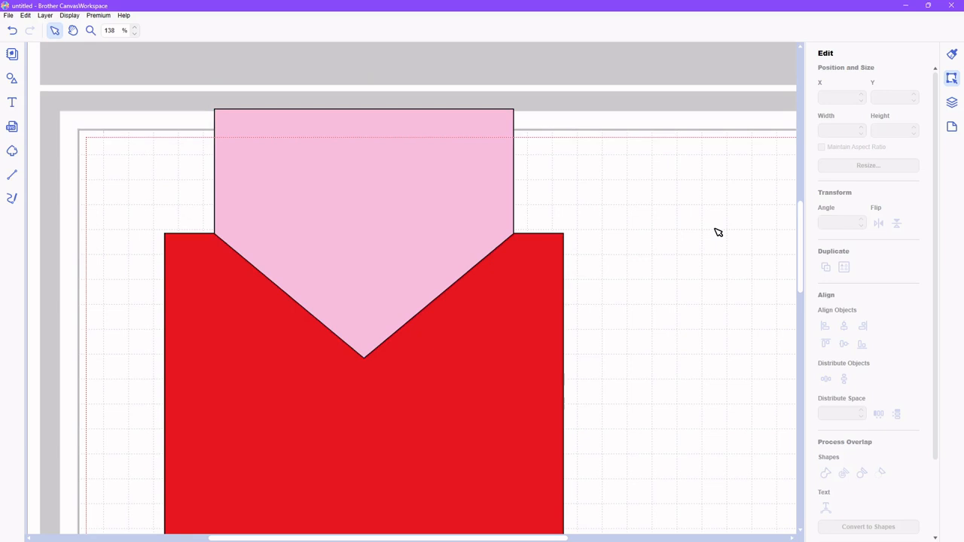
pyautogui.scroll(-1, 718, 232)
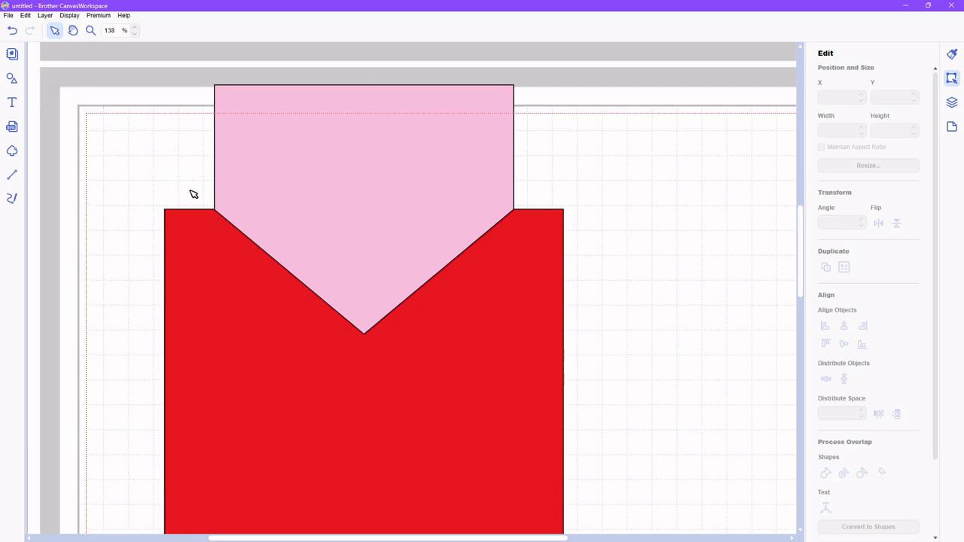
pyautogui.moveTo(118, 149); pyautogui.dragTo(631, 431)
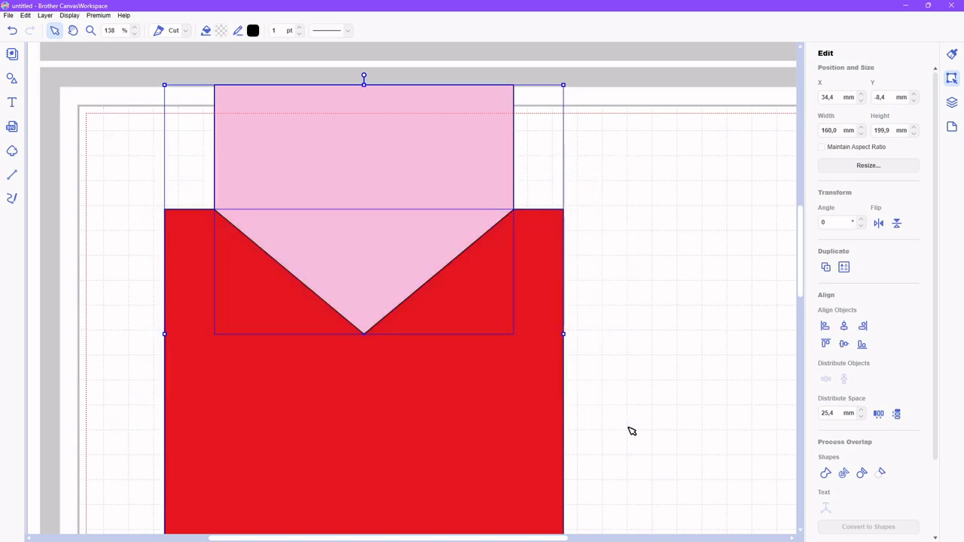
pyautogui.scroll(-2, 905, 452)
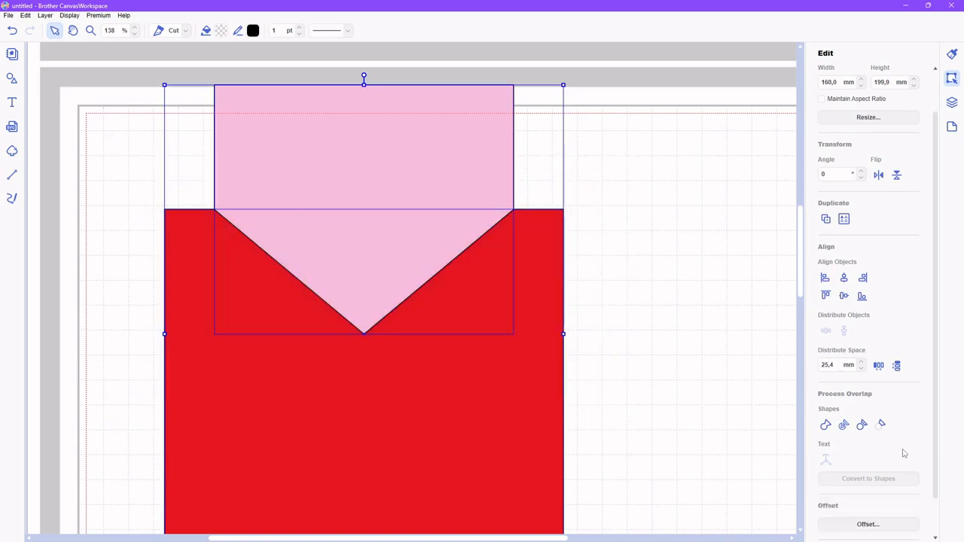
pyautogui.click(863, 426)
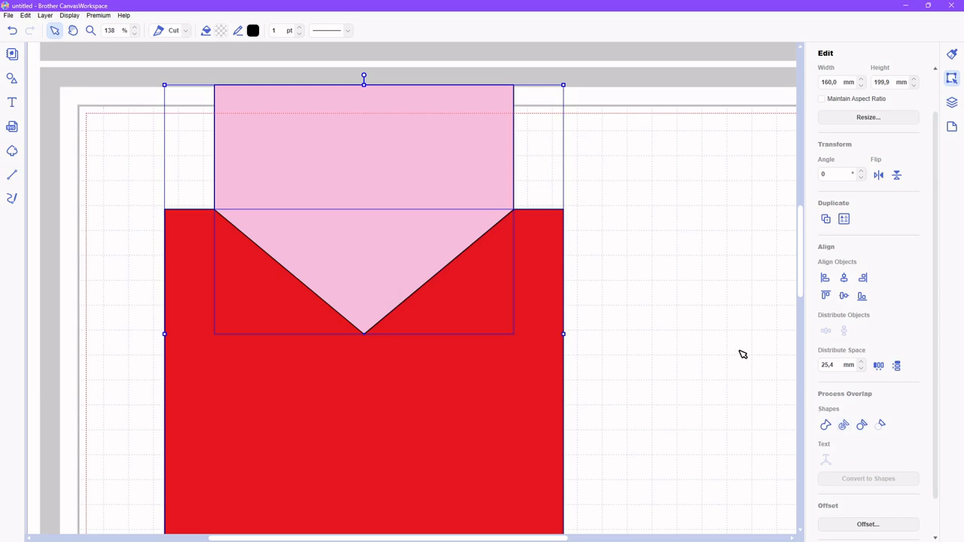
pyautogui.click(673, 240)
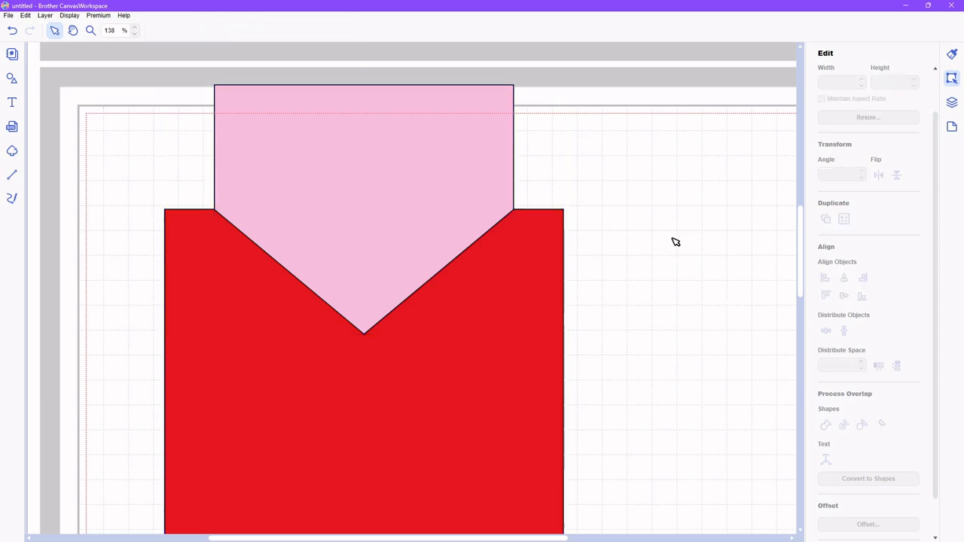
# - Move the pink pentagon out of the notch to beside the red piece, and shift the red piece slightly up
pyautogui.click(341, 202)
pyautogui.moveTo(341, 202); pyautogui.dragTo(752, 241)
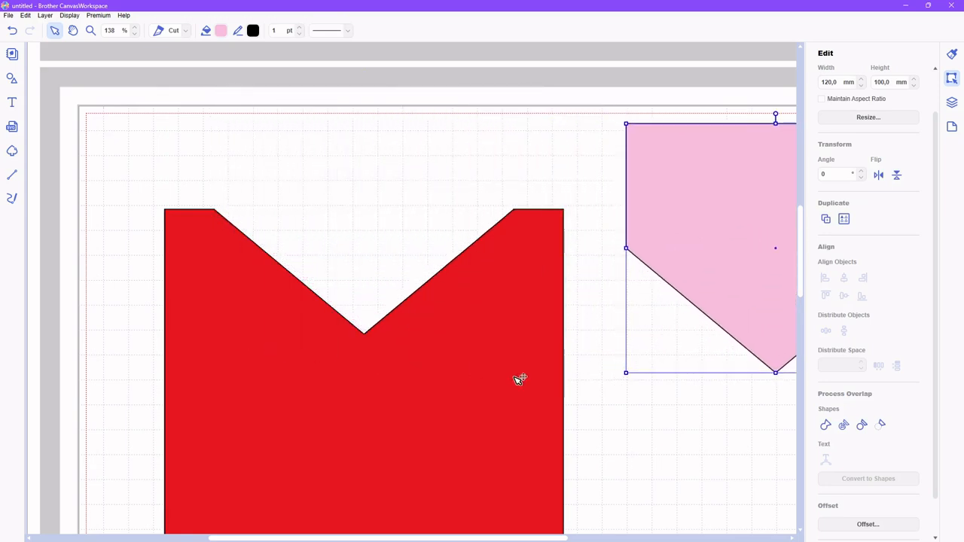
pyautogui.moveTo(447, 397); pyautogui.dragTo(451, 344)
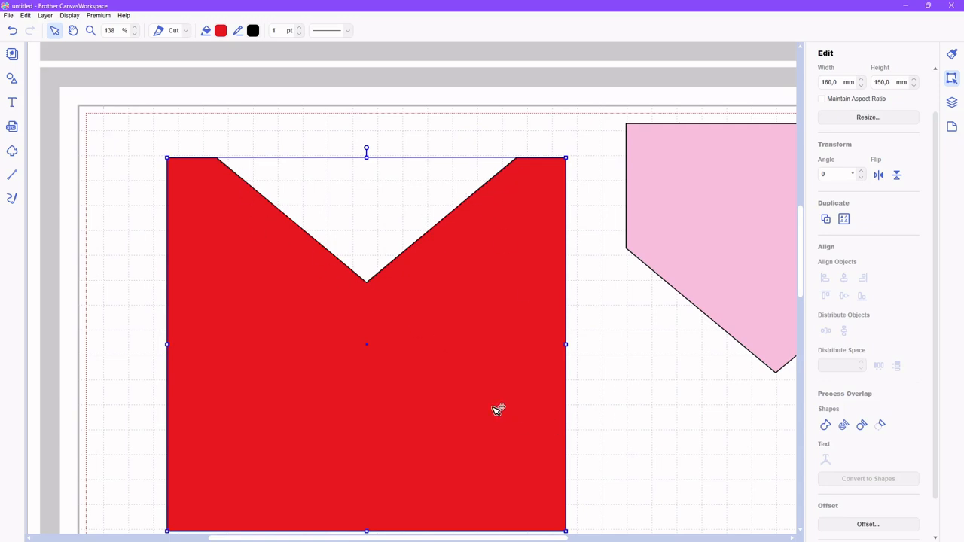
# - With the whole mat in view, move the red piece lower on the mat and place the pink pentagon outside the mat
pyautogui.click(70, 16)
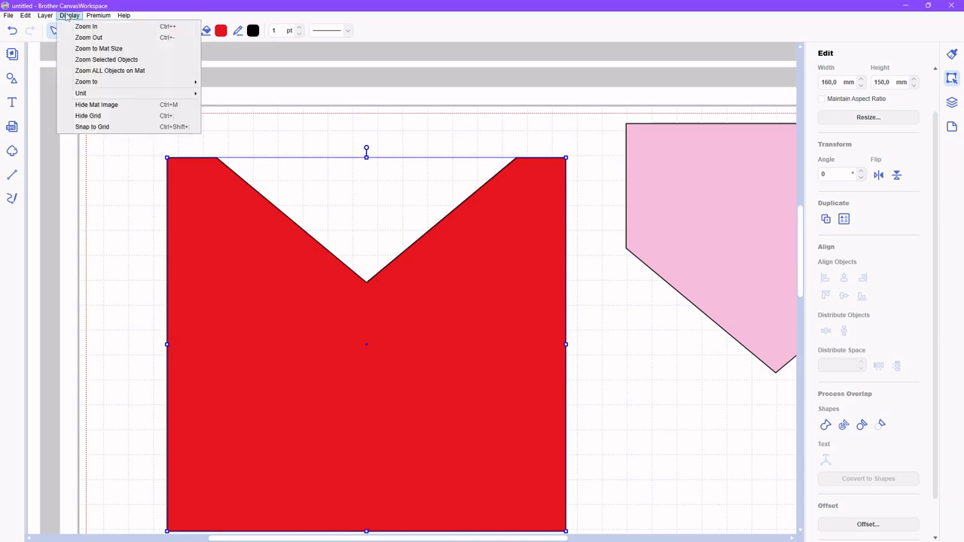
pyautogui.click(96, 48)
pyautogui.moveTo(409, 280); pyautogui.dragTo(431, 308)
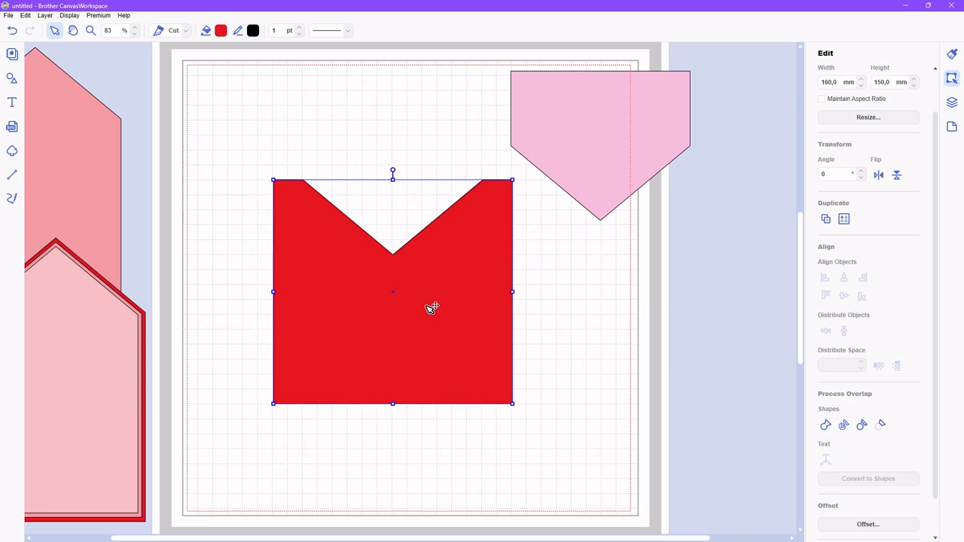
pyautogui.click(611, 150)
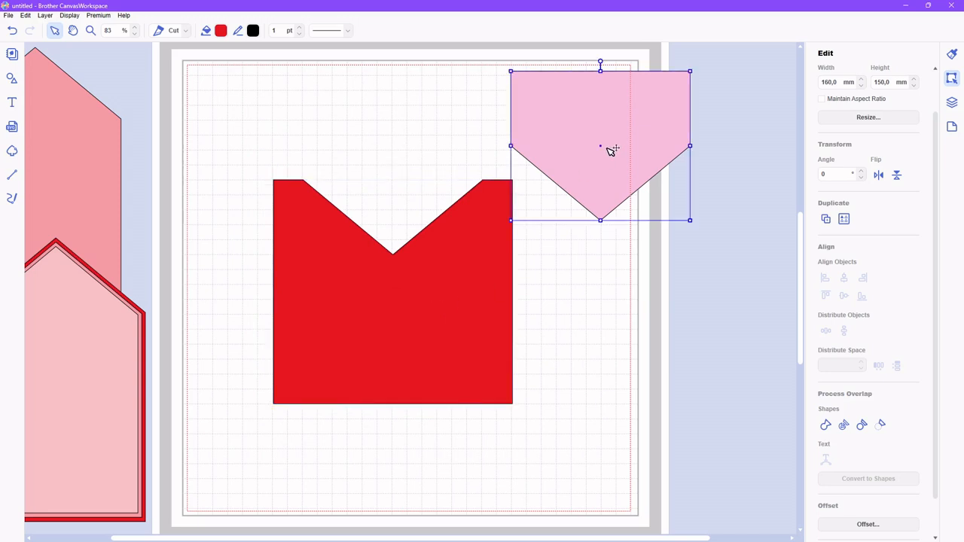
pyautogui.moveTo(608, 148); pyautogui.dragTo(777, 163)
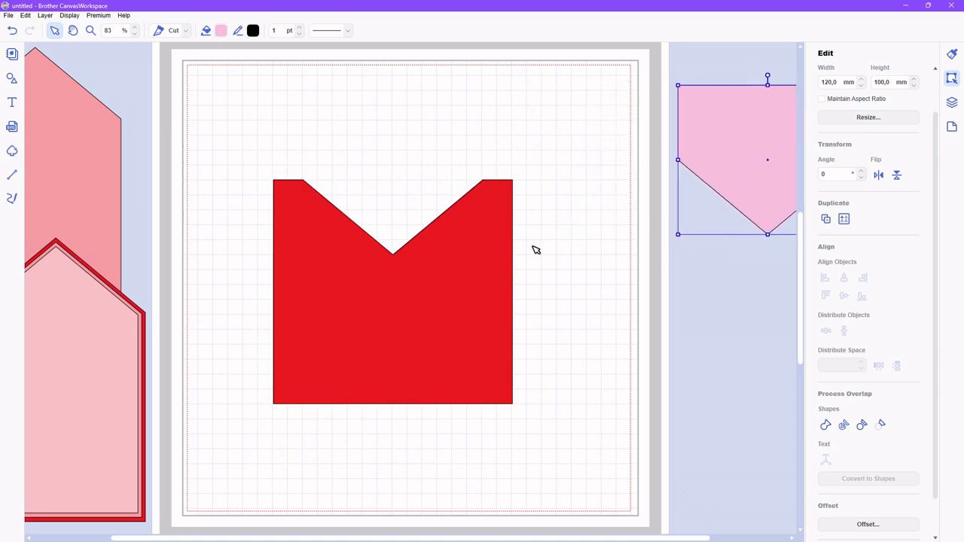
# - Move the notched red piece up on the mat and make its fill transparent
pyautogui.moveTo(431, 311); pyautogui.dragTo(429, 268)
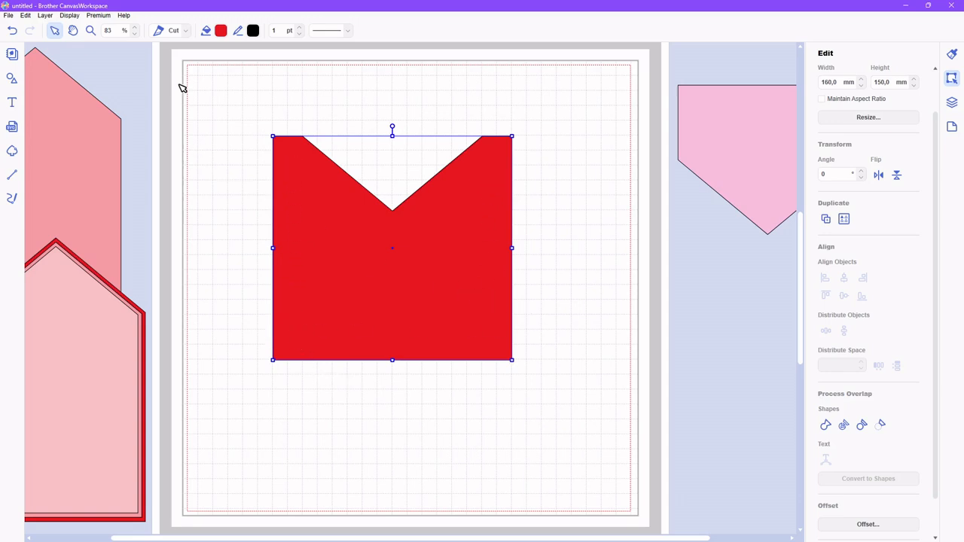
pyautogui.click(221, 30)
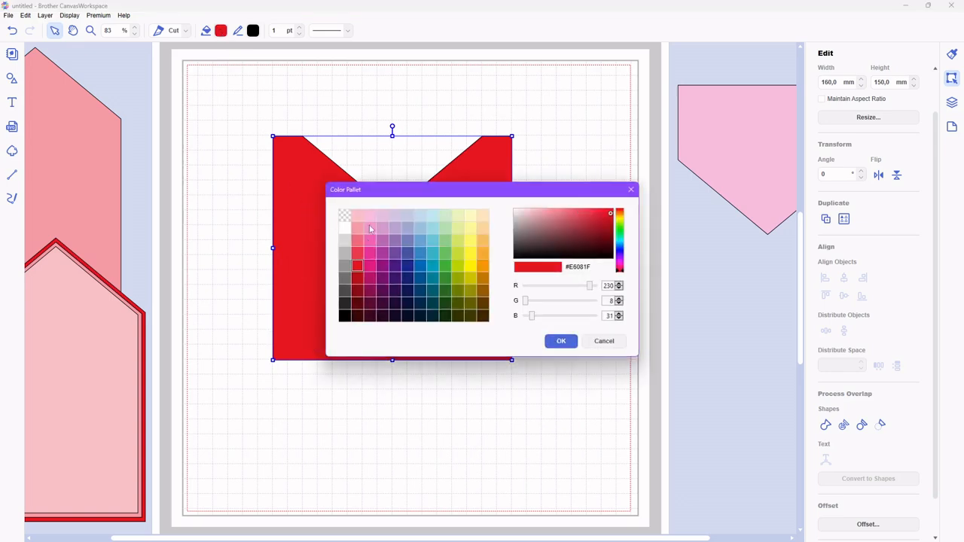
pyautogui.click(347, 218)
pyautogui.click(562, 341)
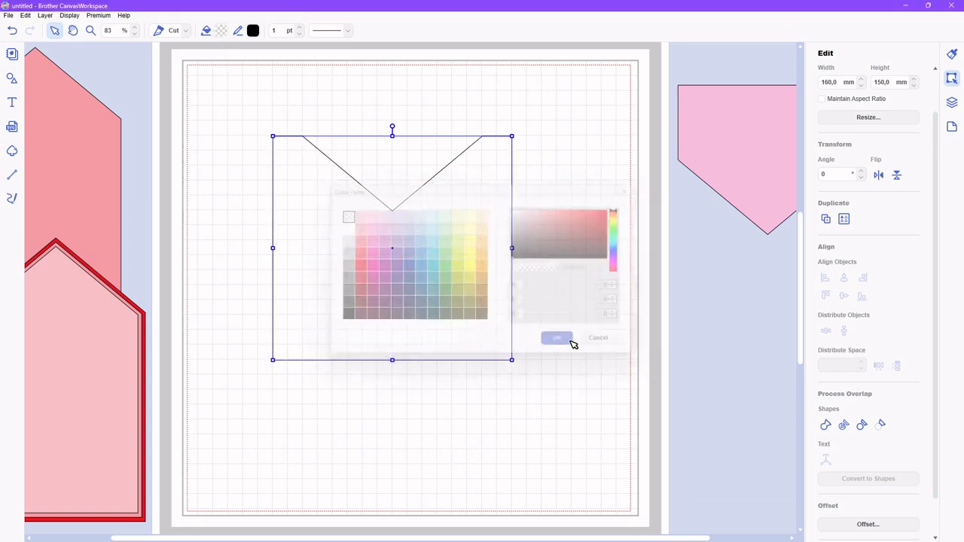
# - Reposition the unfilled notched piece so its edges line up with the mat's 10 mm grid, with the artboard settings displayed
pyautogui.moveTo(393, 248); pyautogui.dragTo(396, 249)
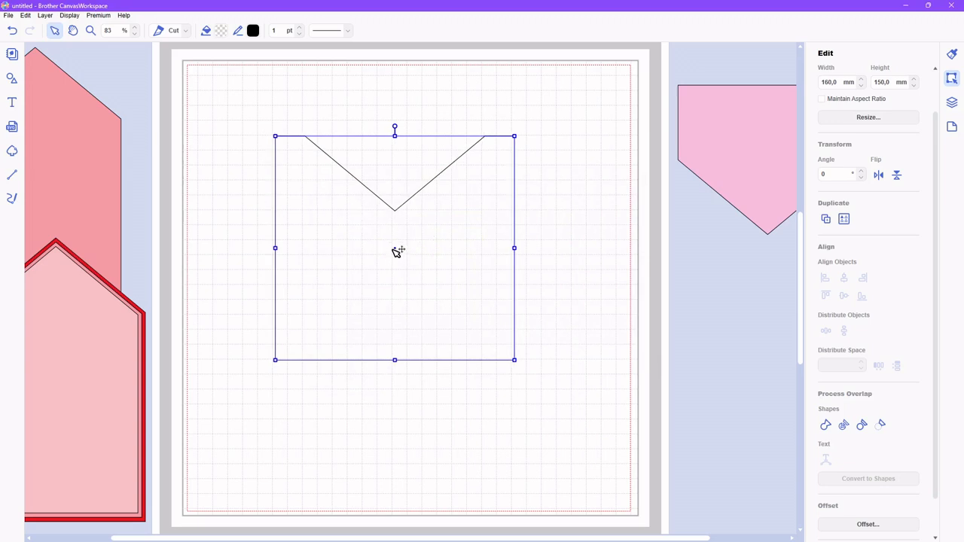
pyautogui.moveTo(399, 251); pyautogui.dragTo(397, 244)
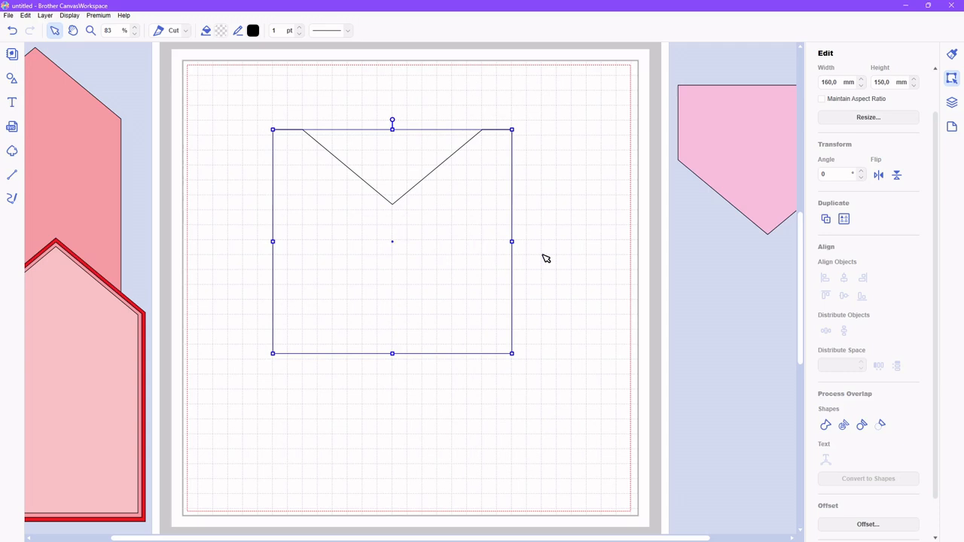
pyautogui.click(953, 129)
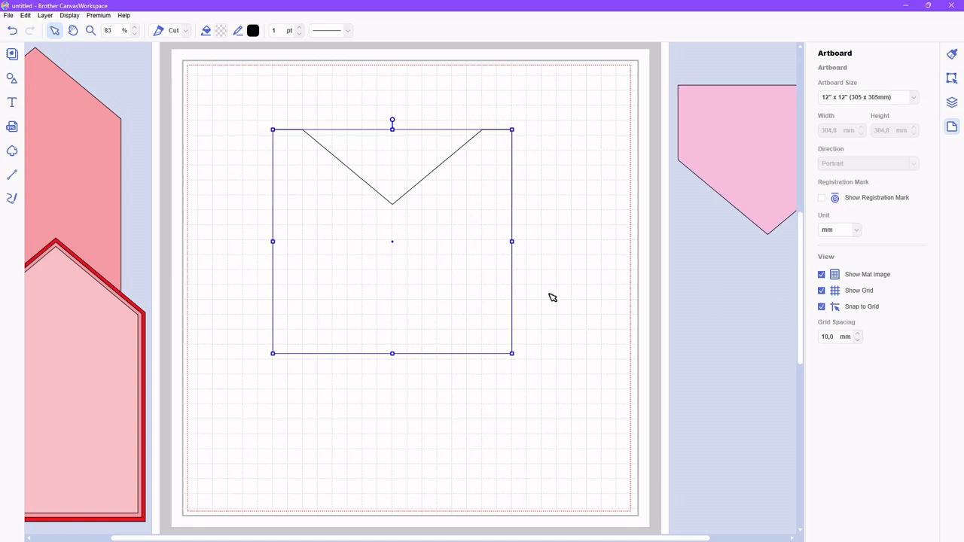
pyautogui.moveTo(394, 241)
pyautogui.mouseDown()
pyautogui.moveTo(393, 250)
pyautogui.moveTo(418, 254)
pyautogui.moveTo(389, 253)
pyautogui.mouseUp()
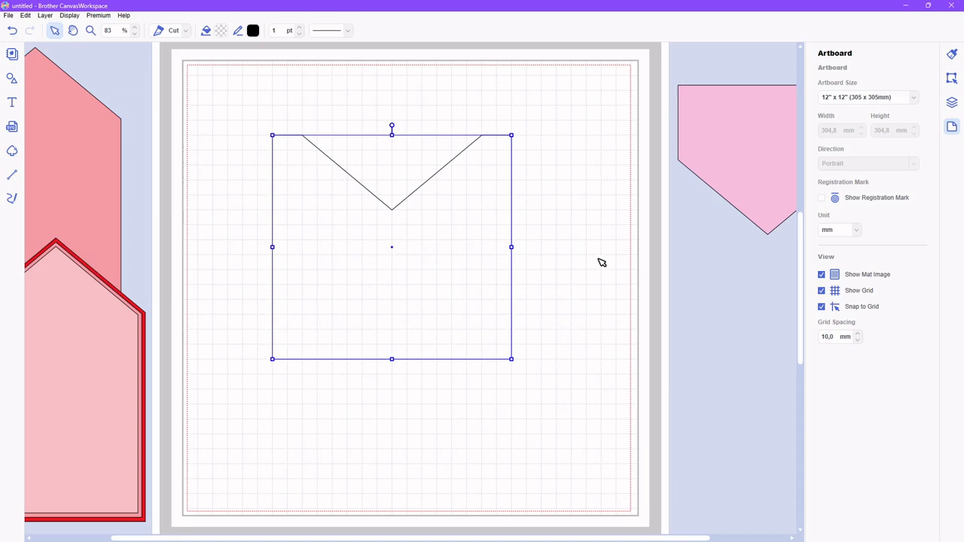
# - Open the notched piece's outline for path editing at a close zoom
pyautogui.click(90, 31)
pyautogui.moveTo(217, 108); pyautogui.dragTo(569, 391)
pyautogui.moveTo(202, 114); pyautogui.dragTo(562, 402)
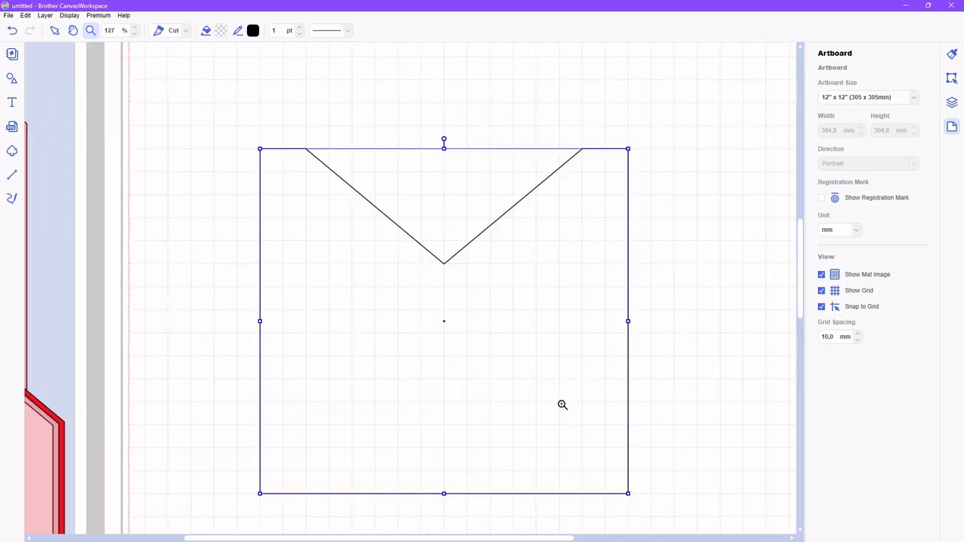
pyautogui.scroll(-3, 562, 404)
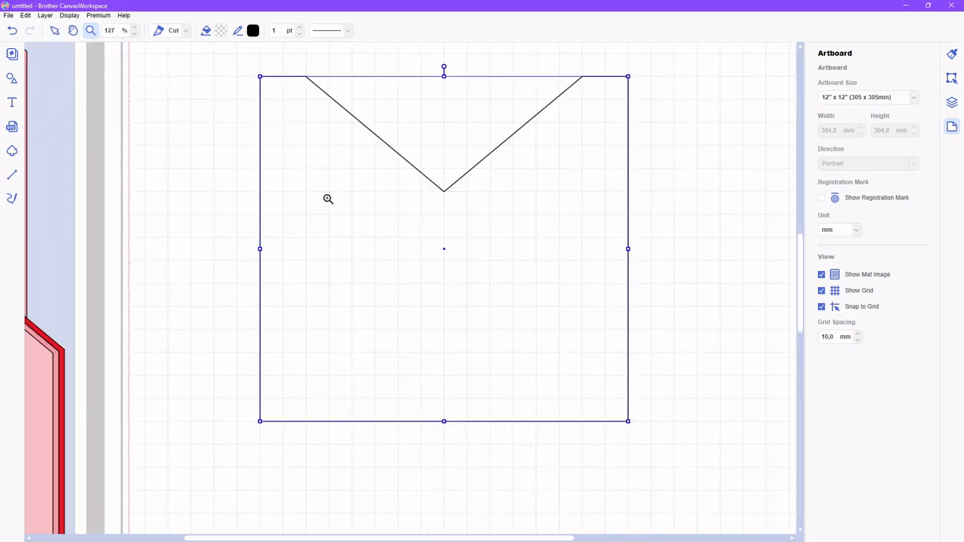
pyautogui.click(54, 30)
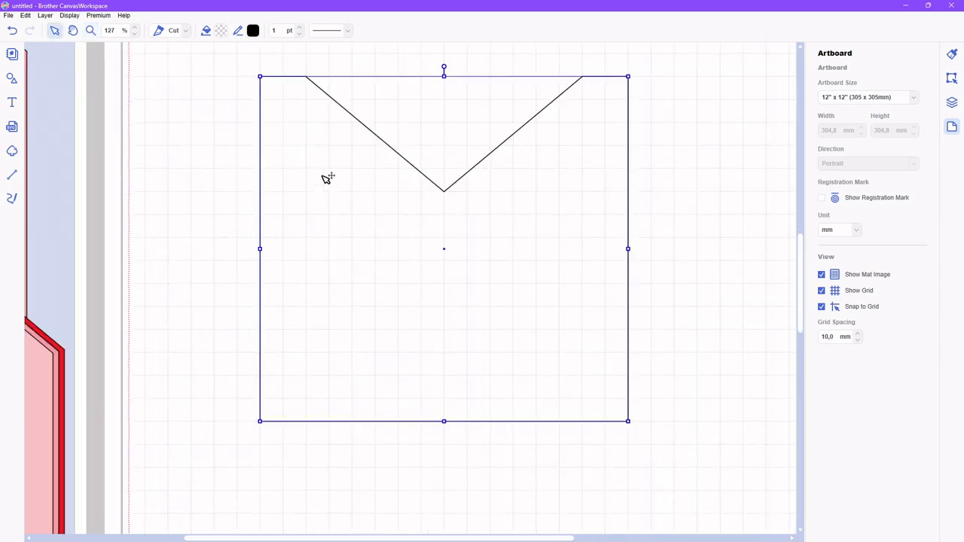
pyautogui.doubleClick(446, 281)
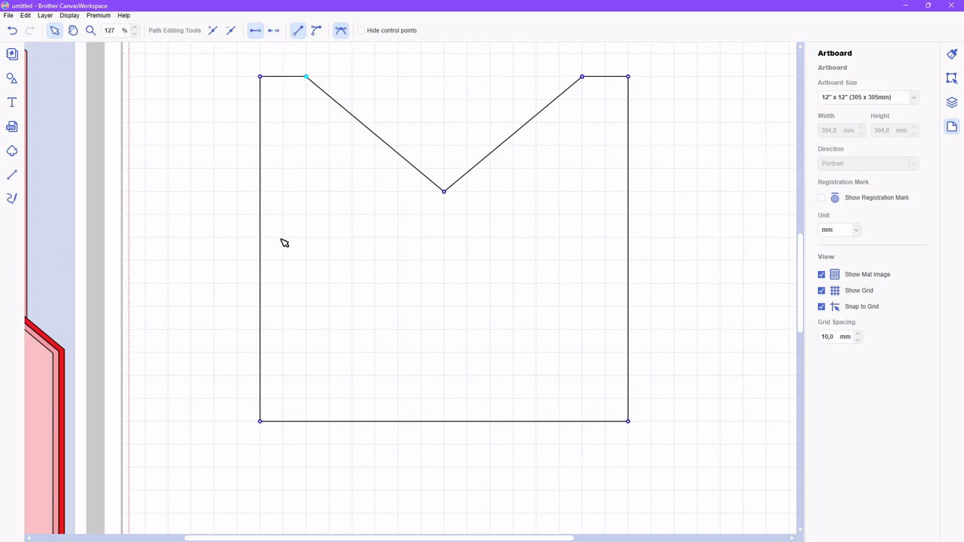
# - Add a point to the outline's left edge and move it straight down to 10 mm above the bottom-left corner
pyautogui.click(260, 421)
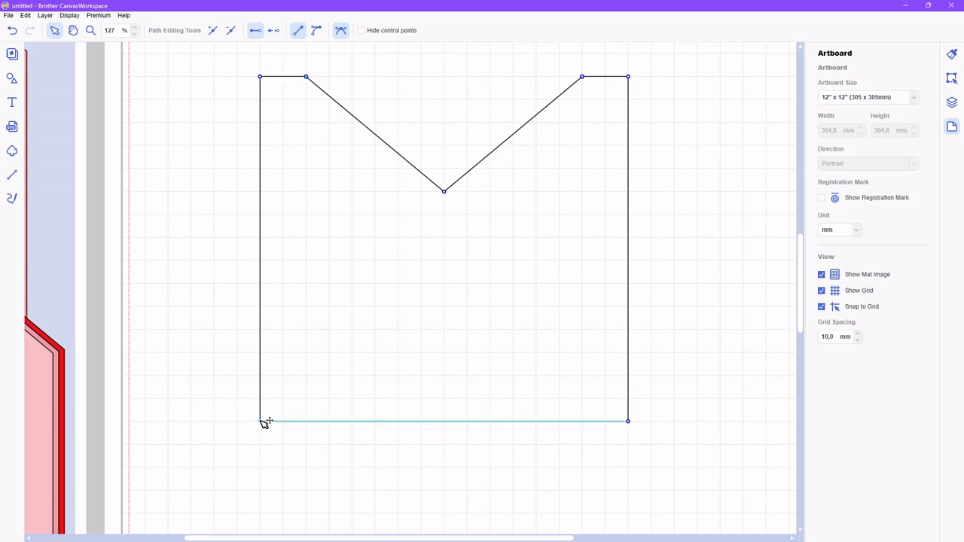
pyautogui.click(260, 77)
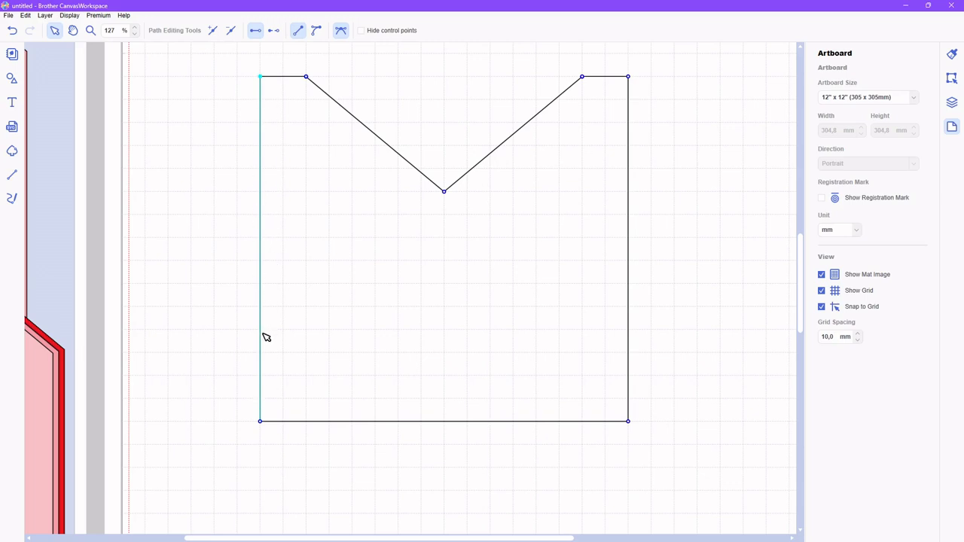
pyautogui.click(213, 31)
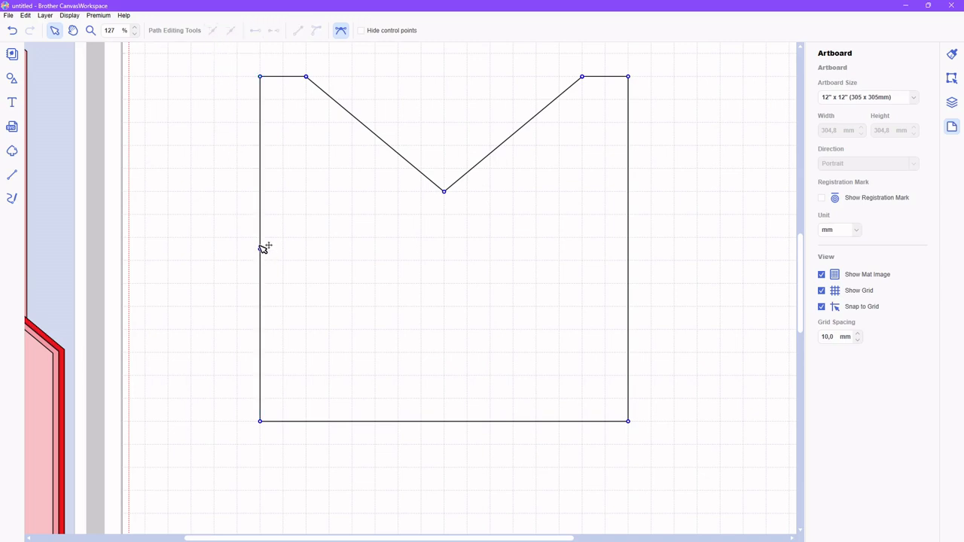
pyautogui.click(264, 253)
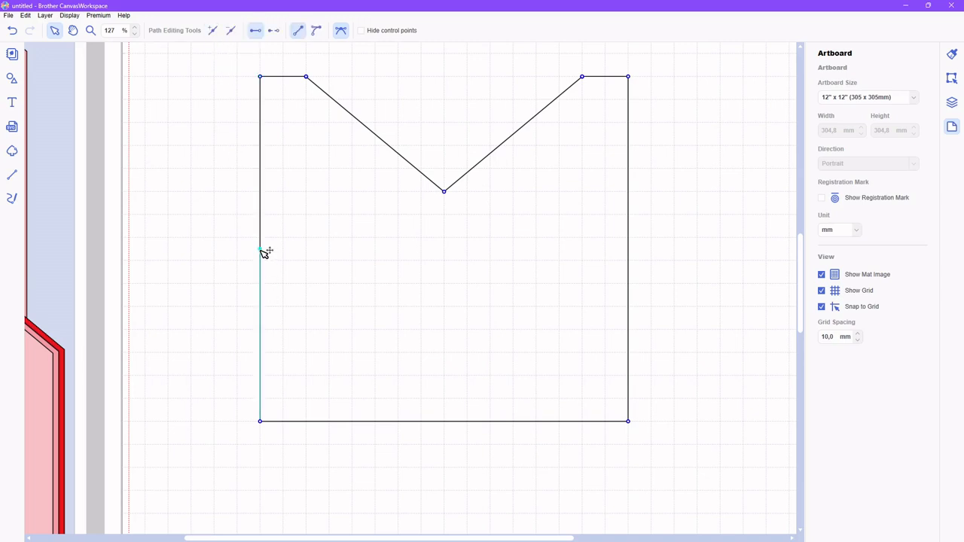
pyautogui.moveTo(262, 250); pyautogui.dragTo(263, 396)
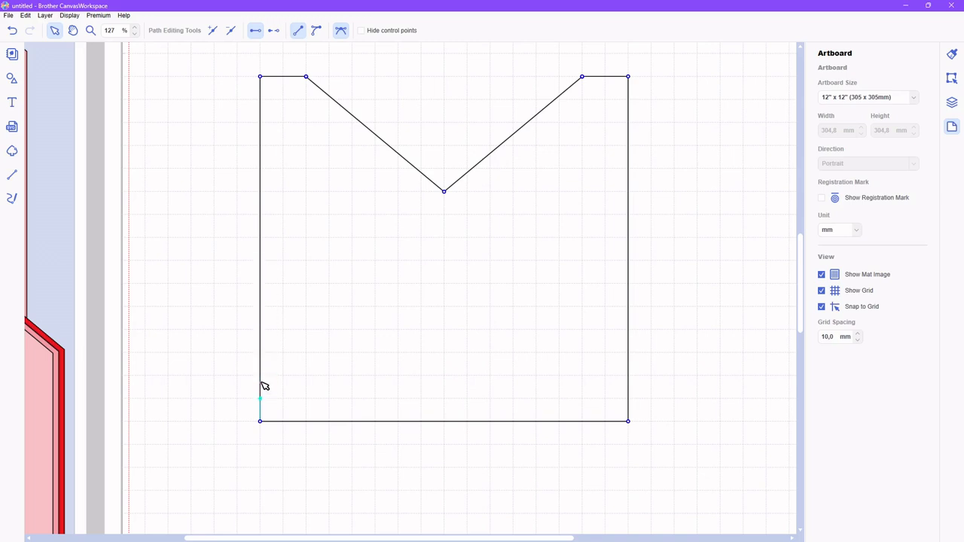
# - Add a second point to the left edge and move it down to 20 mm above the bottom-left corner
pyautogui.click(260, 77)
pyautogui.click(213, 31)
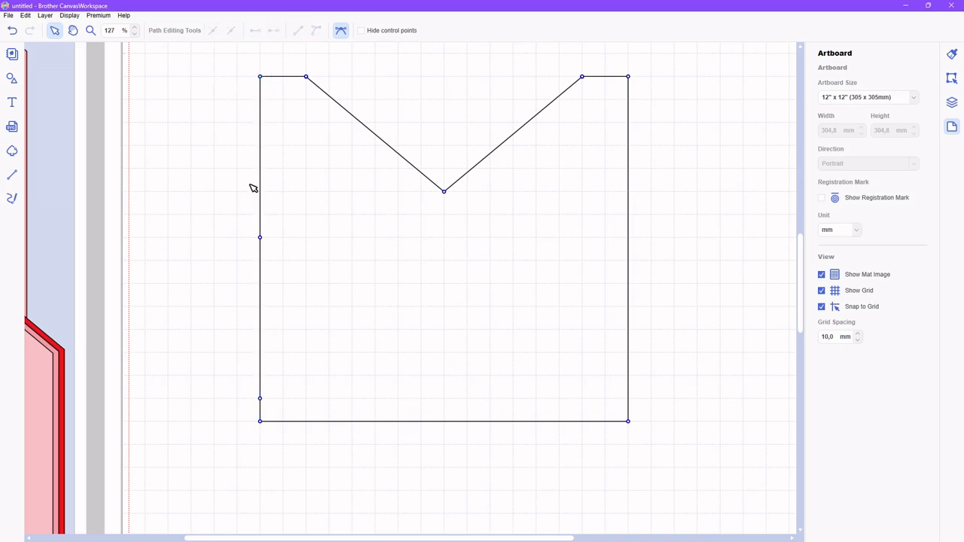
pyautogui.click(260, 238)
pyautogui.moveTo(263, 247); pyautogui.dragTo(263, 371)
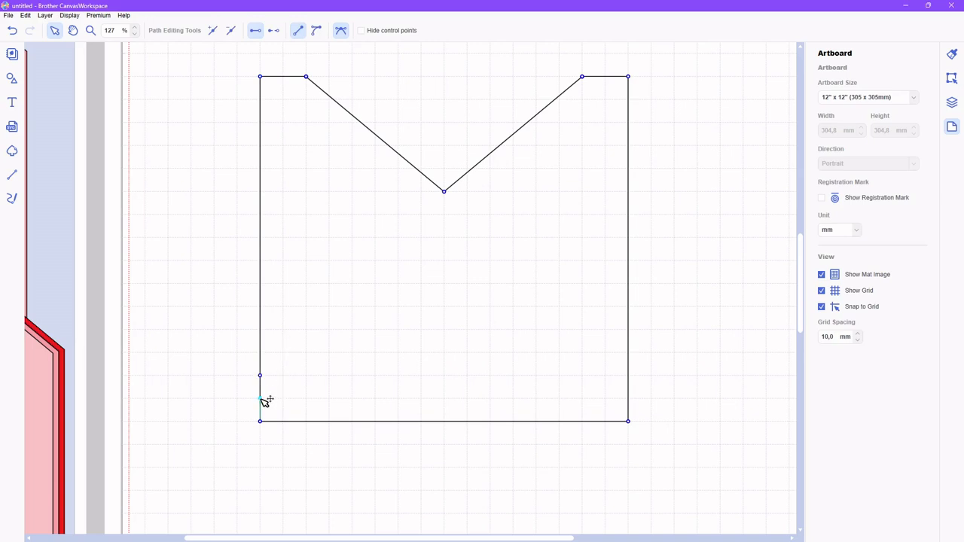
# - Move the lower added point 20 mm inward and level with the upper added point
pyautogui.click(90, 30)
pyautogui.moveTo(216, 204); pyautogui.dragTo(699, 503)
pyautogui.click(54, 31)
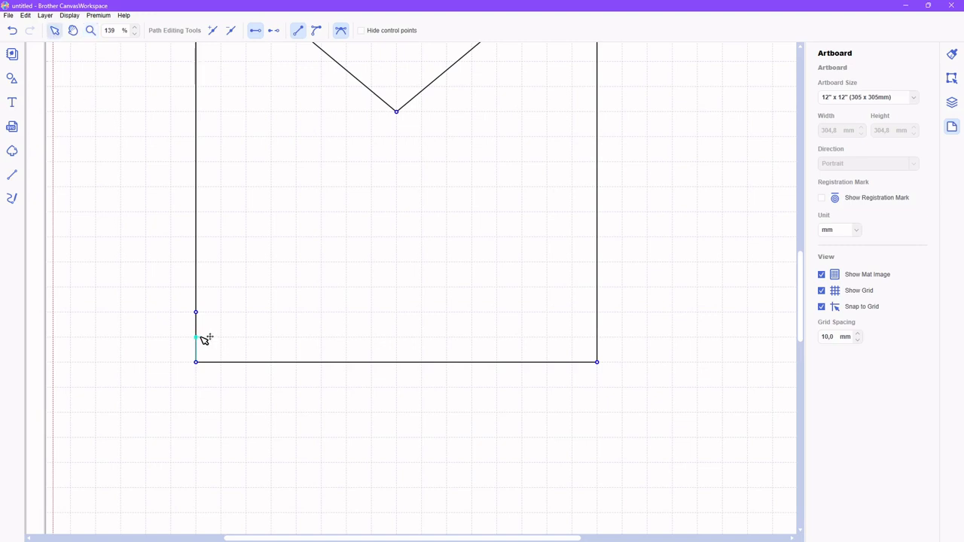
pyautogui.moveTo(214, 336); pyautogui.dragTo(235, 318)
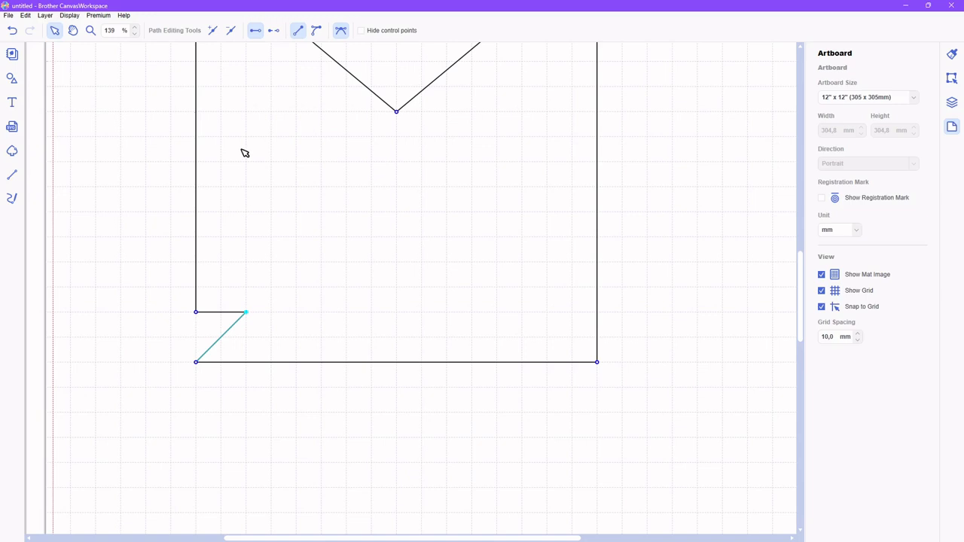
# - Add two points to the slanted segment at the outline's bottom-left corner, one at its middle and one between the middle and the corner
pyautogui.click(214, 31)
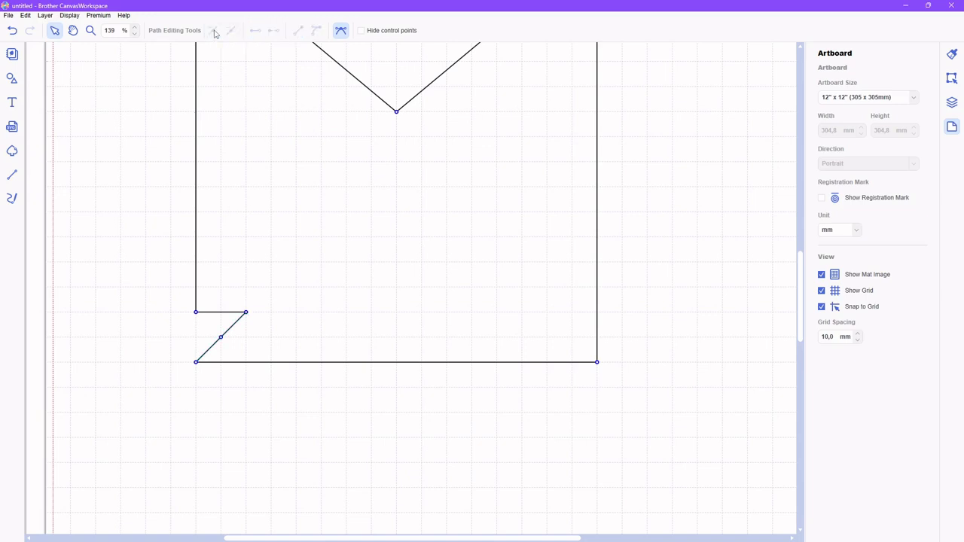
pyautogui.click(200, 363)
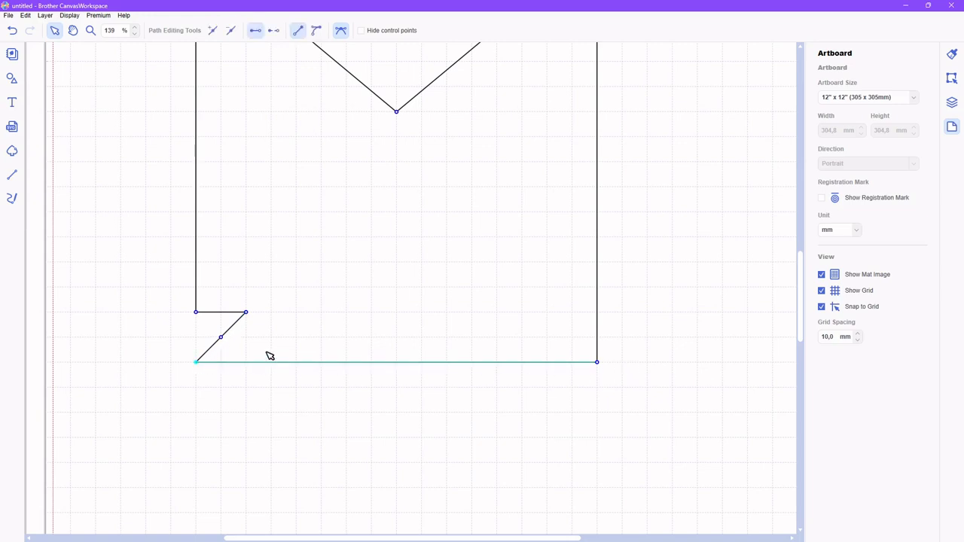
pyautogui.click(222, 338)
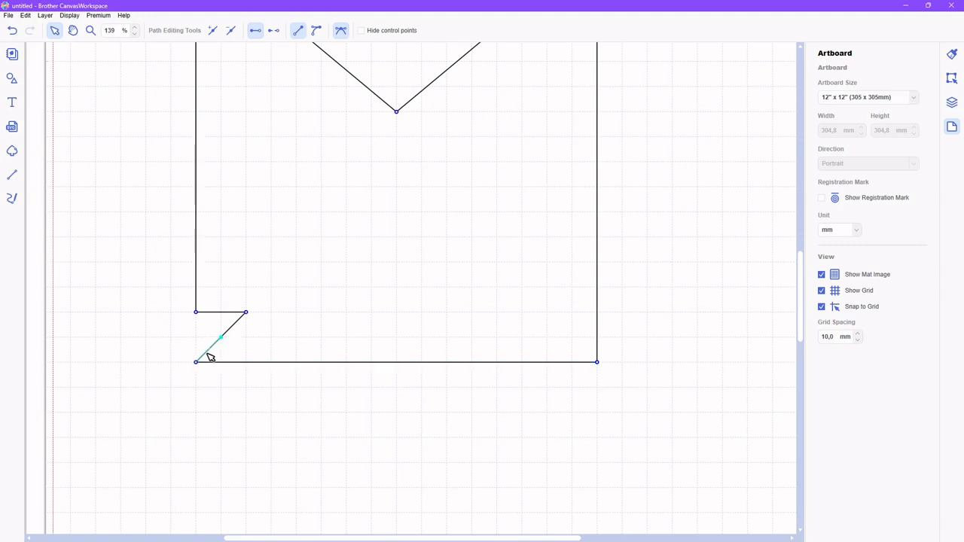
pyautogui.click(213, 31)
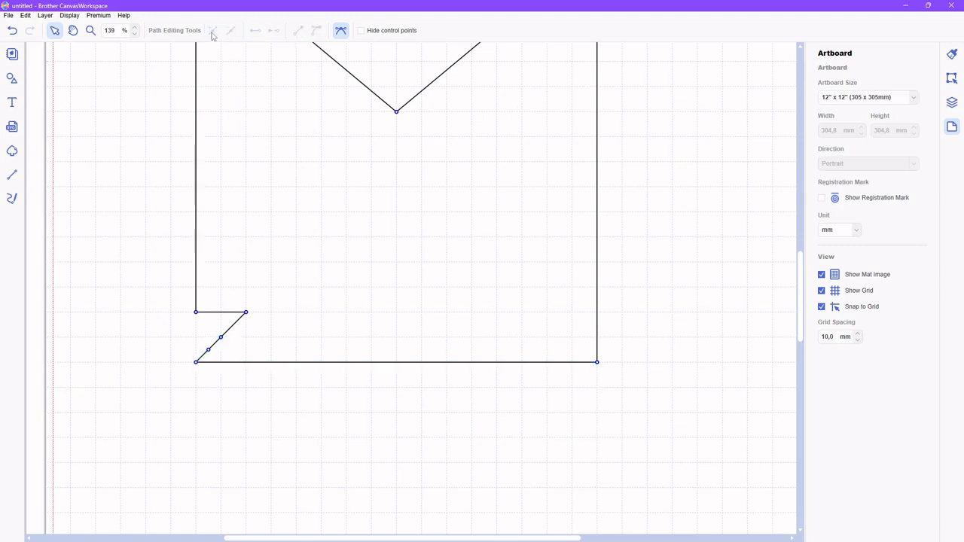
# - Move the lower added point to 20 mm inside the left edge and 10 mm above the bottom, and the bottom-left corner point 30 mm inward
pyautogui.click(211, 350)
pyautogui.moveTo(211, 350); pyautogui.dragTo(240, 345)
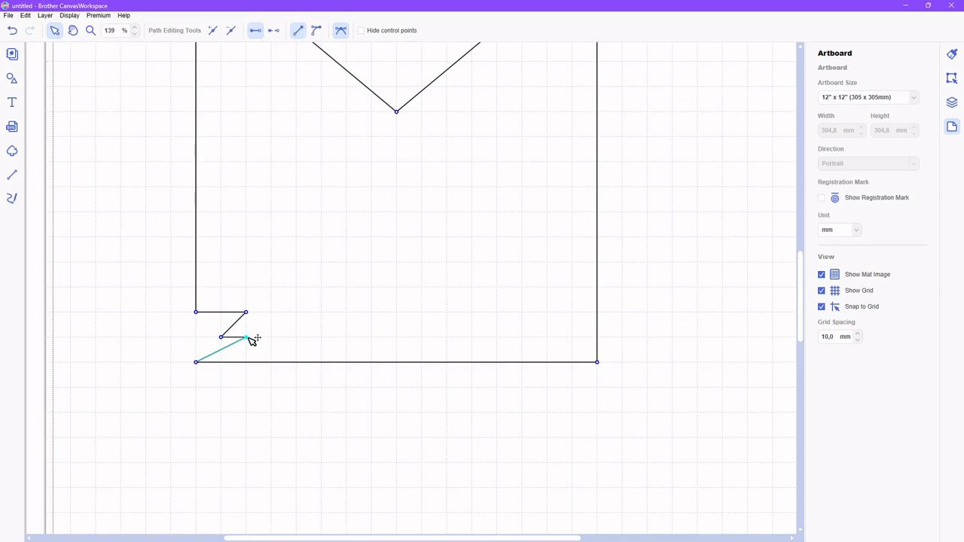
pyautogui.click(199, 362)
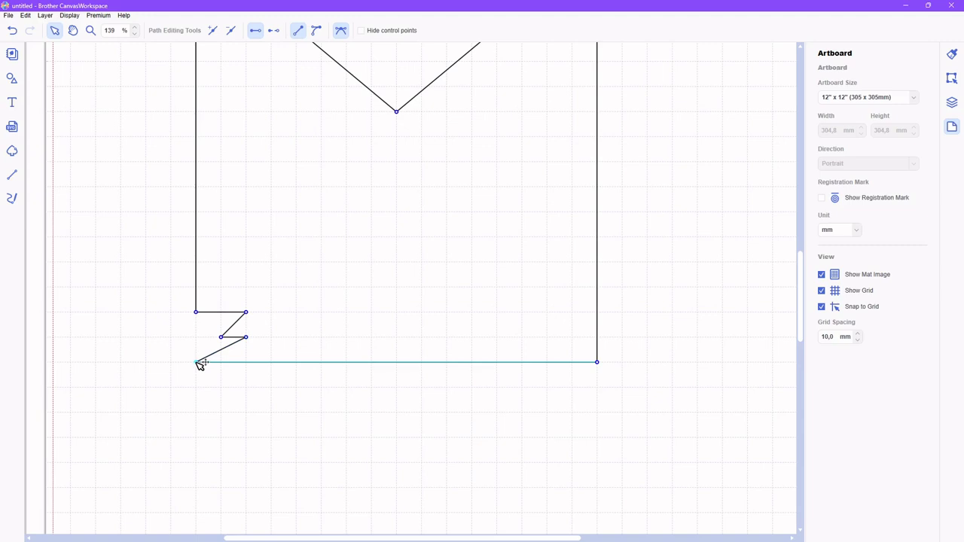
pyautogui.moveTo(199, 362); pyautogui.dragTo(271, 364)
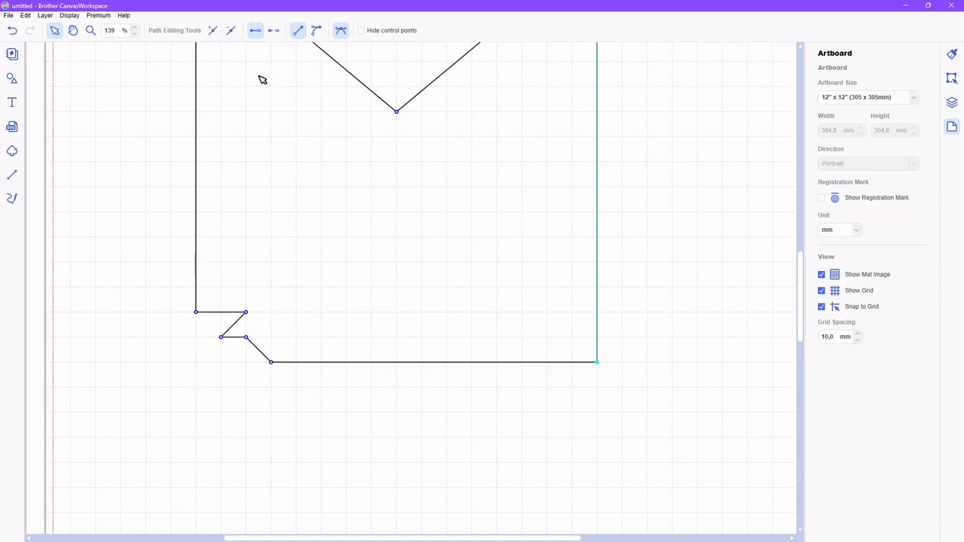
# - Add two points to the right edge, placing one 20 mm above the bottom-right corner and the other 20 mm inward, level with it
pyautogui.click(214, 32)
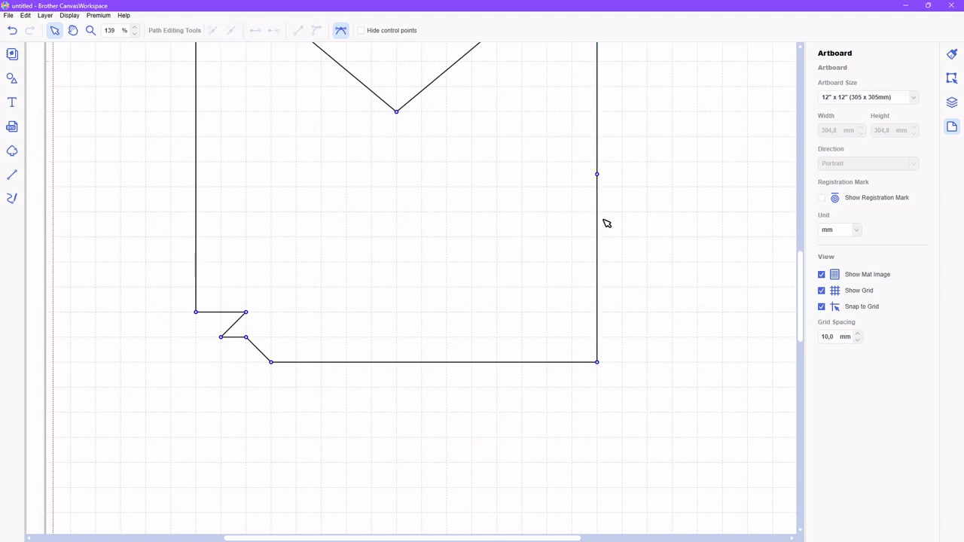
pyautogui.moveTo(600, 176); pyautogui.dragTo(598, 337)
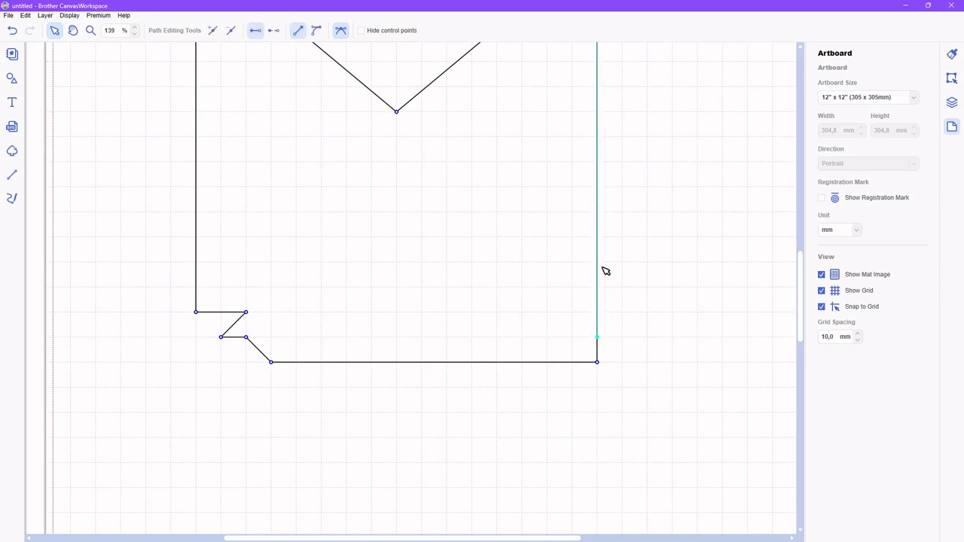
pyautogui.click(214, 34)
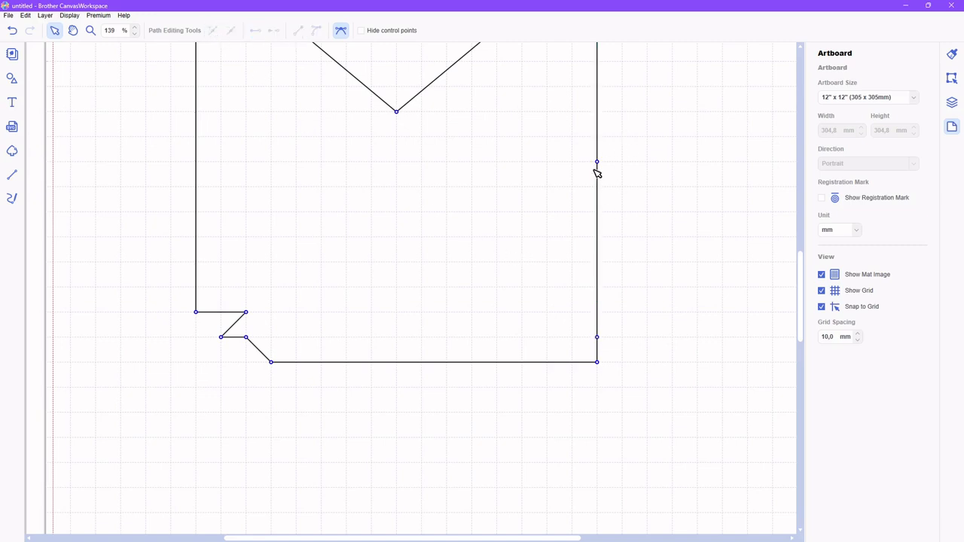
pyautogui.moveTo(600, 163); pyautogui.dragTo(597, 312)
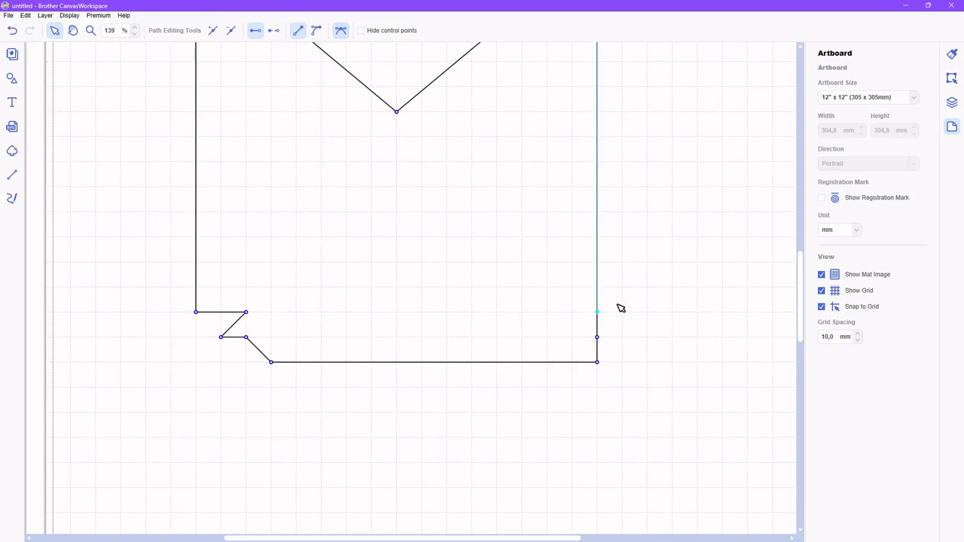
pyautogui.click(601, 339)
pyautogui.moveTo(602, 340); pyautogui.dragTo(558, 317)
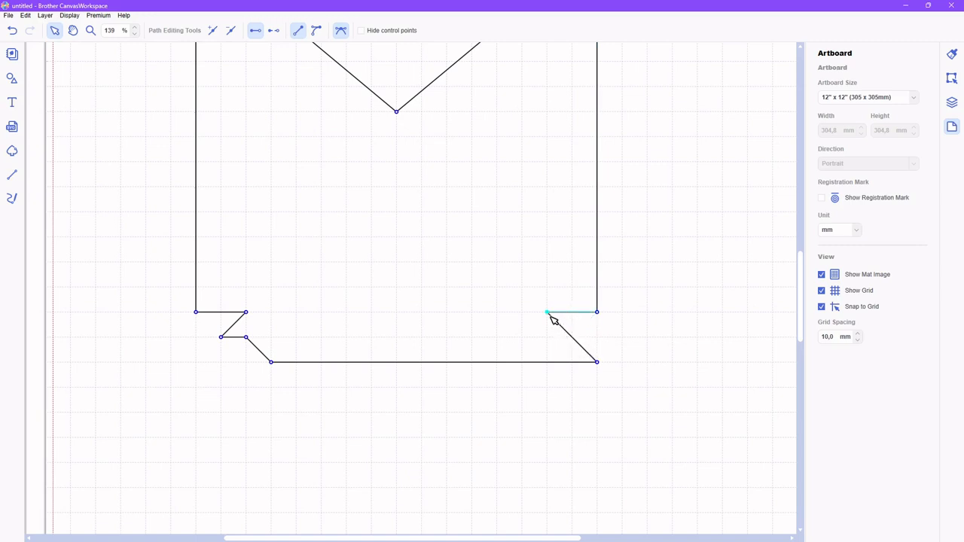
# - Add two points to the slanted segment at the bottom-right corner, one at its middle and one between the middle and the corner
pyautogui.click(599, 361)
pyautogui.click(214, 33)
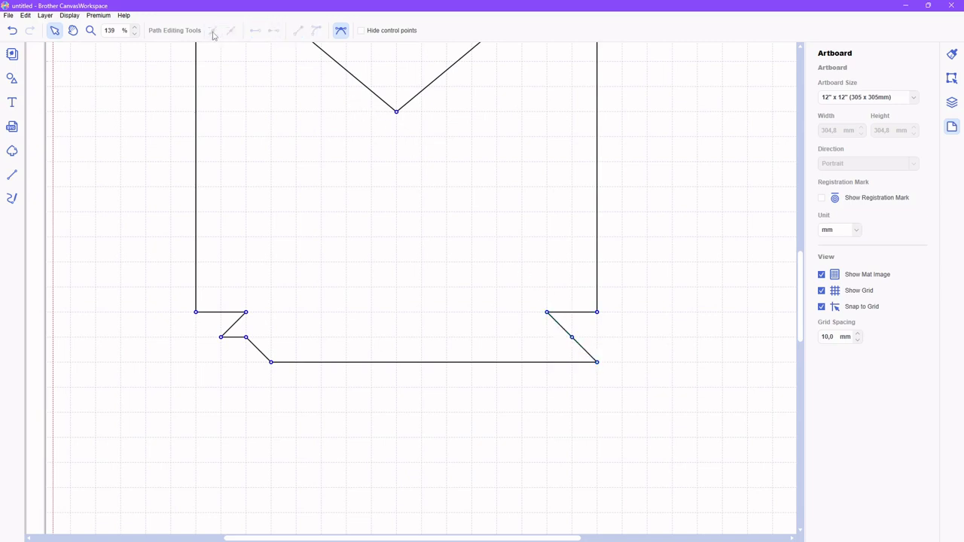
pyautogui.click(599, 364)
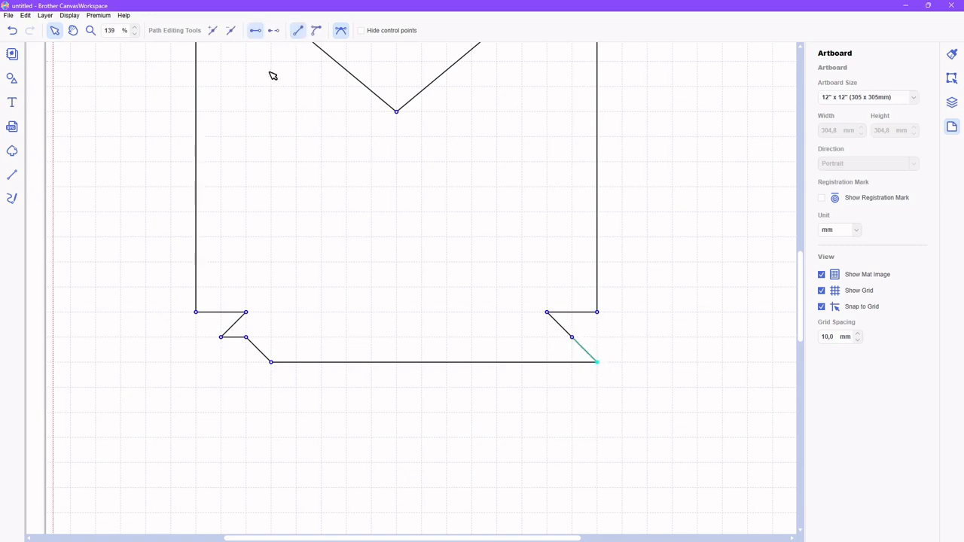
pyautogui.click(211, 30)
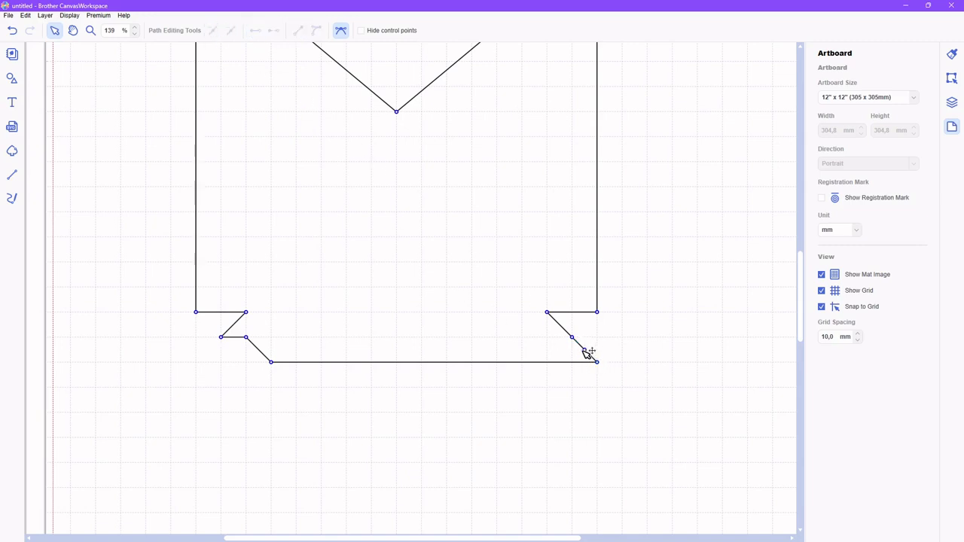
# - Move the lower added point 20 mm inside the right edge and 10 mm above the bottom, shift the corner point 30 mm inward, and finish path editing
pyautogui.moveTo(586, 351); pyautogui.dragTo(557, 347)
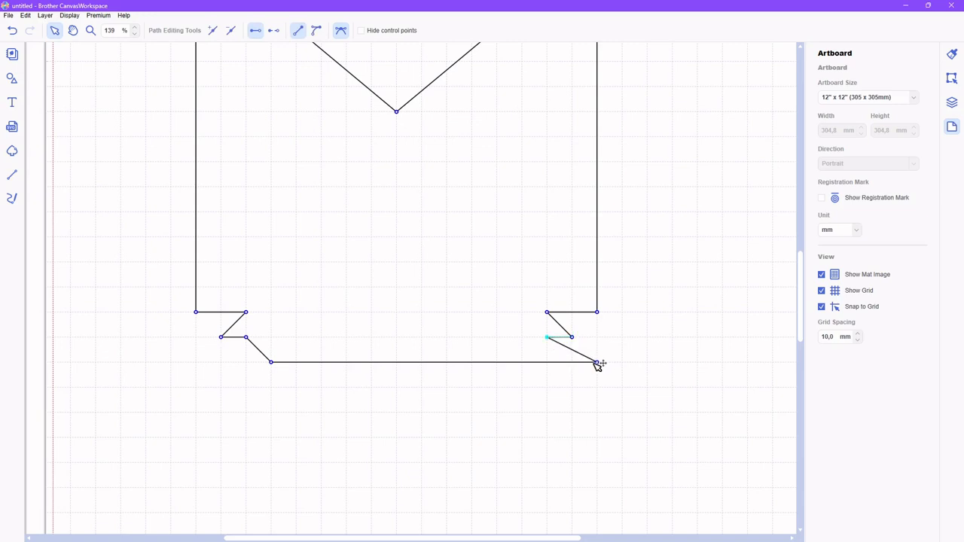
pyautogui.moveTo(597, 362); pyautogui.dragTo(532, 363)
pyautogui.press('Escape')
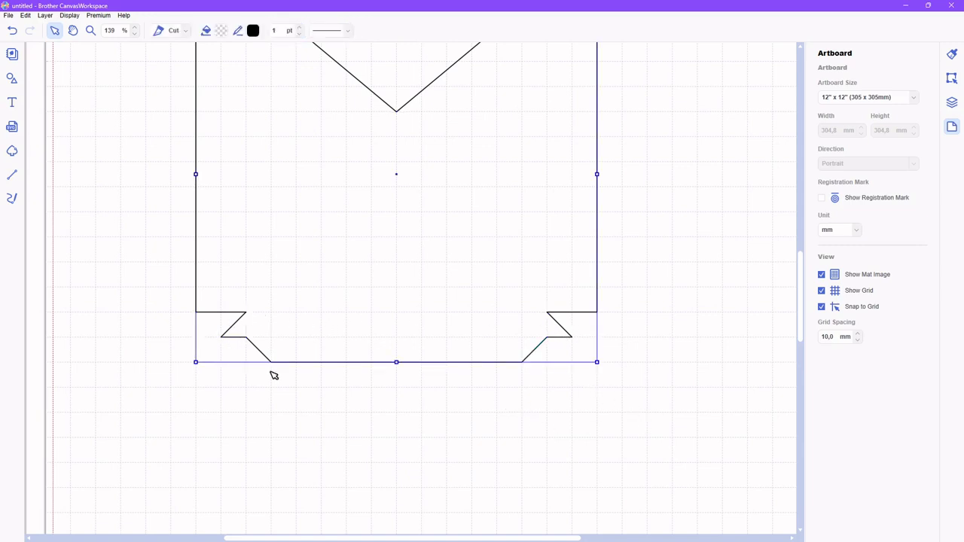
# - Draw a vertical line 10 mm inside the left edge, from the top edge to the side flap's bottom, and give it the widely spaced short-dash style
pyautogui.scroll(3, 473, 491)
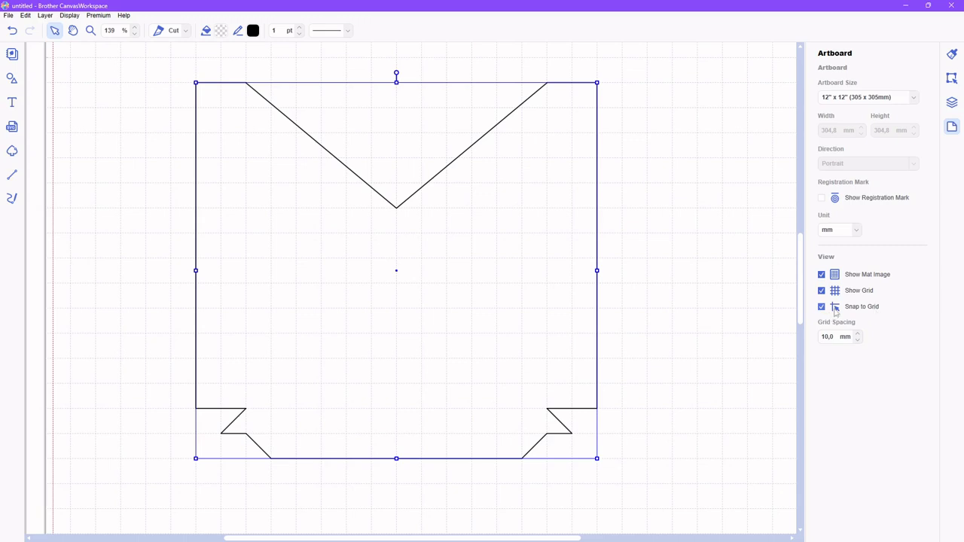
pyautogui.click(12, 176)
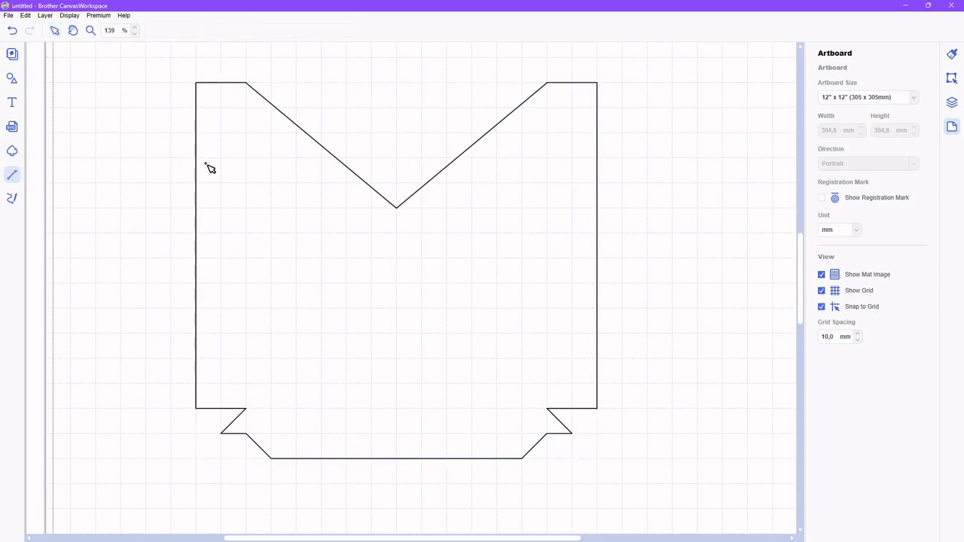
pyautogui.click(223, 84)
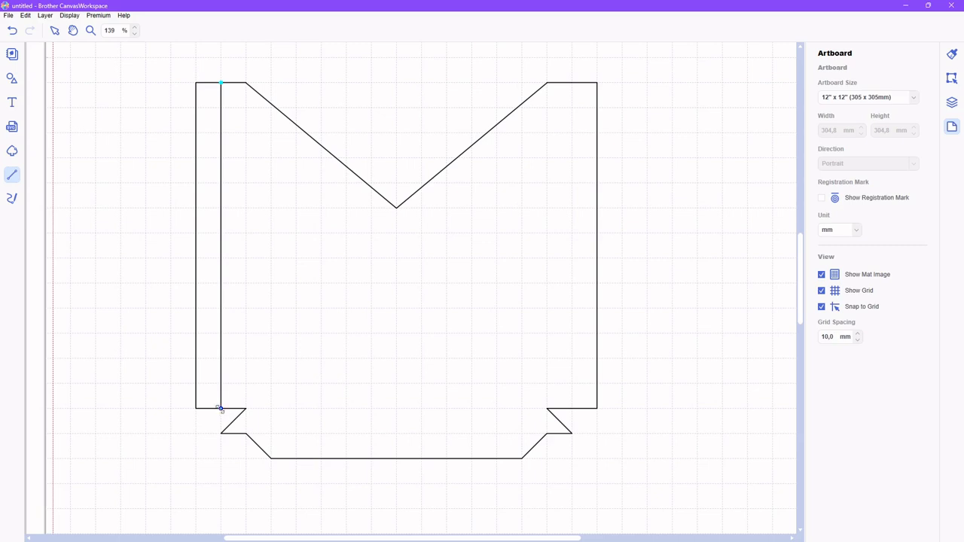
pyautogui.click(221, 408)
pyautogui.click(348, 33)
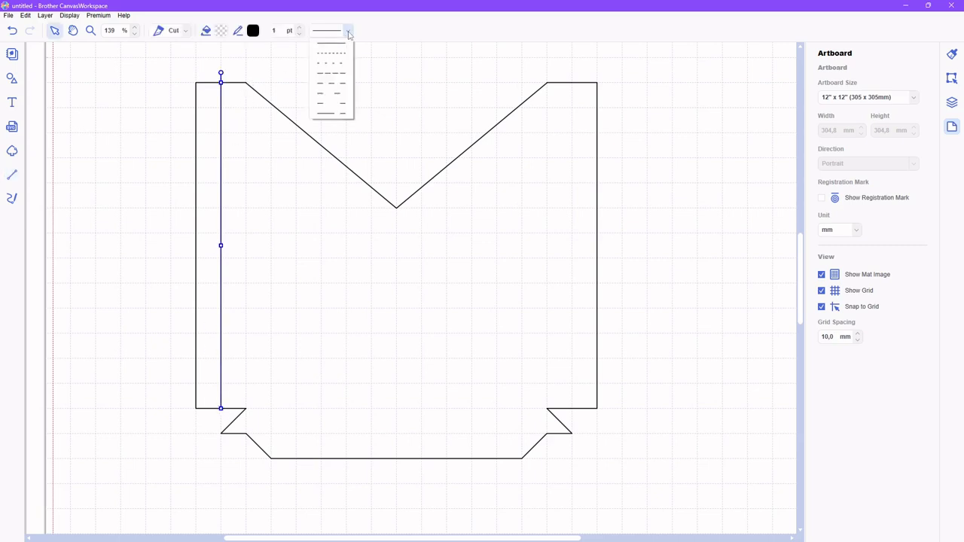
pyautogui.click(332, 63)
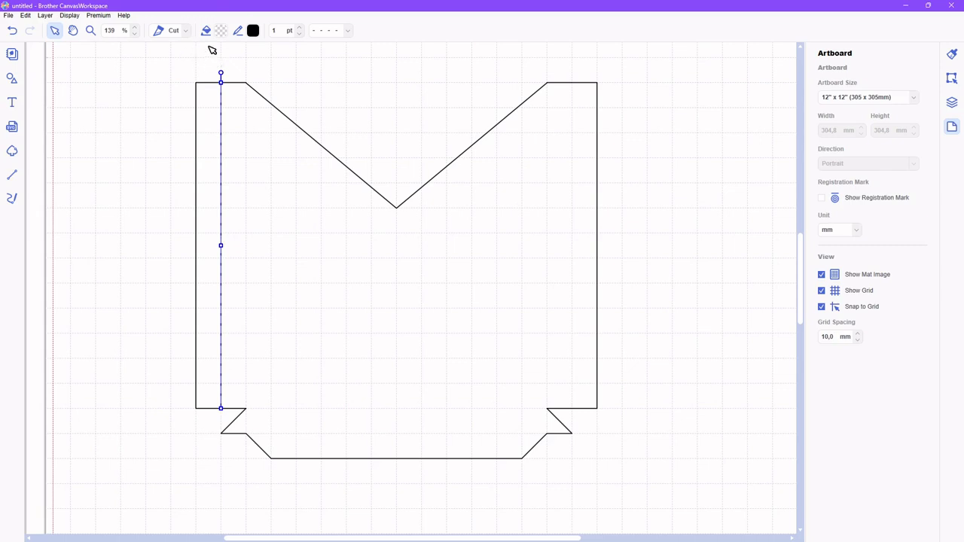
# - Draw a horizontal line joining the inner corners of the two bottom cutouts, 20 mm above the bottom edge, with the same short-dash style
pyautogui.click(11, 175)
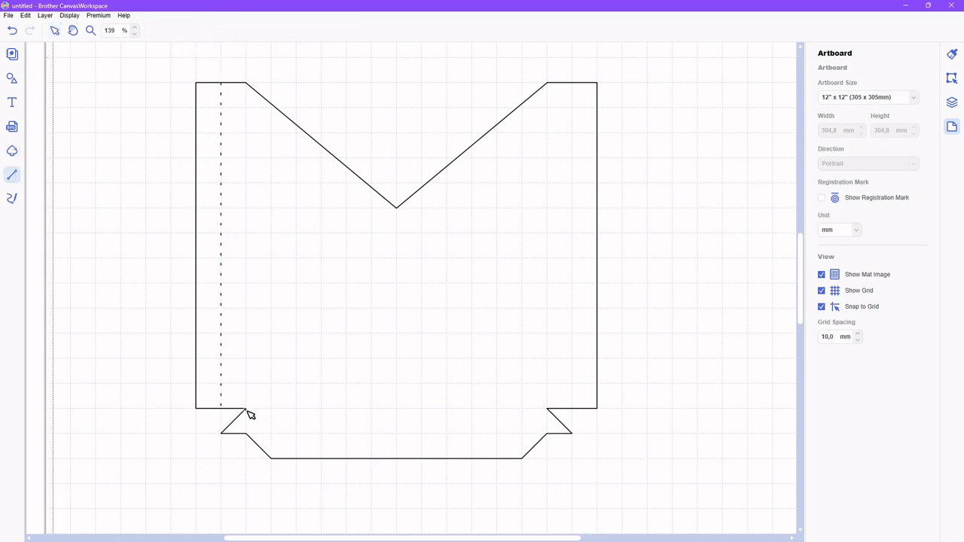
pyautogui.moveTo(247, 409)
pyautogui.mouseDown()
pyautogui.moveTo(443, 419)
pyautogui.moveTo(549, 409)
pyautogui.mouseUp()
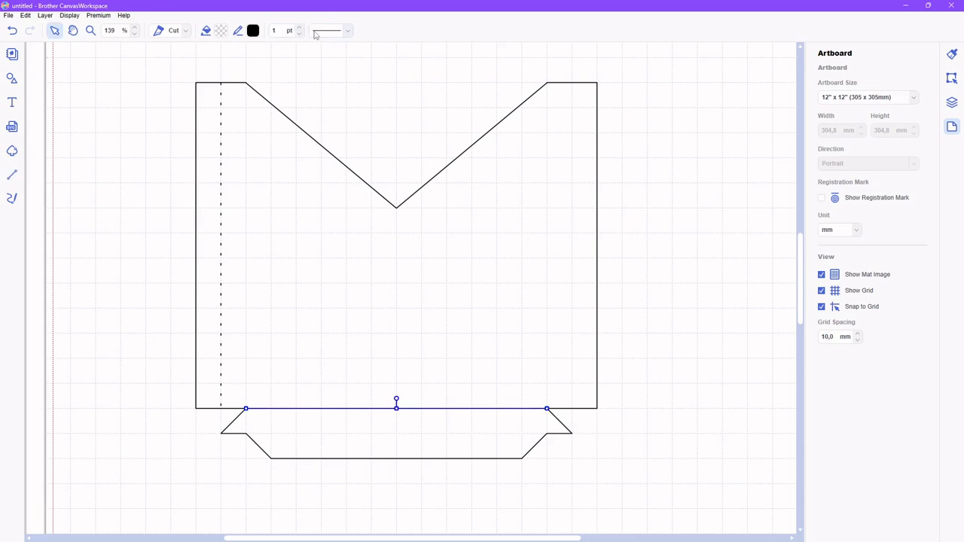
pyautogui.click(347, 32)
pyautogui.click(334, 67)
# - Draw a vertical line 10 mm inside the right edge, from the side flap's bottom to the top edge, with the same short-dash style
pyautogui.click(12, 176)
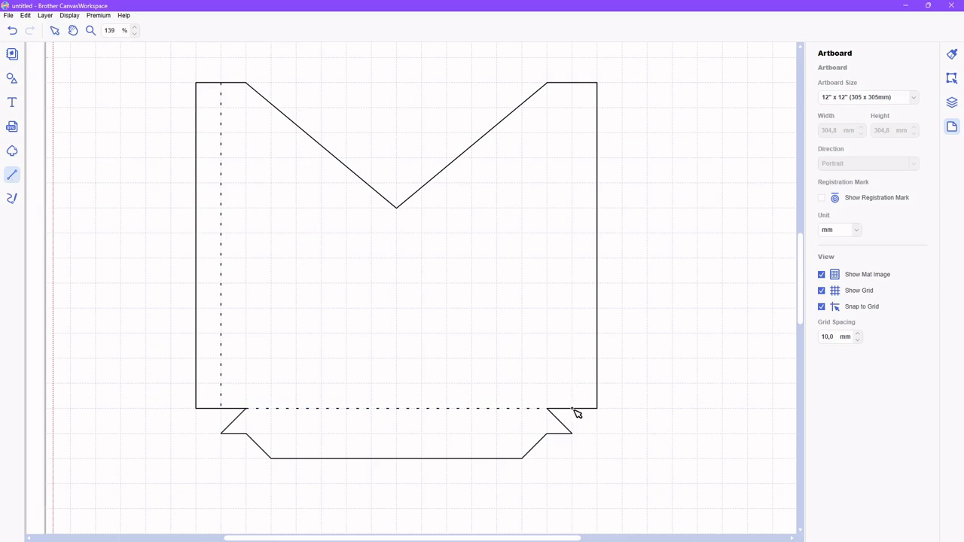
pyautogui.moveTo(574, 409); pyautogui.dragTo(574, 85)
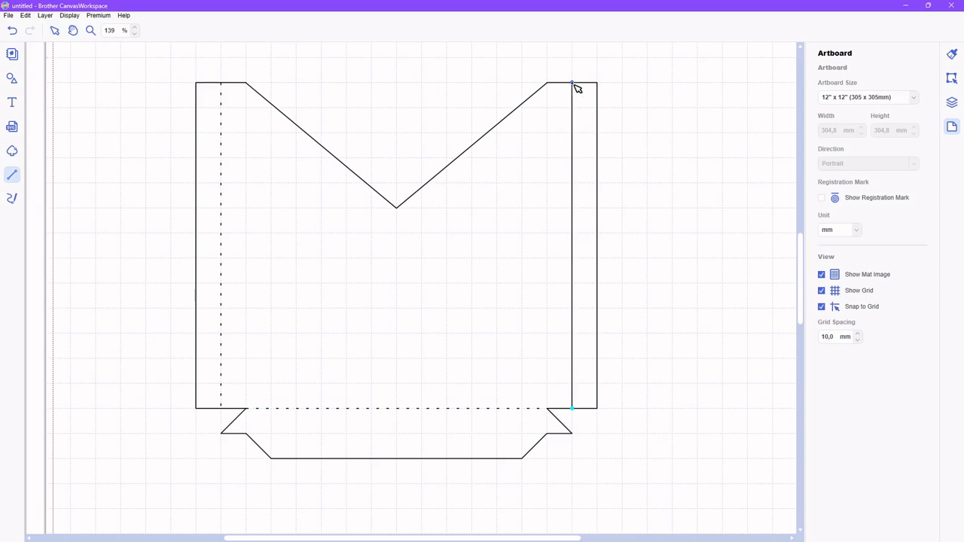
pyautogui.click(344, 31)
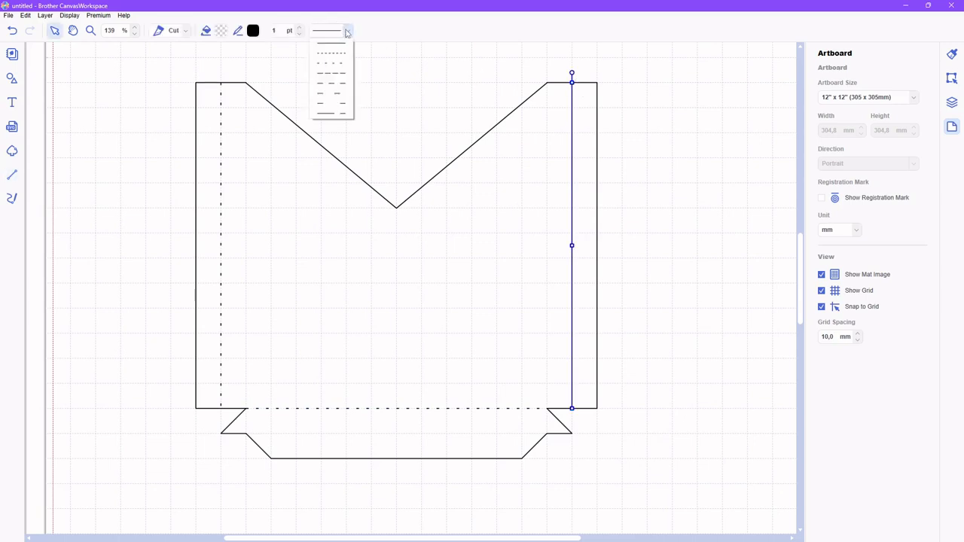
pyautogui.click(339, 66)
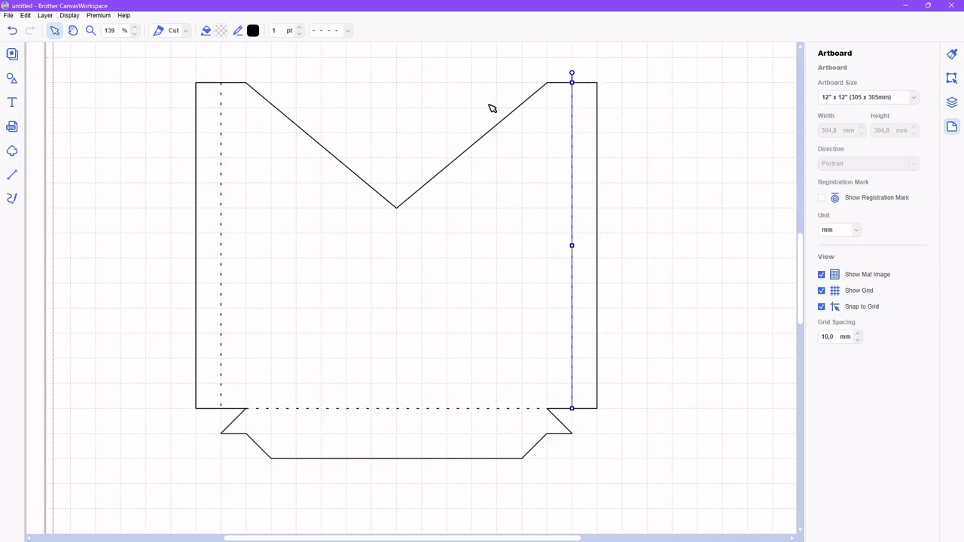
# - Draw a short-dashed vertical line from the V-notch's upper right end down to the outline point 10 mm above the bottom edge
pyautogui.click(12, 174)
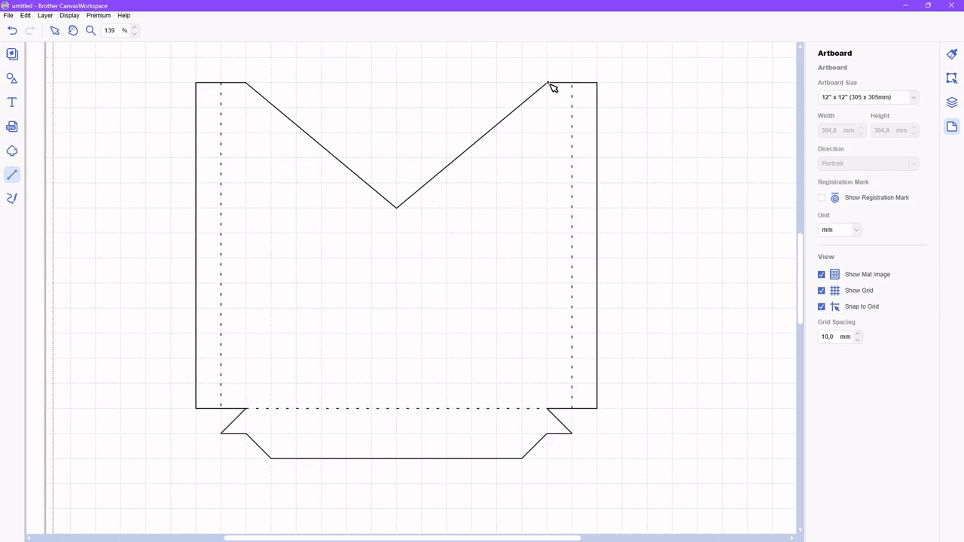
pyautogui.moveTo(548, 84)
pyautogui.mouseDown()
pyautogui.moveTo(554, 439)
pyautogui.moveTo(547, 433)
pyautogui.mouseUp()
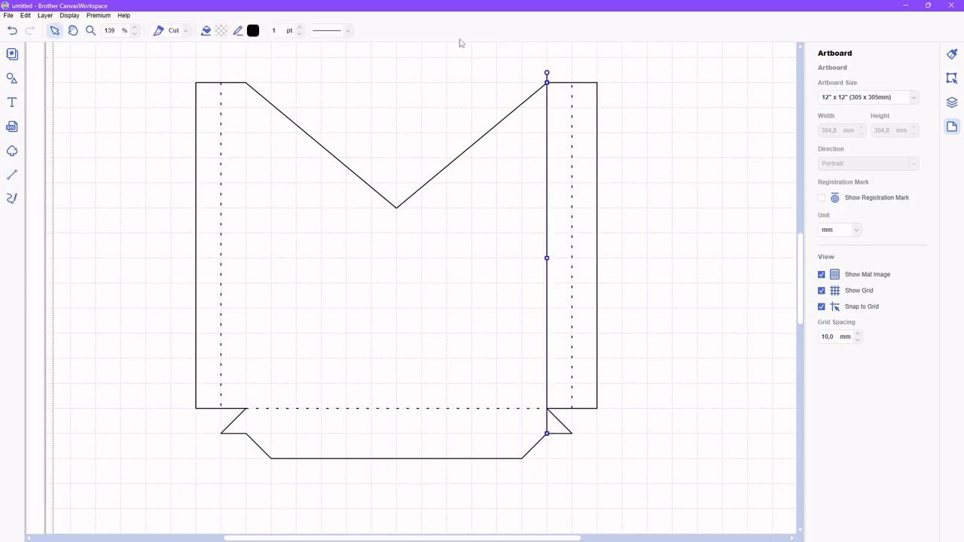
pyautogui.click(348, 32)
pyautogui.click(336, 65)
# - Draw a short-dashed horizontal line across the bottom flap, 10 mm above the bottom edge, between the right and left outline points
pyautogui.click(12, 174)
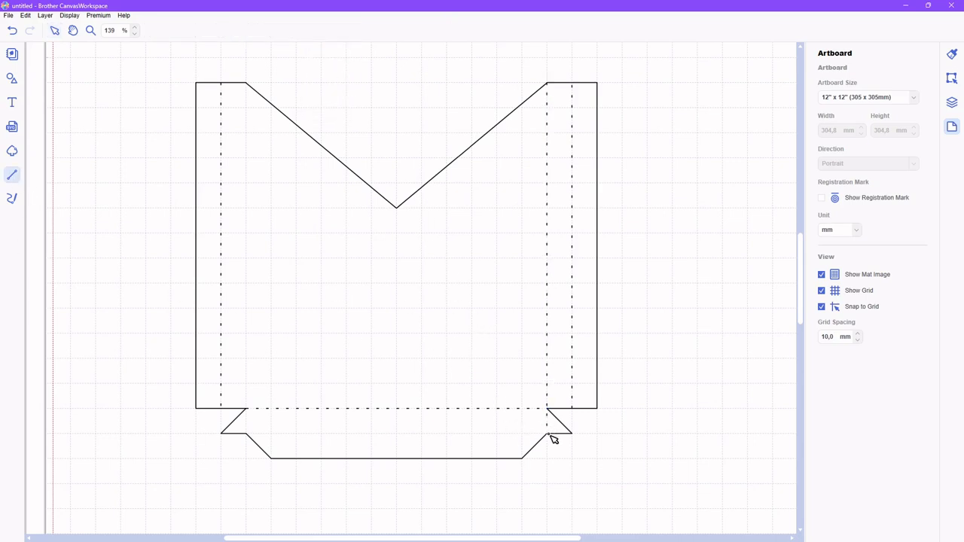
pyautogui.moveTo(548, 435); pyautogui.dragTo(247, 435)
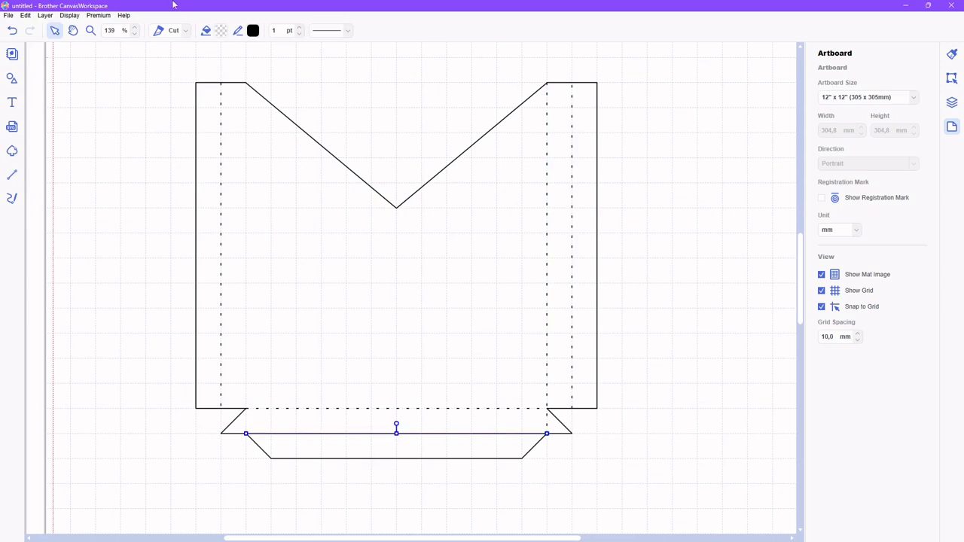
pyautogui.click(348, 31)
pyautogui.click(339, 65)
# - Draw a short-dashed vertical line from the V-notch's upper left end down to the outline point 10 mm above the bottom edge
pyautogui.click(13, 175)
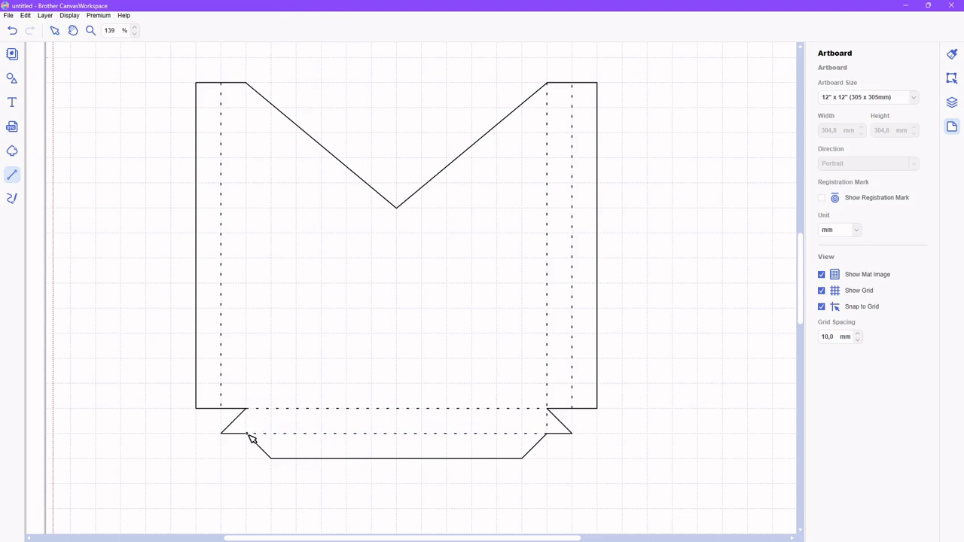
pyautogui.click(247, 434)
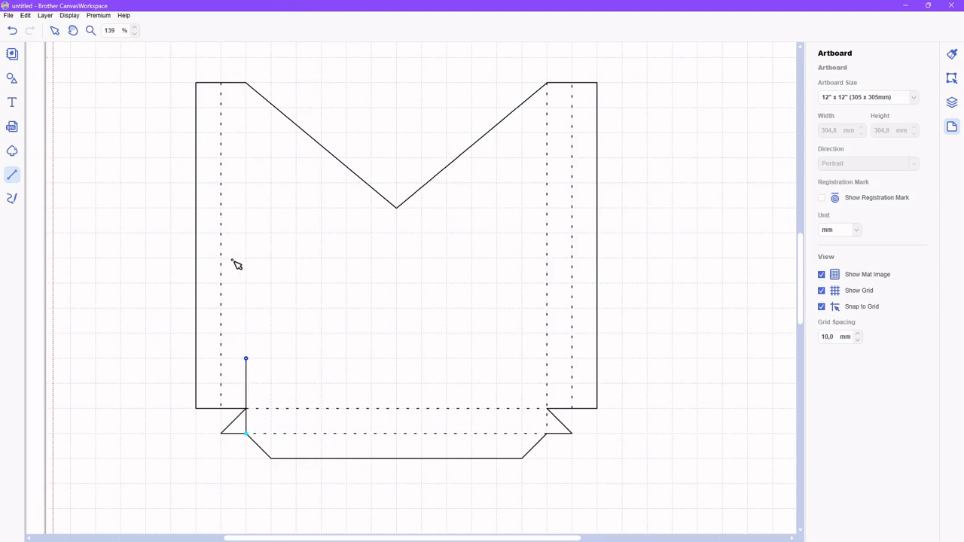
pyautogui.click(254, 89)
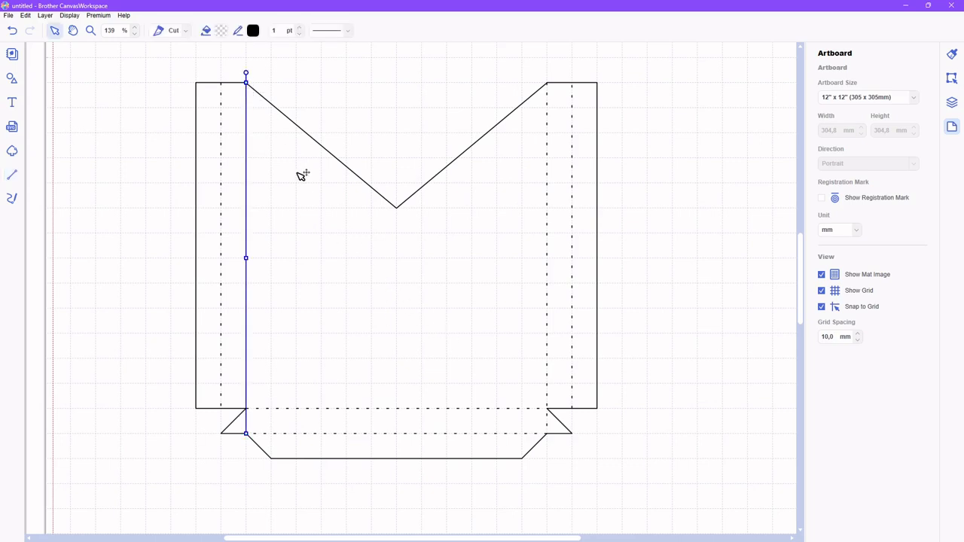
pyautogui.click(346, 31)
pyautogui.click(346, 65)
pyautogui.click(104, 192)
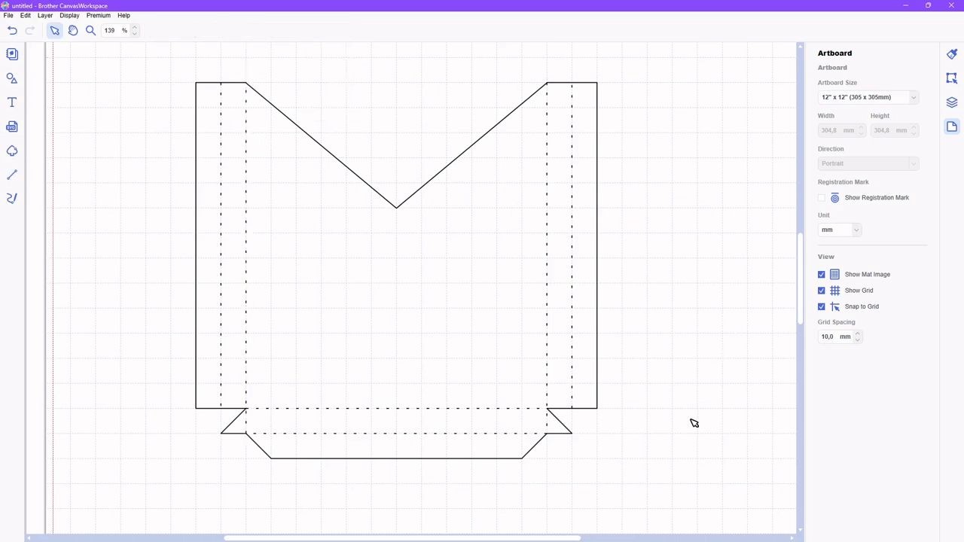
# - Group the notched pocket outline with its six dashed fold lines and collapse the group in the layer list
pyautogui.scroll(1, 694, 424)
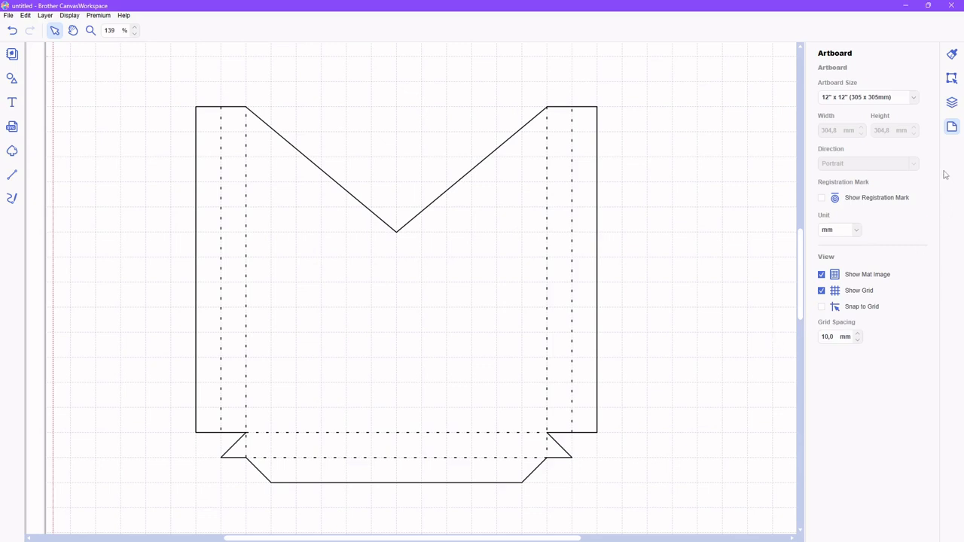
pyautogui.click(952, 105)
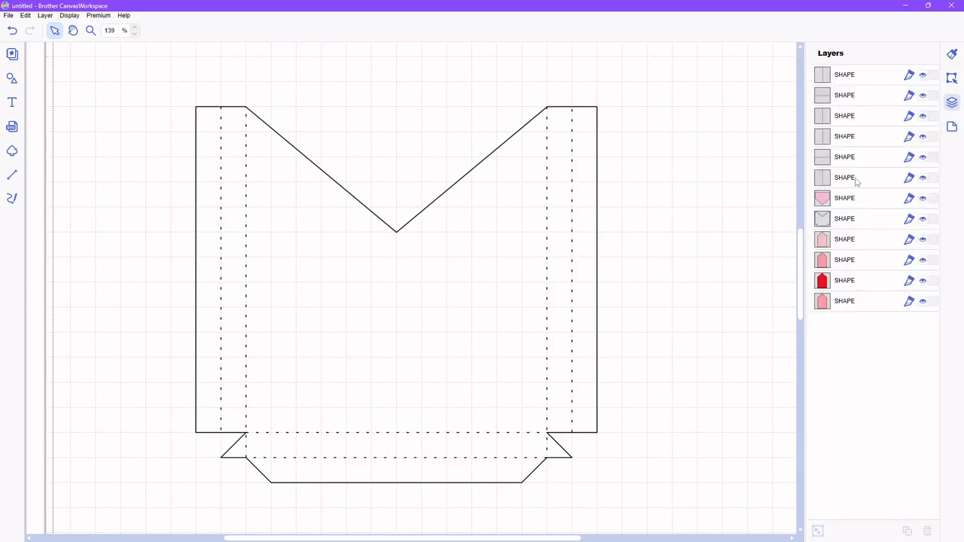
pyautogui.moveTo(123, 78); pyautogui.dragTo(666, 508)
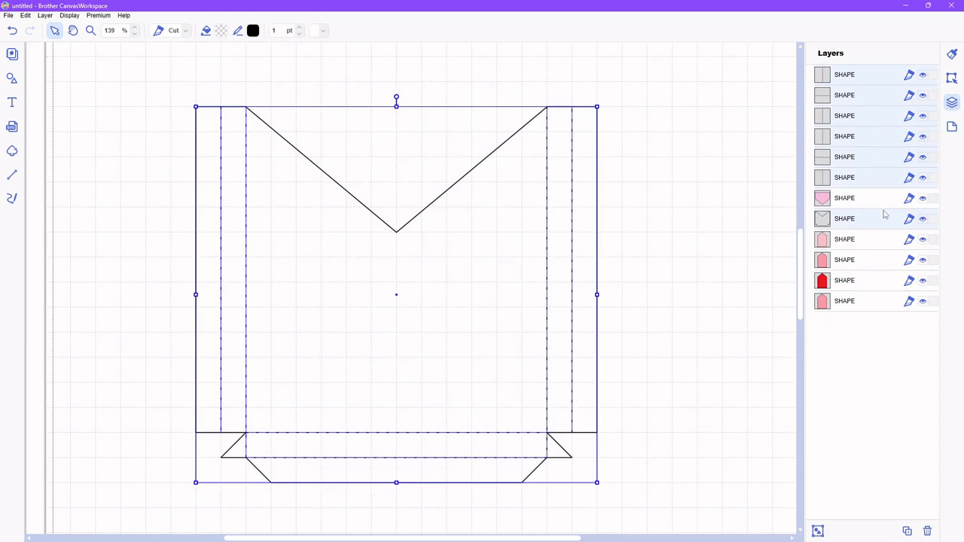
pyautogui.click(818, 532)
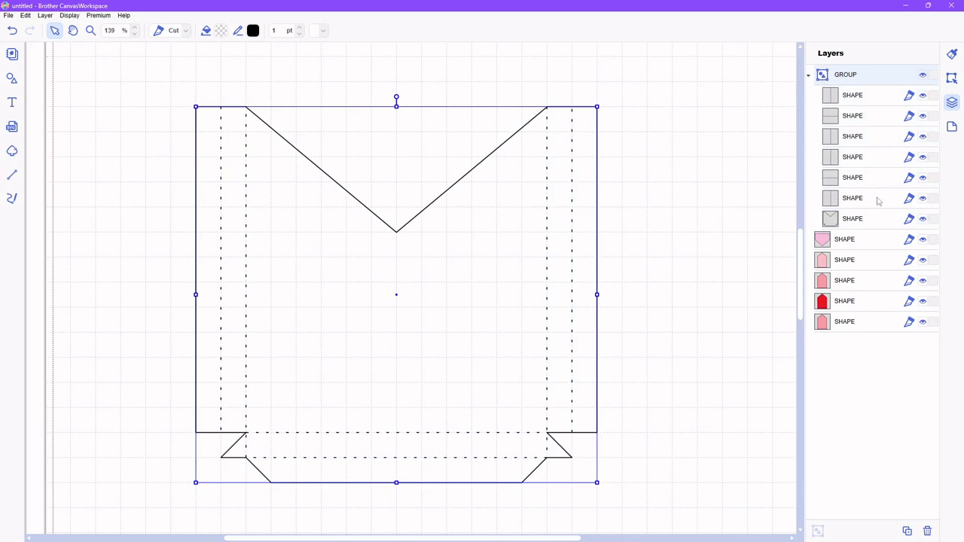
pyautogui.click(808, 77)
pyautogui.doubleClick(856, 77)
pyautogui.click(745, 176)
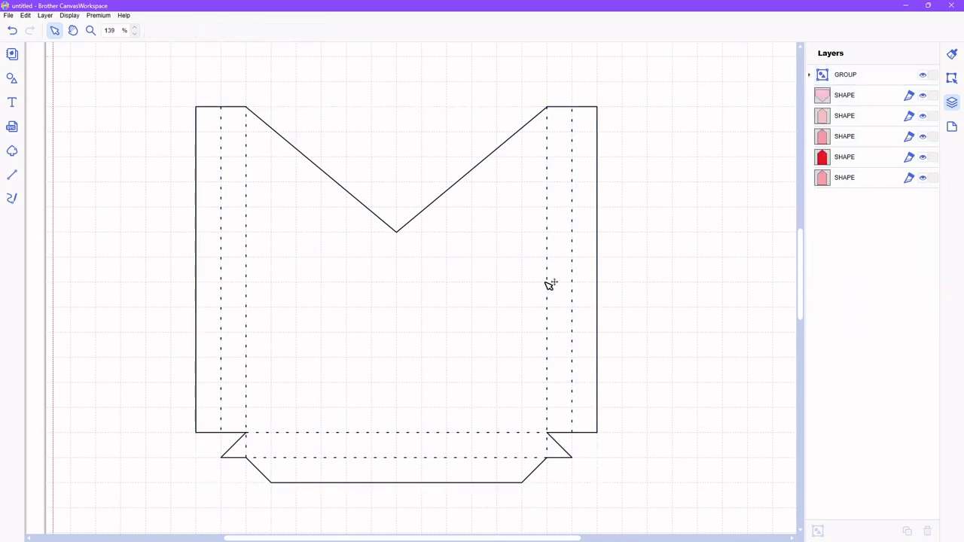
# - Shift the pocket group slightly up and left on the mat and fill it with red #E6081F
pyautogui.click(385, 310)
pyautogui.moveTo(400, 299); pyautogui.dragTo(363, 259)
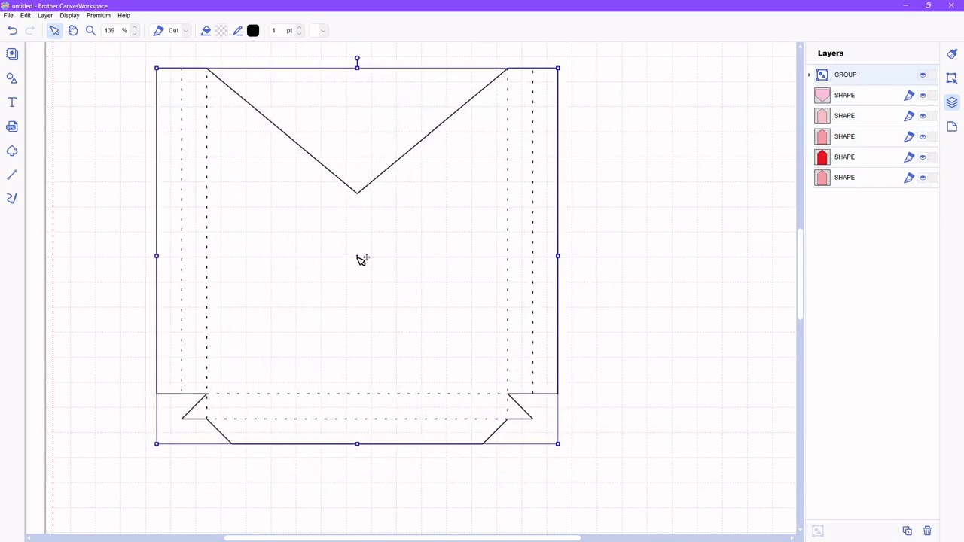
pyautogui.click(69, 15)
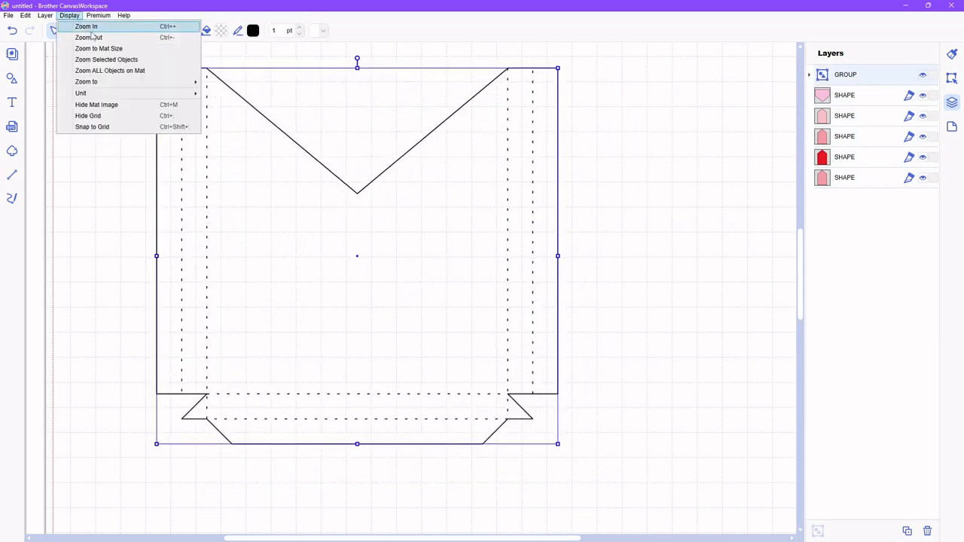
pyautogui.click(97, 49)
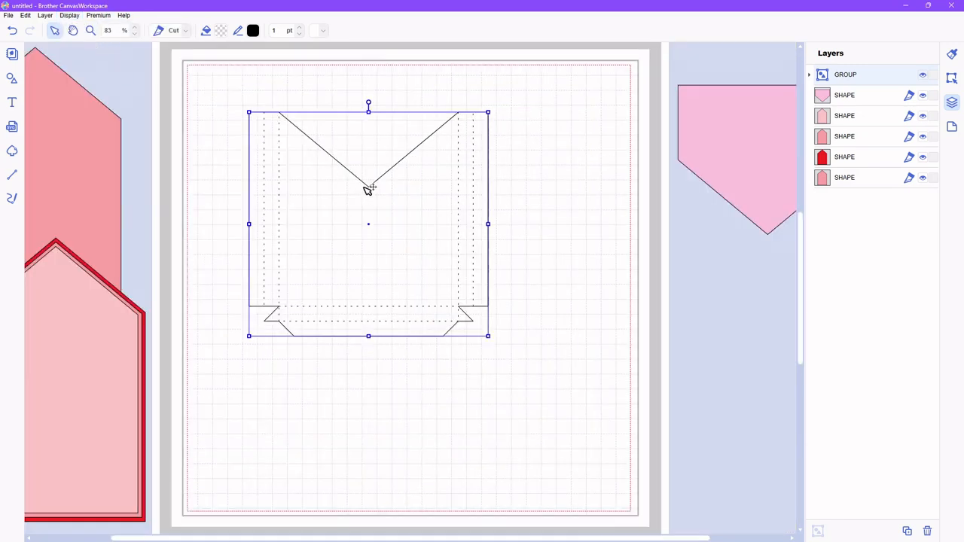
pyautogui.click(221, 30)
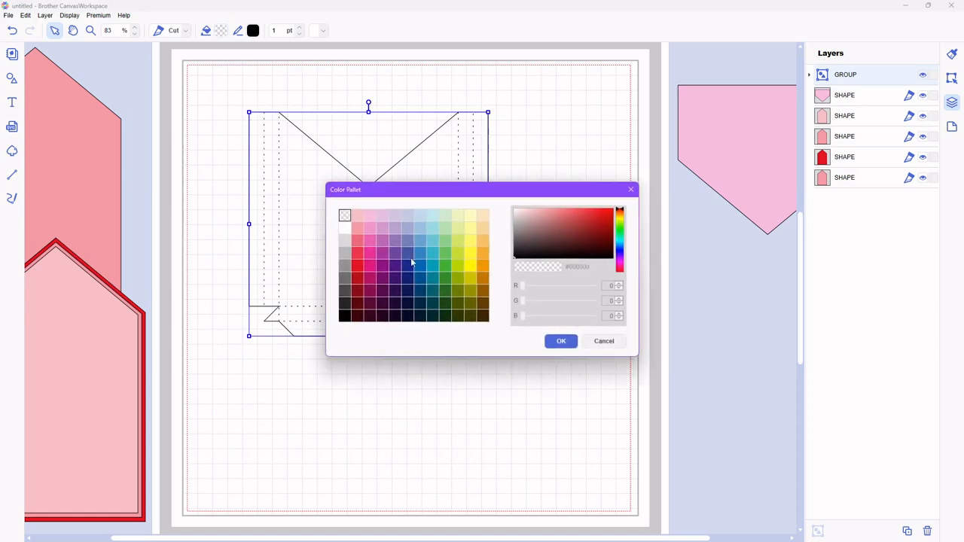
pyautogui.click(360, 266)
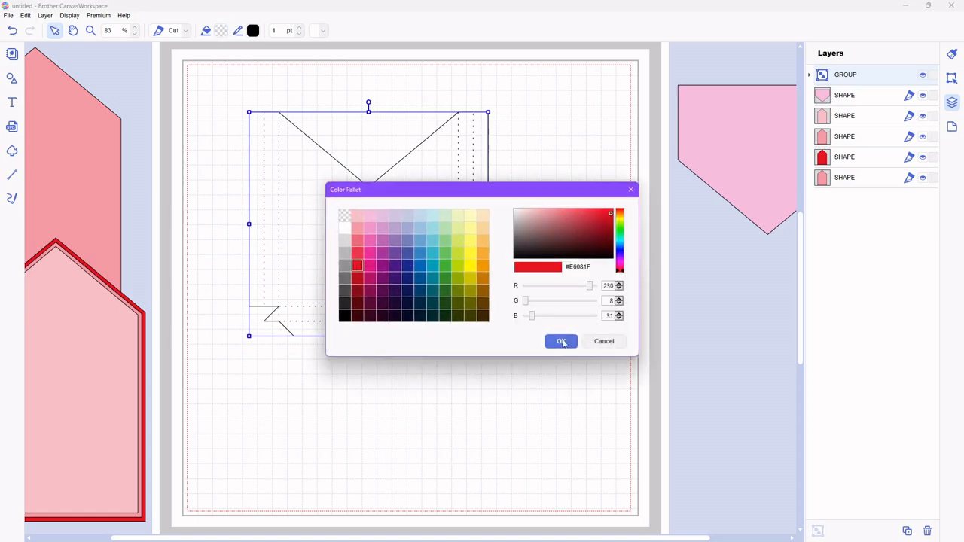
pyautogui.click(561, 341)
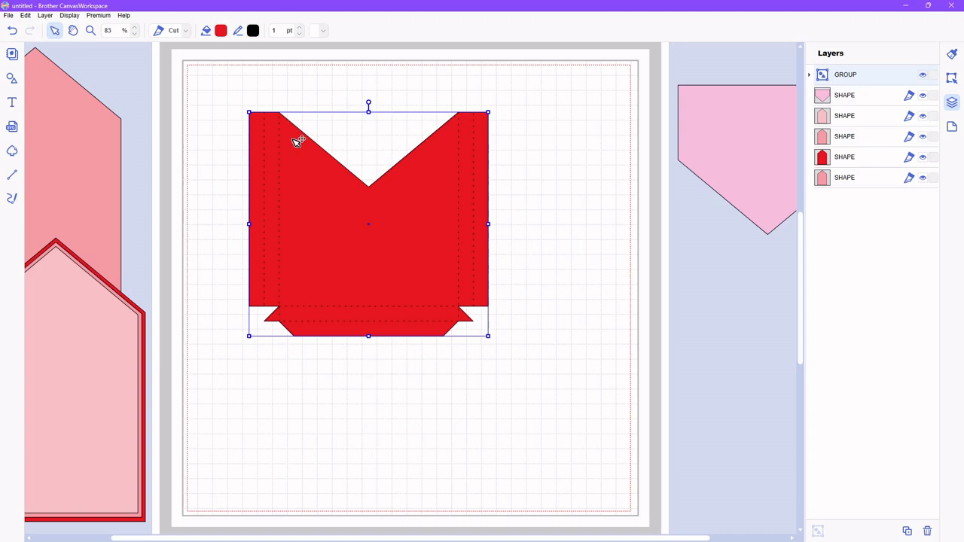
# - Add a plain square shape and place it on the mat's right edge, beside the red pocket
pyautogui.click(12, 79)
pyautogui.click(71, 92)
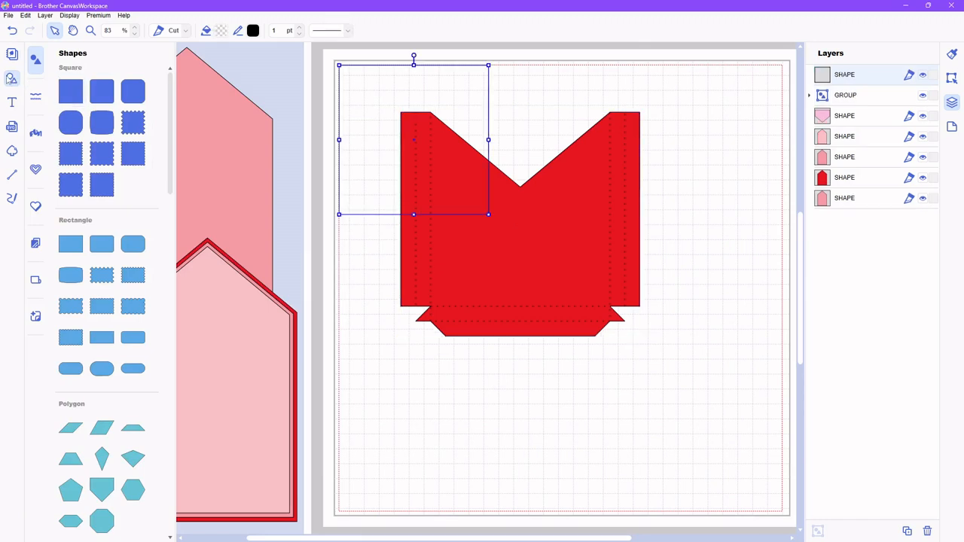
pyautogui.moveTo(260, 138); pyautogui.dragTo(608, 254)
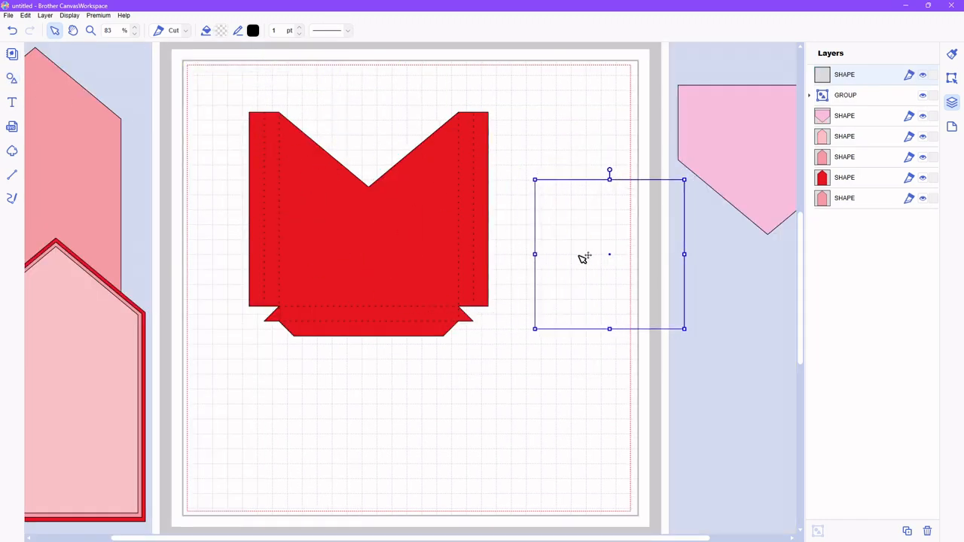
pyautogui.click(382, 255)
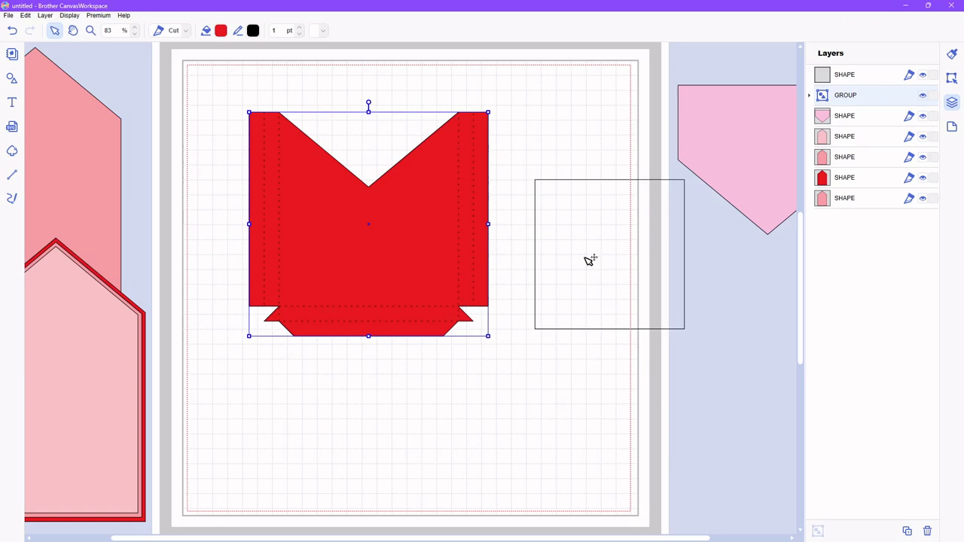
# - Resize the new square to a width of 120 mm and a height of 130 mm
pyautogui.click(607, 274)
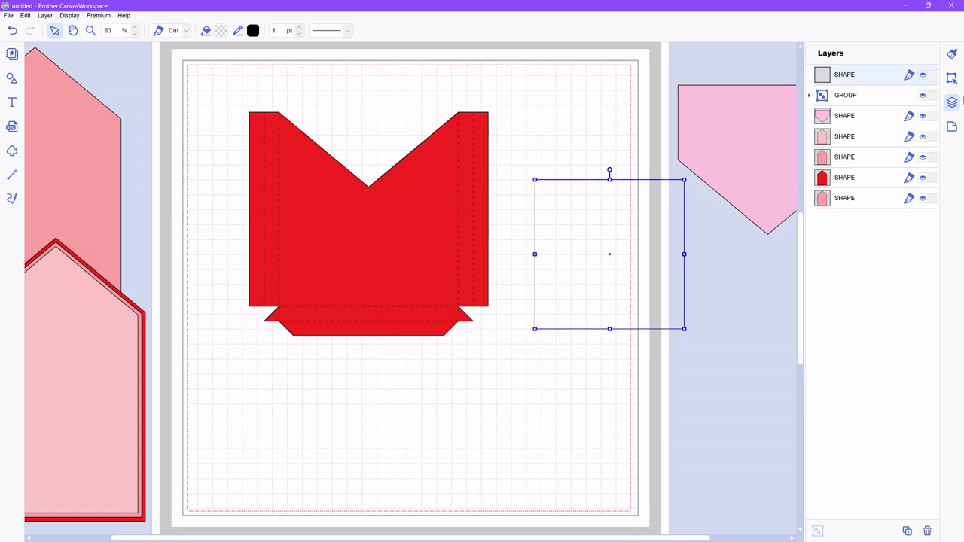
pyautogui.click(952, 78)
pyautogui.doubleClick(839, 133)
pyautogui.write('120')
pyautogui.click(890, 130)
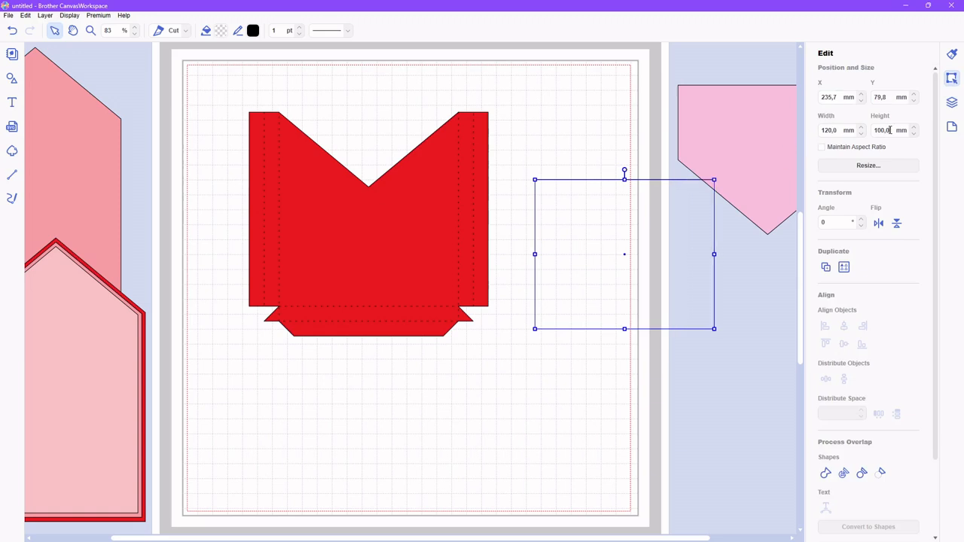
pyautogui.doubleClick(892, 131)
pyautogui.write('130')
pyautogui.press('Return')
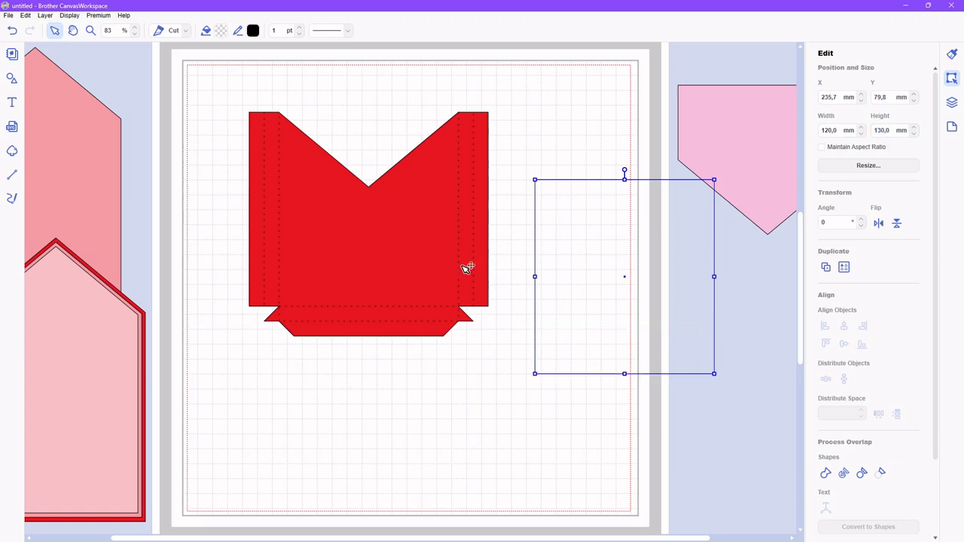
# - Move the red pocket partly off the mat's left edge and bring the unfilled rectangle fully onto the mat beside it
pyautogui.click(388, 247)
pyautogui.moveTo(388, 248); pyautogui.dragTo(269, 225)
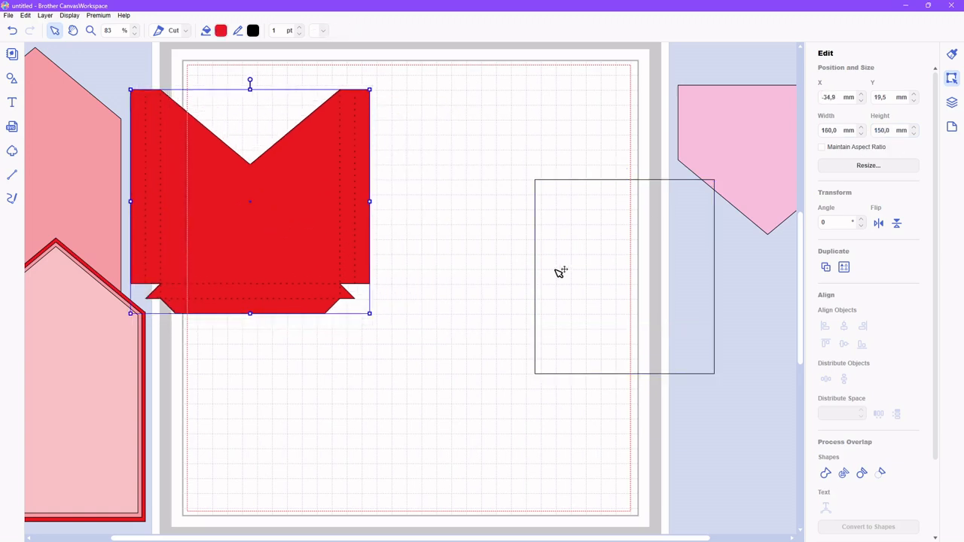
pyautogui.click(565, 281)
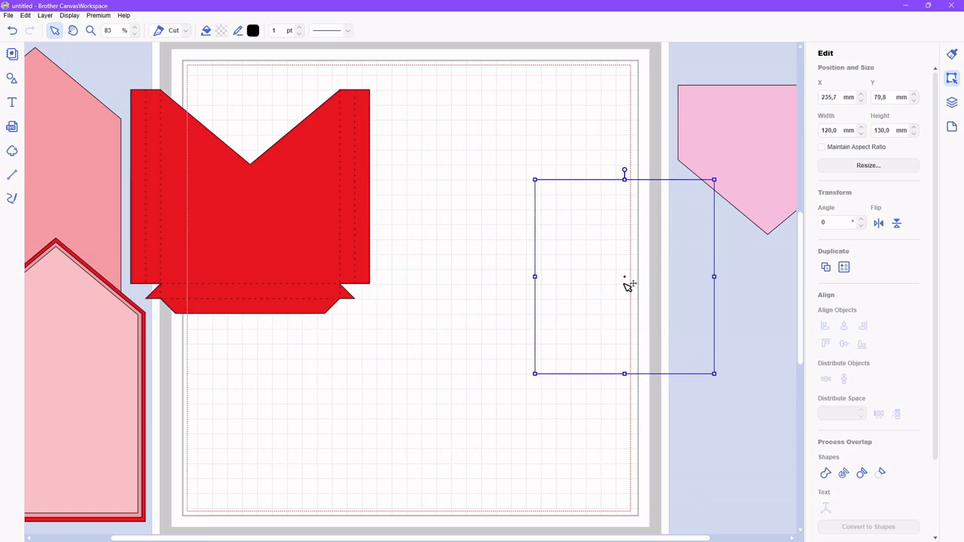
pyautogui.moveTo(630, 278); pyautogui.dragTo(506, 242)
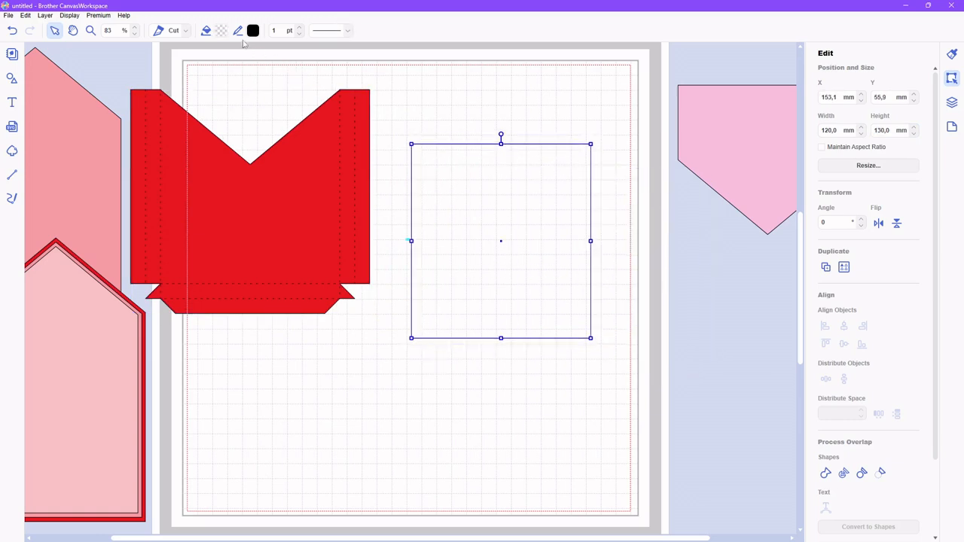
# - Fill the 120 × 130 mm rectangle with pale yellow
pyautogui.click(221, 32)
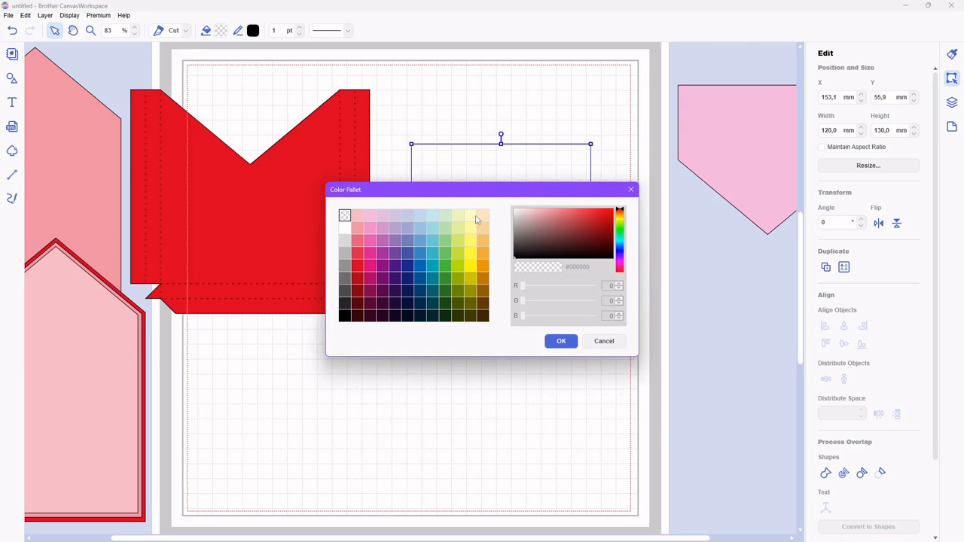
pyautogui.click(475, 217)
pyautogui.click(561, 341)
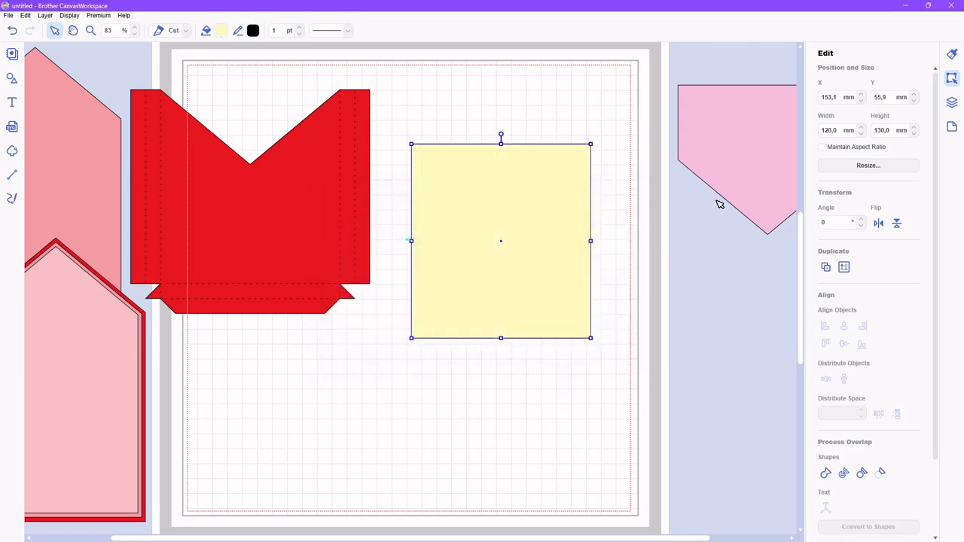
# - Move the pink pointed shape over the yellow rectangle's right edge and bring it to the front
pyautogui.click(753, 165)
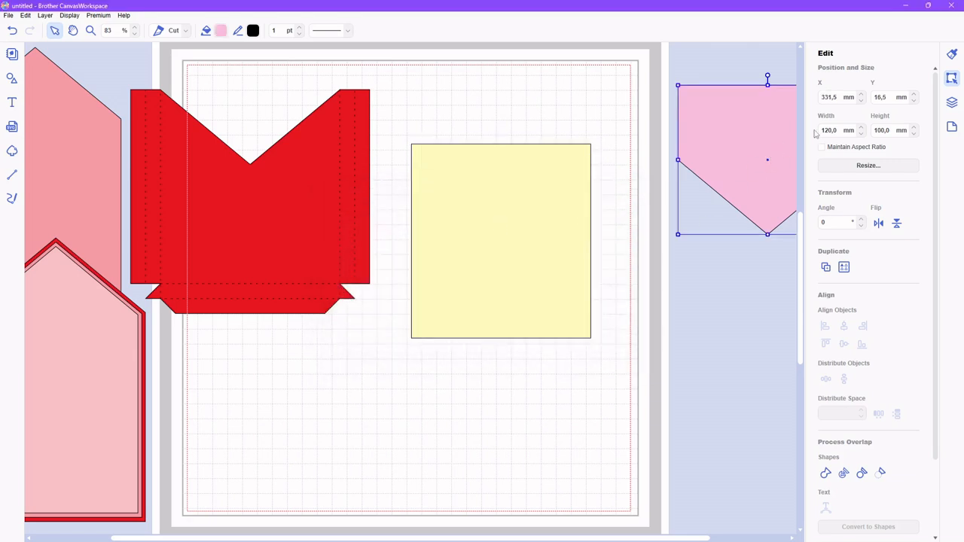
pyautogui.moveTo(754, 164); pyautogui.dragTo(651, 215)
pyautogui.rightClick(673, 214)
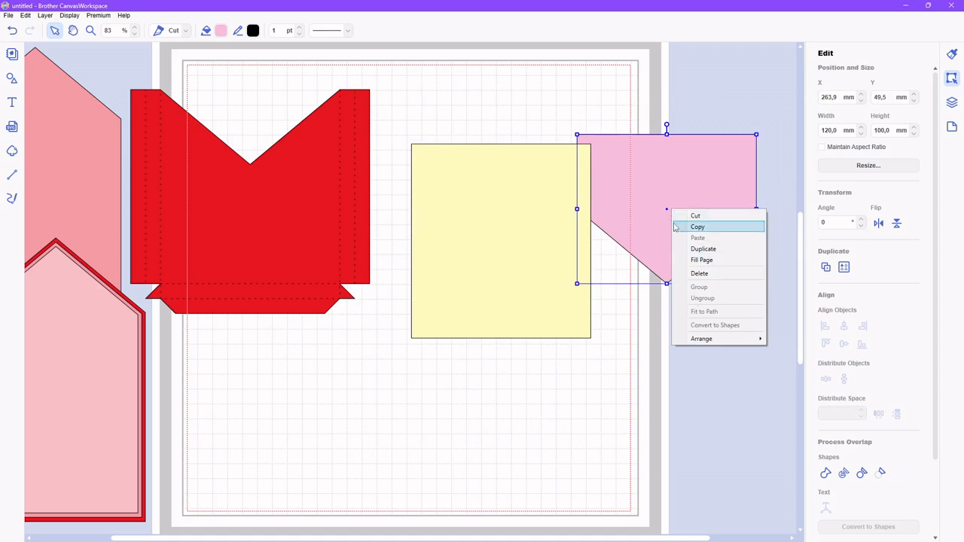
pyautogui.moveTo(722, 346)
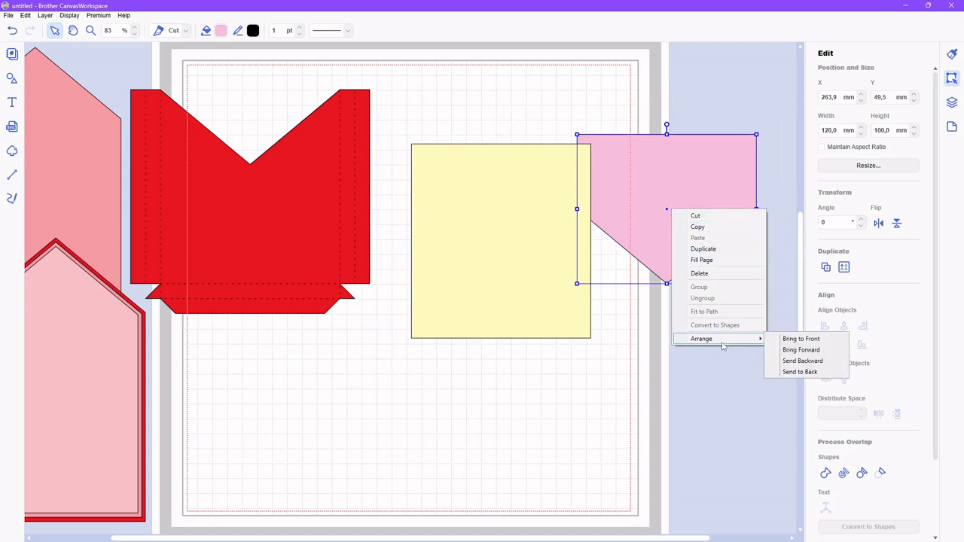
pyautogui.click(791, 343)
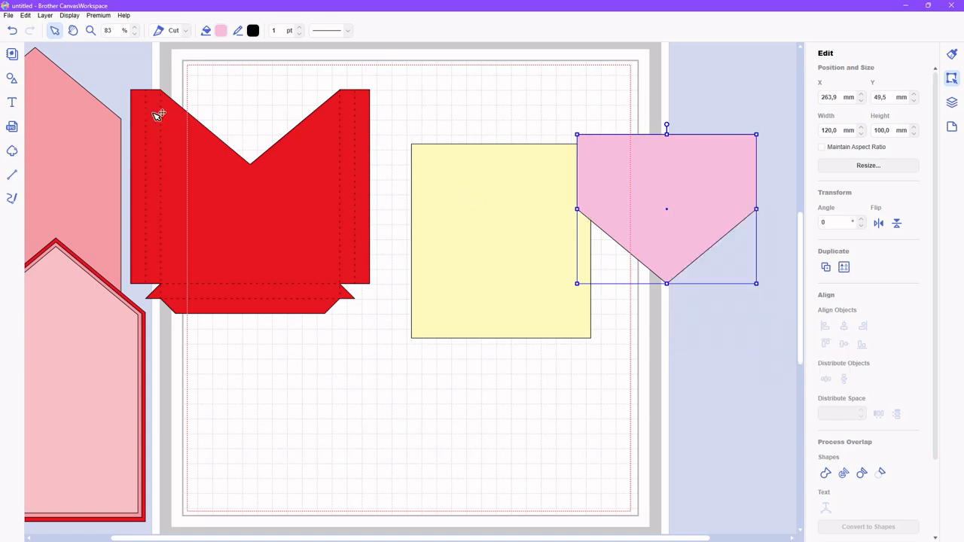
pyautogui.click(45, 16)
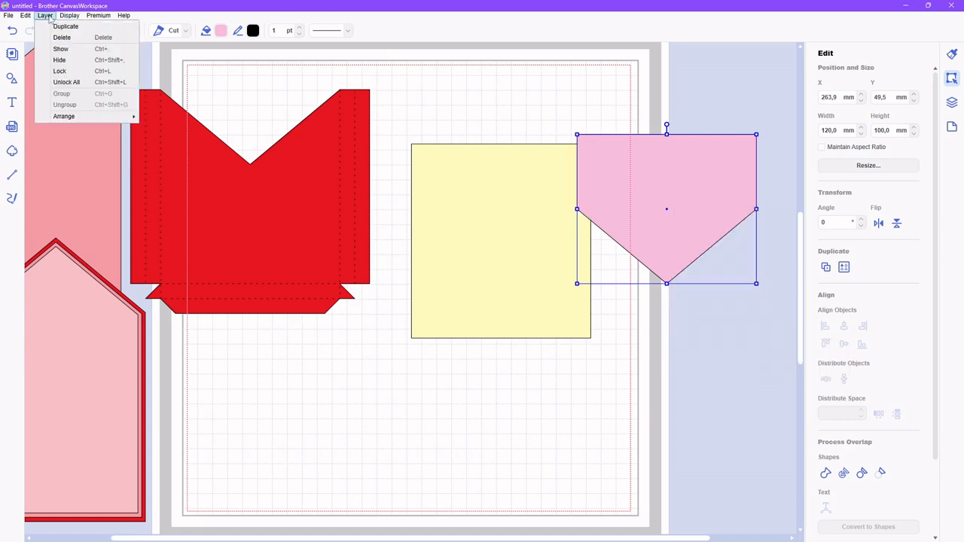
pyautogui.moveTo(64, 117)
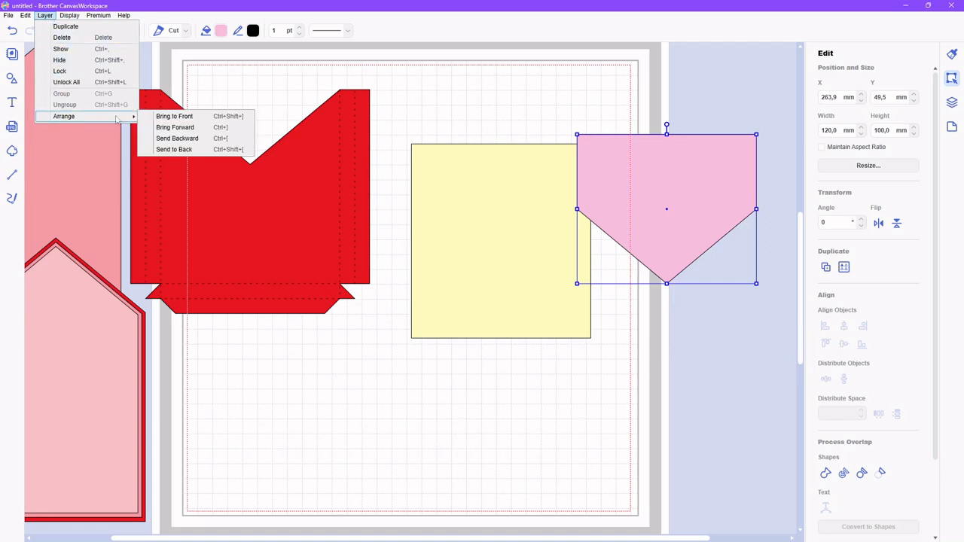
pyautogui.click(681, 220)
# - Place the pink pointed shape over the upper part of the yellow rectangle and align both horizontally by their centres
pyautogui.click(668, 209)
pyautogui.moveTo(671, 209); pyautogui.dragTo(513, 208)
pyautogui.moveTo(395, 120); pyautogui.dragTo(628, 276)
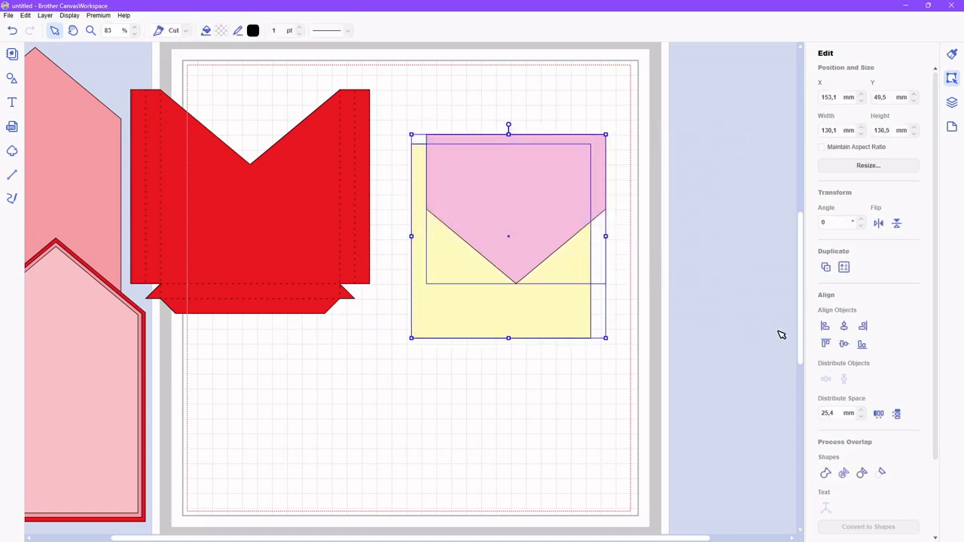
pyautogui.click(844, 327)
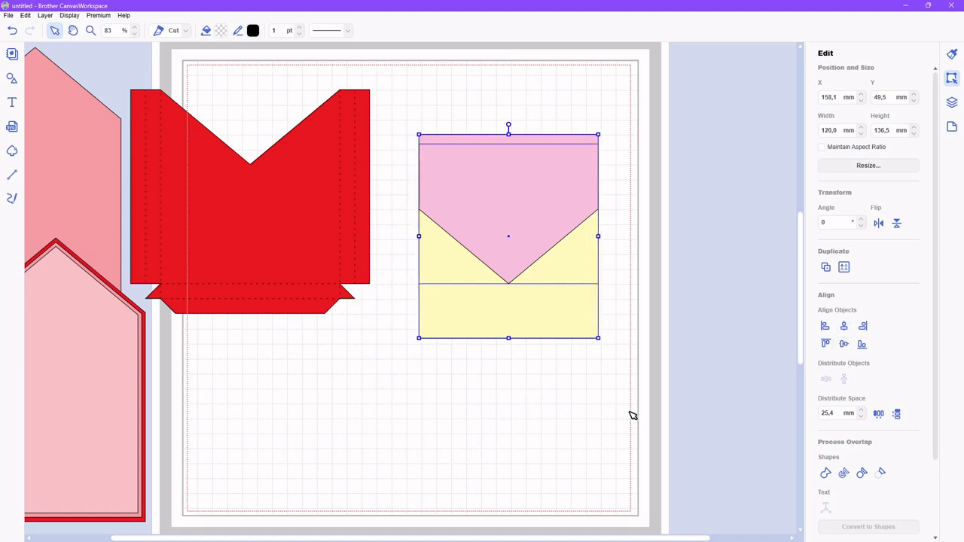
pyautogui.scroll(1, 633, 416)
pyautogui.click(624, 218)
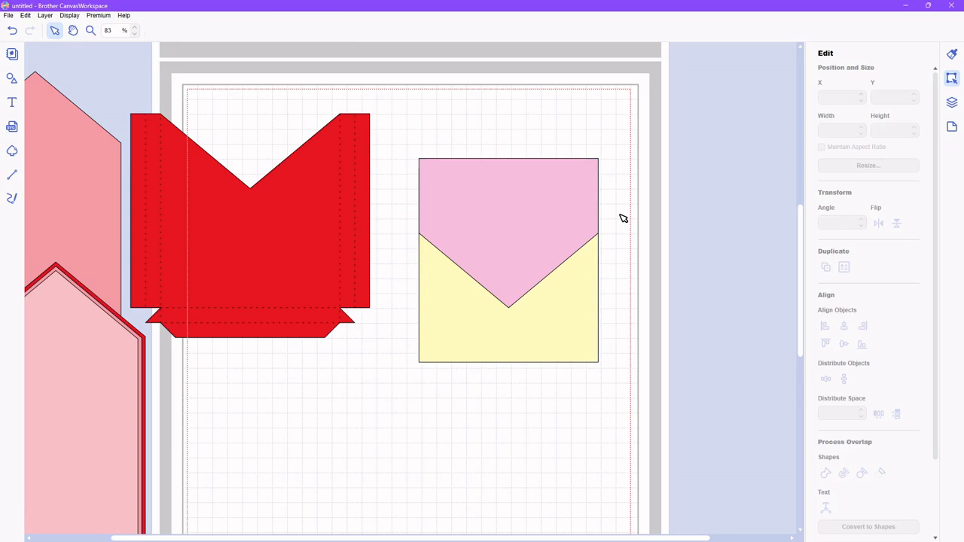
# - Remove the fill from the pink pointed shape lying over the yellow rectangle
pyautogui.click(575, 209)
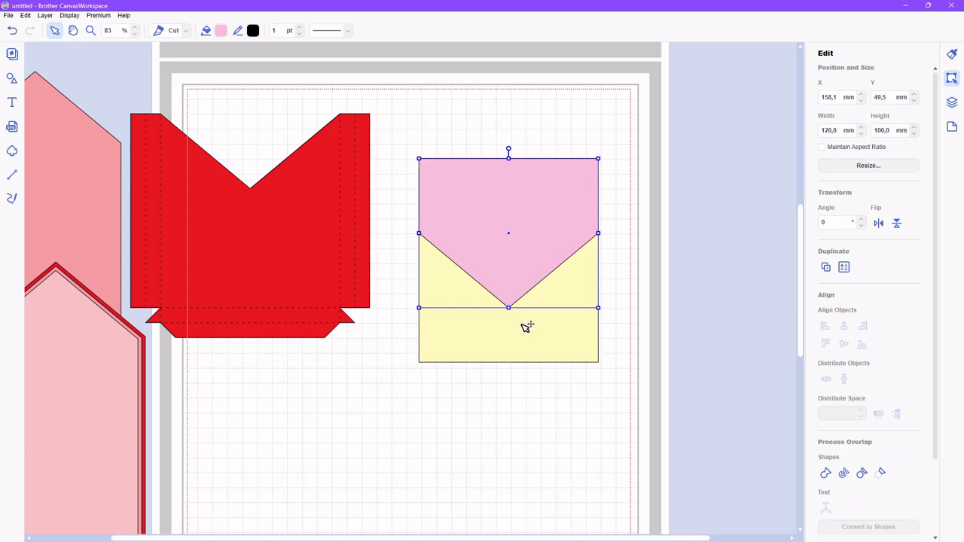
pyautogui.click(221, 31)
pyautogui.click(345, 216)
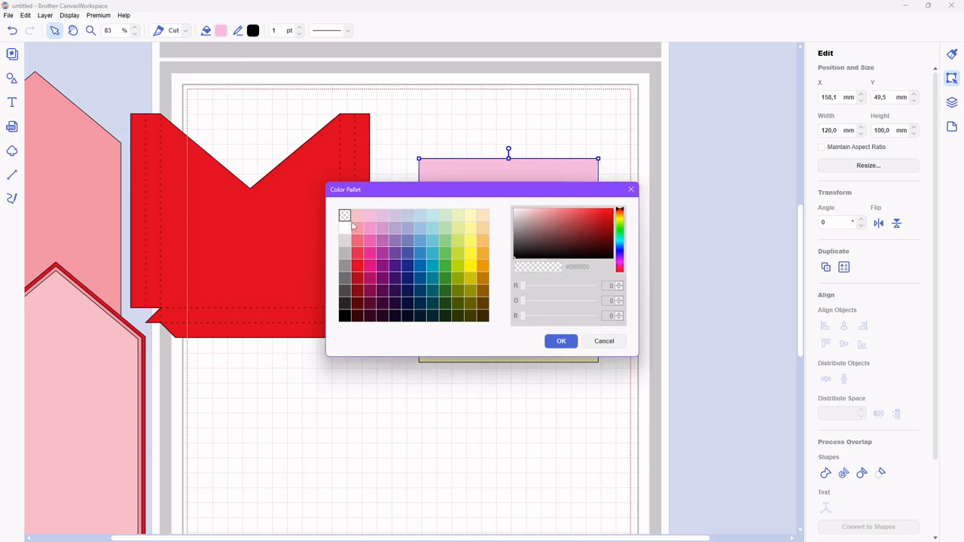
pyautogui.click(563, 341)
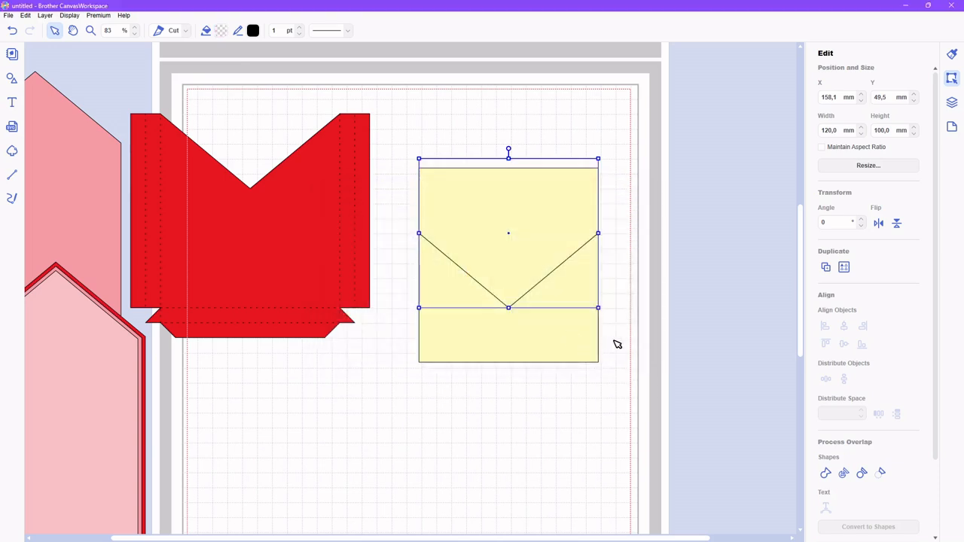
# - Nudge the unfilled pointed shape straight up until its side corners meet the yellow rectangle's top corners
pyautogui.click(89, 32)
pyautogui.moveTo(387, 137); pyautogui.dragTo(640, 287)
pyautogui.scroll(-3, 648, 306)
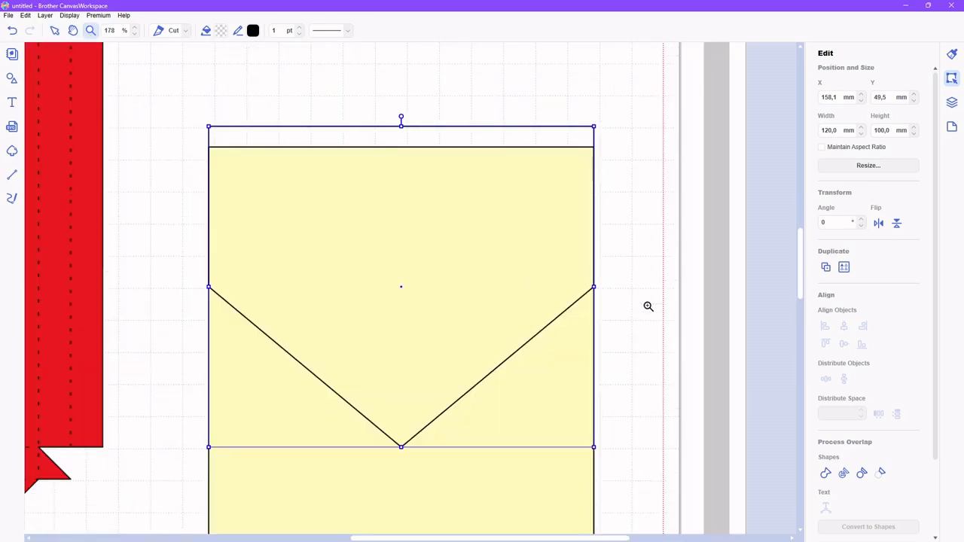
pyautogui.scroll(-2, 647, 306)
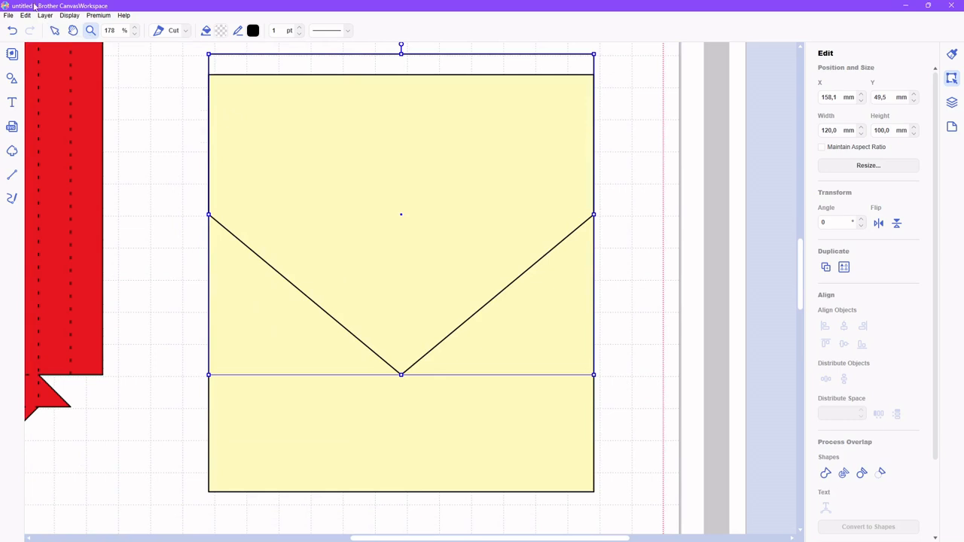
pyautogui.click(55, 33)
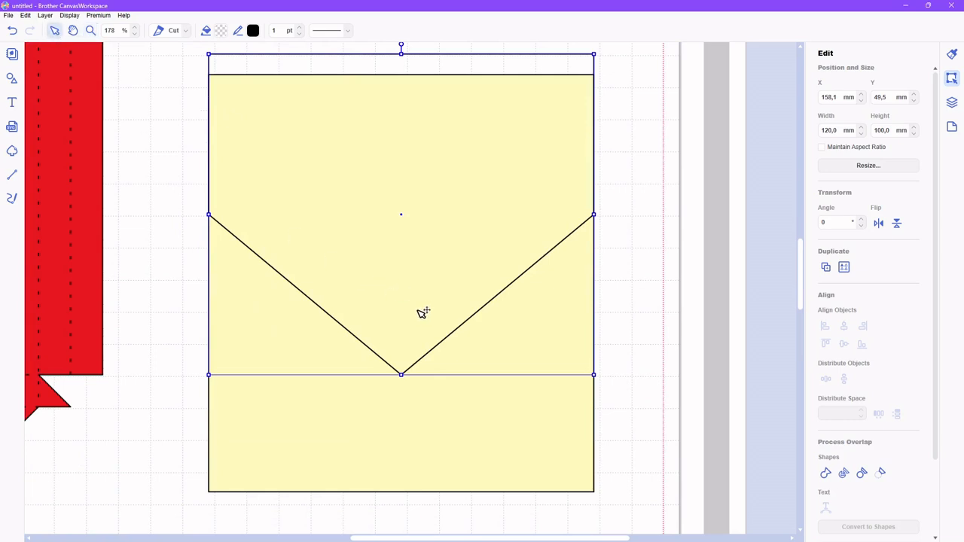
pyautogui.click(626, 299)
pyautogui.click(512, 276)
pyautogui.press('Up')
pyautogui.press('Up')
pyautogui.press('Up')
pyautogui.press('Up')
pyautogui.press('Up')
pyautogui.press('Up')
pyautogui.press('Up')
pyautogui.press('Up')
pyautogui.press('Up')
pyautogui.press('Up')
pyautogui.press('Up')
pyautogui.press('Up')
pyautogui.press('Up')
pyautogui.press('Up')
pyautogui.press('Up')
pyautogui.press('Up')
pyautogui.press('Up')
pyautogui.press('Up')
pyautogui.press('Up')
pyautogui.press('Up')
pyautogui.press('Up')
pyautogui.press('Up')
pyautogui.press('Up')
pyautogui.press('Up')
pyautogui.press('Up')
pyautogui.press('Up')
pyautogui.press('Up')
pyautogui.press('Up')
pyautogui.press('Up')
pyautogui.press('Up')
pyautogui.press('Up')
pyautogui.press('Up')
pyautogui.press('Up')
pyautogui.press('Up')
pyautogui.press('Up')
pyautogui.press('Up')
pyautogui.press('Up')
pyautogui.press('Up')
pyautogui.press('Up')
pyautogui.press('Up')
pyautogui.press('Up')
pyautogui.press('Up')
pyautogui.press('Up')
pyautogui.press('Up')
pyautogui.press('Up')
pyautogui.press('Up')
pyautogui.press('Up')
pyautogui.press('Up')
pyautogui.click(621, 278)
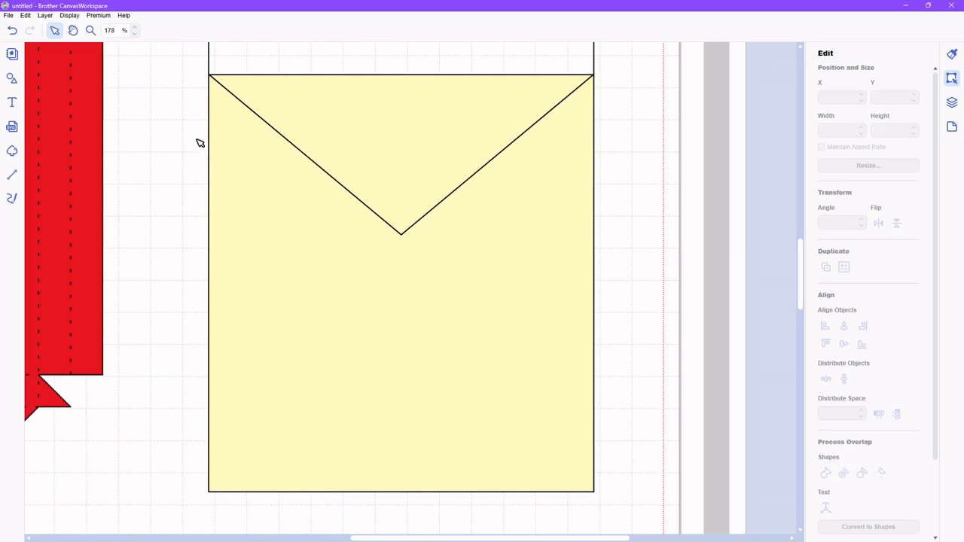
# - Subtract the pointed shape from the yellow rectangle to cut a V notch, and delete the leftover pointed outline
pyautogui.moveTo(167, 59); pyautogui.dragTo(671, 504)
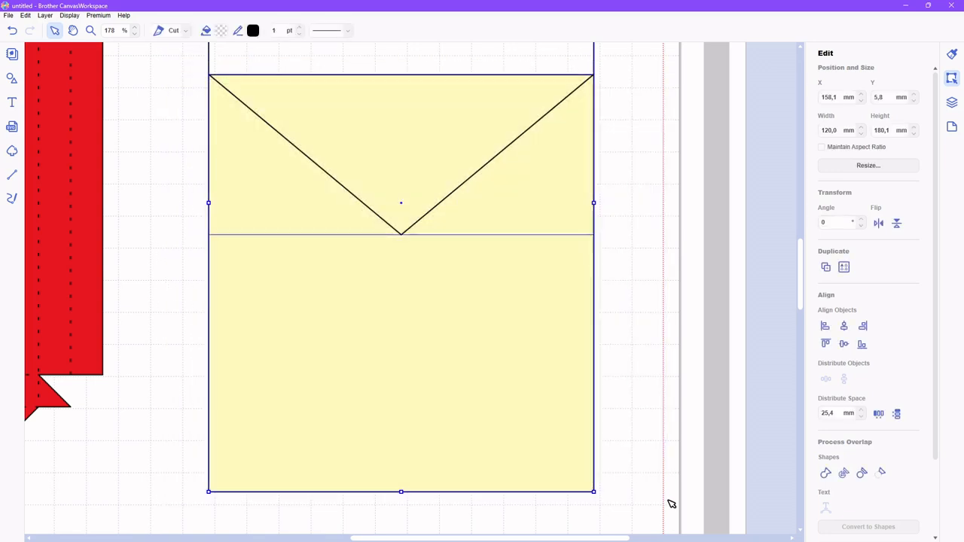
pyautogui.click(863, 474)
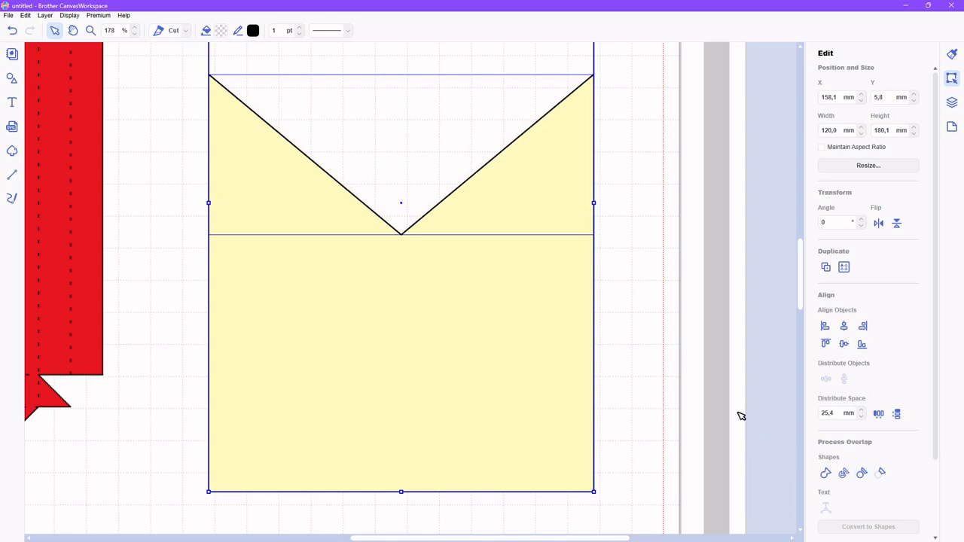
pyautogui.scroll(3, 740, 416)
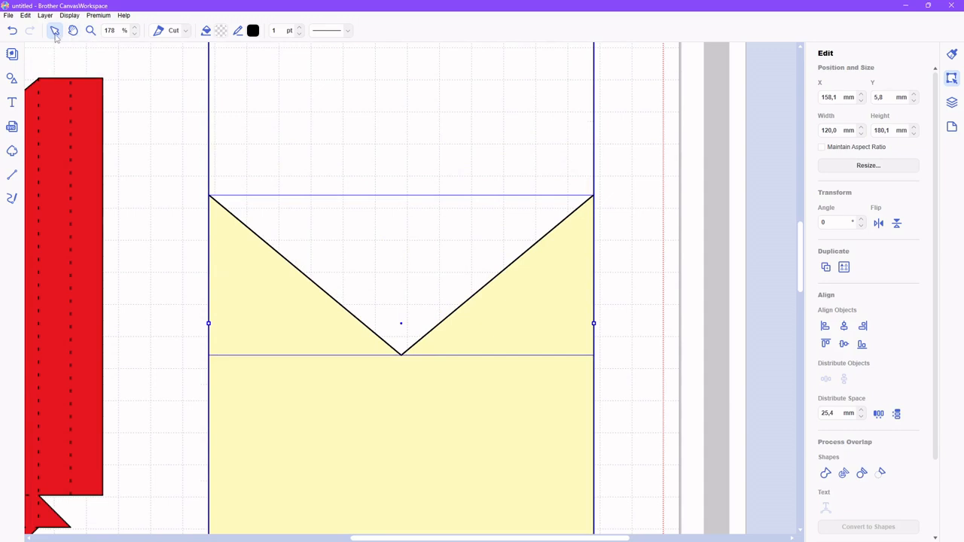
pyautogui.click(181, 113)
pyautogui.click(398, 153)
pyautogui.moveTo(398, 153); pyautogui.dragTo(652, 183)
pyautogui.moveTo(751, 174); pyautogui.dragTo(754, 173)
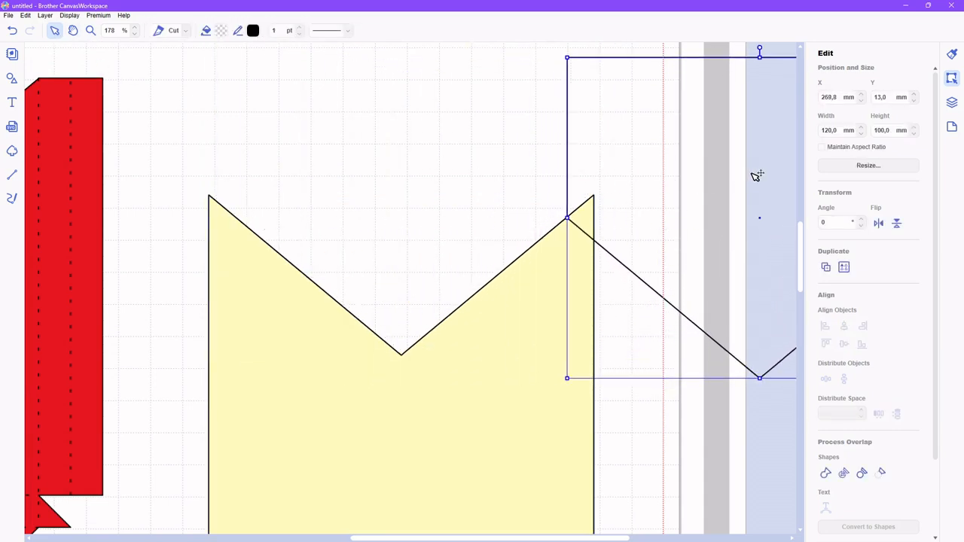
pyautogui.press('Delete')
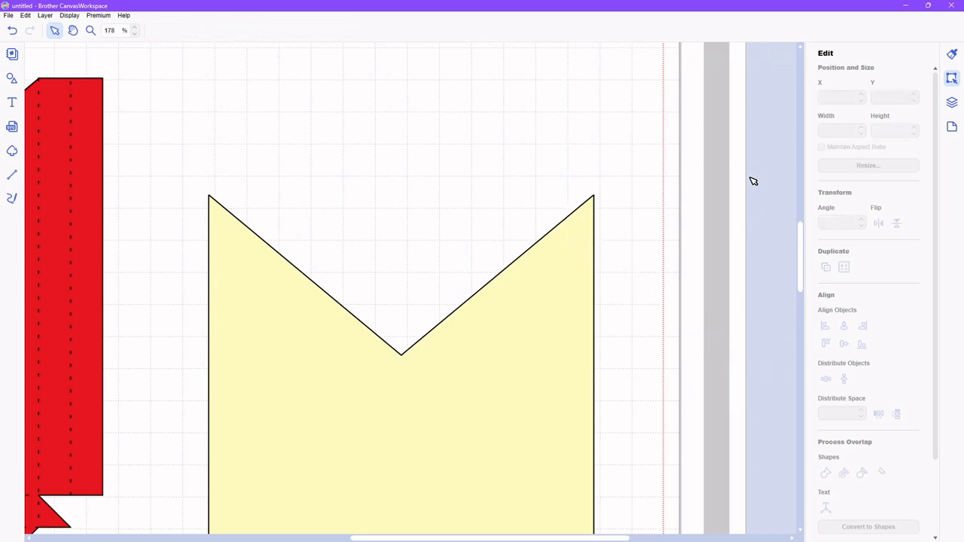
# - Fit the view and reposition the notched yellow panel on the mat beside the red pocket
pyautogui.click(69, 15)
pyautogui.click(83, 48)
pyautogui.moveTo(529, 276); pyautogui.dragTo(559, 254)
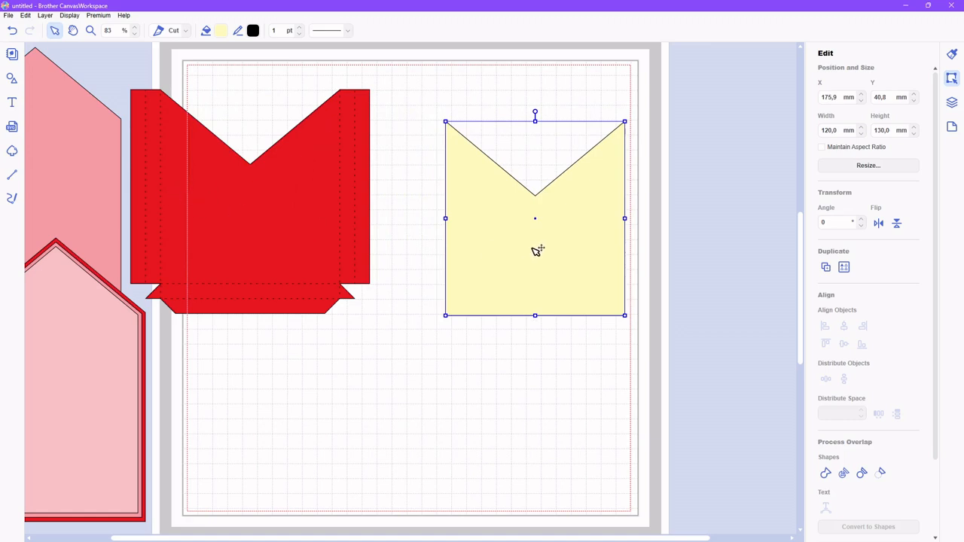
pyautogui.moveTo(546, 244); pyautogui.dragTo(528, 244)
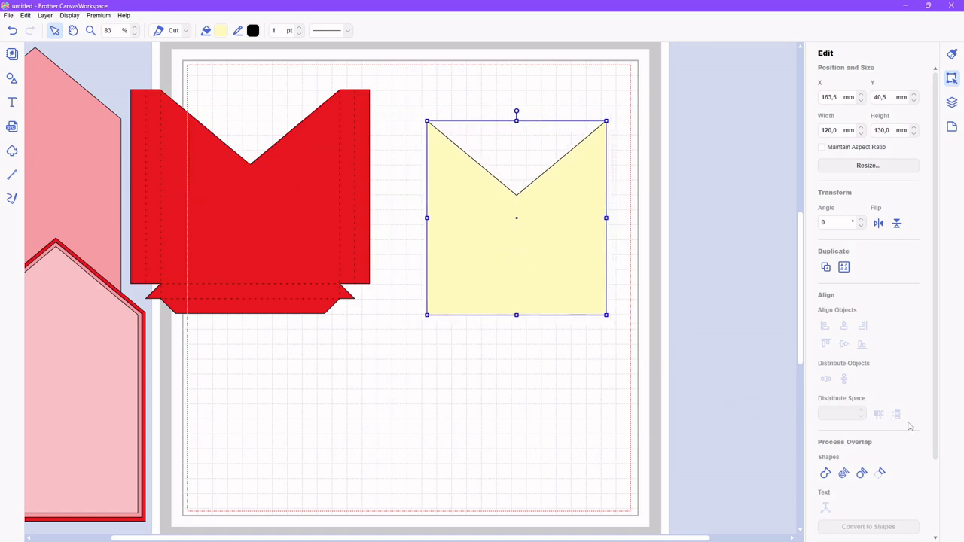
# - Create a 2.5 mm inward offset of the yellow panel with round corners, keeping the original, and fill the offset shape light pink
pyautogui.moveTo(938, 419); pyautogui.dragTo(941, 498)
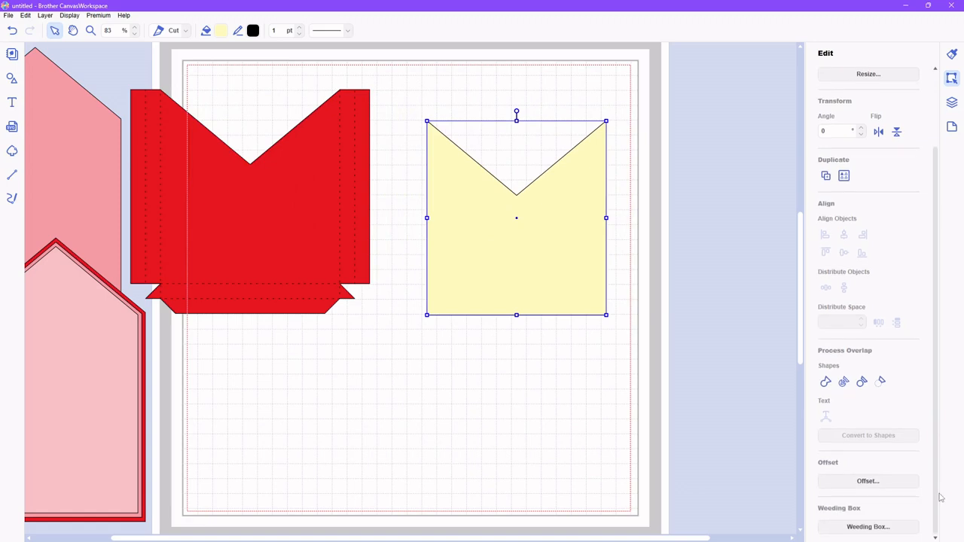
pyautogui.click(876, 486)
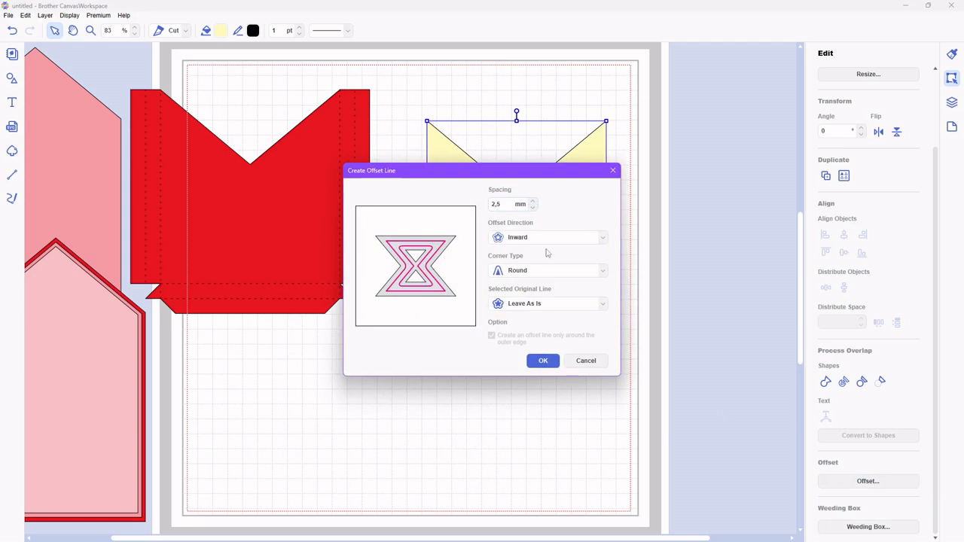
pyautogui.click(543, 361)
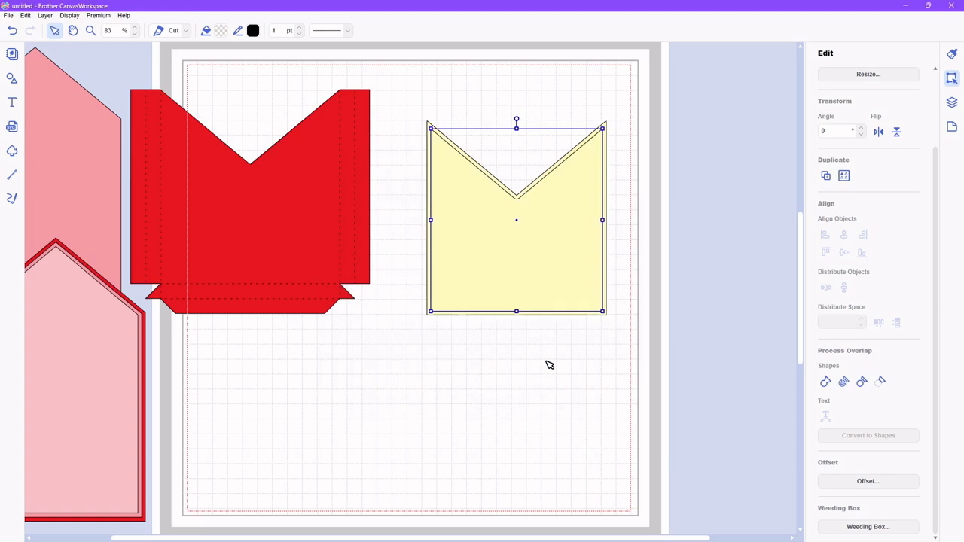
pyautogui.click(222, 32)
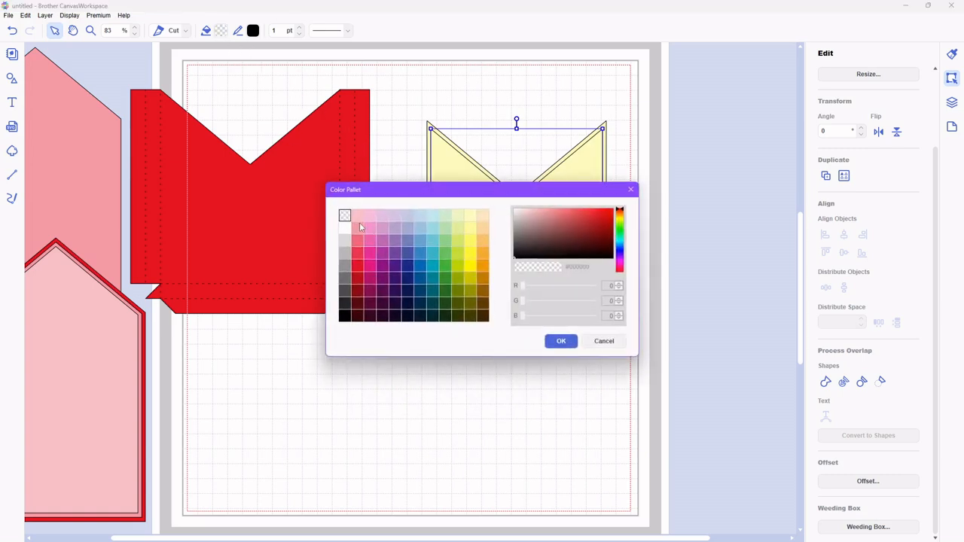
pyautogui.click(358, 216)
pyautogui.click(563, 341)
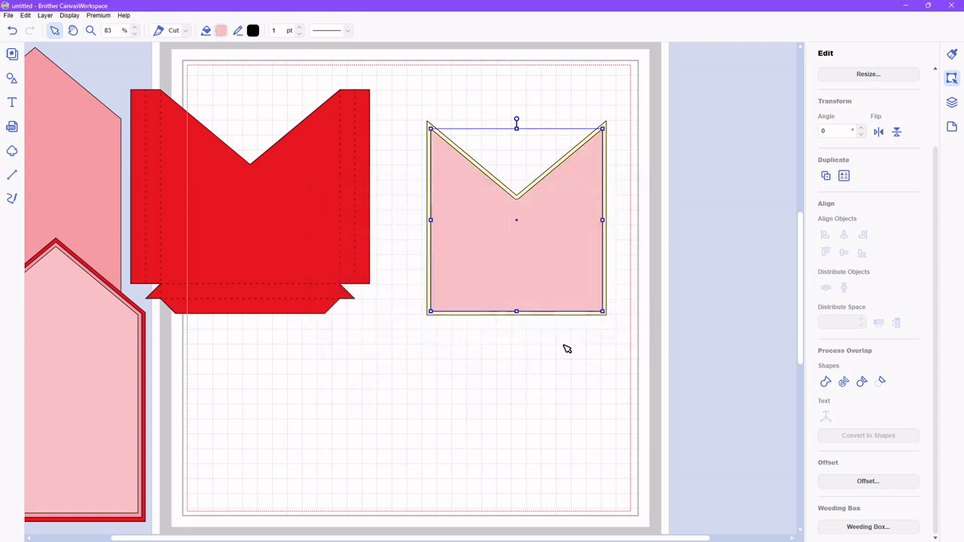
# - Place the light pink notched panel centrally on the red pocket's front and delete the yellow panel
pyautogui.moveTo(521, 229); pyautogui.dragTo(255, 201)
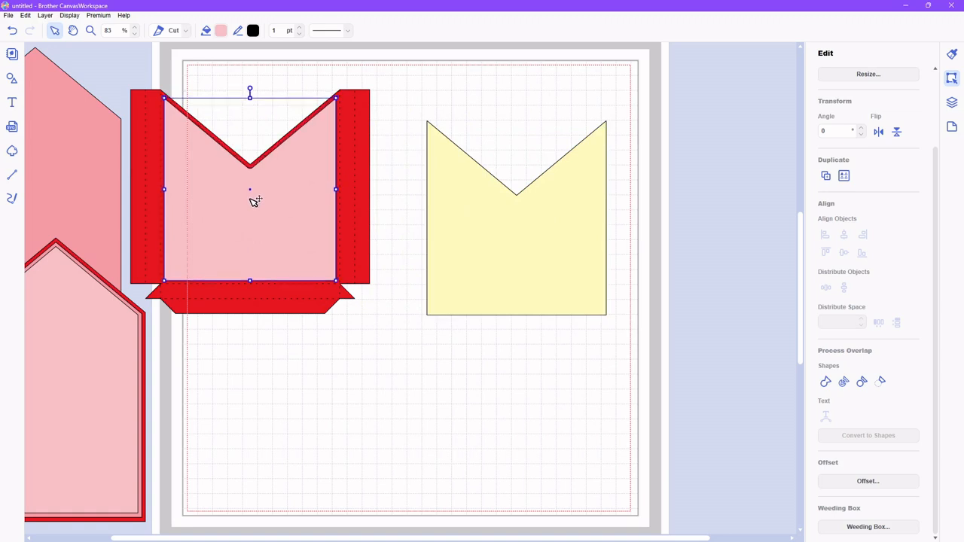
pyautogui.click(547, 255)
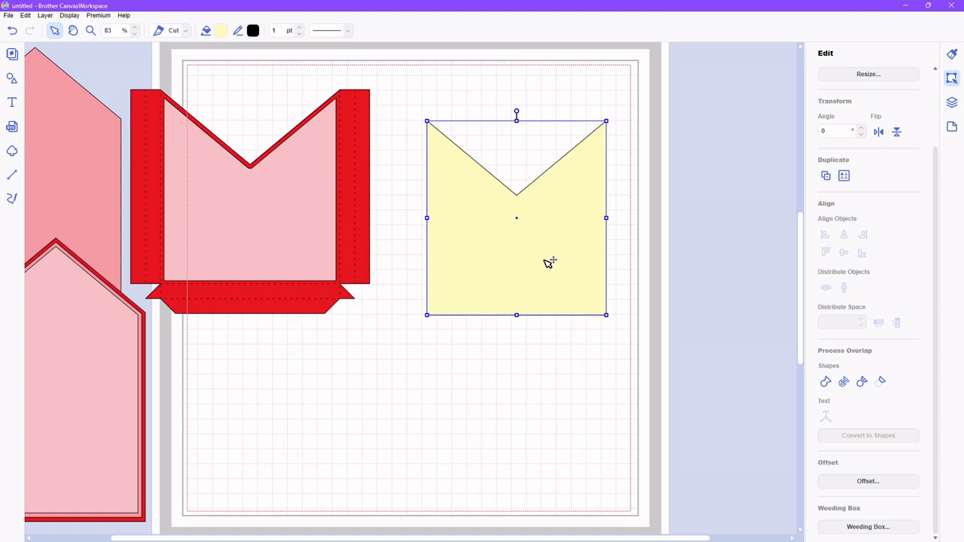
pyautogui.press('Delete')
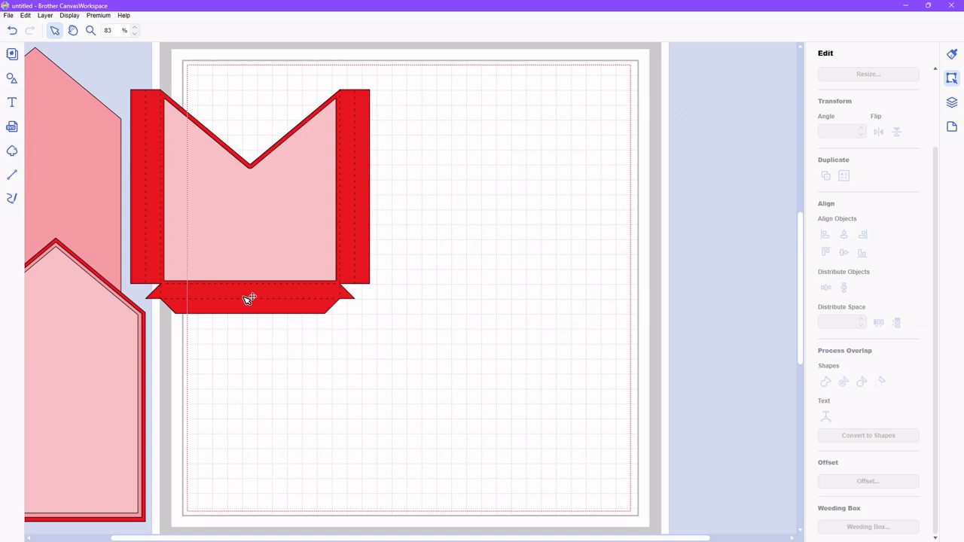
# - Add a basic square on the empty mat area beside the red pocket and resize it to 5 × 125 mm
pyautogui.click(11, 78)
pyautogui.click(70, 91)
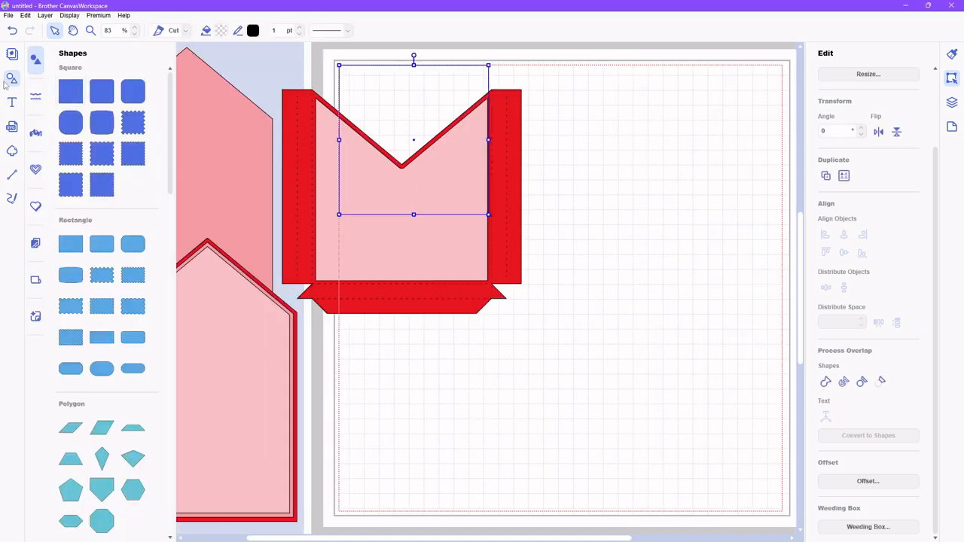
pyautogui.click(12, 79)
pyautogui.moveTo(265, 134); pyautogui.dragTo(489, 155)
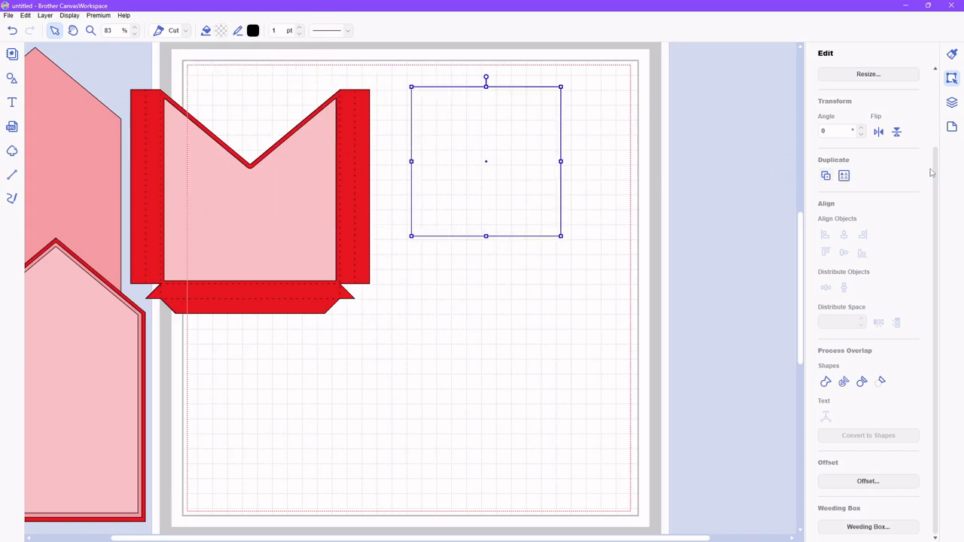
pyautogui.moveTo(937, 179); pyautogui.dragTo(938, 88)
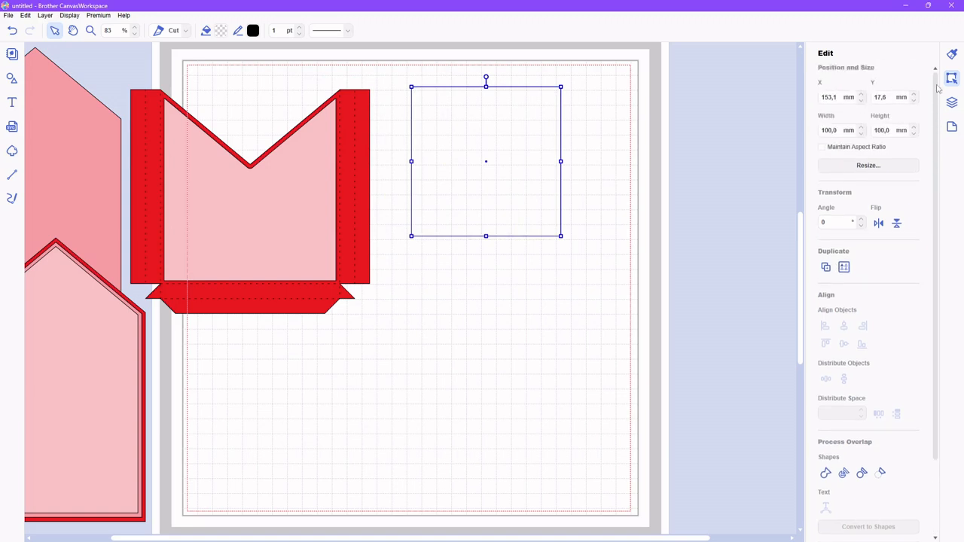
pyautogui.doubleClick(837, 131)
pyautogui.write('5')
pyautogui.press('Return')
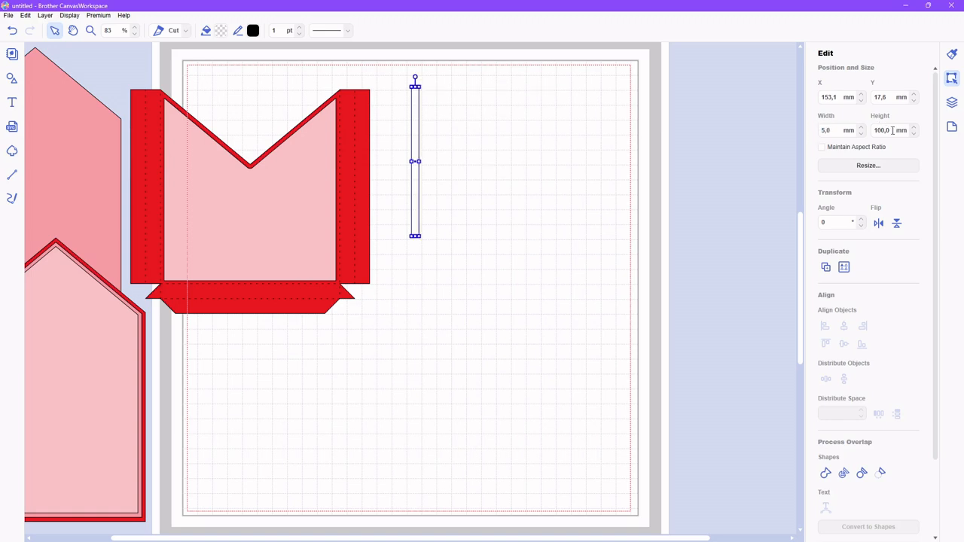
pyautogui.doubleClick(892, 131)
pyautogui.write('125')
pyautogui.press('Return')
# - Fill the narrow strip with light pink #F9C1C7 and move it slightly closer to the red pocket
pyautogui.click(221, 32)
pyautogui.click(357, 217)
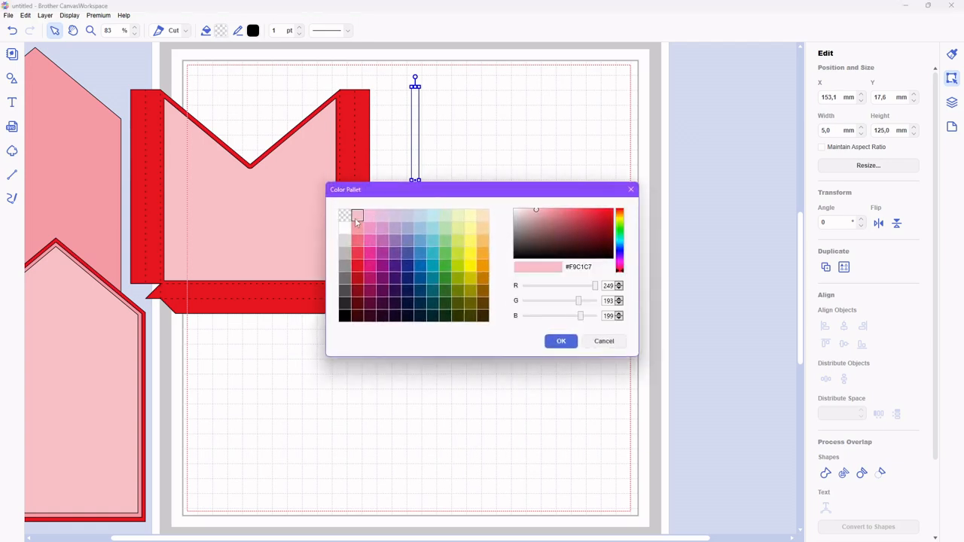
pyautogui.click(561, 341)
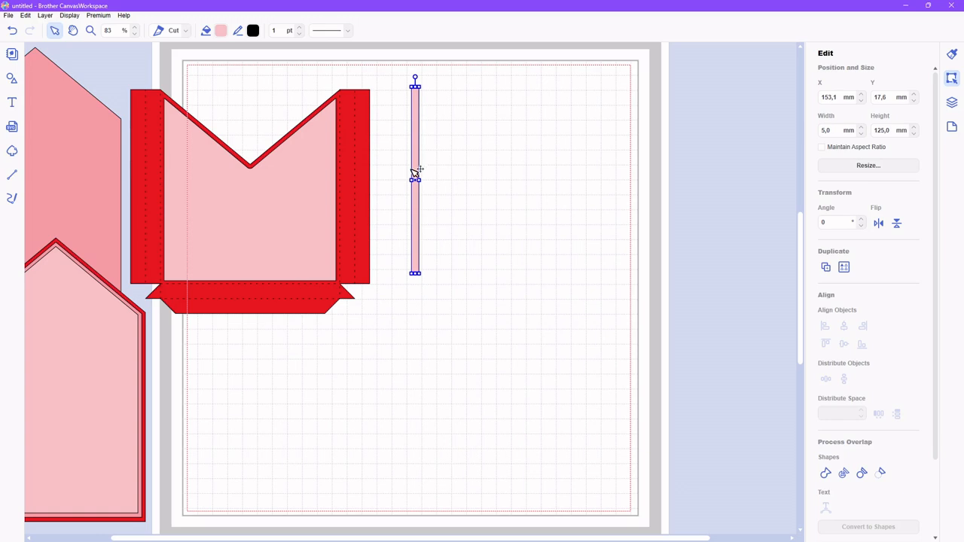
pyautogui.moveTo(420, 178)
pyautogui.mouseDown()
pyautogui.moveTo(364, 195)
pyautogui.moveTo(351, 186)
pyautogui.moveTo(411, 179)
pyautogui.mouseUp()
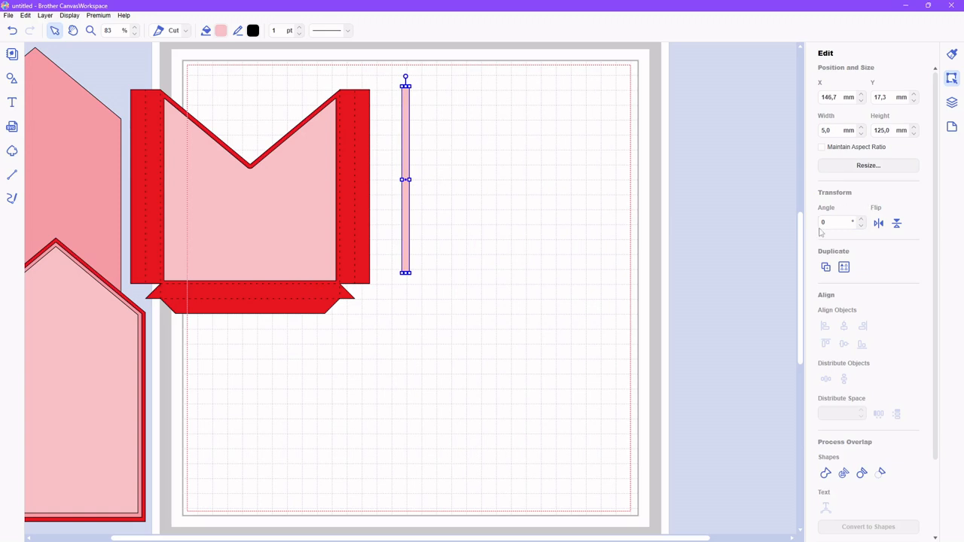
# - Duplicate the pink strip twice, keeping one copy next to the original and setting the other farther away
pyautogui.click(826, 268)
pyautogui.click(826, 268)
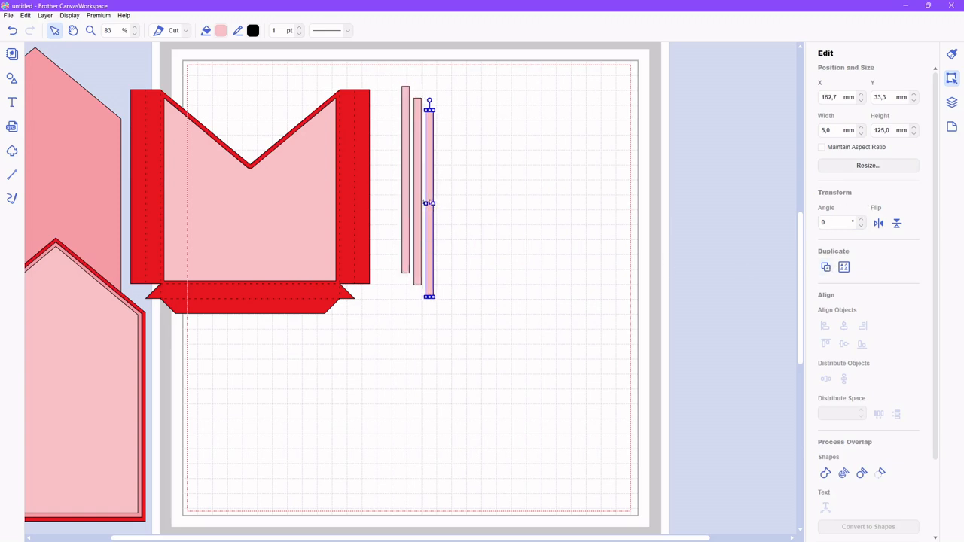
pyautogui.moveTo(423, 196); pyautogui.dragTo(471, 204)
pyautogui.click(434, 208)
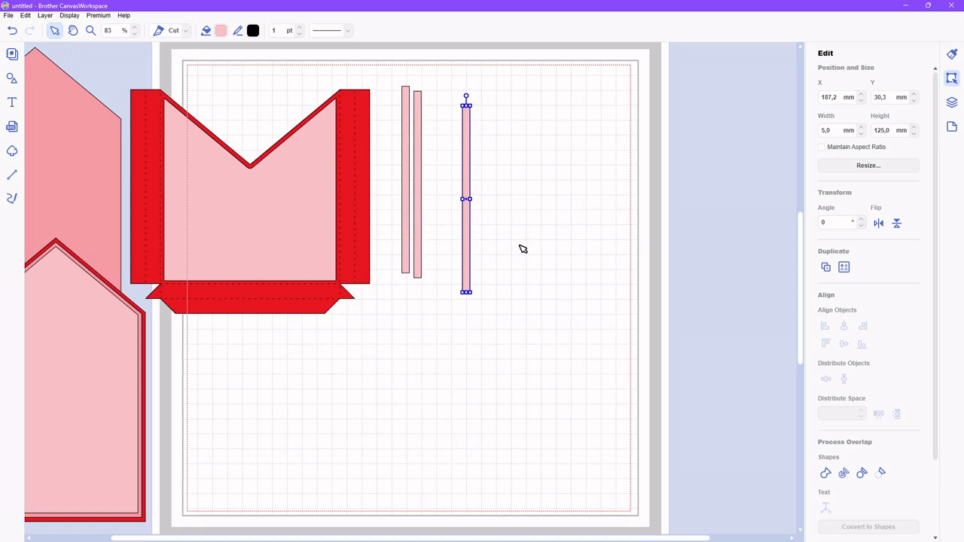
# - Set the third strip's height to 115 mm and place it next to the other two strips
pyautogui.moveTo(891, 131); pyautogui.dragTo(871, 134)
pyautogui.write('115')
pyautogui.press('Return')
pyautogui.moveTo(469, 195); pyautogui.dragTo(434, 191)
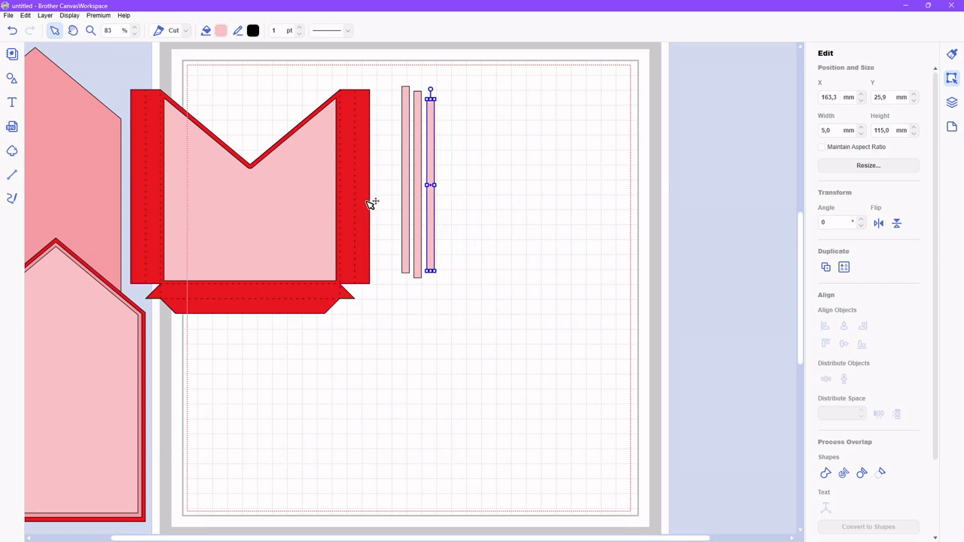
# - Add a basic square and place it on the empty mat area below the narrow pink strips
pyautogui.scroll(-2, 371, 203)
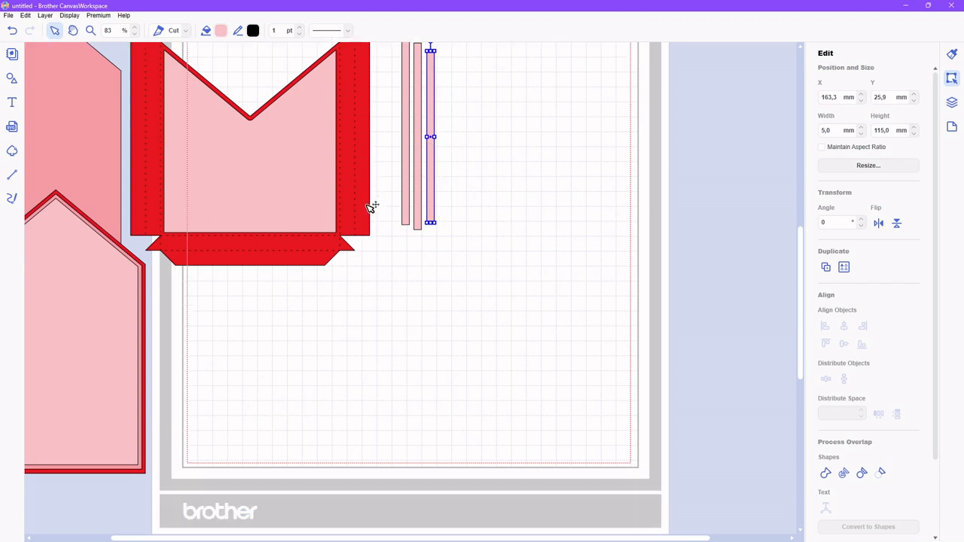
pyautogui.moveTo(356, 541)
pyautogui.click(11, 81)
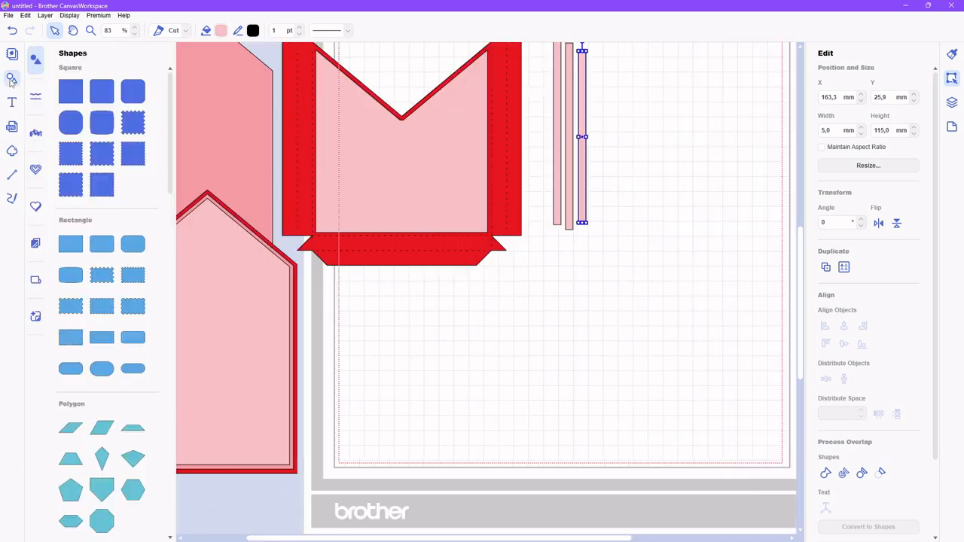
pyautogui.click(70, 91)
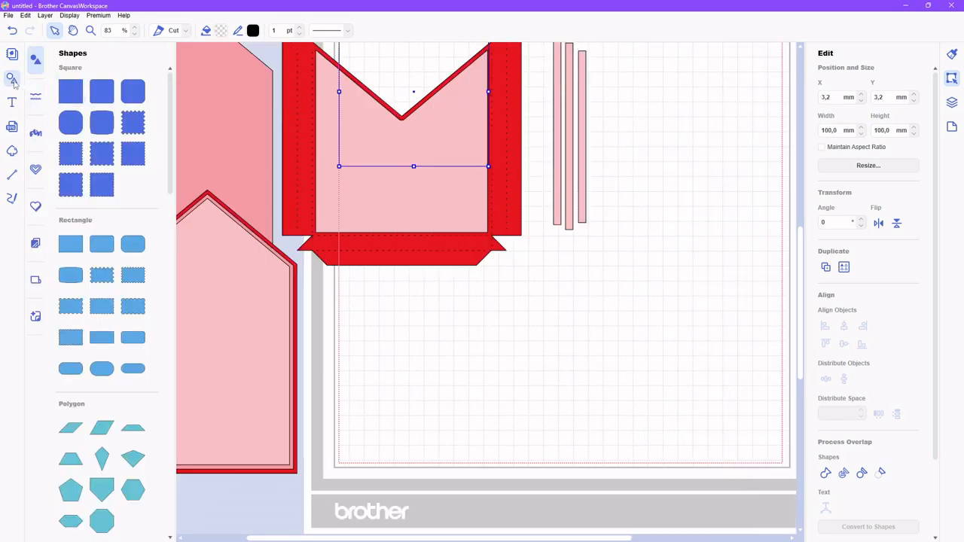
pyautogui.moveTo(413, 96); pyautogui.dragTo(640, 345)
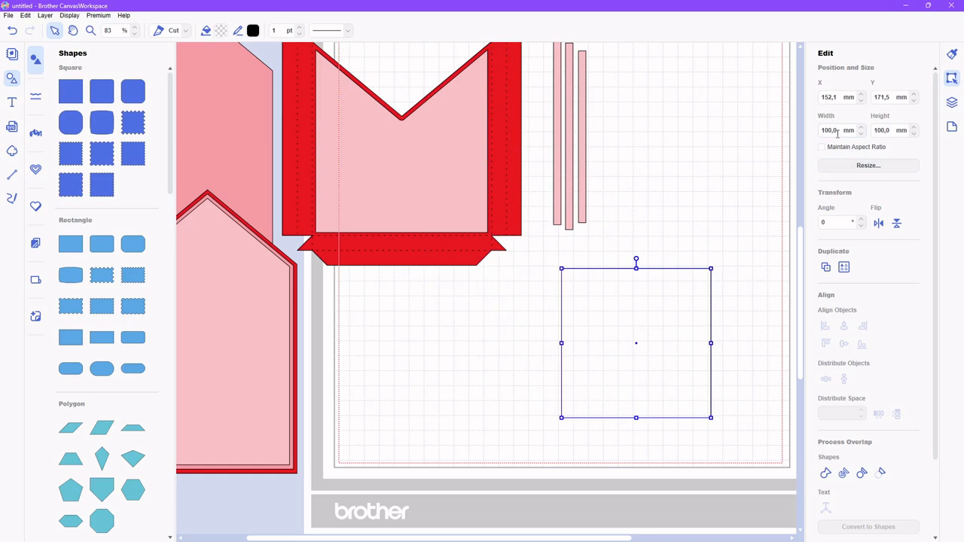
# - Resize the new square to 130 × 120 mm and nudge it slightly away from the mat's lower edge
pyautogui.moveTo(839, 133); pyautogui.dragTo(814, 136)
pyautogui.write('130')
pyautogui.press('Return')
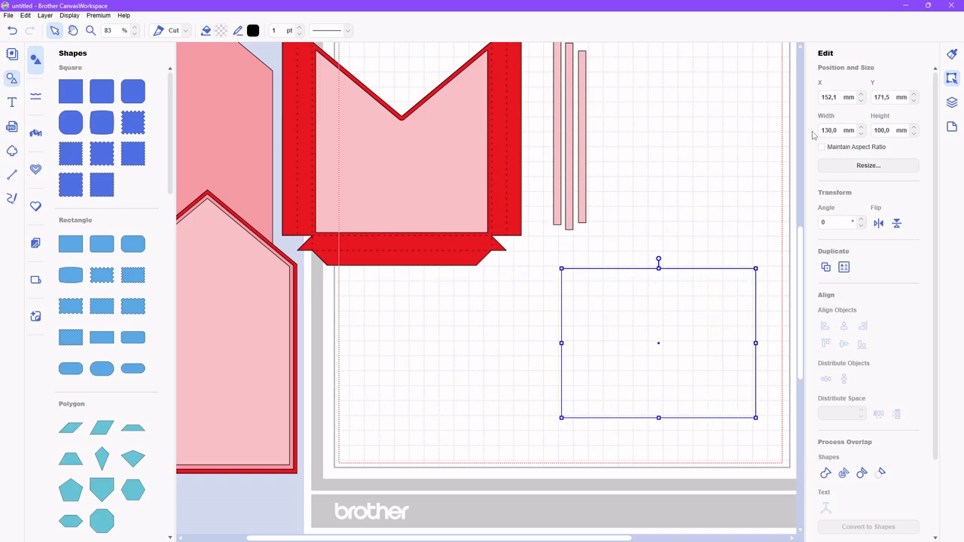
pyautogui.moveTo(891, 131); pyautogui.dragTo(856, 133)
pyautogui.write('120')
pyautogui.press('Return')
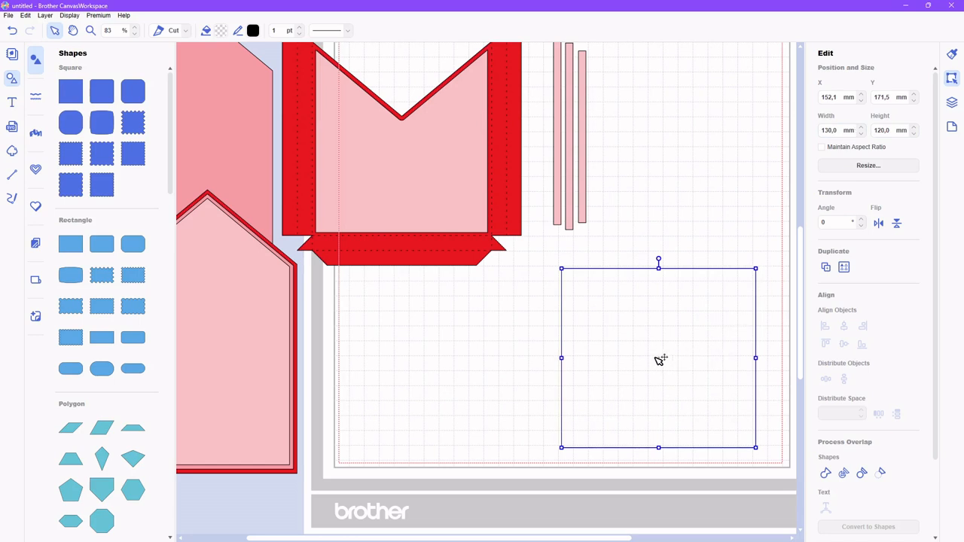
pyautogui.moveTo(663, 357)
pyautogui.mouseDown()
pyautogui.moveTo(194, 356)
pyautogui.moveTo(208, 355)
pyautogui.moveTo(312, 275)
pyautogui.moveTo(444, 378)
pyautogui.moveTo(665, 376)
pyautogui.moveTo(680, 351)
pyautogui.moveTo(659, 349)
pyautogui.mouseUp()
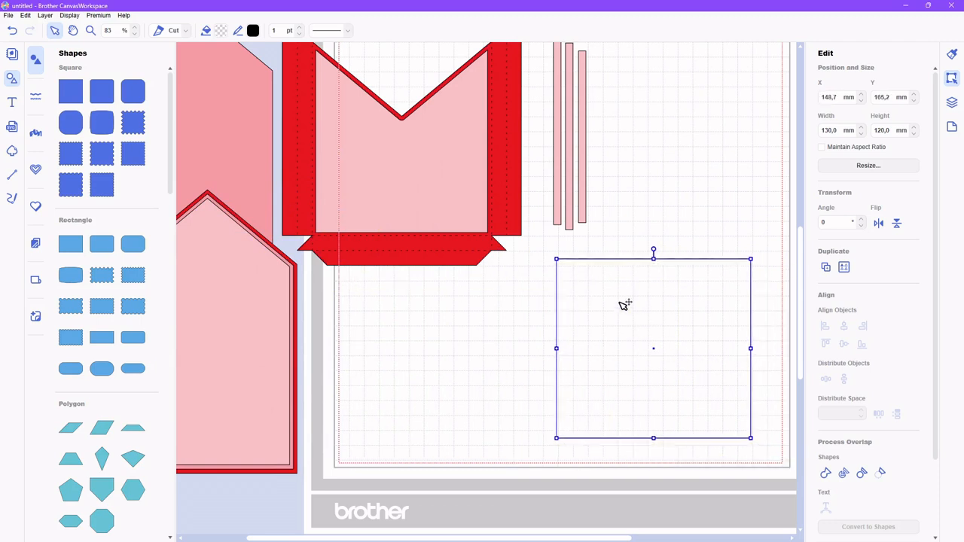
# - Fill the rectangle with light yellow #FFFBBF and shift it slightly toward the red pocket's side
pyautogui.click(220, 31)
pyautogui.click(471, 216)
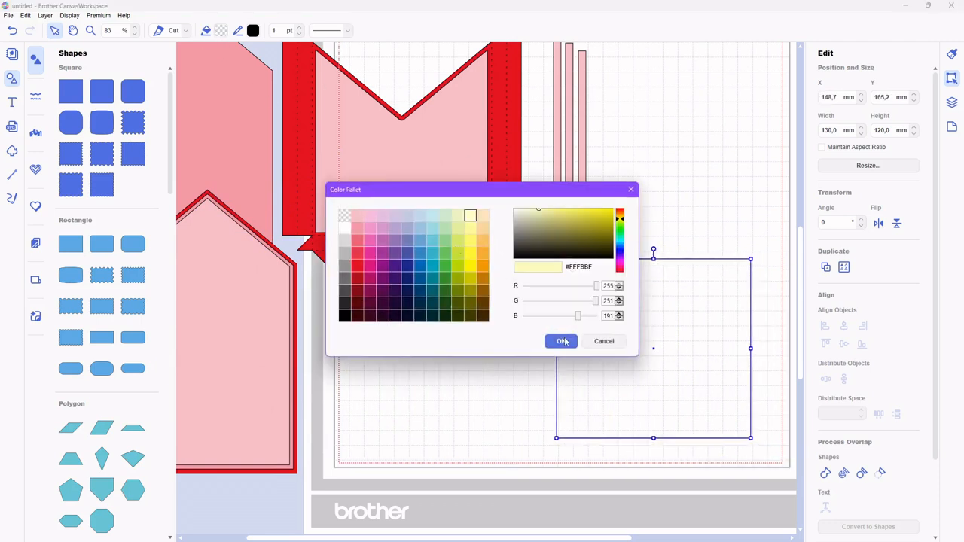
pyautogui.click(562, 342)
pyautogui.moveTo(663, 355); pyautogui.dragTo(633, 349)
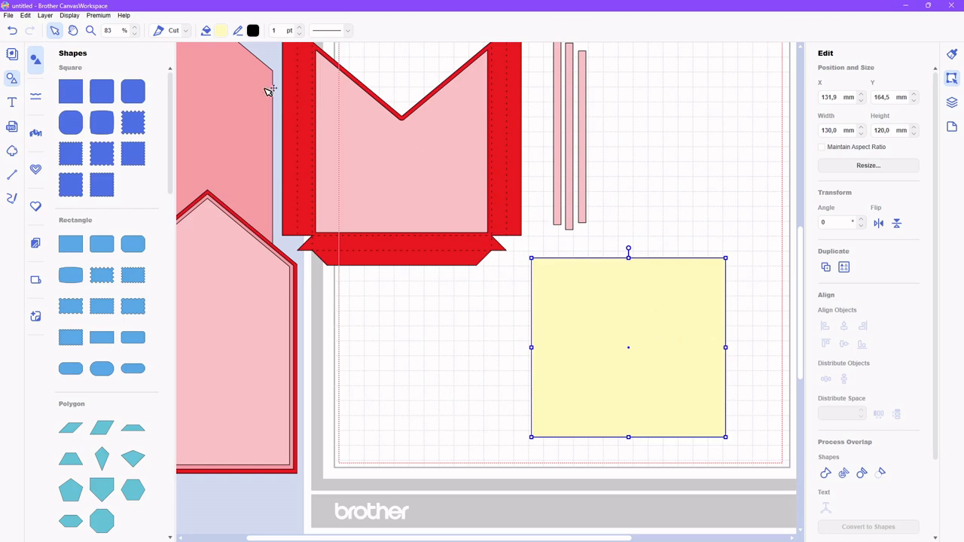
# - Turn on snapping to the 10 mm grid and align the yellow rectangle with the grid lines
pyautogui.click(952, 127)
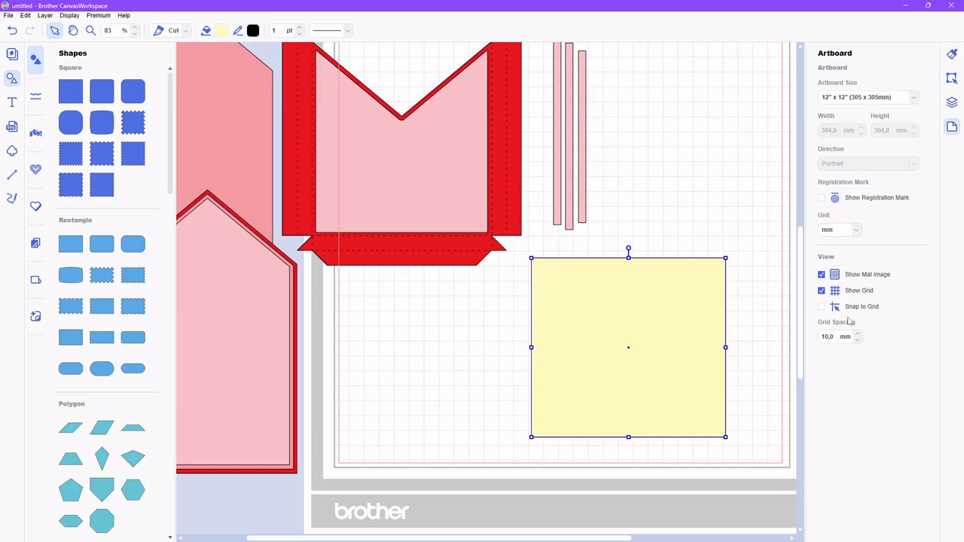
pyautogui.click(821, 308)
pyautogui.moveTo(634, 346); pyautogui.dragTo(630, 341)
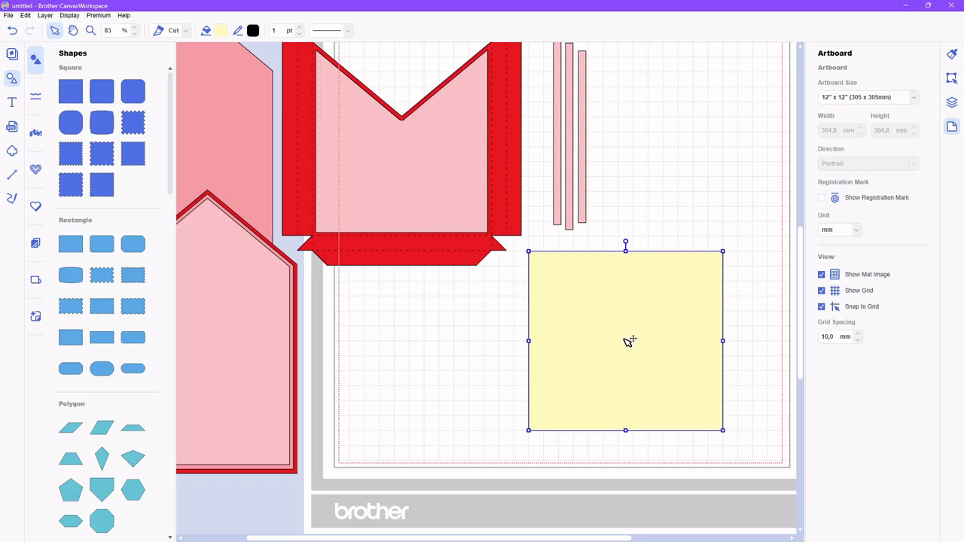
# - Make the rectangle's fill transparent so that only its outline is drawn
pyautogui.click(221, 31)
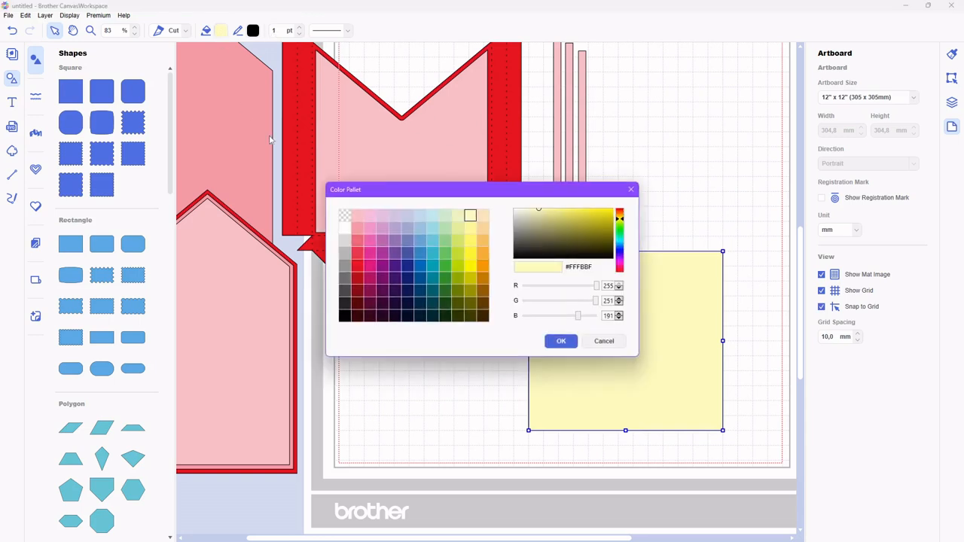
pyautogui.click(344, 218)
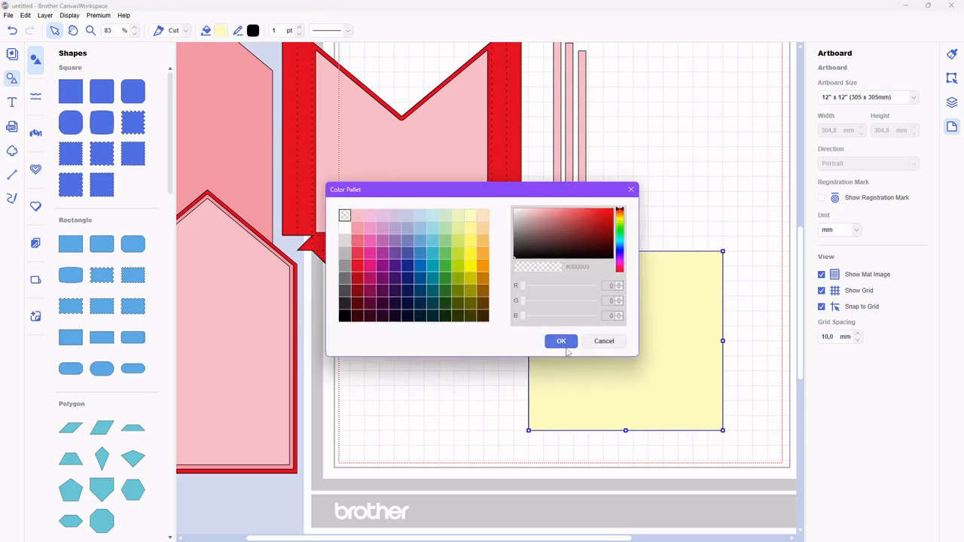
pyautogui.click(561, 341)
# - Add two path points on the rectangle's right edge, one 10 mm above the lower corner and one 10 mm below the upper corner
pyautogui.click(89, 31)
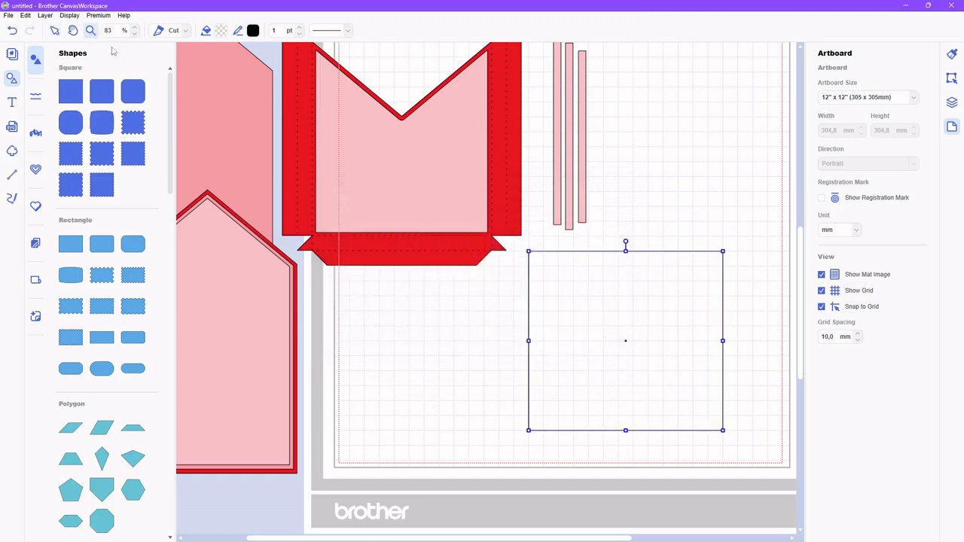
pyautogui.moveTo(503, 229); pyautogui.dragTo(785, 469)
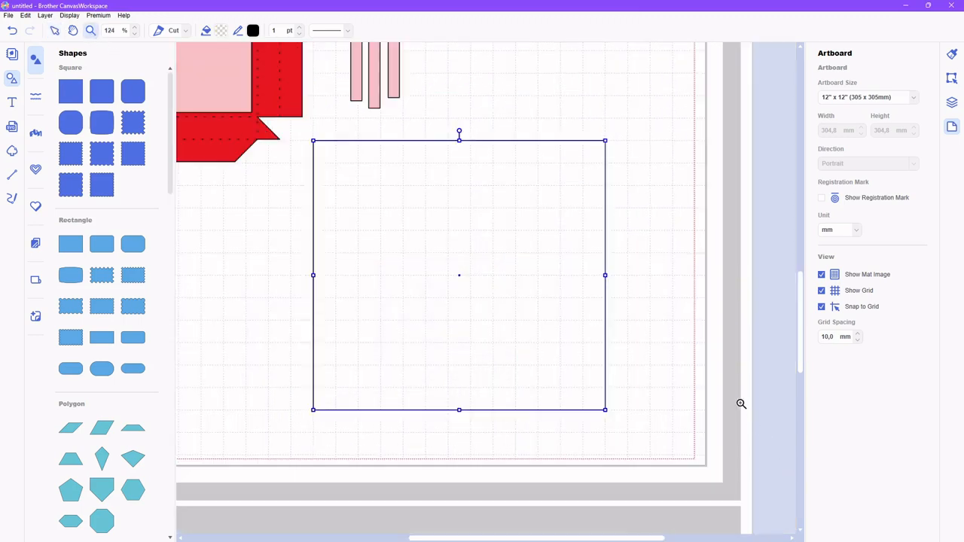
pyautogui.click(54, 30)
pyautogui.doubleClick(466, 280)
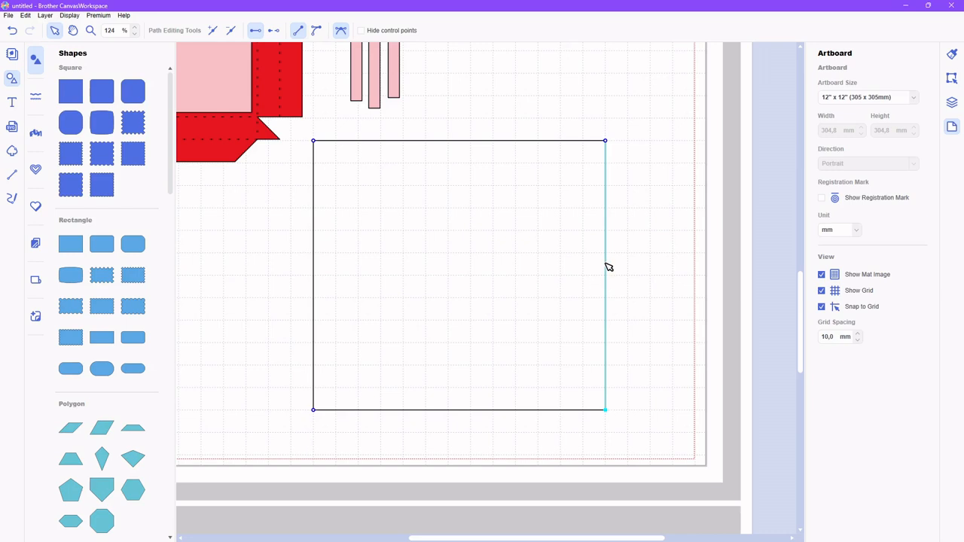
pyautogui.click(212, 30)
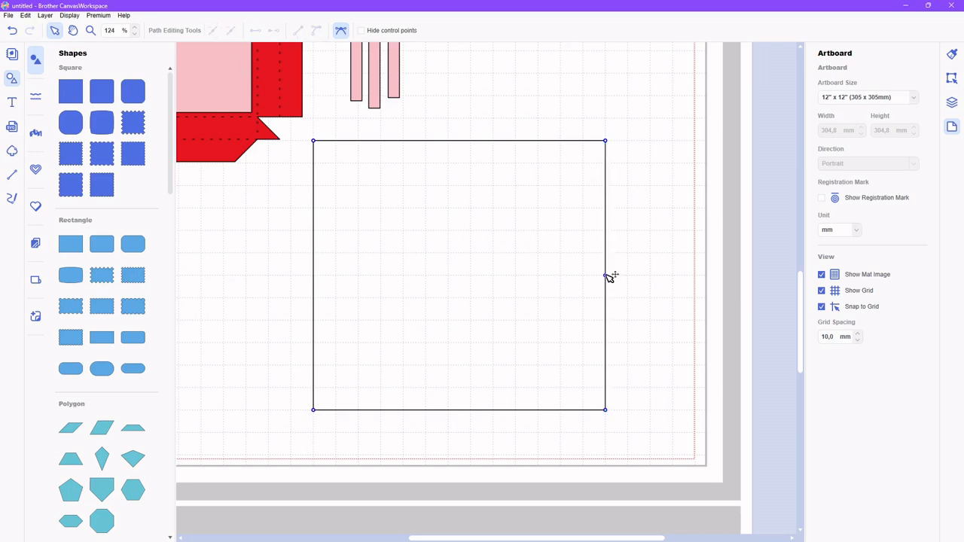
pyautogui.moveTo(608, 277); pyautogui.dragTo(605, 387)
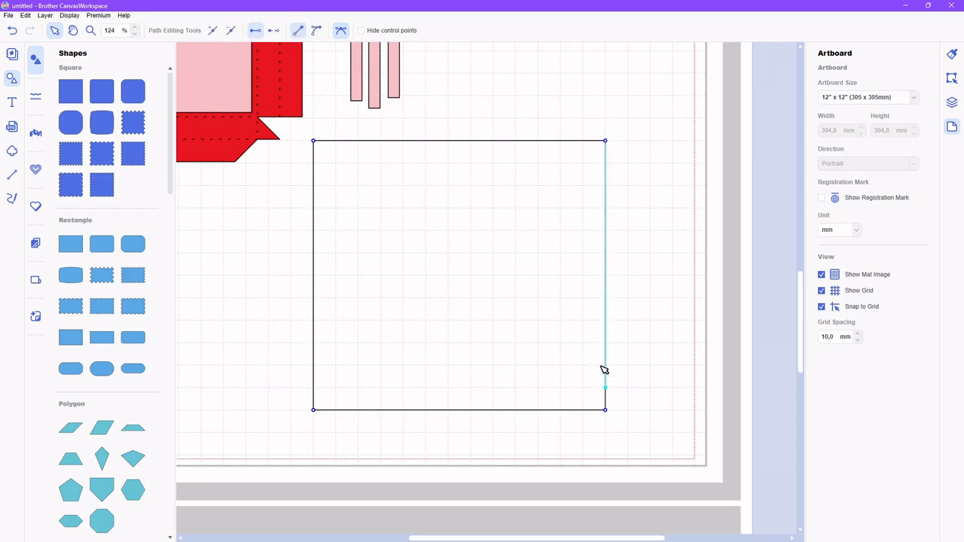
pyautogui.click(214, 32)
pyautogui.moveTo(609, 267); pyautogui.dragTo(612, 171)
# - Move the rectangle's lower-right and upper-right corner points 10 mm inward to bevel both corners
pyautogui.click(607, 410)
pyautogui.moveTo(606, 409); pyautogui.dragTo(583, 410)
pyautogui.click(607, 141)
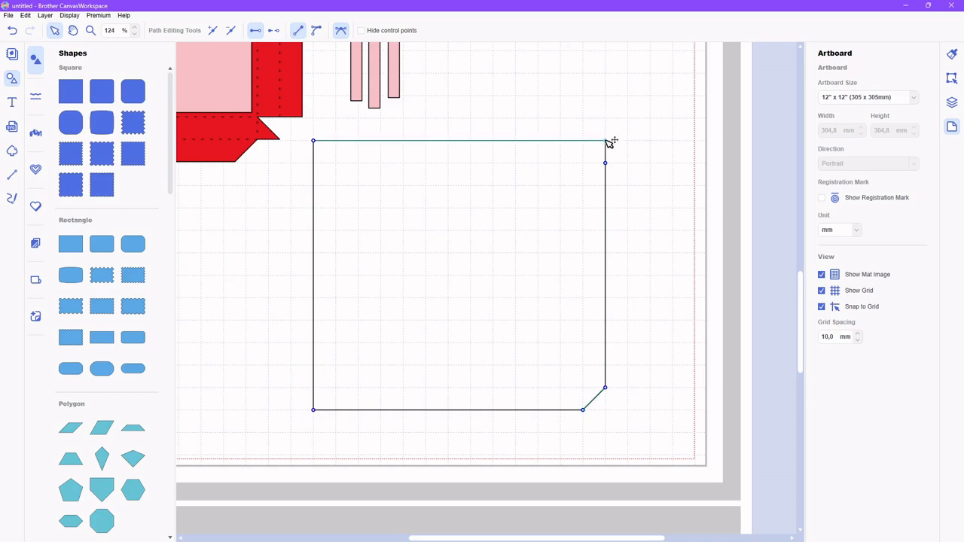
pyautogui.moveTo(607, 142); pyautogui.dragTo(585, 141)
# - Draw a vertical fold line between the inner ends of the two bevels and give it a dotted line style
pyautogui.click(11, 78)
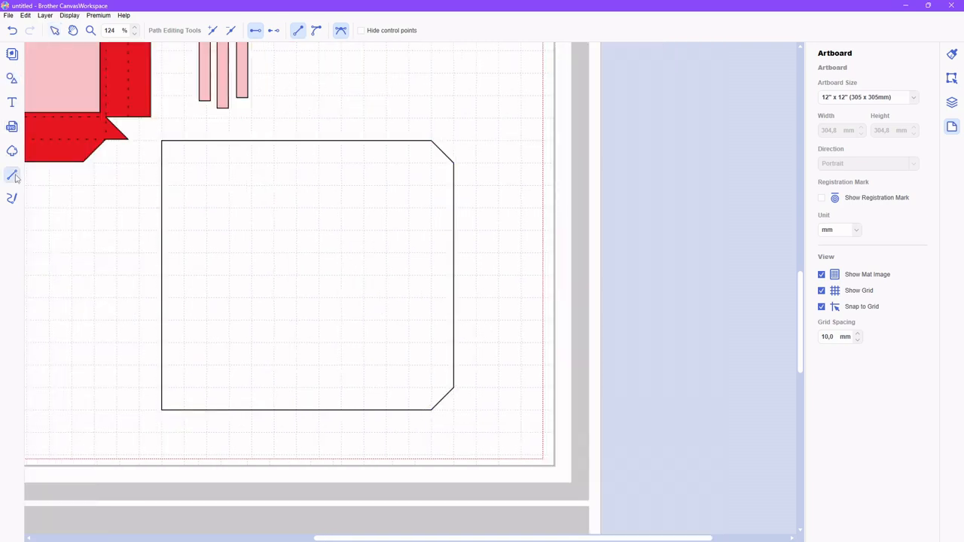
pyautogui.click(11, 175)
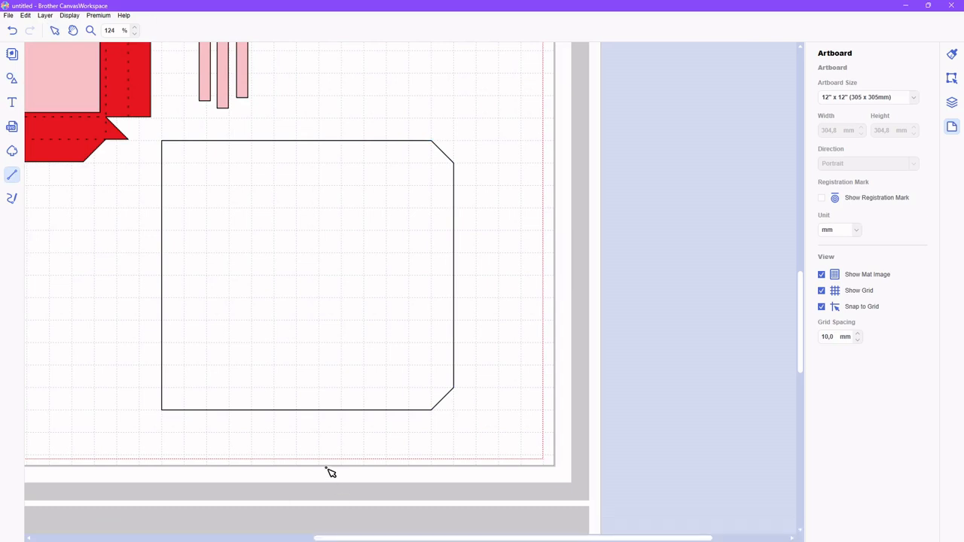
pyautogui.hscroll(-2, 326, 471)
pyautogui.hscroll(-5, 317, 482)
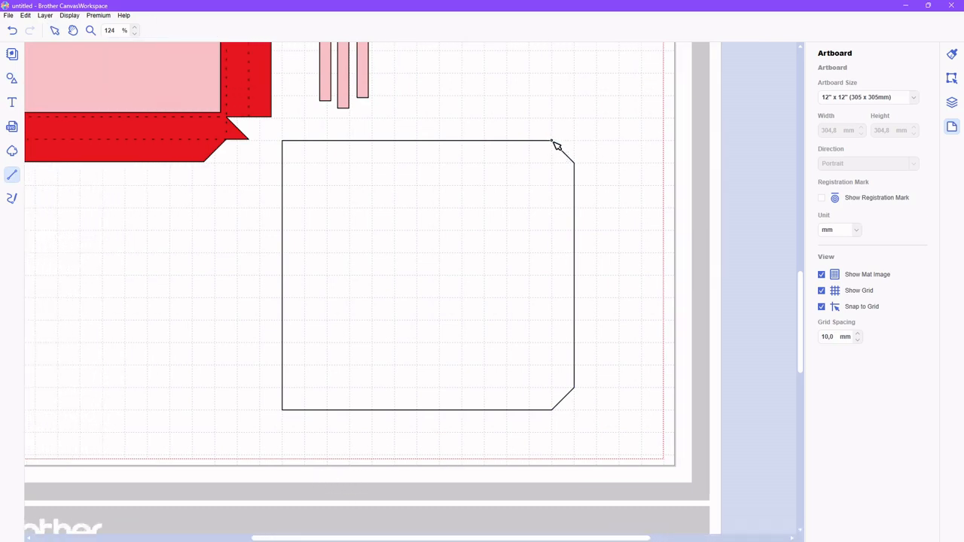
pyautogui.click(552, 141)
pyautogui.click(552, 410)
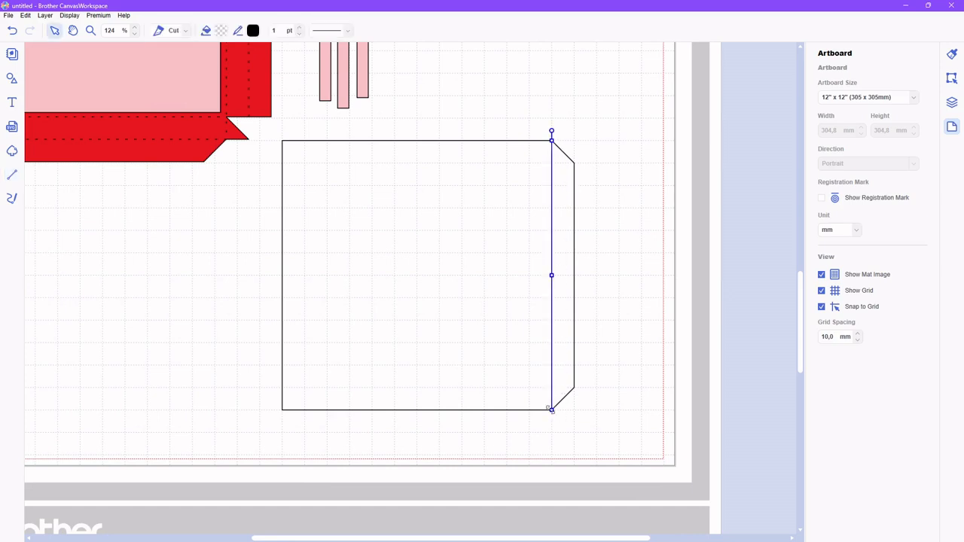
pyautogui.click(348, 31)
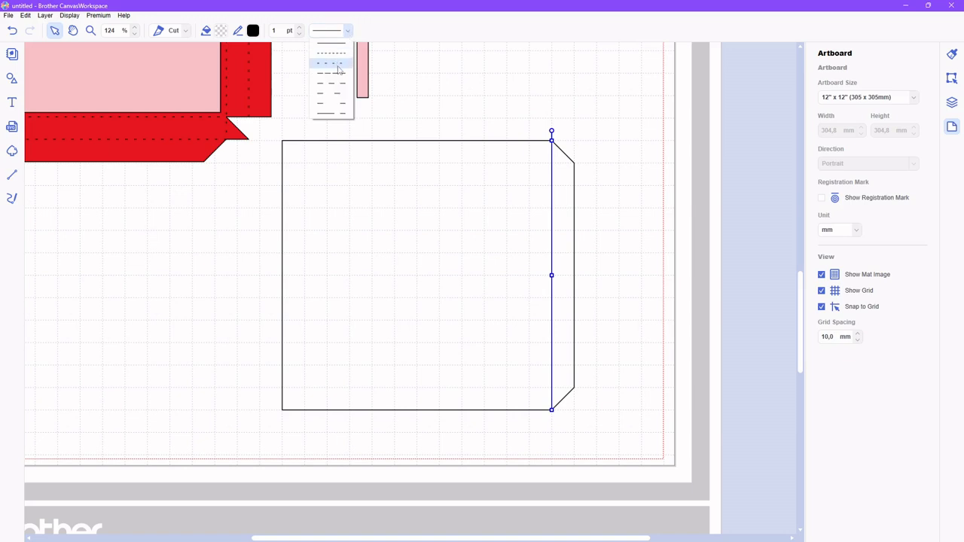
pyautogui.click(338, 67)
pyautogui.click(620, 189)
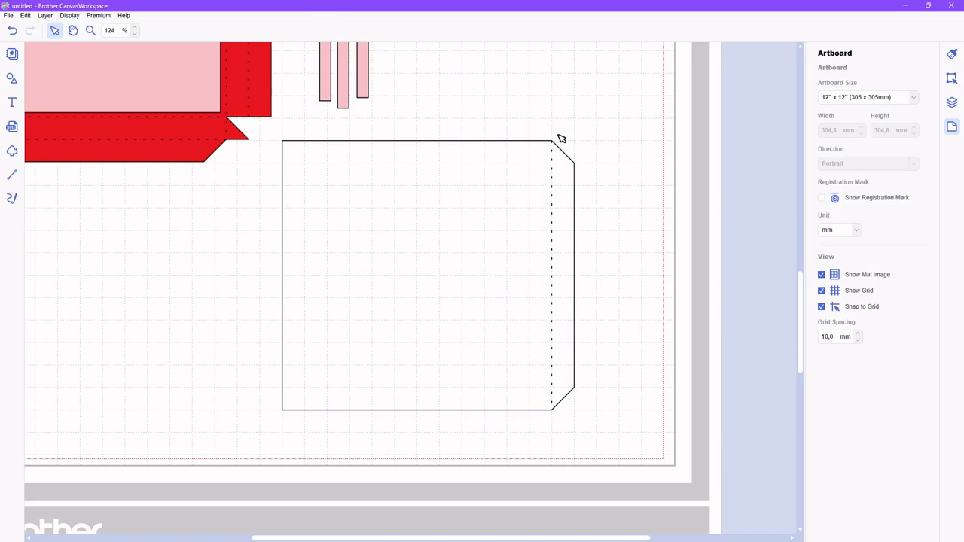
# - Group the beveled outline with its dotted fold line and collapse the group in the layer list
pyautogui.moveTo(468, 113); pyautogui.dragTo(644, 374)
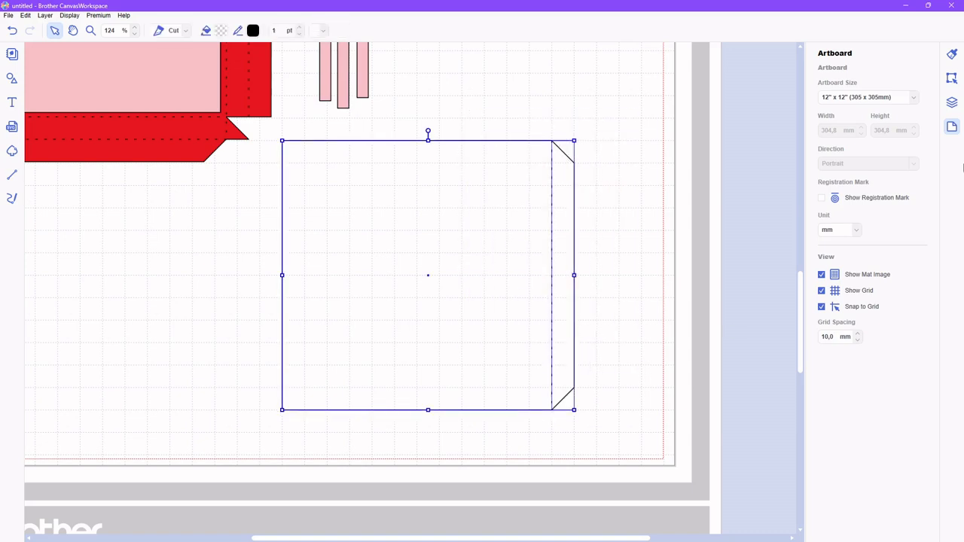
pyautogui.click(952, 104)
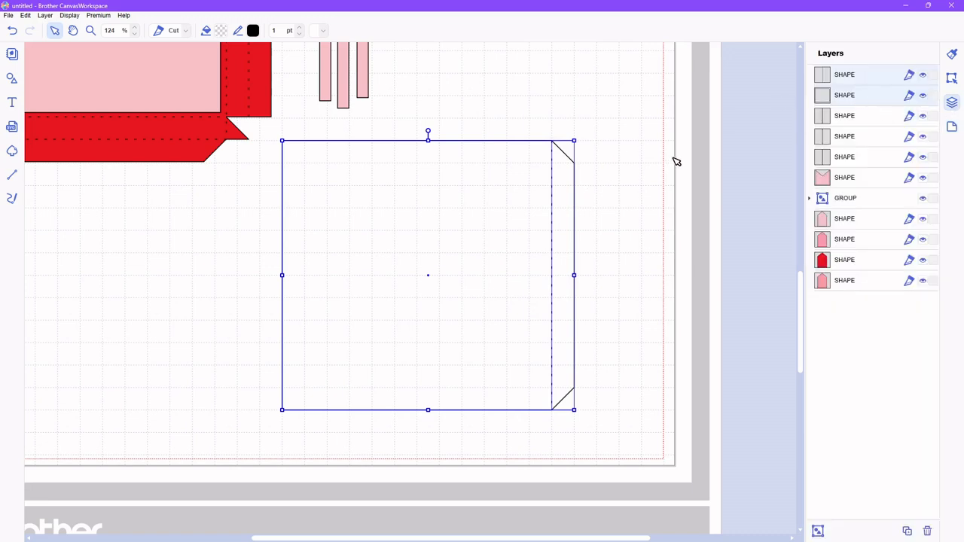
pyautogui.rightClick(429, 278)
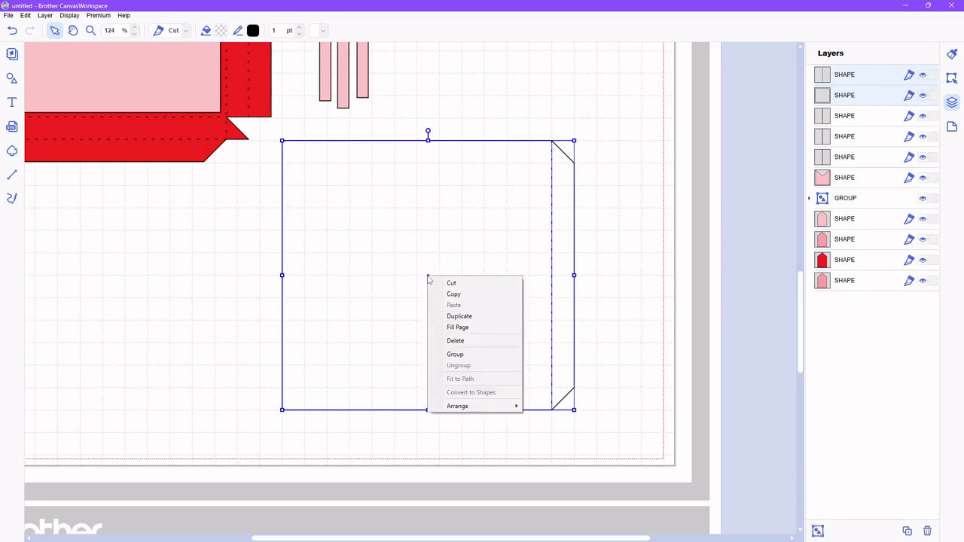
pyautogui.click(455, 355)
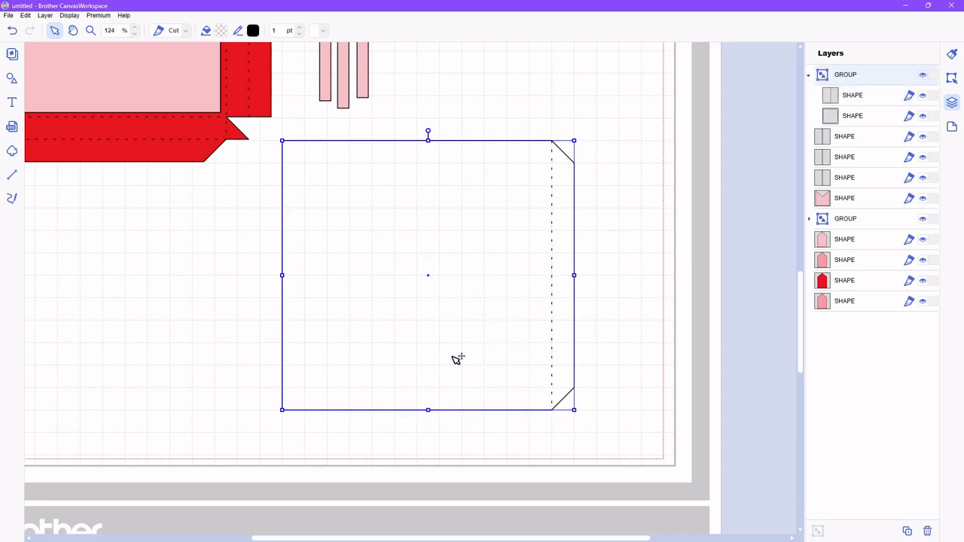
pyautogui.click(808, 77)
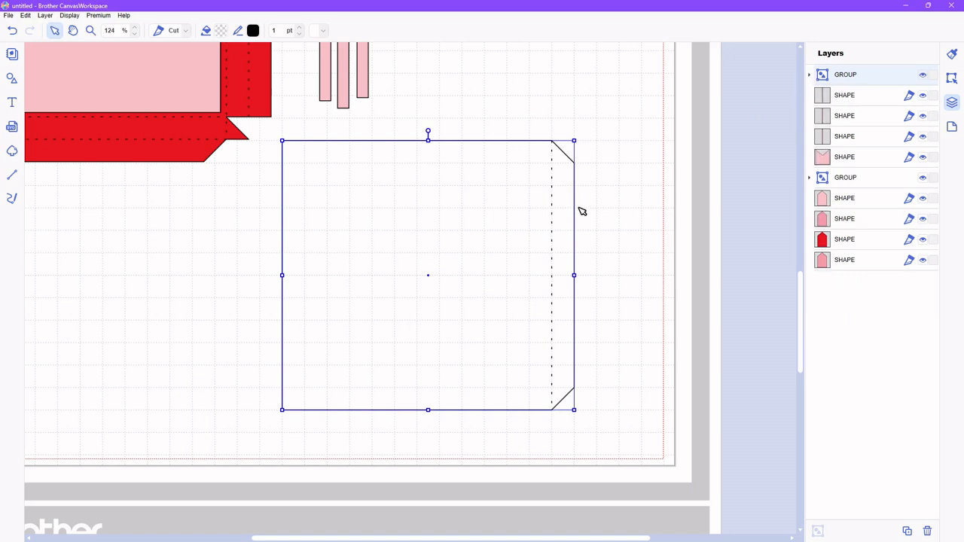
# - Move the grouped beveled panel two grid squares toward the mat's right edge
pyautogui.click(611, 248)
pyautogui.click(444, 277)
pyautogui.moveTo(444, 278); pyautogui.dragTo(488, 276)
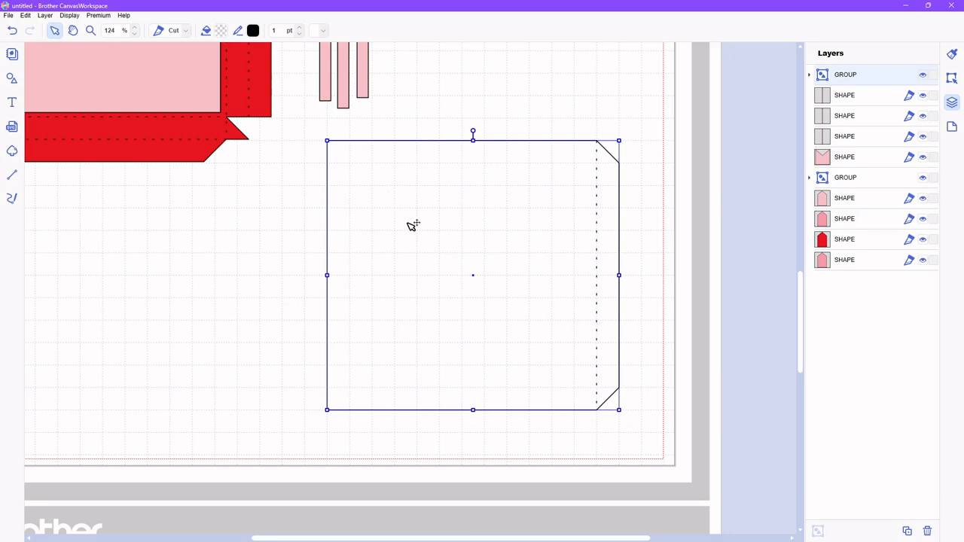
# - Add another basic square and place it beside the pink strips, above the beveled panel
pyautogui.click(12, 80)
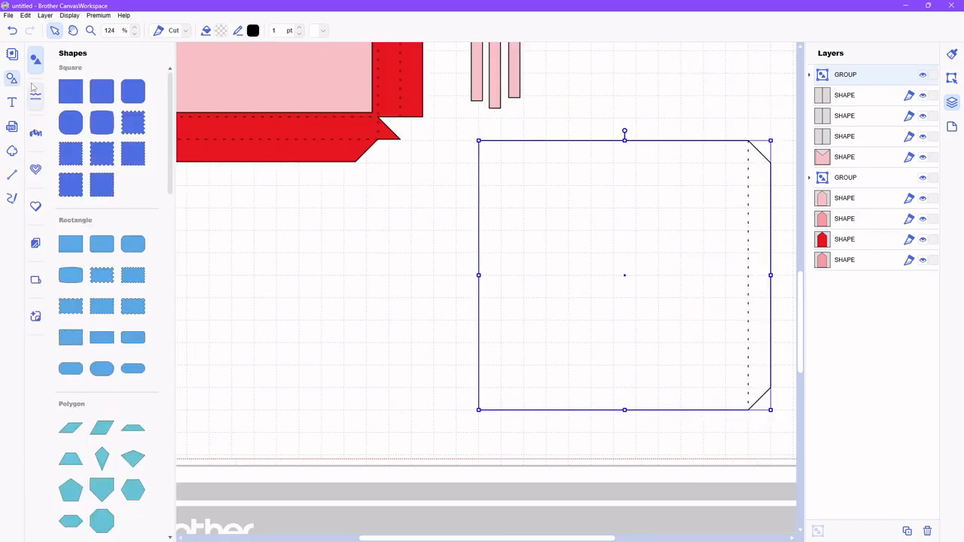
pyautogui.click(69, 90)
pyautogui.click(10, 80)
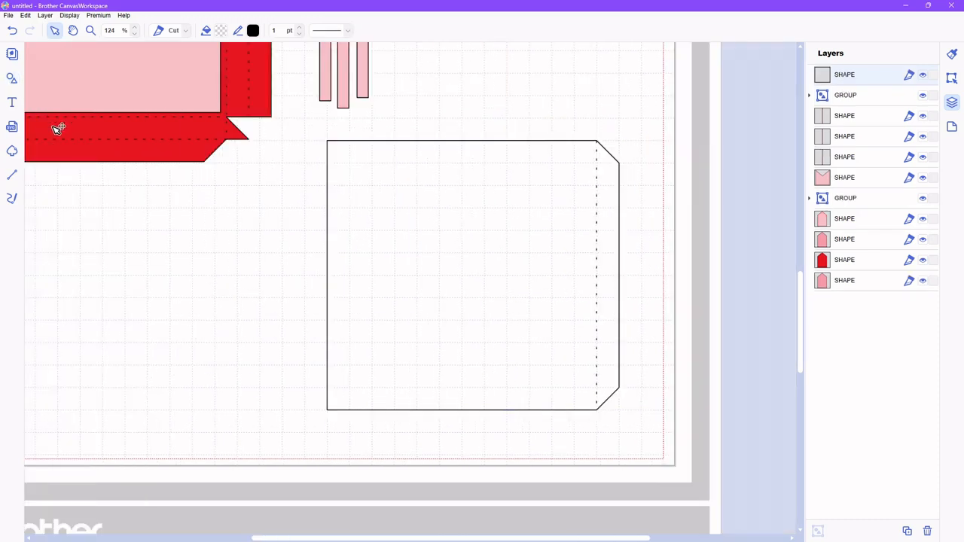
pyautogui.click(69, 15)
pyautogui.click(89, 49)
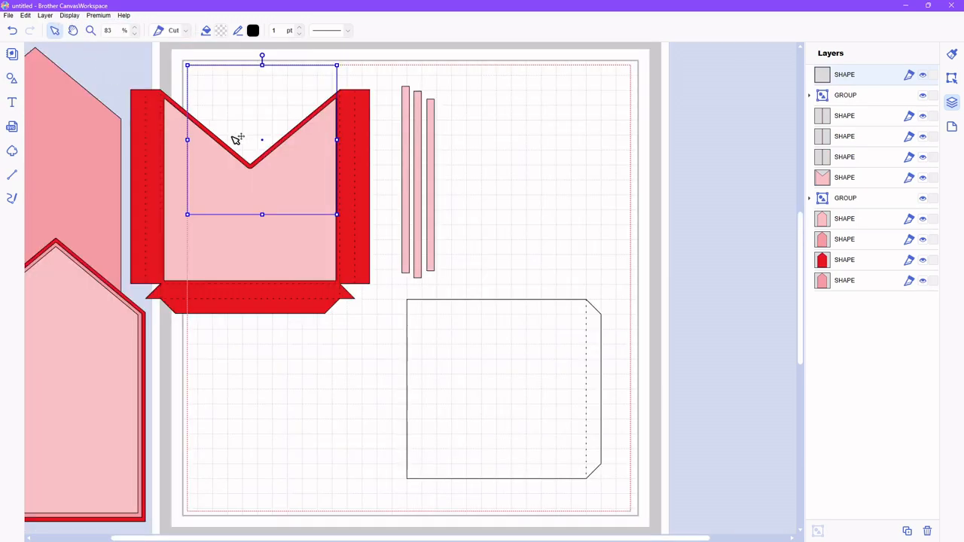
pyautogui.moveTo(264, 144); pyautogui.dragTo(545, 214)
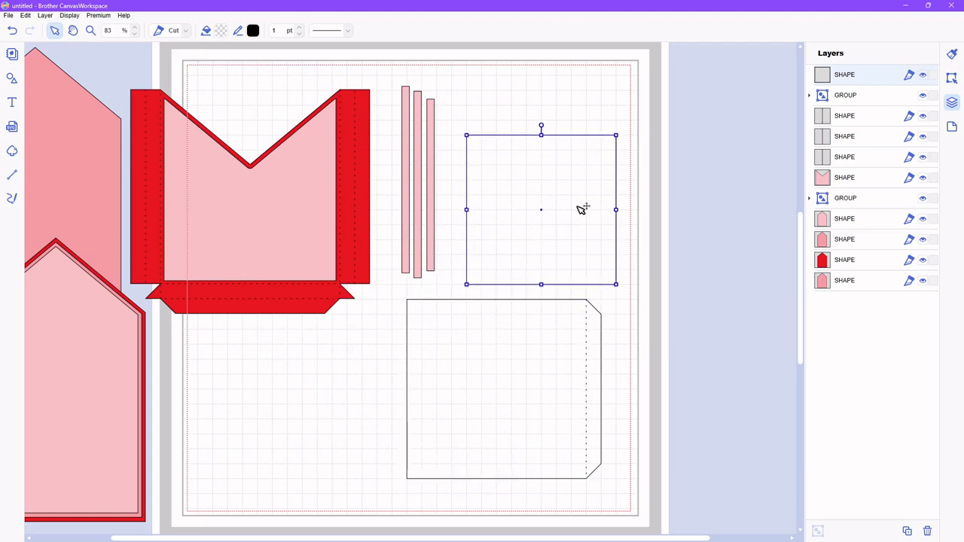
# - Turn off Snap to Grid for the artboard and return to the new square's position and size settings
pyautogui.click(952, 127)
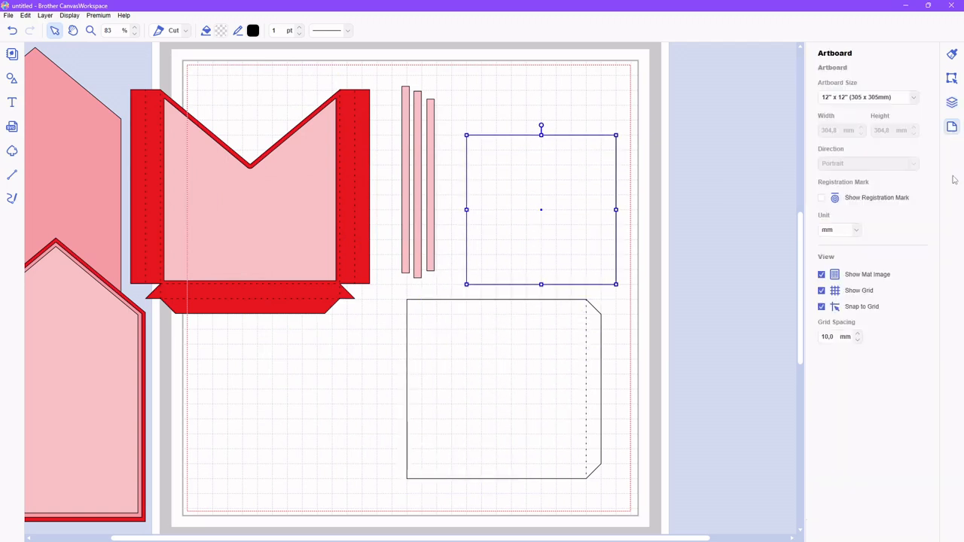
pyautogui.click(822, 308)
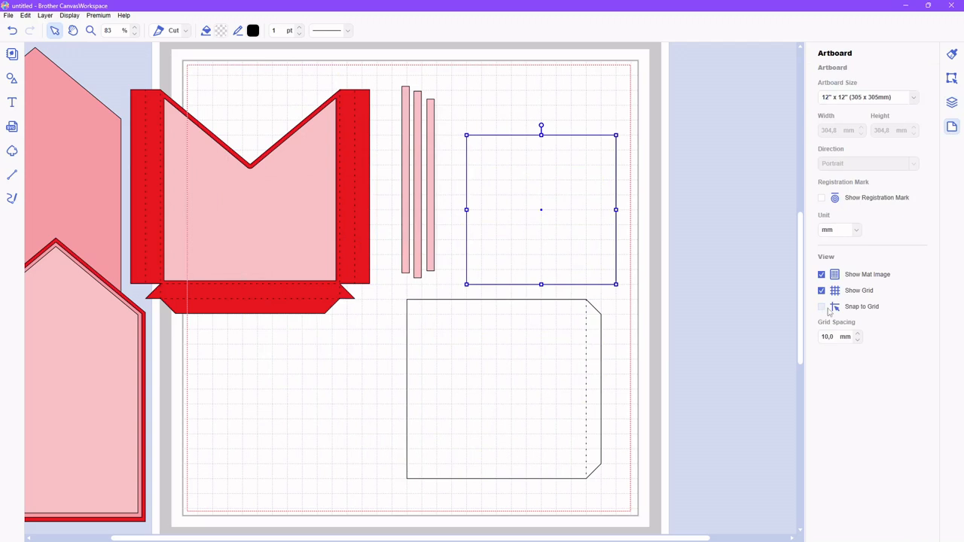
pyautogui.click(952, 79)
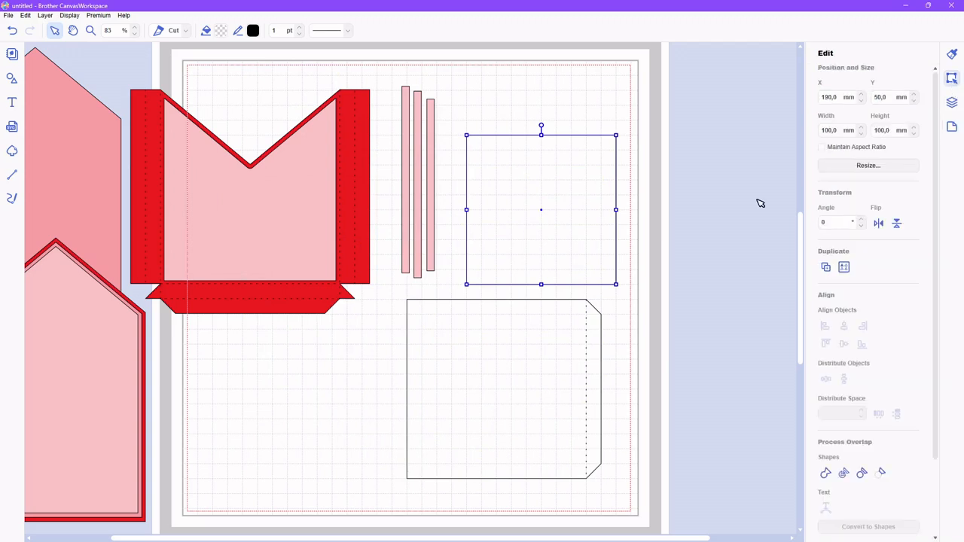
# - Set the new square's width and height to 115 mm each
pyautogui.doubleClick(548, 219)
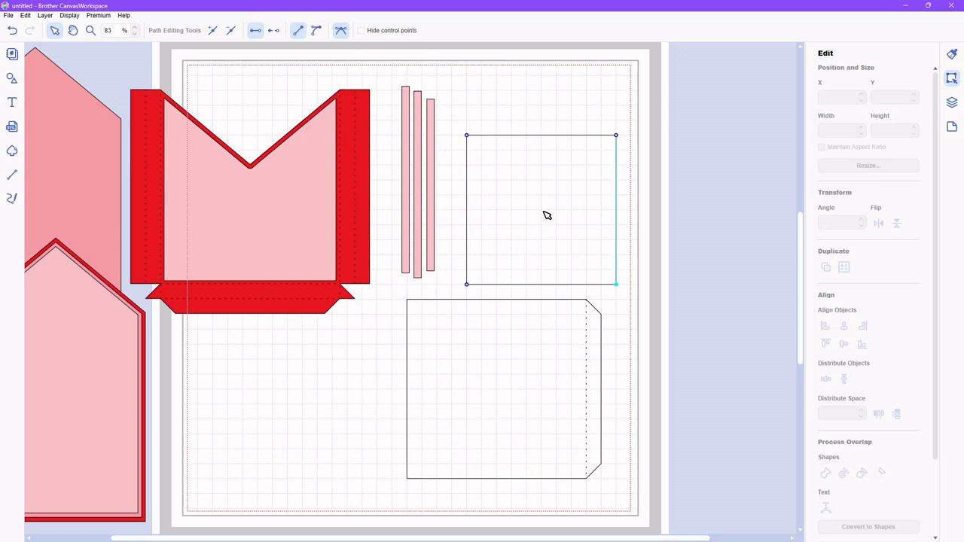
pyautogui.doubleClick(558, 190)
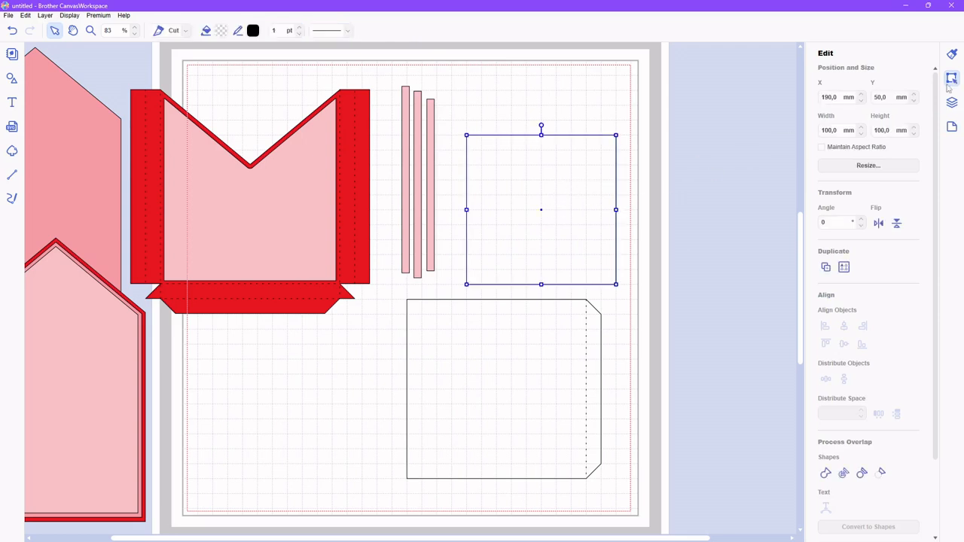
pyautogui.moveTo(837, 131); pyautogui.dragTo(817, 133)
pyautogui.press('Return')
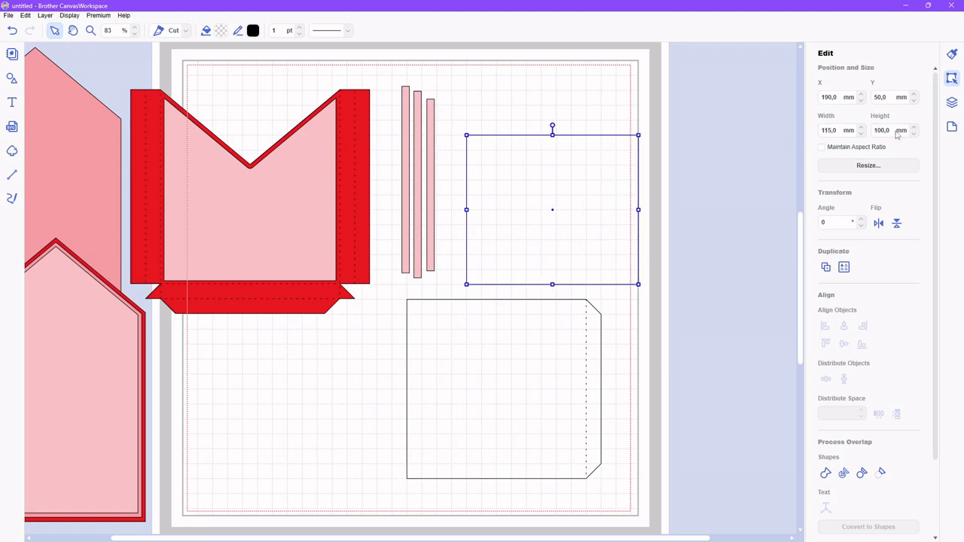
pyautogui.moveTo(890, 129); pyautogui.dragTo(868, 135)
pyautogui.press('Return')
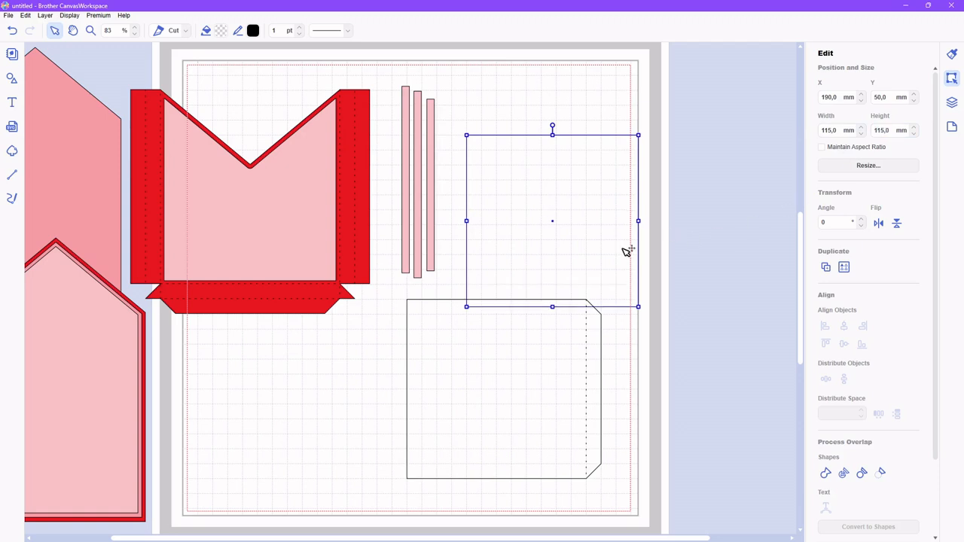
# - Fill the grouped beveled panel with the same red as the V-notched pocket
pyautogui.click(516, 367)
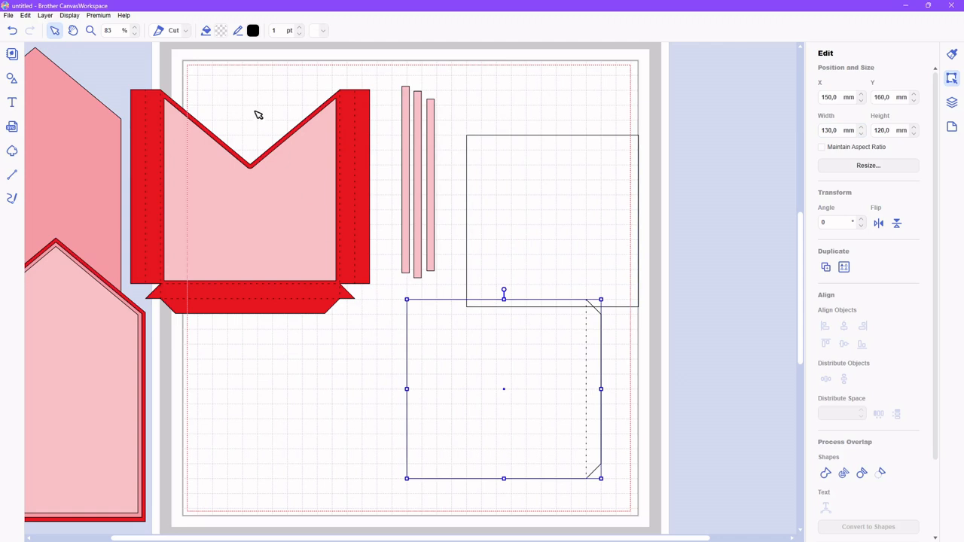
pyautogui.click(220, 33)
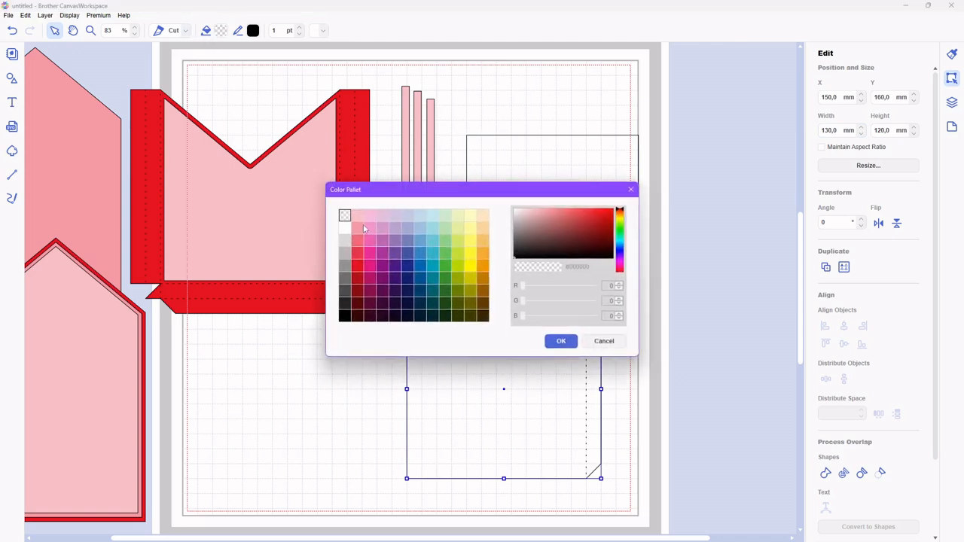
pyautogui.click(357, 269)
pyautogui.click(561, 342)
# - Fill the 115 mm square with pale pink #F9C1C7
pyautogui.click(567, 262)
pyautogui.click(221, 32)
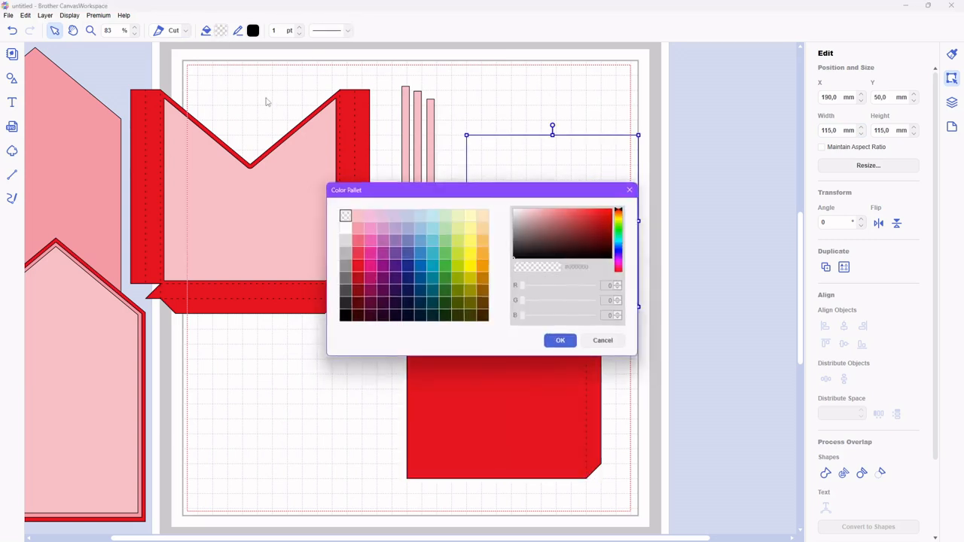
pyautogui.click(357, 216)
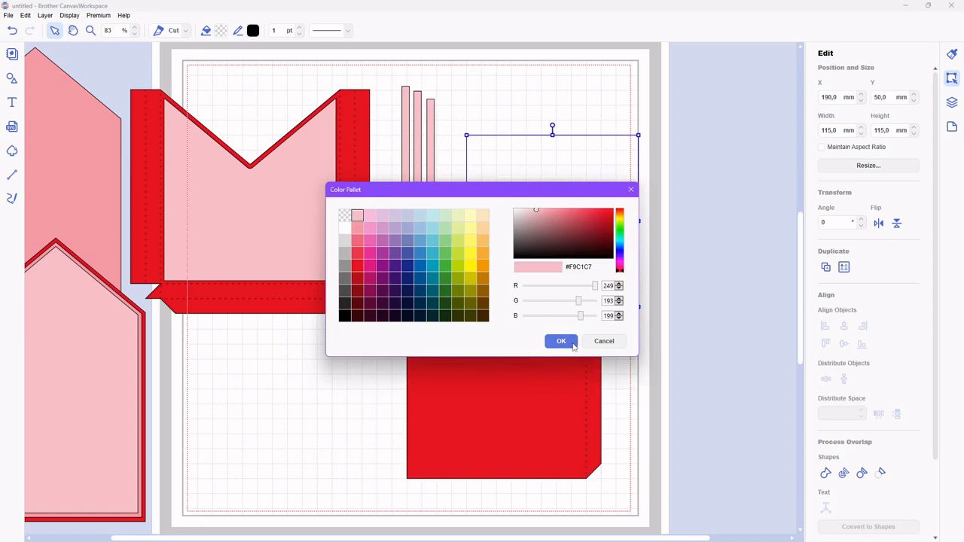
pyautogui.click(562, 341)
# - Place the pink square on the red beveled panel beside its fold line, and move both to the mat's lower-right corner
pyautogui.moveTo(557, 224); pyautogui.dragTo(502, 392)
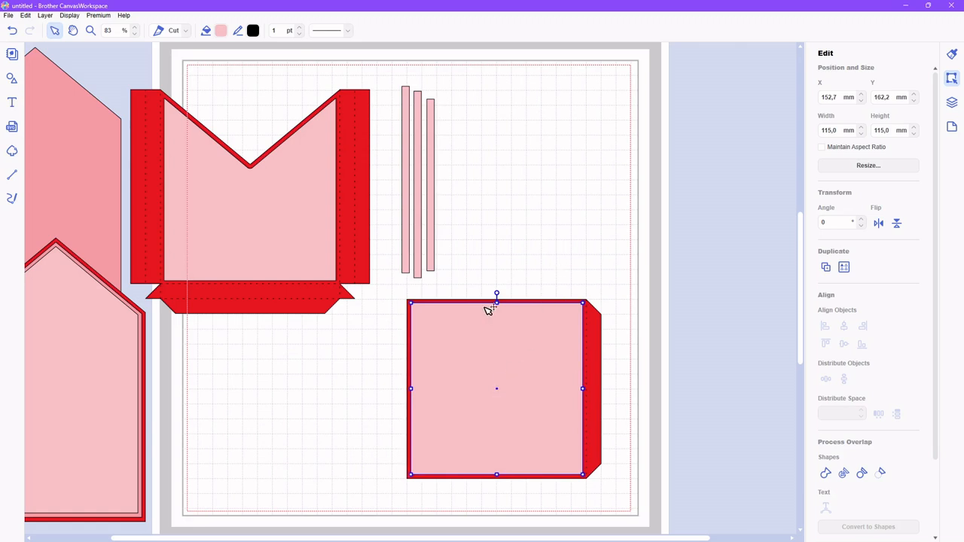
pyautogui.moveTo(384, 301); pyautogui.dragTo(571, 445)
pyautogui.moveTo(510, 391); pyautogui.dragTo(540, 427)
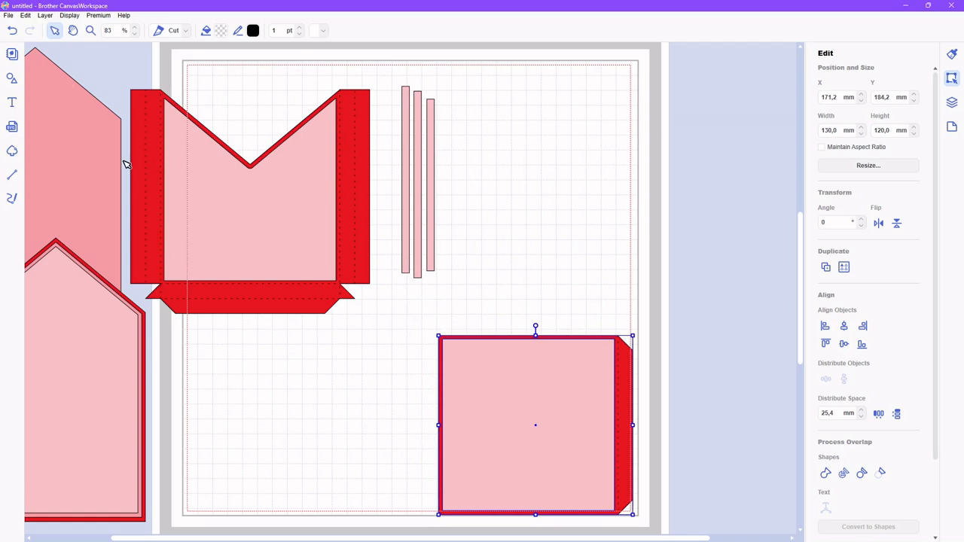
# - Save the project as "Kurvertboks kort" in the A Scancut folder on the C: drive
pyautogui.click(8, 16)
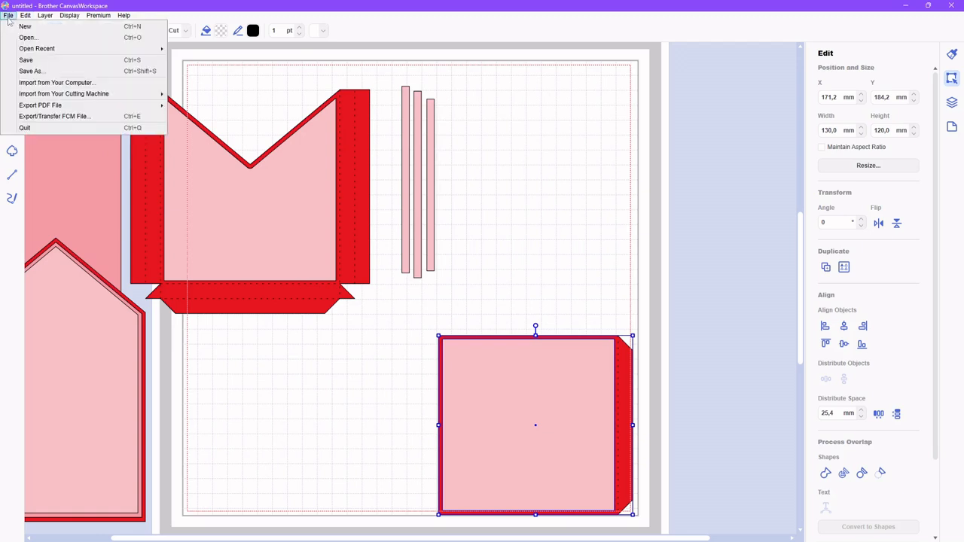
pyautogui.click(30, 71)
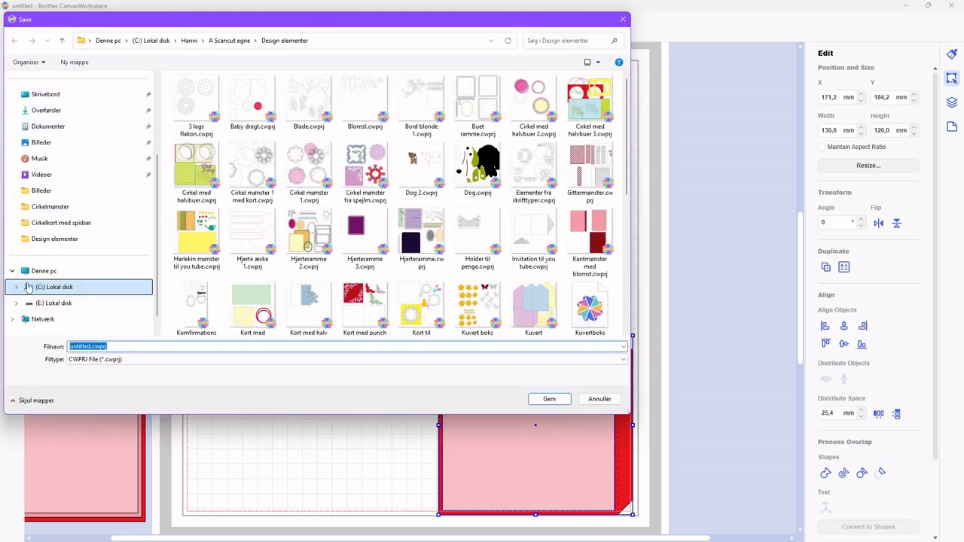
pyautogui.click(17, 292)
pyautogui.click(46, 96)
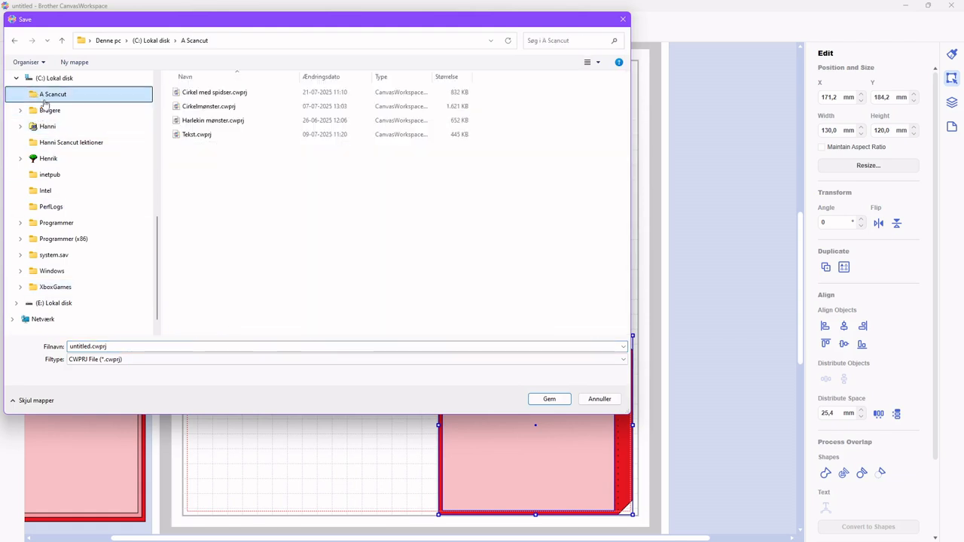
pyautogui.click(116, 345)
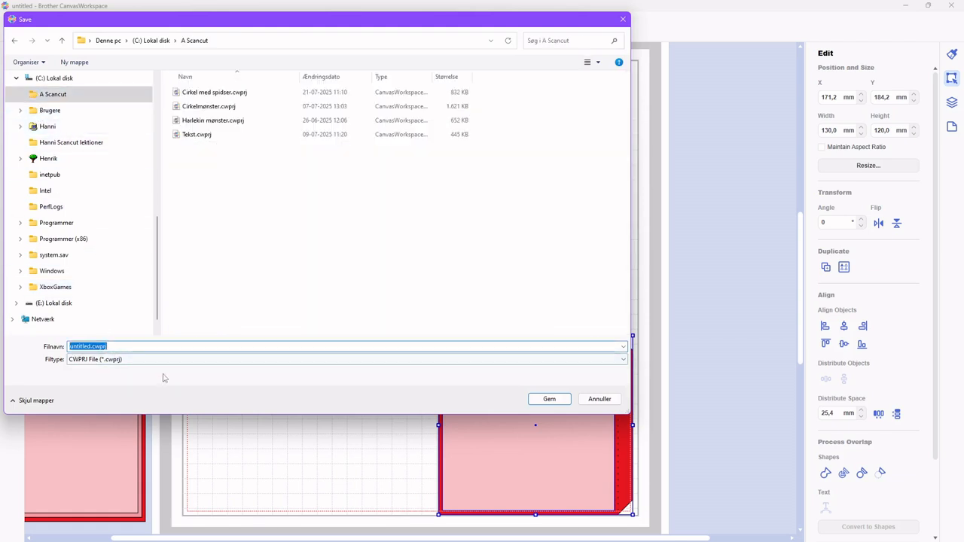
pyautogui.write('Kurvertb')
pyautogui.write('oks kort')
pyautogui.click(549, 399)
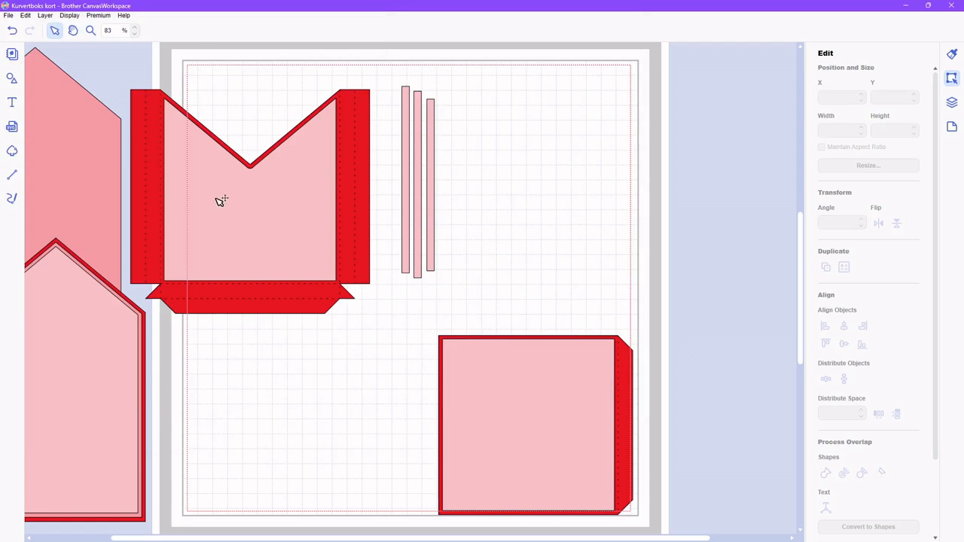
# - Move the pocket with its pink overlay to the mat's upper-left corner, with the three pink strips close beside it
pyautogui.moveTo(134, 84); pyautogui.dragTo(278, 239)
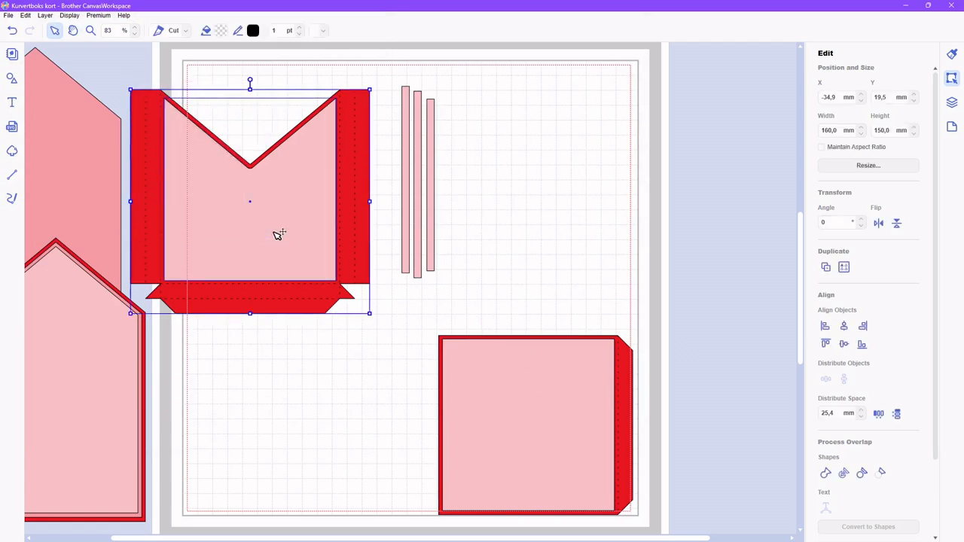
pyautogui.moveTo(254, 206); pyautogui.dragTo(283, 199)
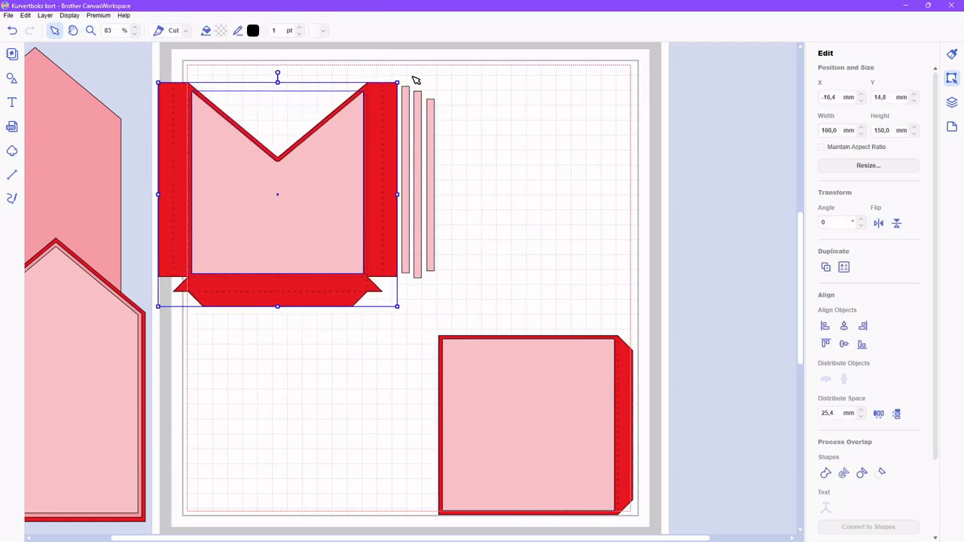
pyautogui.moveTo(405, 77); pyautogui.dragTo(438, 162)
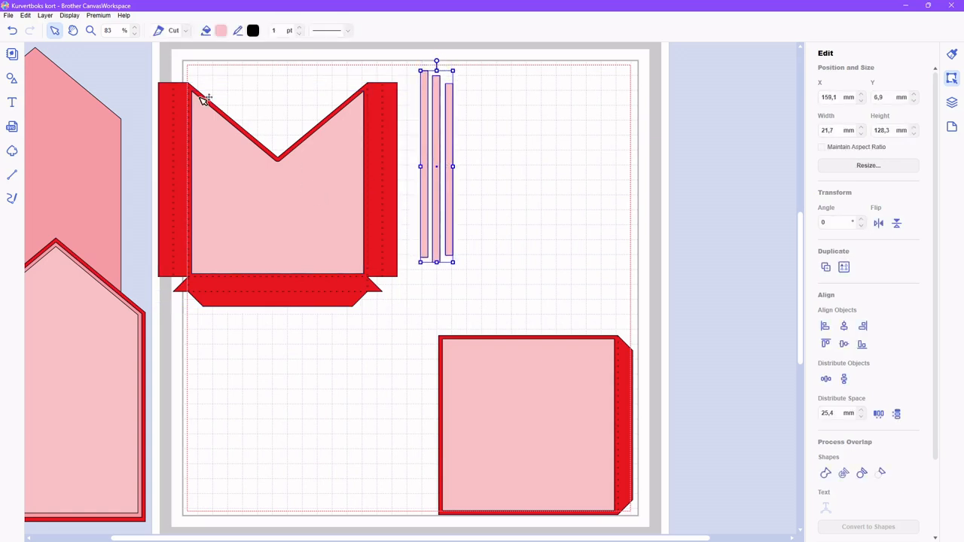
pyautogui.moveTo(150, 78); pyautogui.dragTo(297, 177)
pyautogui.click(519, 202)
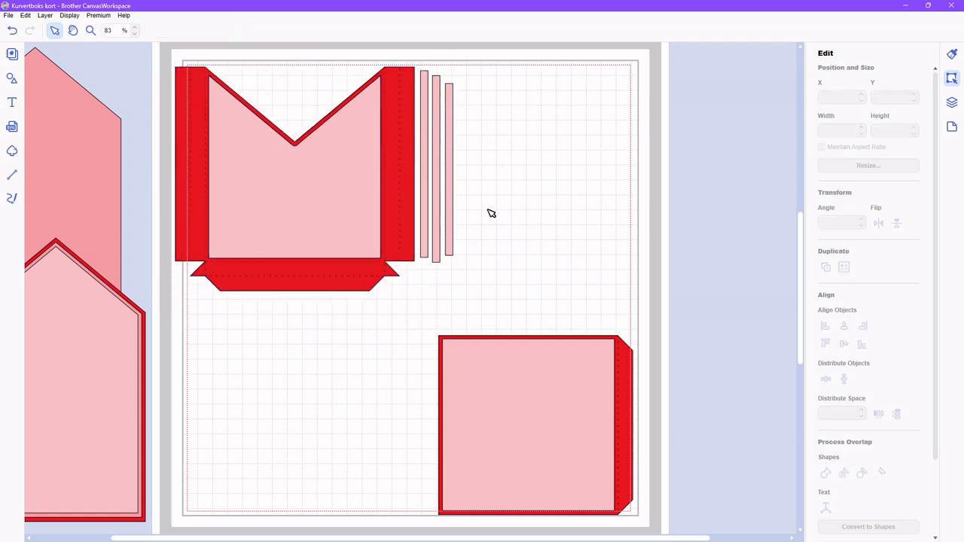
# - Separate the V-notched pink overlay from the red pocket and pull the layered house shapes apart toward the mat
pyautogui.moveTo(325, 207); pyautogui.dragTo(587, 209)
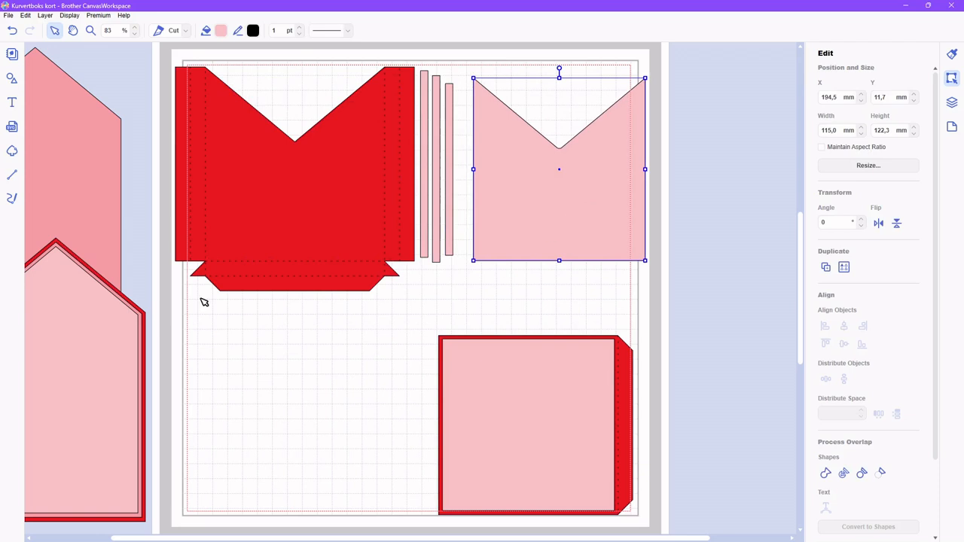
pyautogui.click(67, 202)
pyautogui.moveTo(68, 202); pyautogui.dragTo(297, 282)
pyautogui.moveTo(37, 223); pyautogui.dragTo(133, 328)
pyautogui.click(287, 439)
pyautogui.click(144, 387)
pyautogui.moveTo(143, 387); pyautogui.dragTo(167, 408)
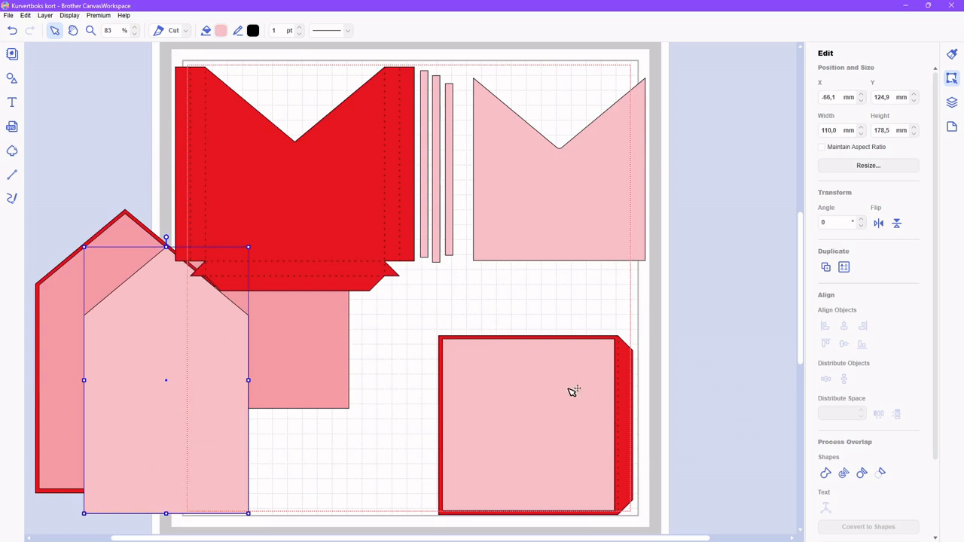
# - Move the palest pink house past the mat's right edge and place the red house on the mat below the pocket
pyautogui.moveTo(171, 379); pyautogui.dragTo(708, 204)
pyautogui.moveTo(56, 221); pyautogui.dragTo(245, 376)
pyautogui.click(388, 430)
pyautogui.moveTo(258, 414); pyautogui.dragTo(409, 405)
pyautogui.moveTo(227, 407); pyautogui.dragTo(251, 418)
# - Move the two darker pink houses off the mat's left side
pyautogui.click(420, 420)
pyautogui.moveTo(404, 420); pyautogui.dragTo(46, 371)
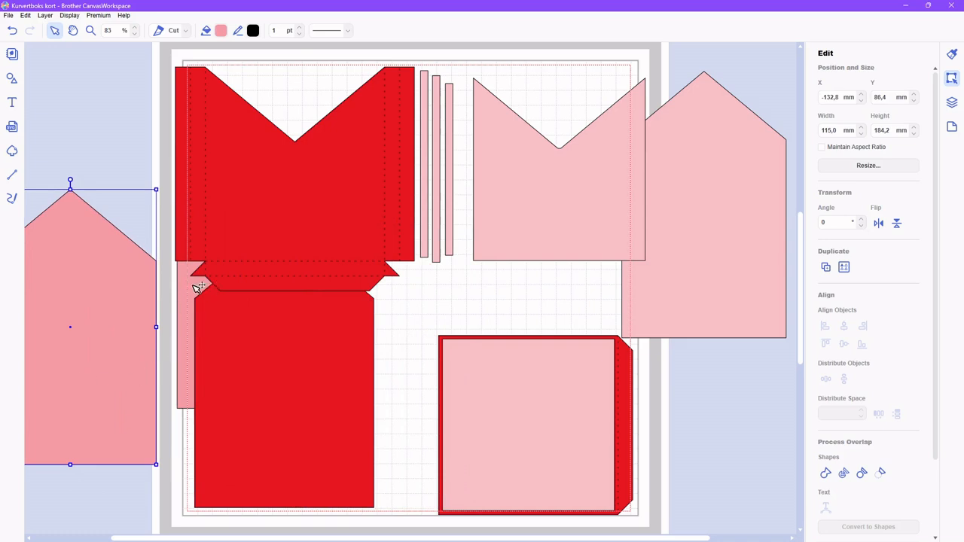
pyautogui.moveTo(198, 284); pyautogui.dragTo(22, 201)
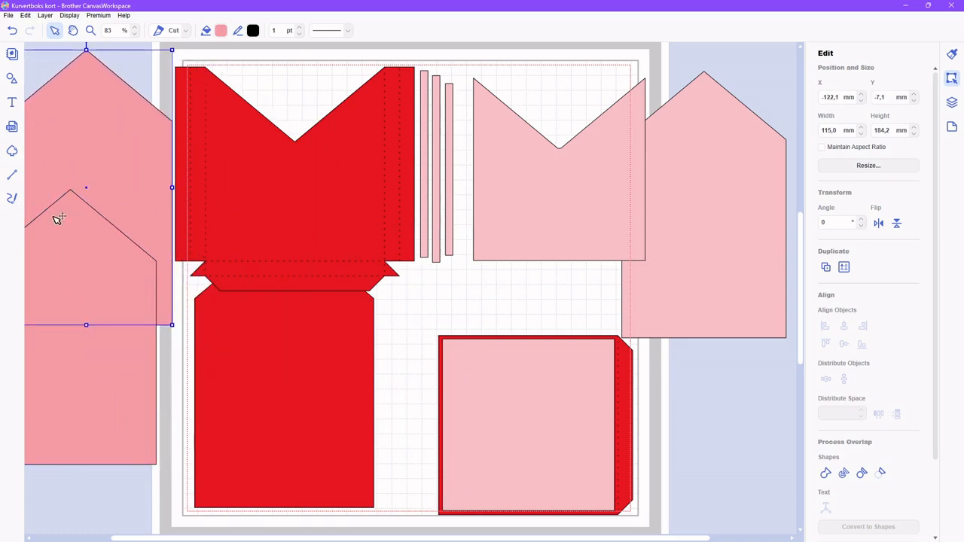
# - Move the remaining pale pink pieces, including the overlay, house, three strips and square, off the mat's right side
pyautogui.moveTo(552, 239); pyautogui.dragTo(812, 251)
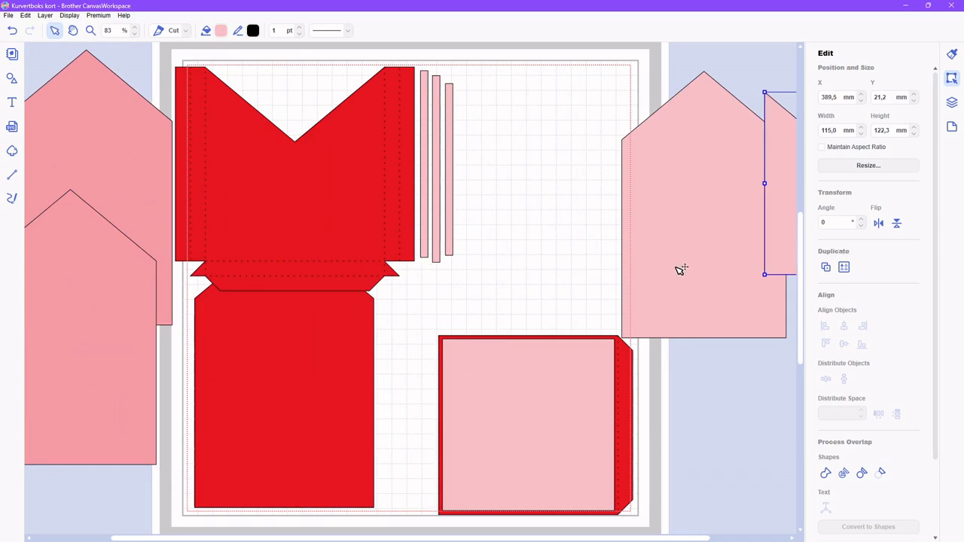
pyautogui.moveTo(735, 283); pyautogui.dragTo(763, 288)
pyautogui.moveTo(418, 217); pyautogui.dragTo(483, 242)
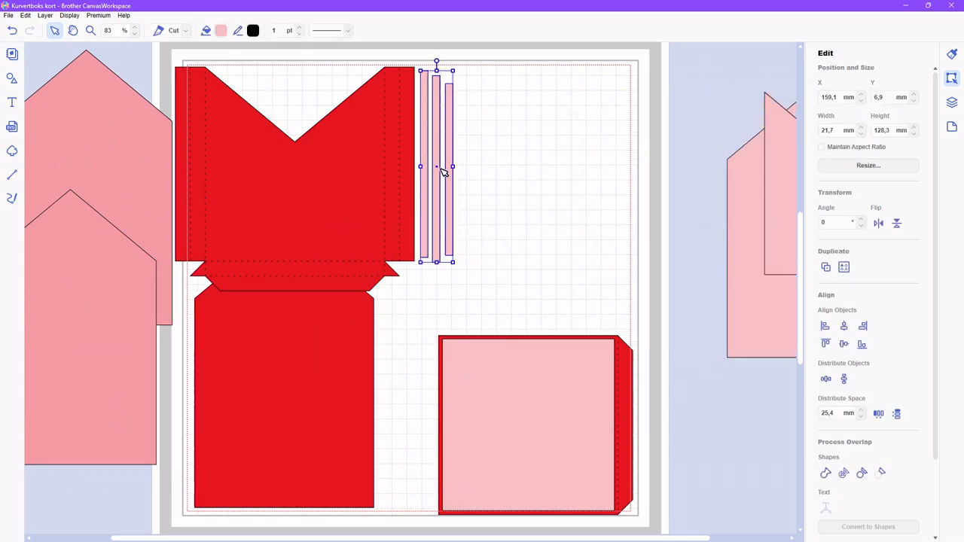
pyautogui.moveTo(442, 167); pyautogui.dragTo(711, 380)
pyautogui.moveTo(545, 429); pyautogui.dragTo(782, 445)
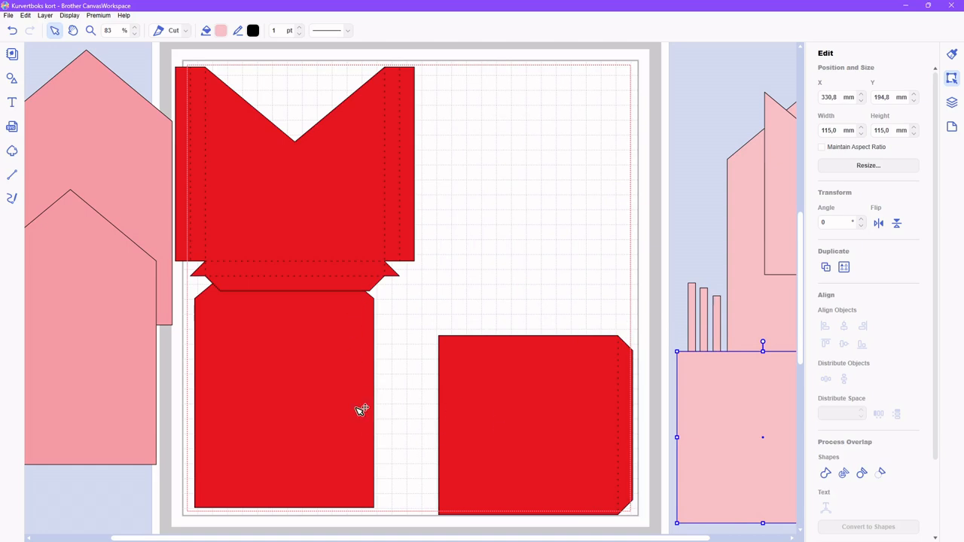
# - Arrange the red pocket, house and beveled panel without overlaps inside the mat's dashed cutting boundary
pyautogui.moveTo(317, 224); pyautogui.dragTo(510, 230)
pyautogui.moveTo(322, 390); pyautogui.dragTo(320, 310)
pyautogui.moveTo(555, 422); pyautogui.dragTo(516, 405)
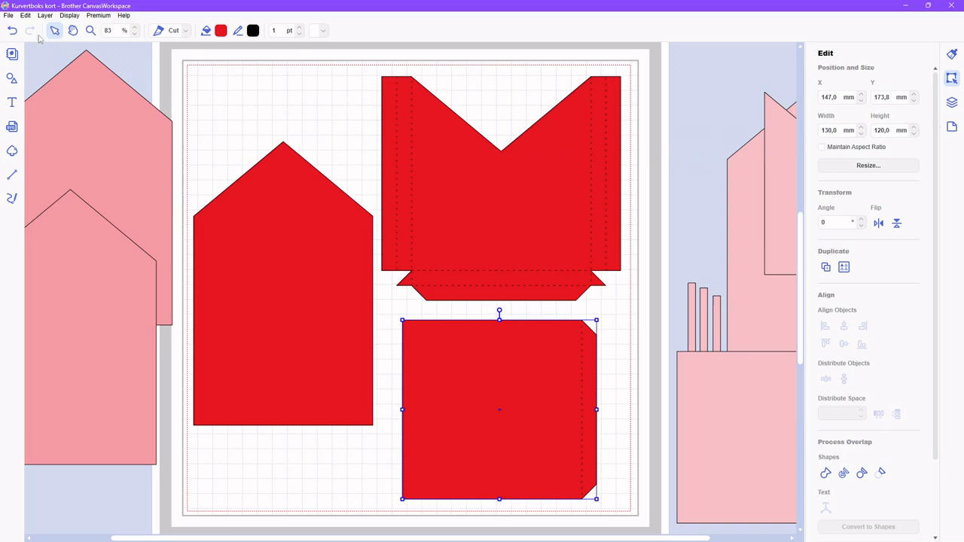
# - Try to export the red layout as an FCM file and dismiss the error dialog
pyautogui.click(9, 15)
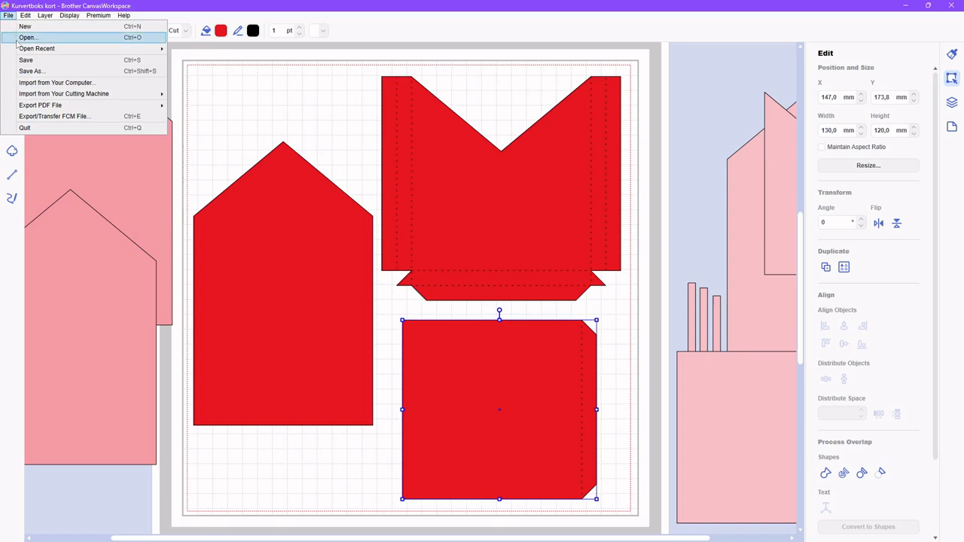
pyautogui.click(35, 118)
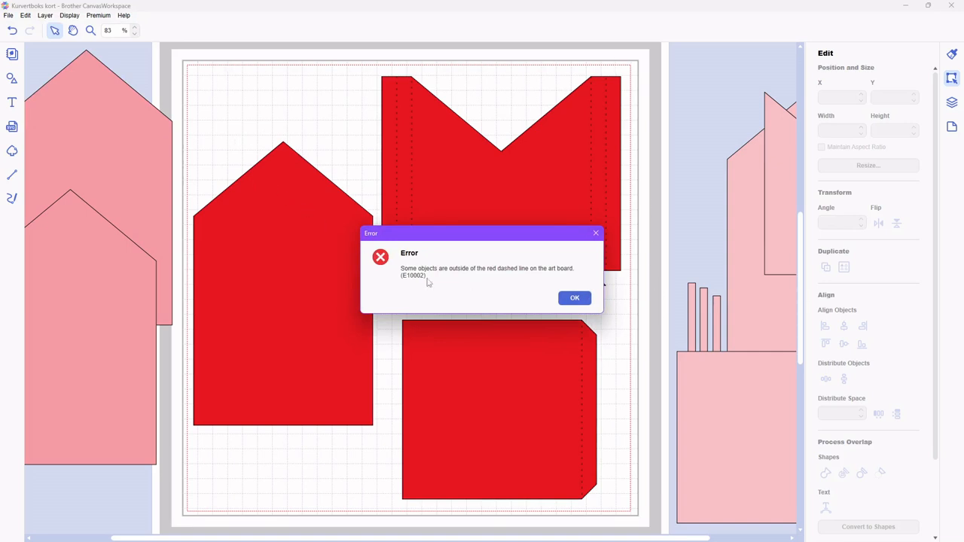
pyautogui.click(566, 301)
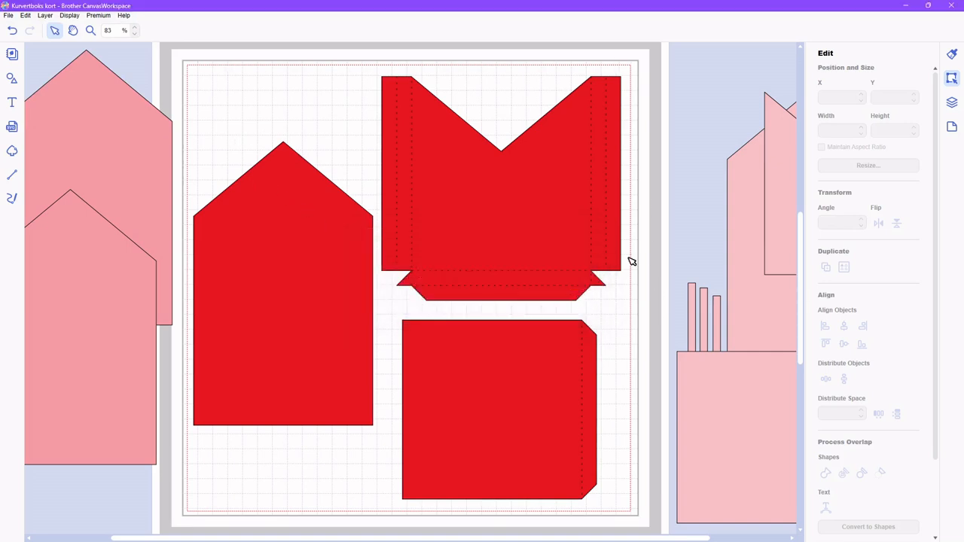
# - Show the layer list and collapse the beveled panel group and the pocket group
pyautogui.click(952, 103)
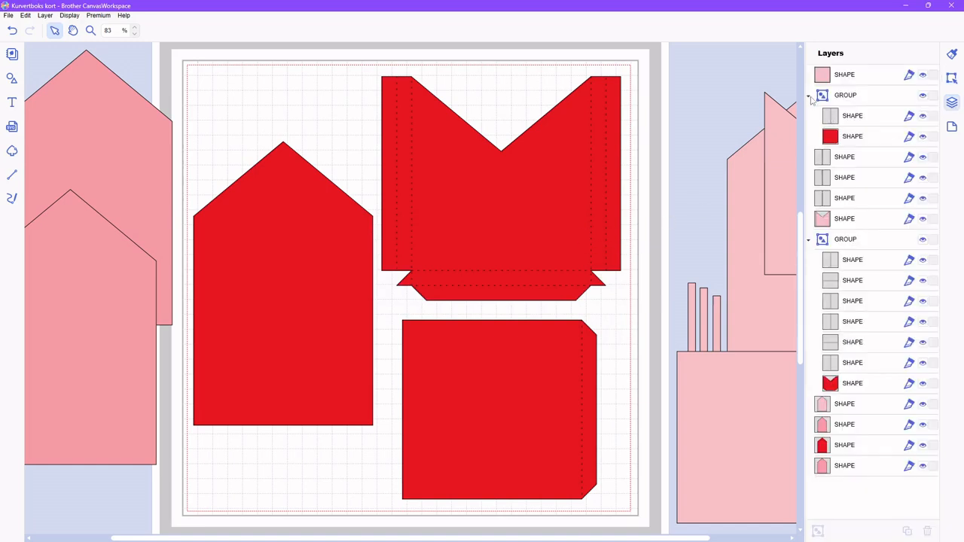
pyautogui.click(810, 97)
pyautogui.click(810, 199)
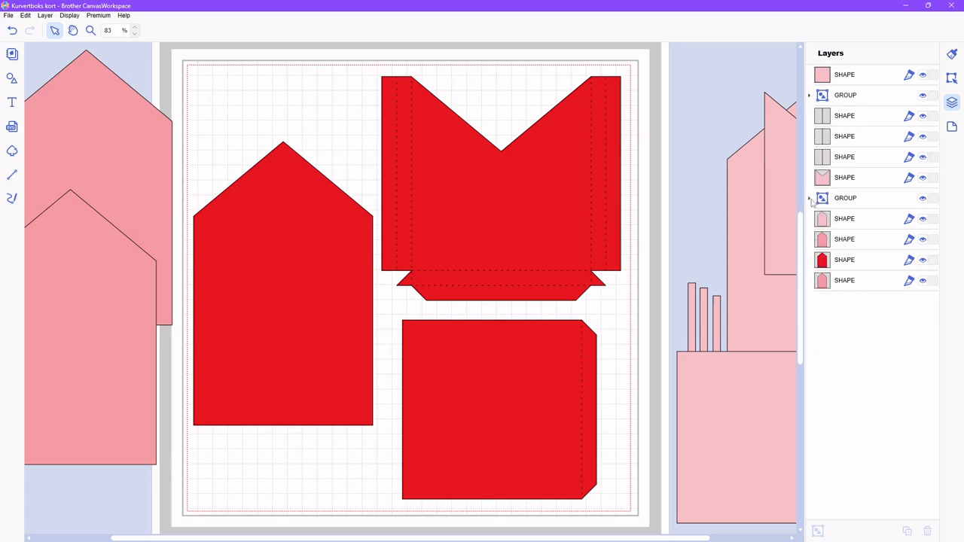
# - Hide the pale pink overlay, the pale pink house and the two darker pink houses
pyautogui.click(777, 211)
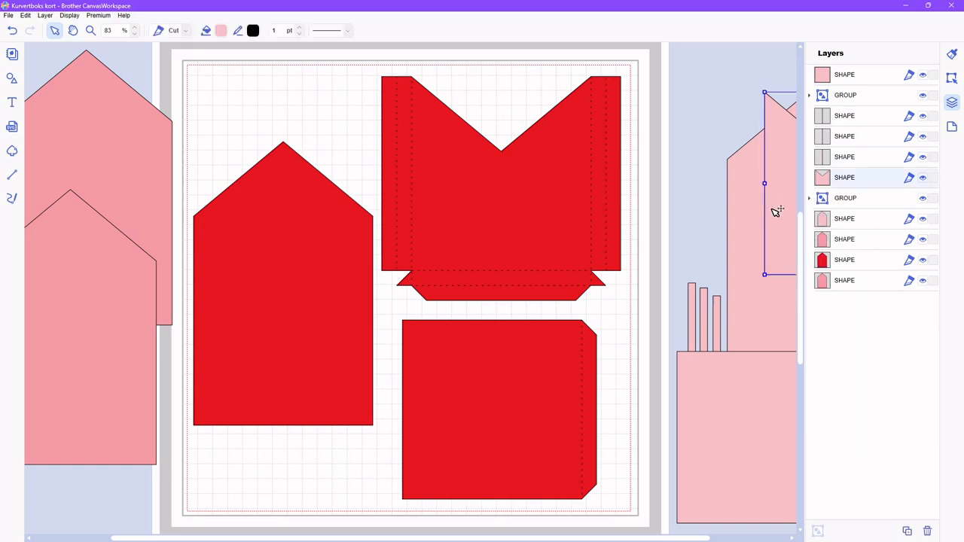
pyautogui.click(759, 265)
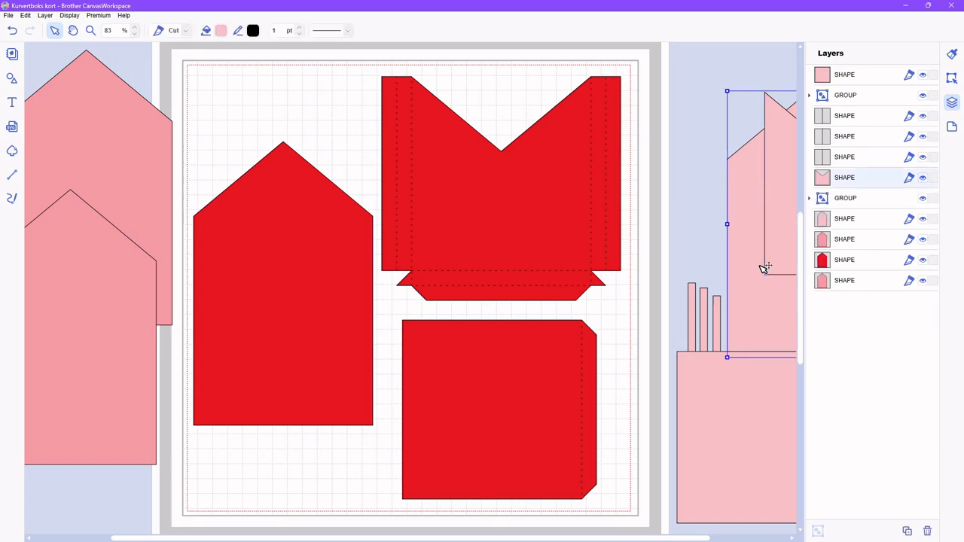
pyautogui.click(923, 180)
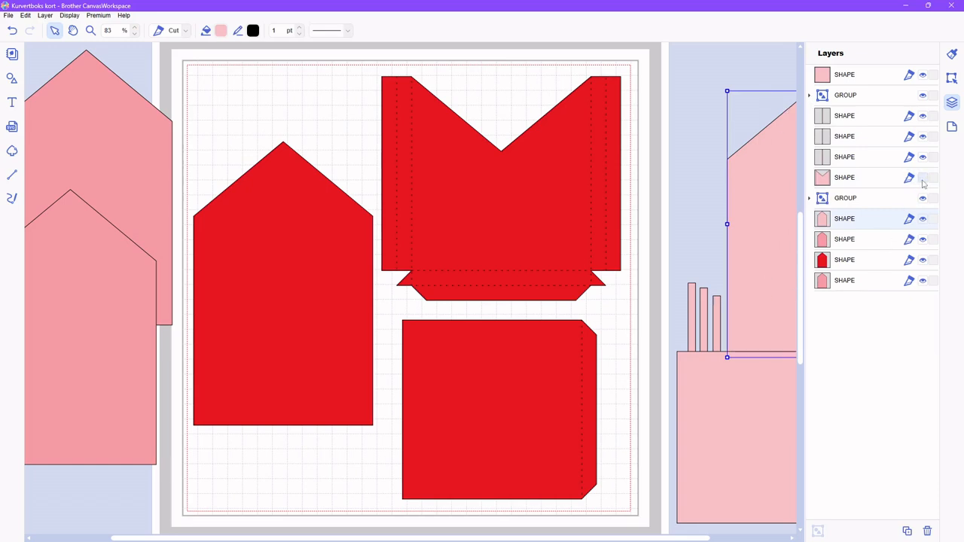
pyautogui.click(923, 219)
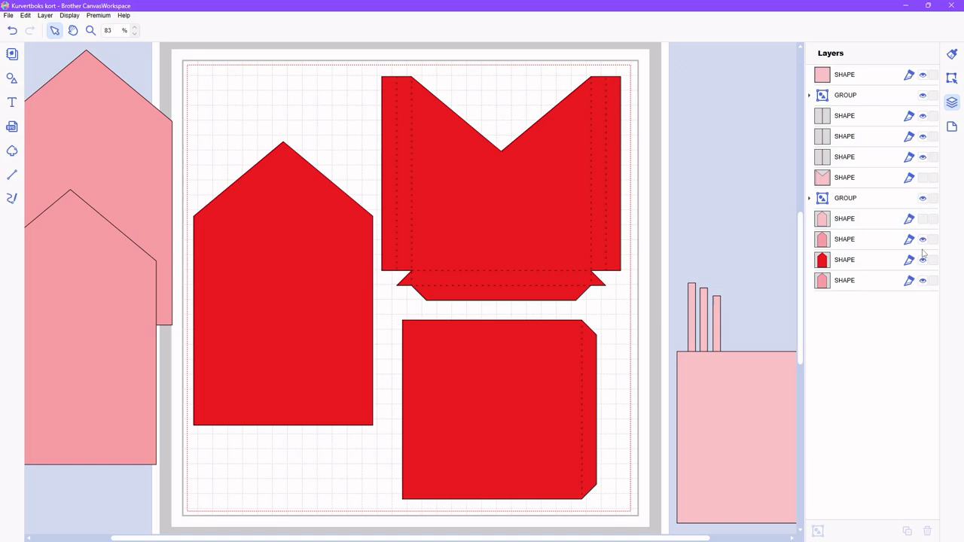
pyautogui.click(923, 240)
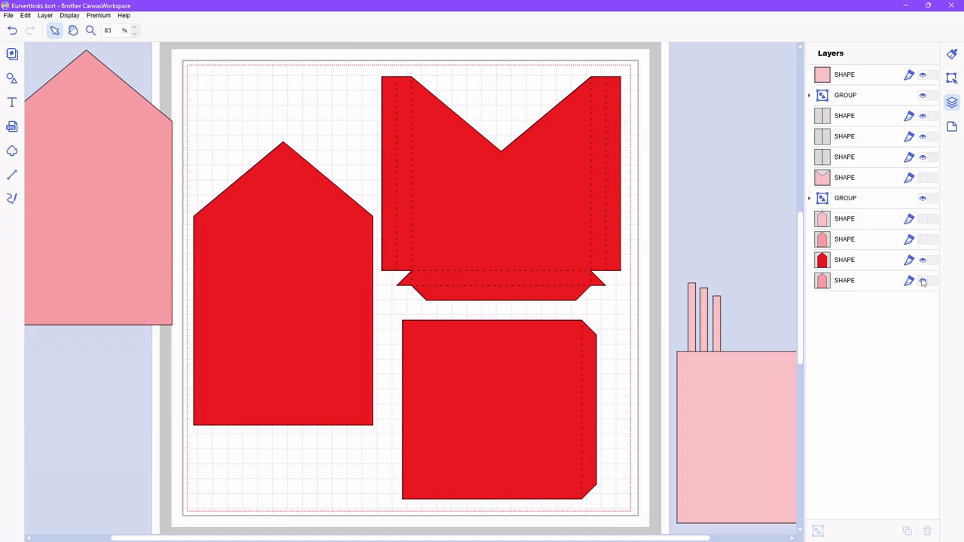
pyautogui.click(923, 281)
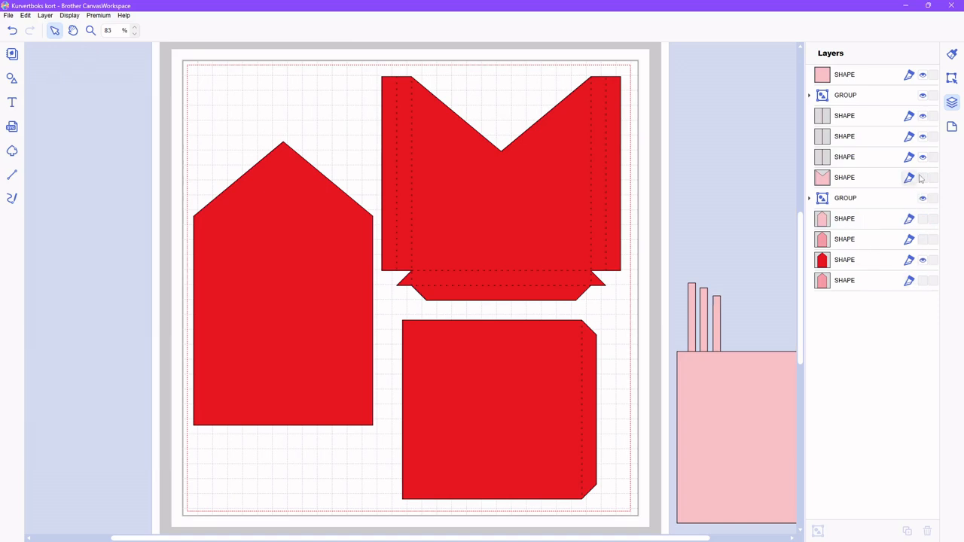
# - Hide the pale pink square and the three narrow strips so only the red pieces stay displayed
pyautogui.click(923, 75)
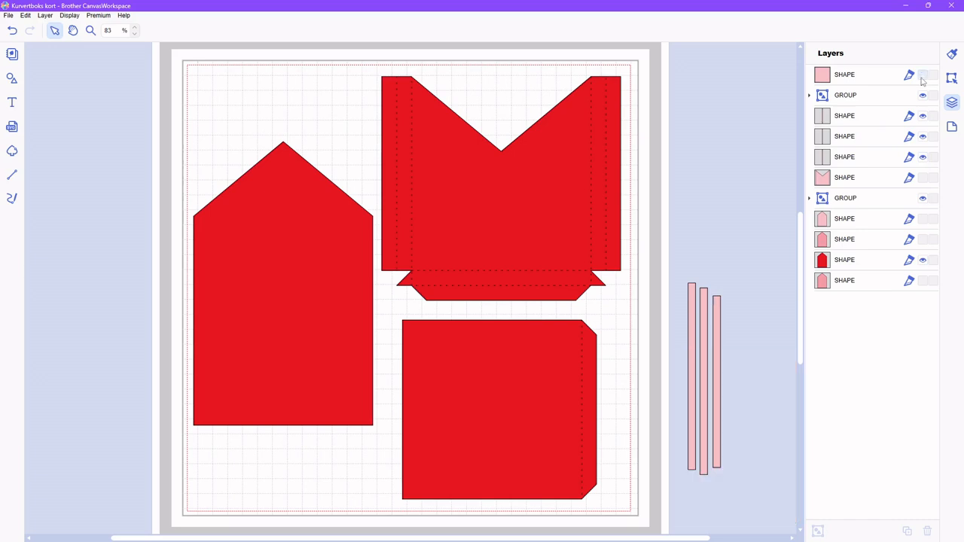
pyautogui.click(922, 116)
pyautogui.click(923, 136)
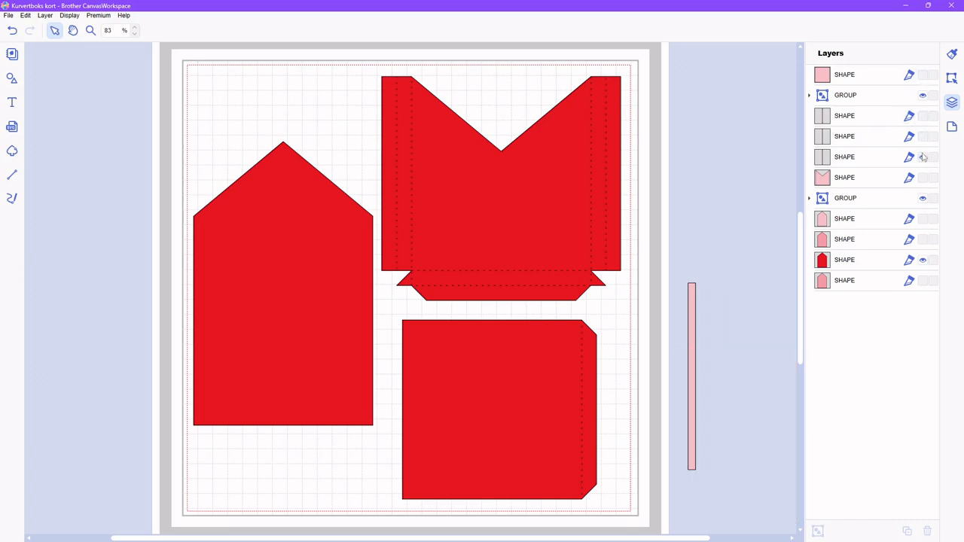
pyautogui.click(922, 157)
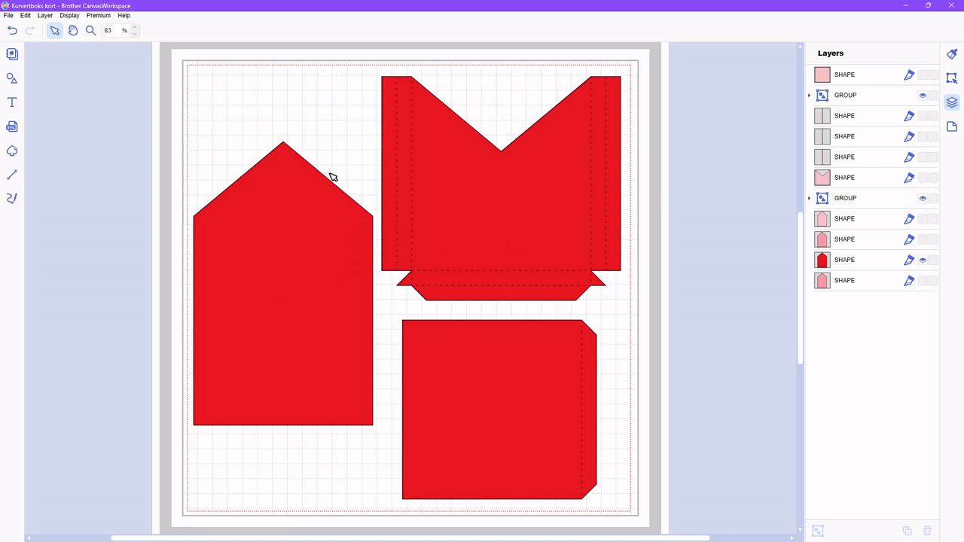
# - Move the red house up to the cutting boundary's upper-left corner and nudge the red pocket slightly downward
pyautogui.moveTo(293, 248); pyautogui.dragTo(284, 179)
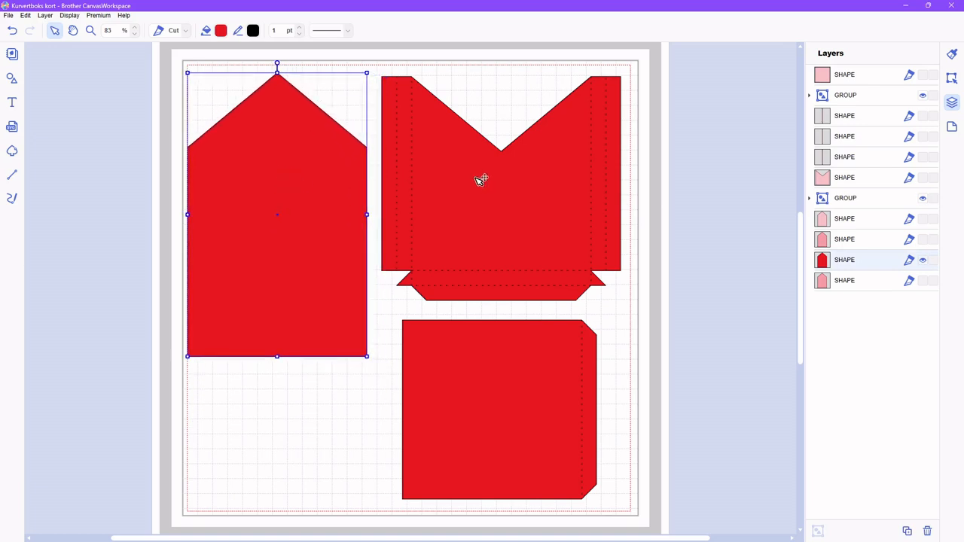
pyautogui.click(528, 193)
pyautogui.moveTo(528, 193)
pyautogui.mouseDown()
pyautogui.moveTo(398, 271)
pyautogui.moveTo(334, 276)
pyautogui.moveTo(300, 261)
pyautogui.moveTo(301, 278)
pyautogui.moveTo(405, 226)
pyautogui.moveTo(526, 197)
pyautogui.mouseUp()
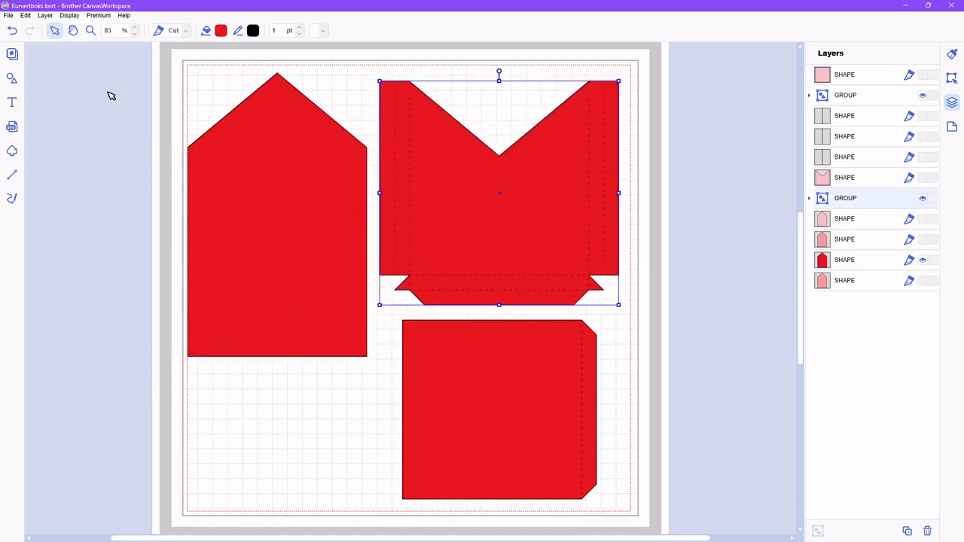
# - Transfer the red layout as an FCM file via the Internet, accepting the hidden-objects warning, and close the transfer dialog
pyautogui.click(9, 17)
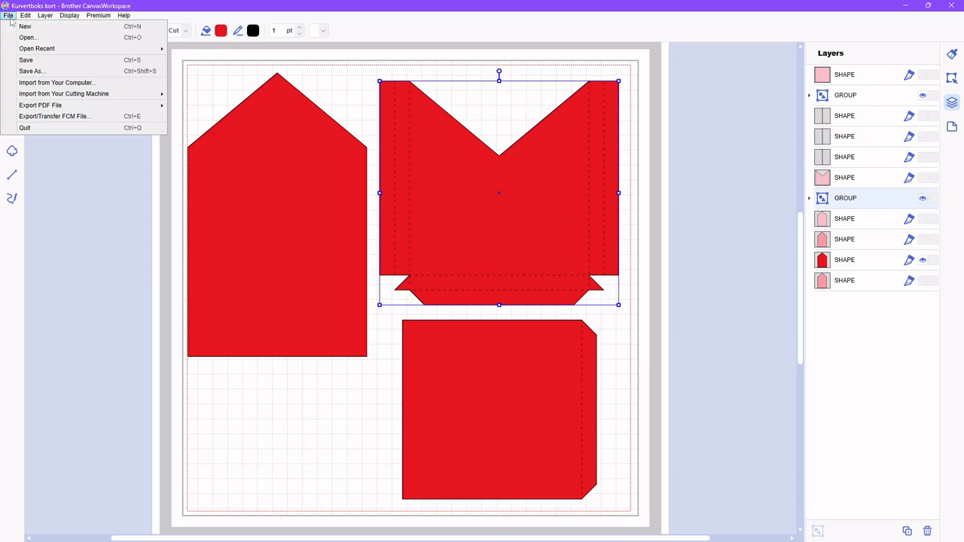
pyautogui.click(55, 117)
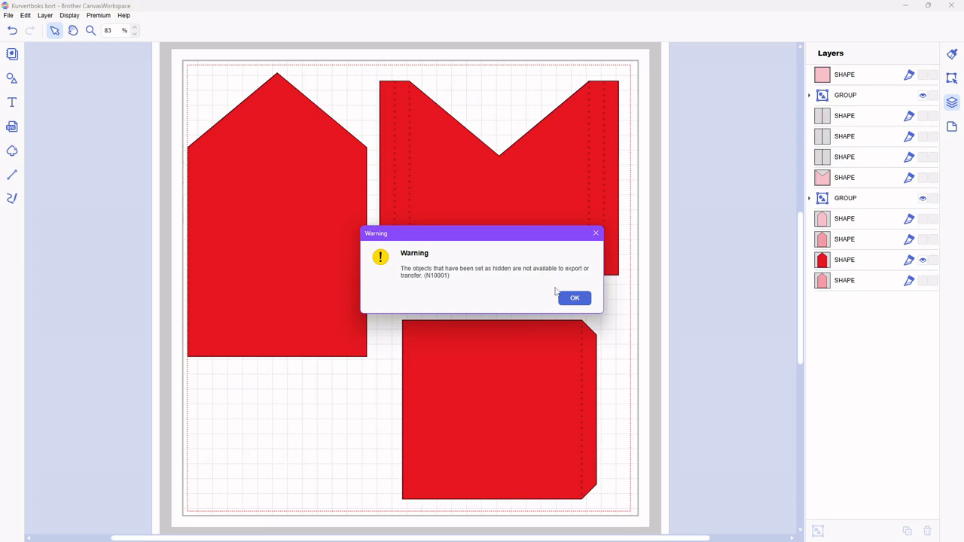
pyautogui.click(574, 299)
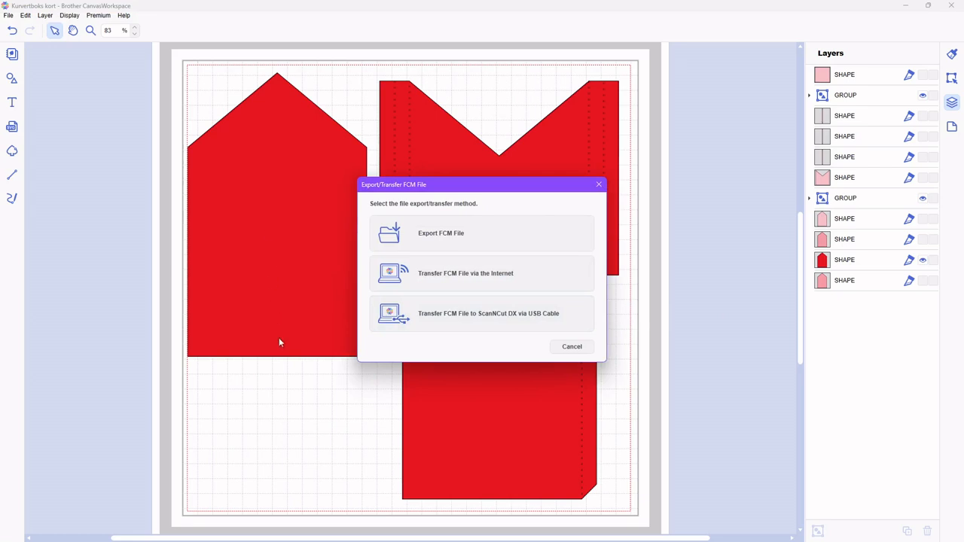
pyautogui.click(469, 282)
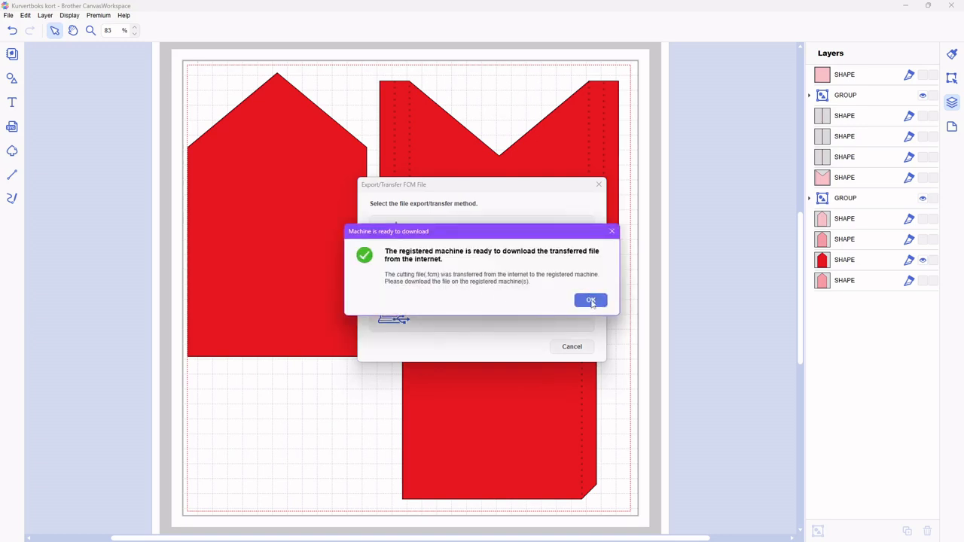
pyautogui.click(591, 300)
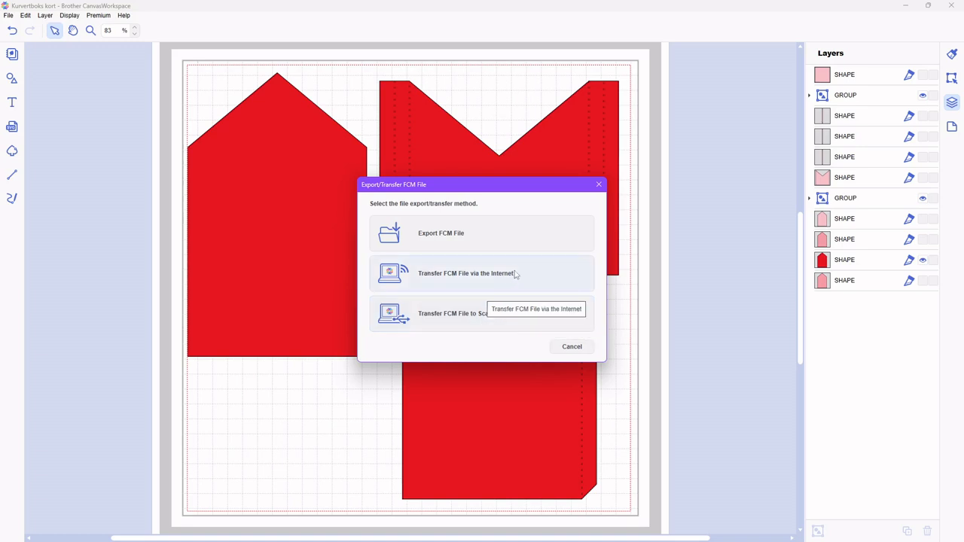
pyautogui.click(598, 185)
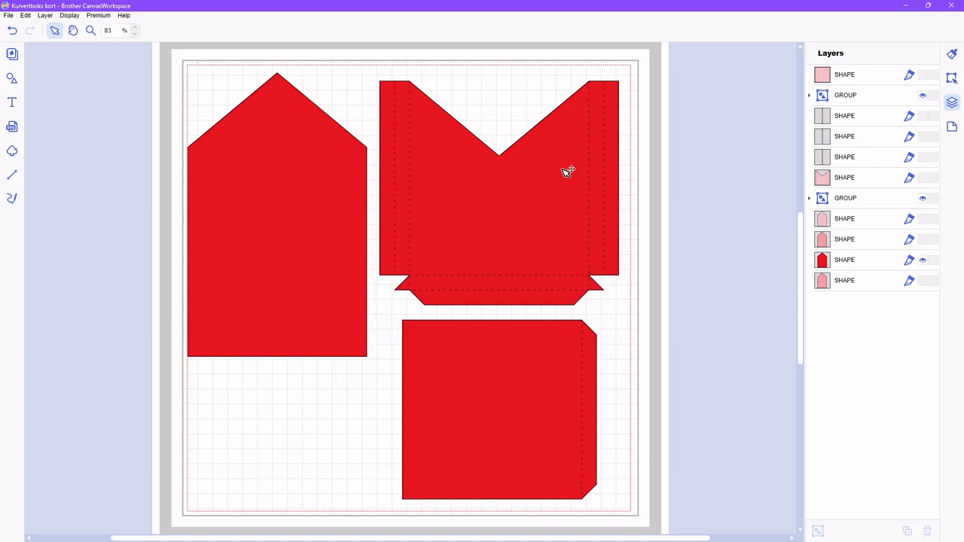
# - Nudge the red house slightly inward from the cutting boundary, the pocket down and the beveled panel up and left
pyautogui.moveTo(273, 275); pyautogui.dragTo(279, 272)
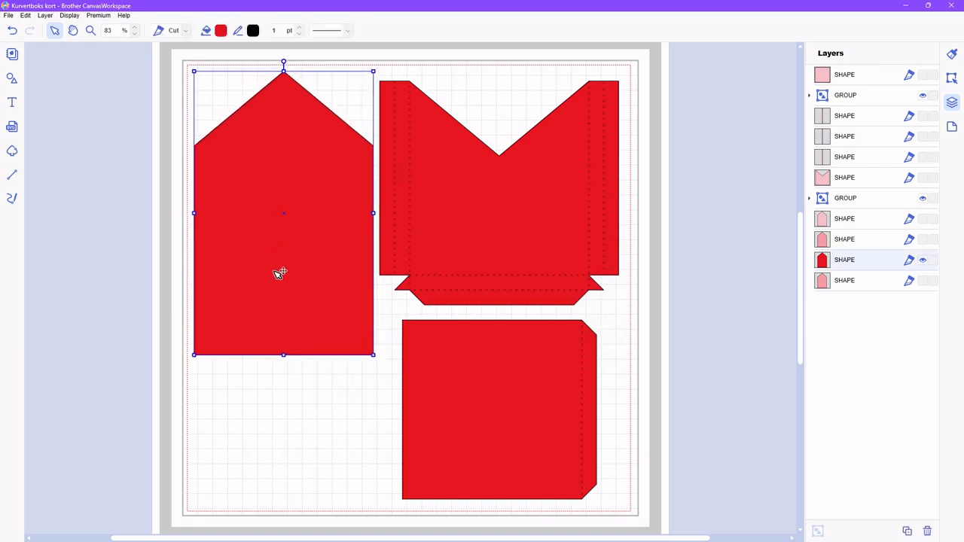
pyautogui.moveTo(512, 253); pyautogui.dragTo(515, 259)
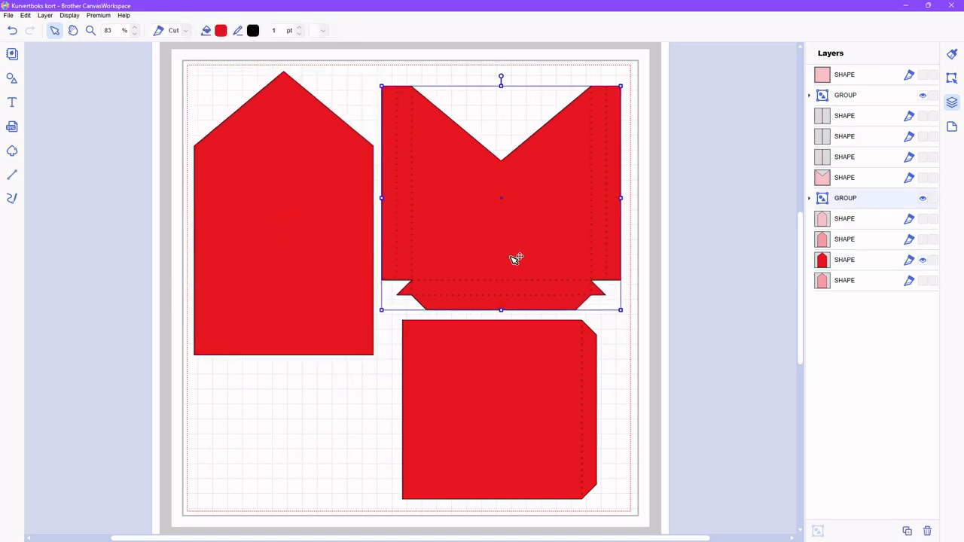
pyautogui.moveTo(504, 421); pyautogui.dragTo(497, 415)
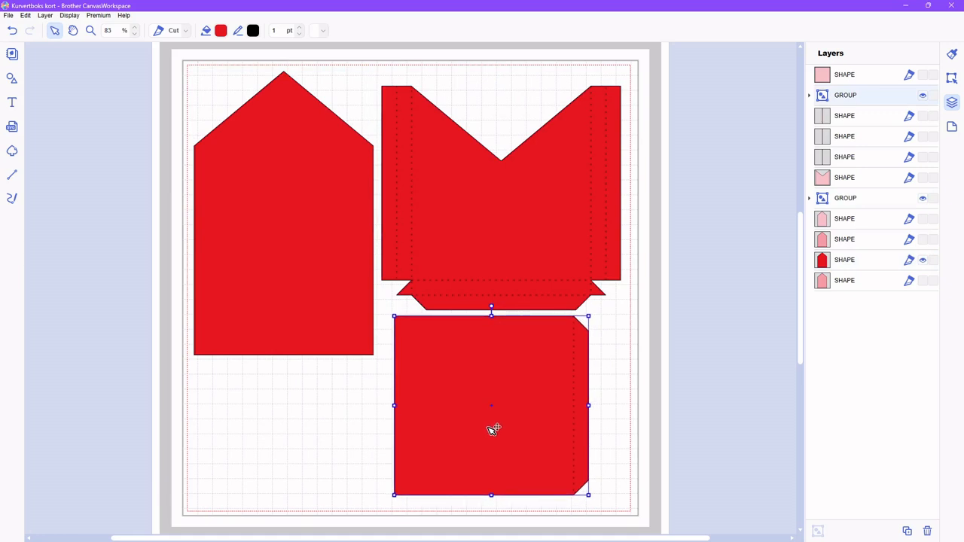
pyautogui.click(923, 117)
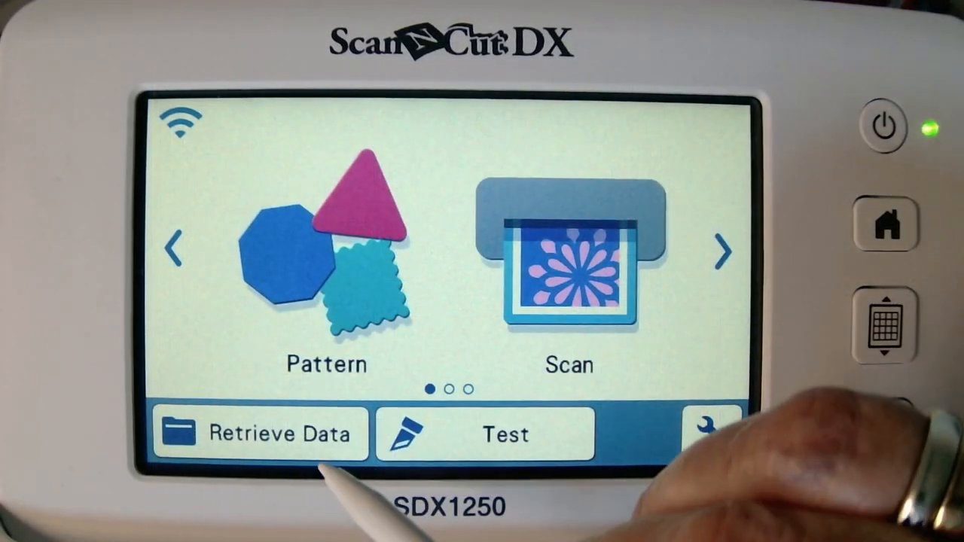
pyautogui.click(259, 433)
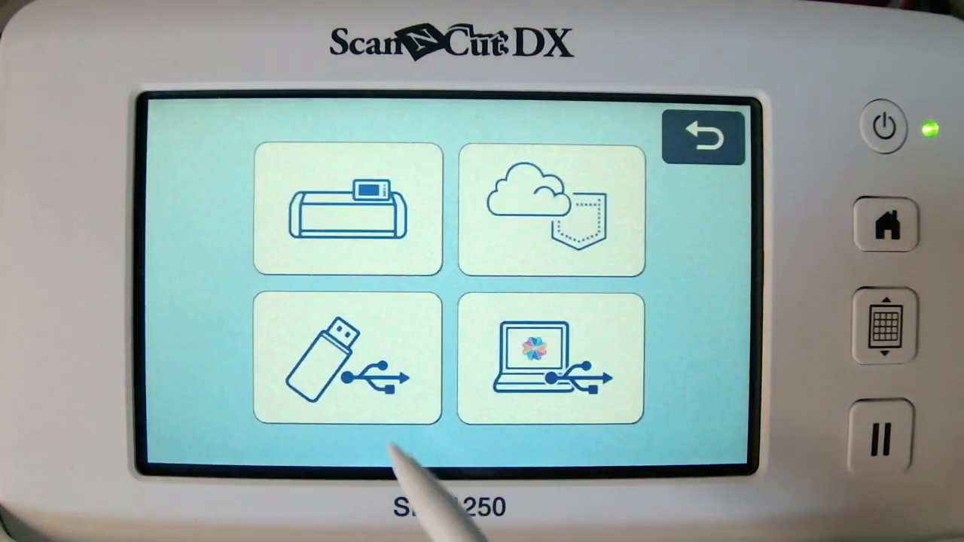
pyautogui.click(477, 367)
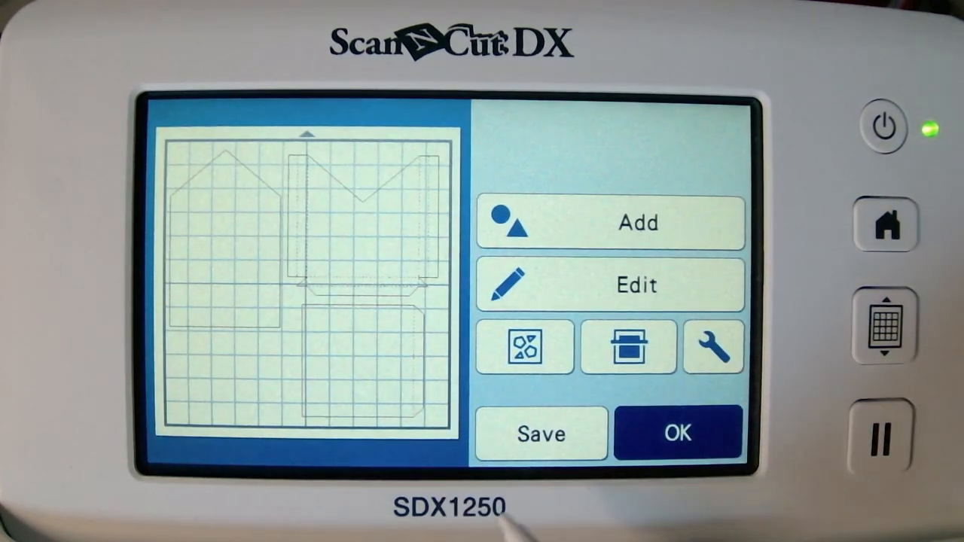
pyautogui.click(678, 433)
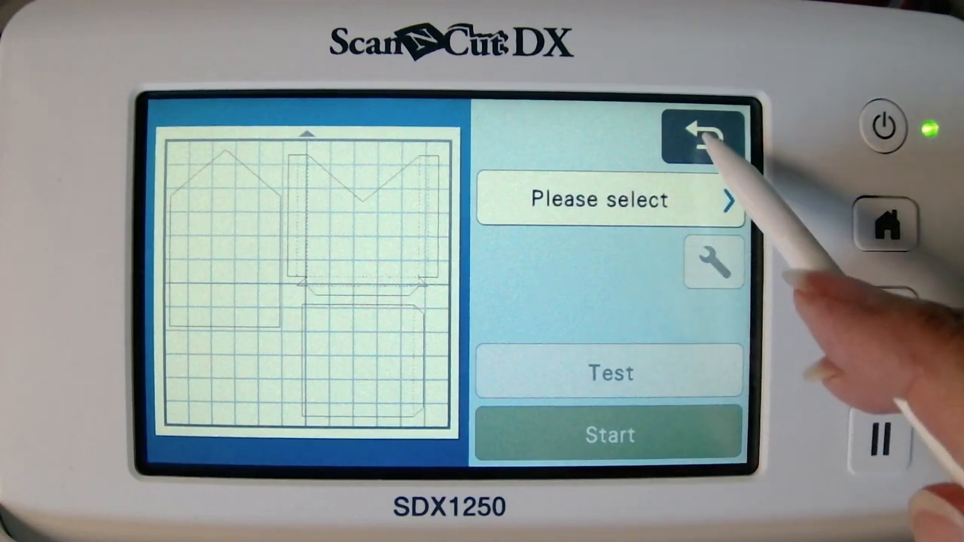
pyautogui.click(703, 136)
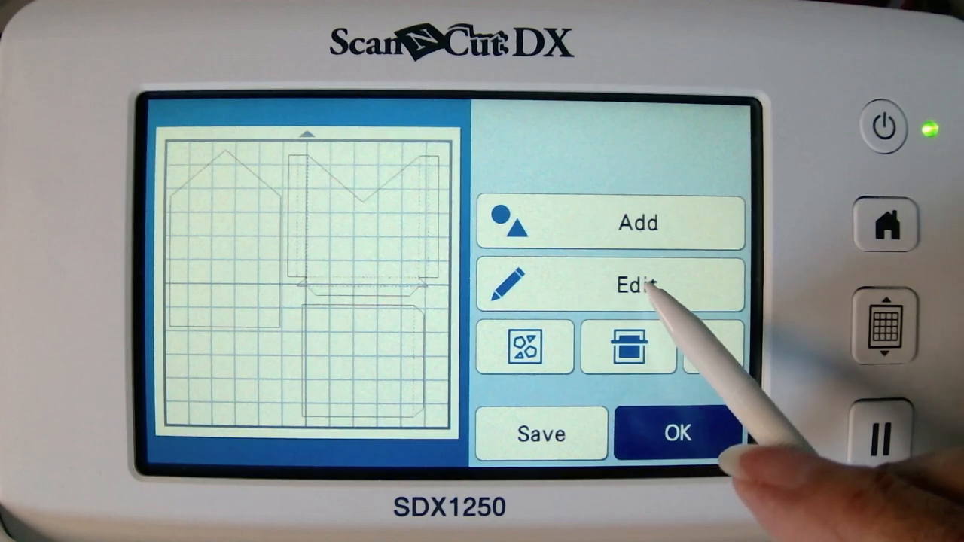
pyautogui.click(654, 290)
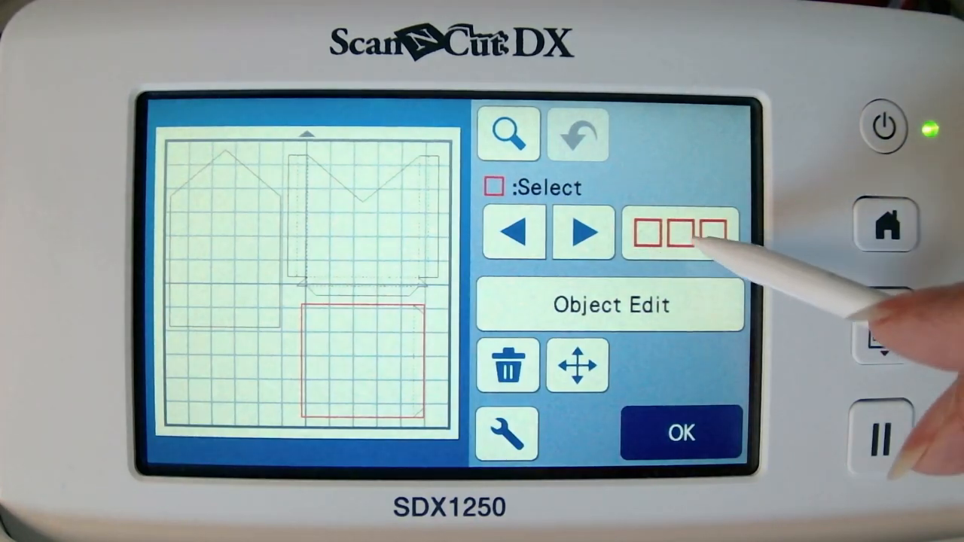
pyautogui.click(681, 239)
pyautogui.click(663, 300)
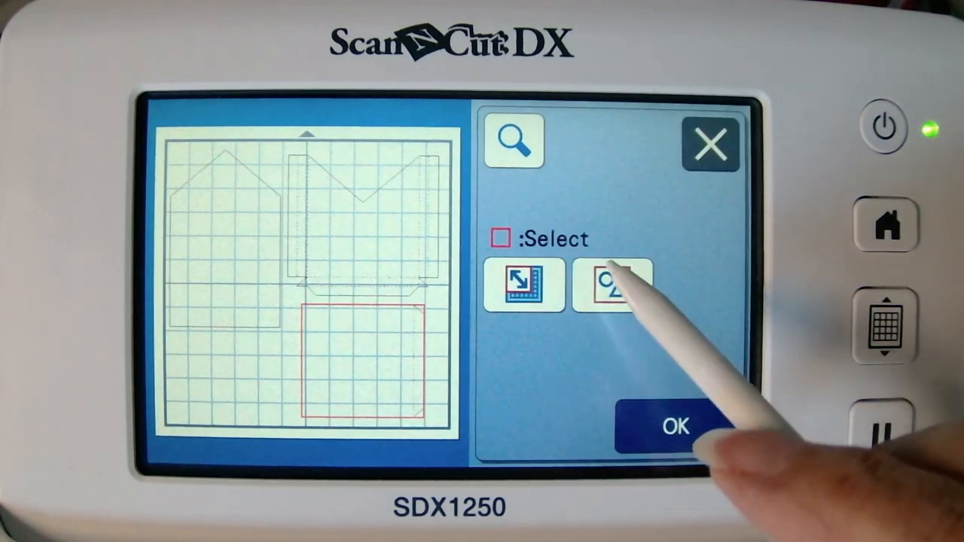
pyautogui.click(613, 288)
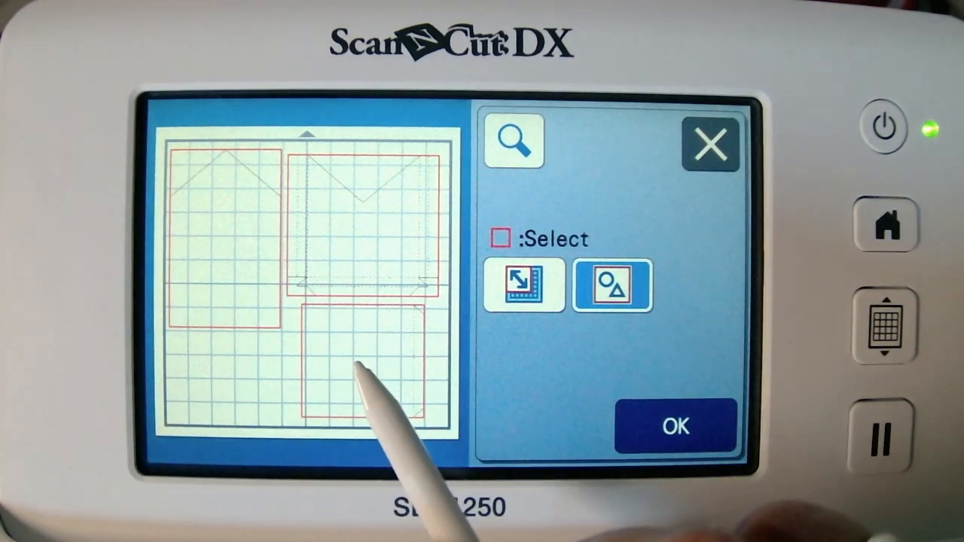
pyautogui.click(358, 365)
pyautogui.click(373, 238)
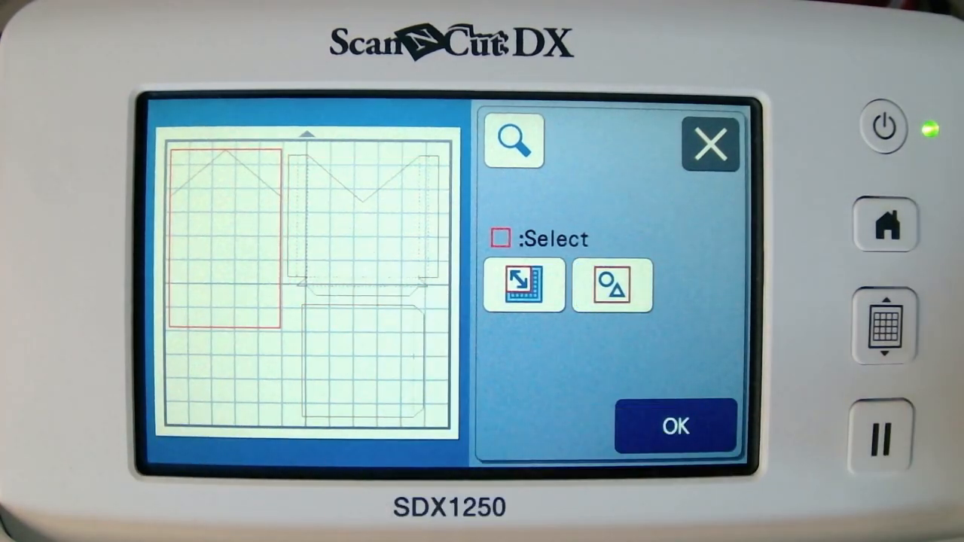
pyautogui.click(676, 426)
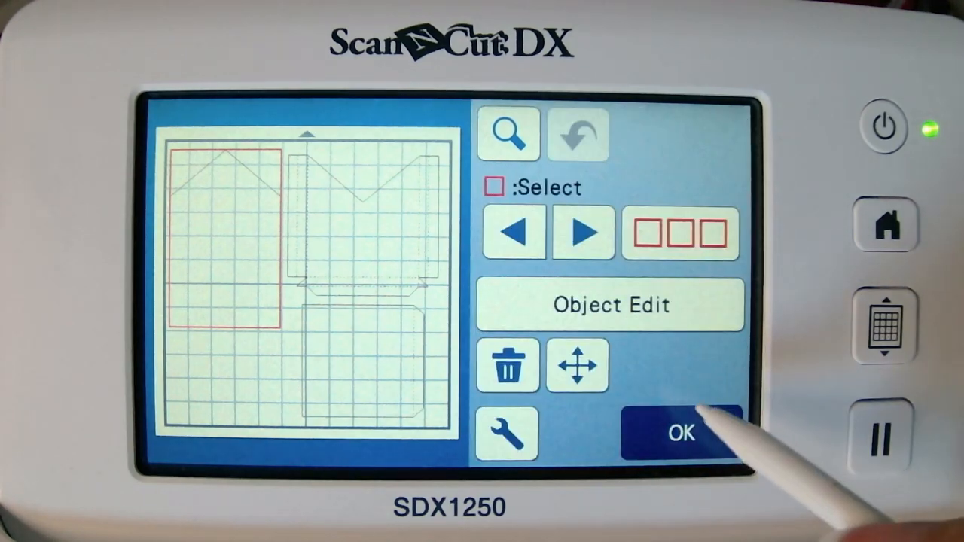
pyautogui.click(508, 365)
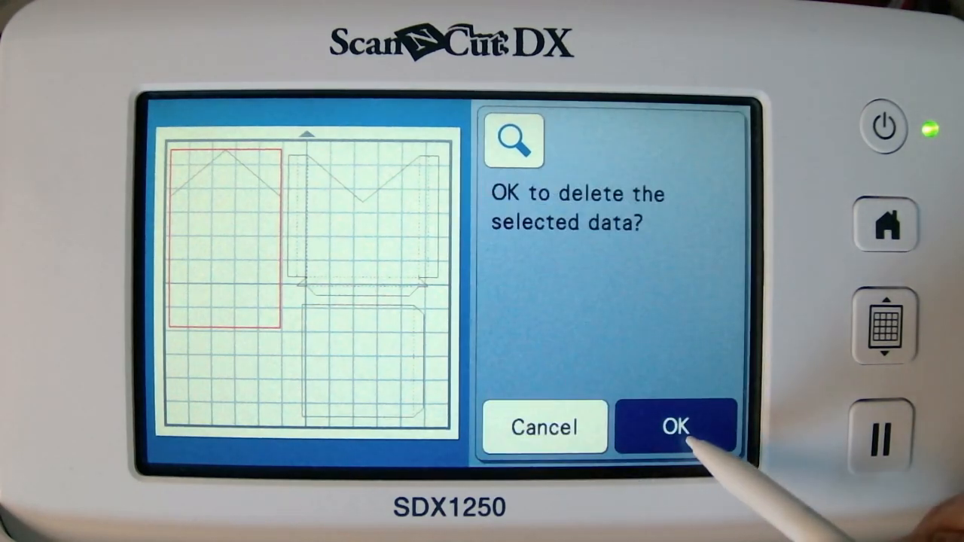
pyautogui.click(708, 434)
pyautogui.click(699, 451)
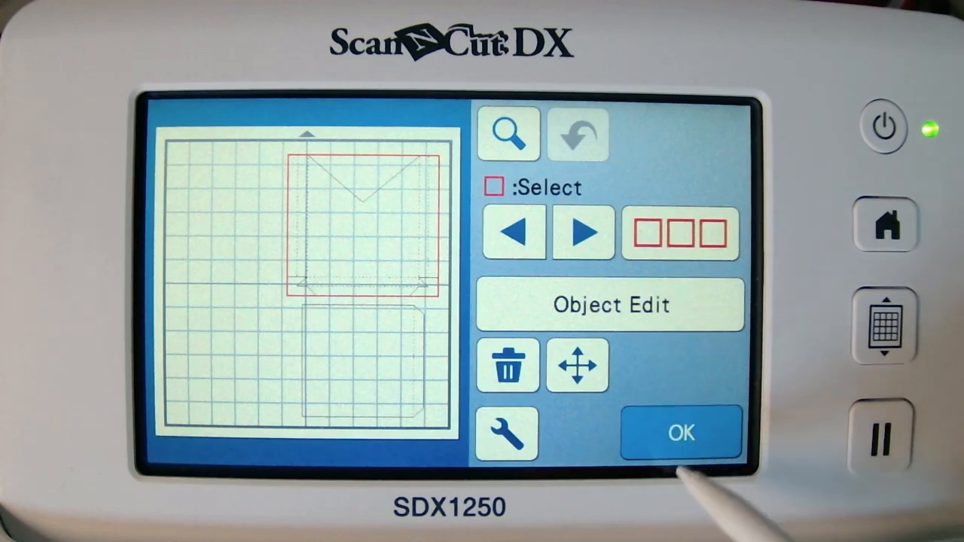
pyautogui.click(631, 348)
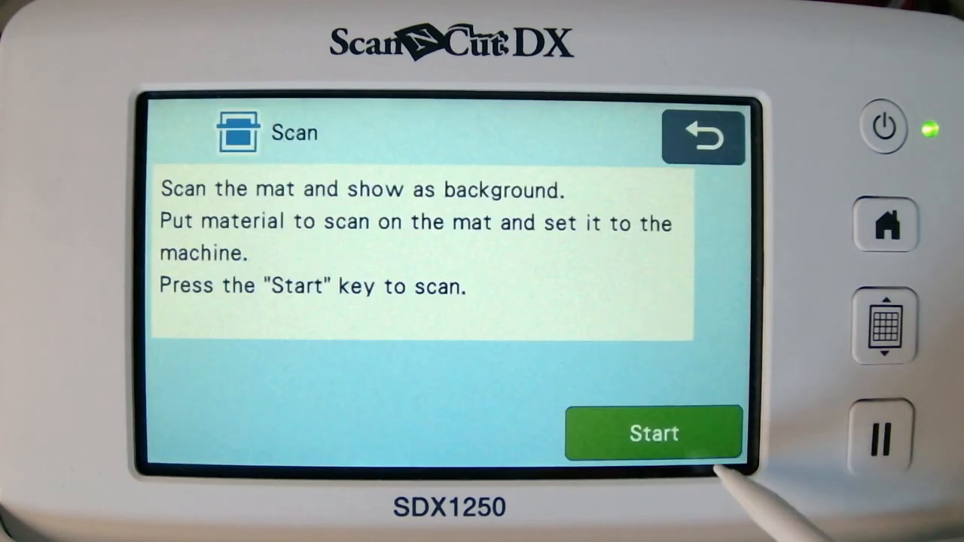
pyautogui.click(653, 434)
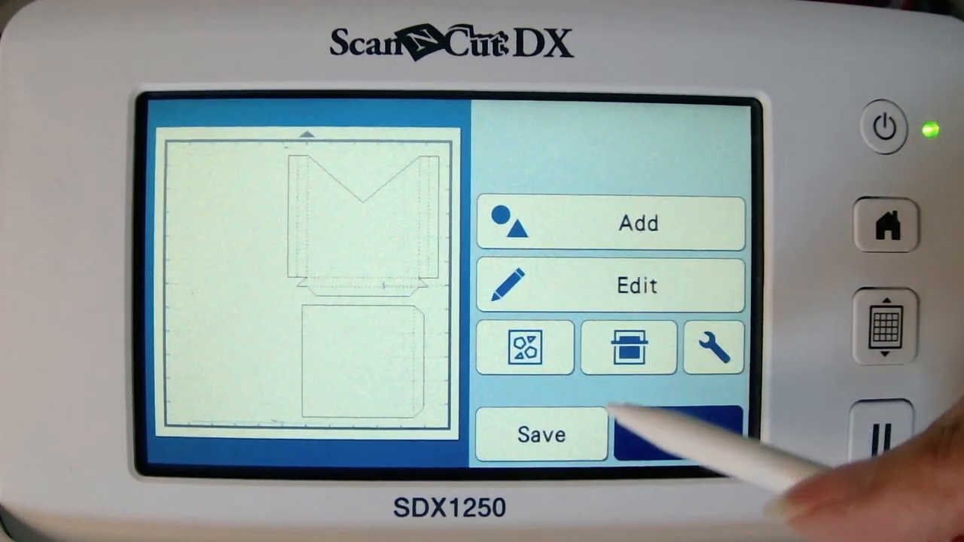
pyautogui.click(649, 286)
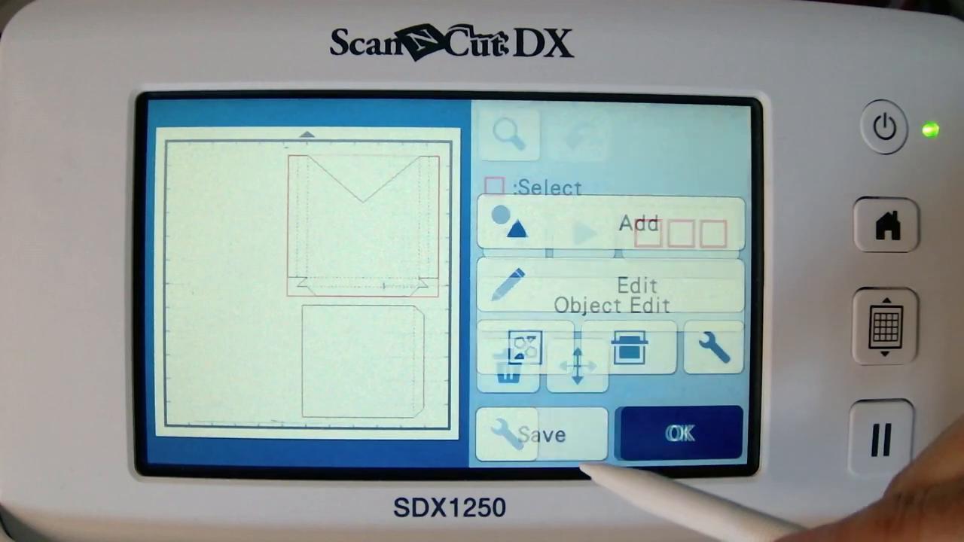
# - Move the V-notched pocket from the right side of the cutting mat to the left, keeping it near the mat's upper edge
pyautogui.click(577, 365)
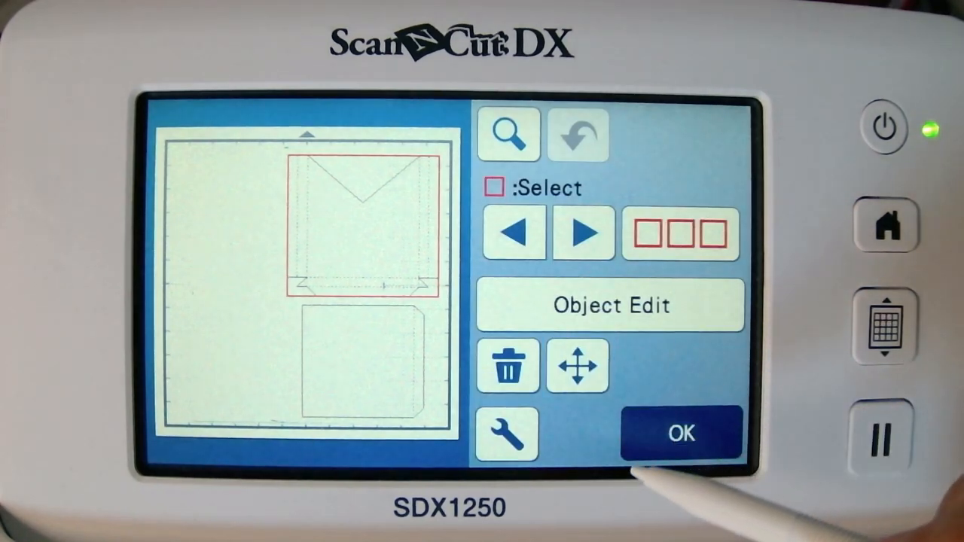
pyautogui.click(514, 141)
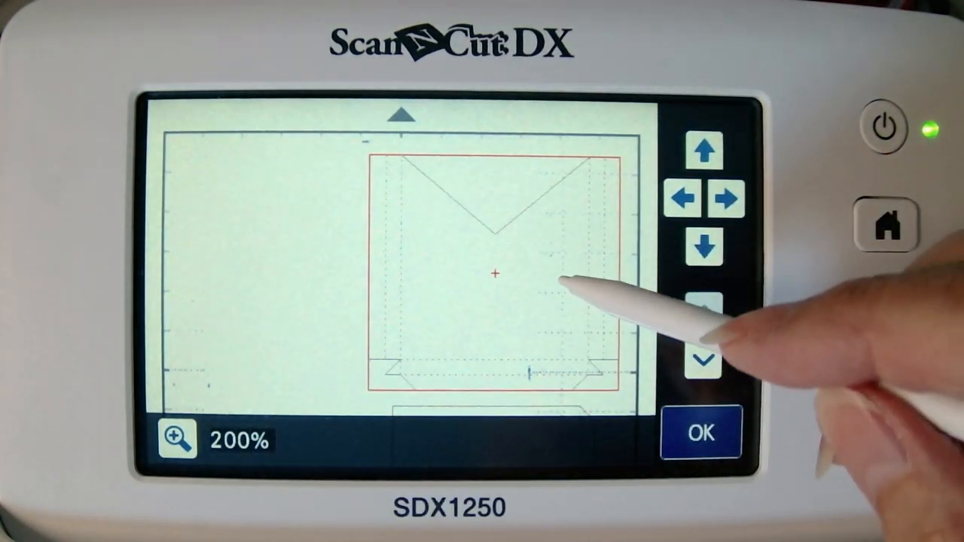
pyautogui.moveTo(479, 277); pyautogui.dragTo(426, 275)
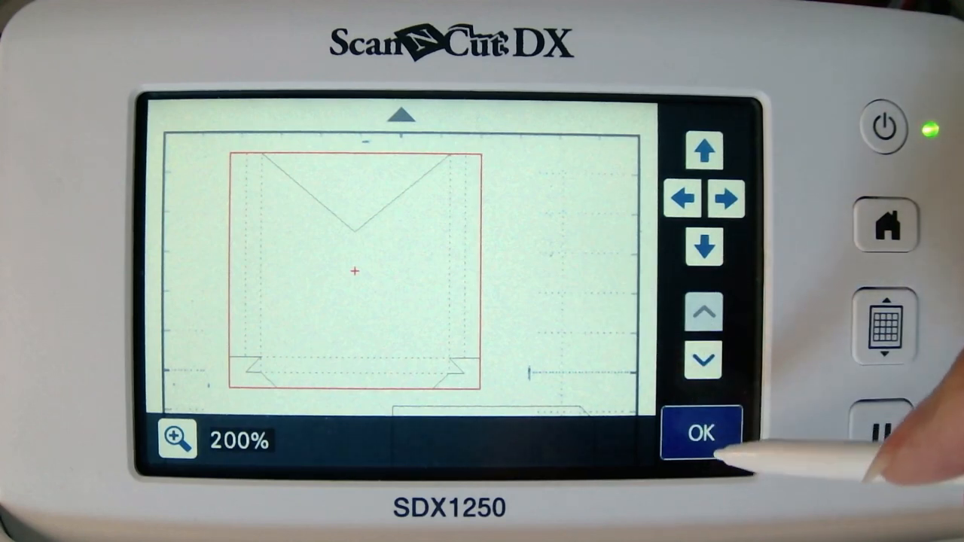
# - Move the beveled panel directly beneath the pocket, nudge it down to leave a small gap, and confirm the new layout
pyautogui.click(704, 360)
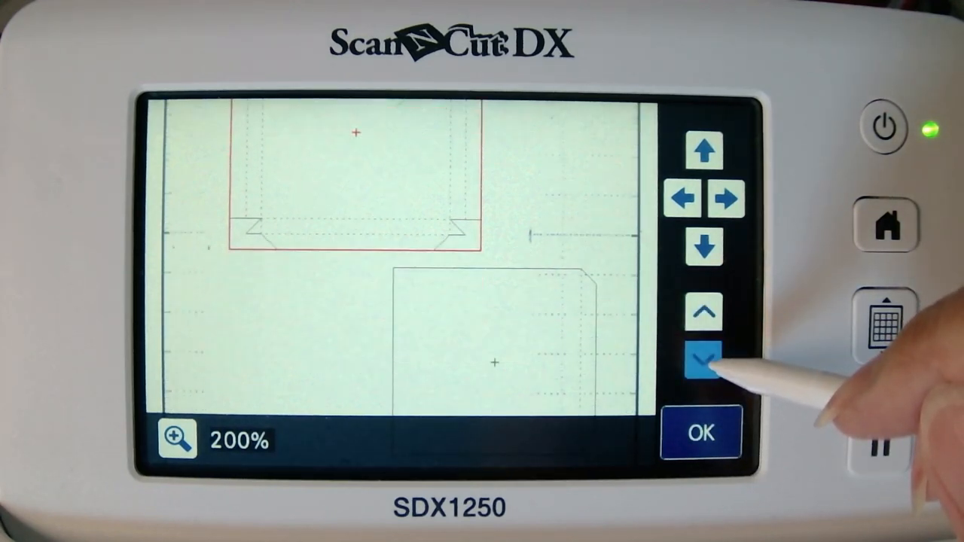
pyautogui.moveTo(493, 301); pyautogui.dragTo(304, 287)
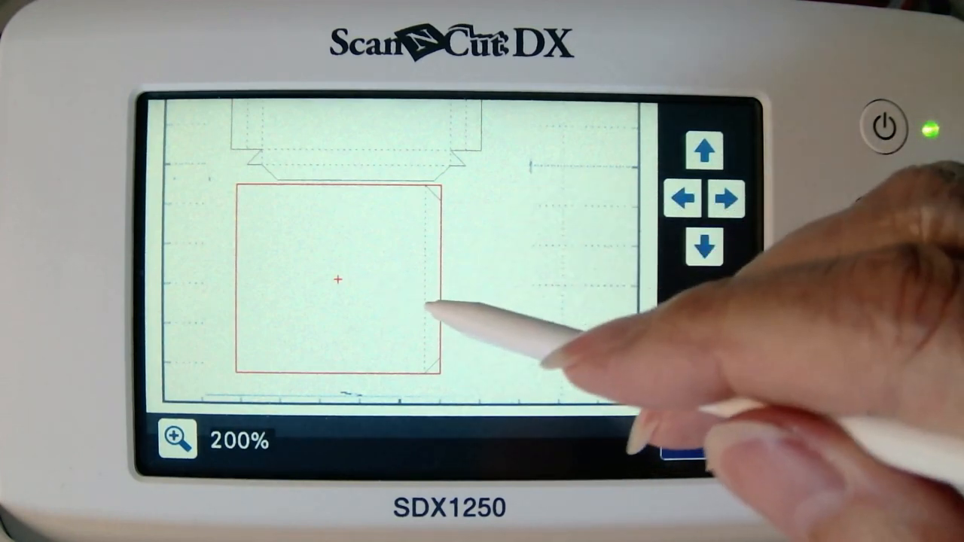
pyautogui.click(704, 247)
pyautogui.click(704, 248)
pyautogui.click(704, 247)
pyautogui.click(701, 249)
pyautogui.click(700, 247)
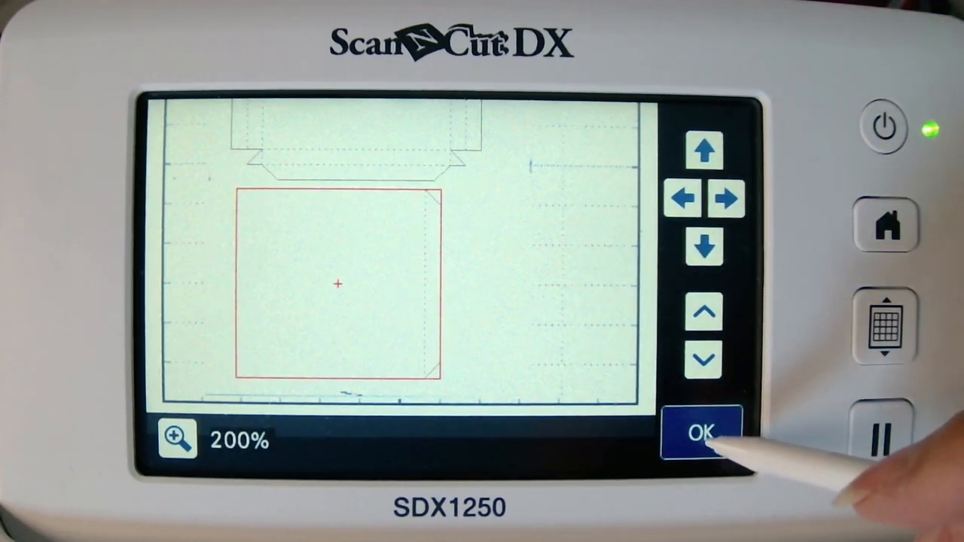
pyautogui.click(705, 435)
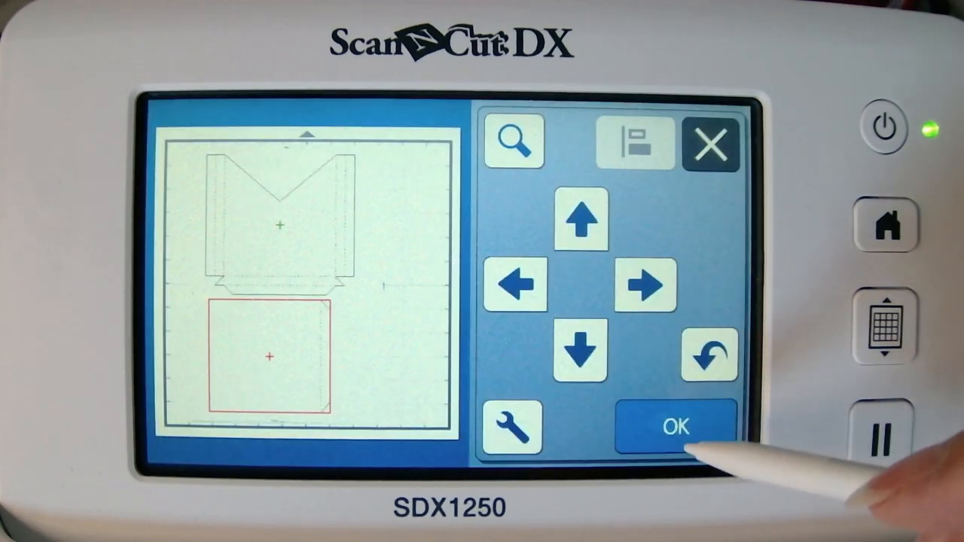
pyautogui.click(685, 443)
pyautogui.click(700, 435)
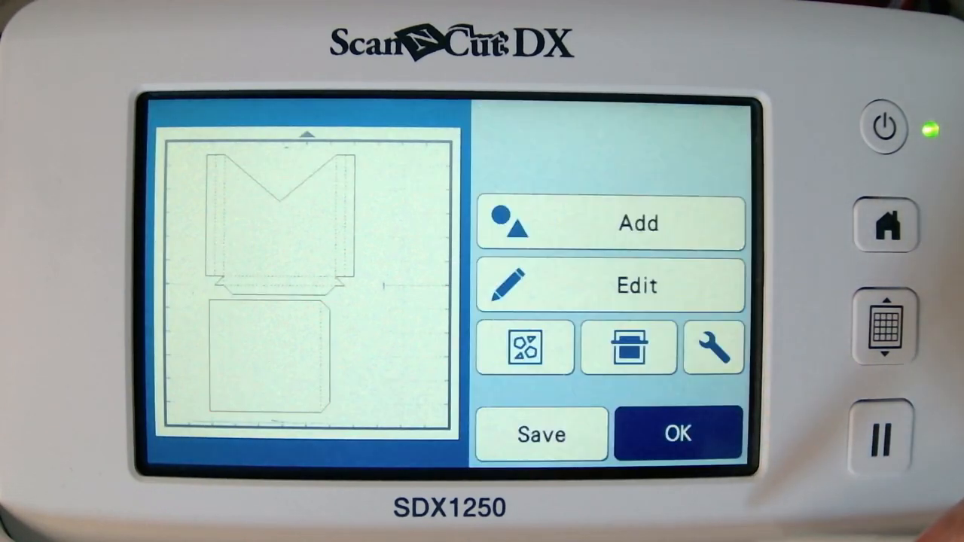
# - Accept the arranged layout for processing and choose Cut as the operation
pyautogui.click(678, 433)
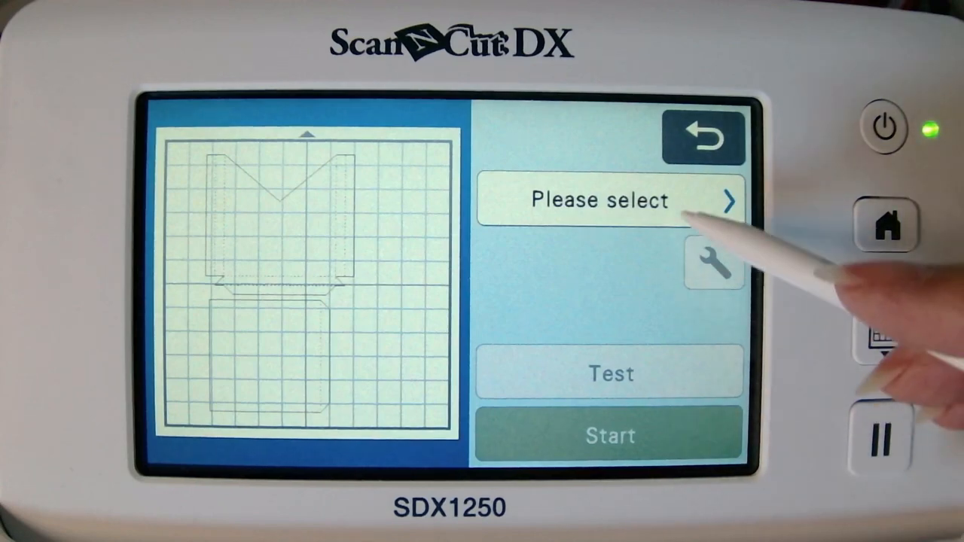
pyautogui.click(668, 201)
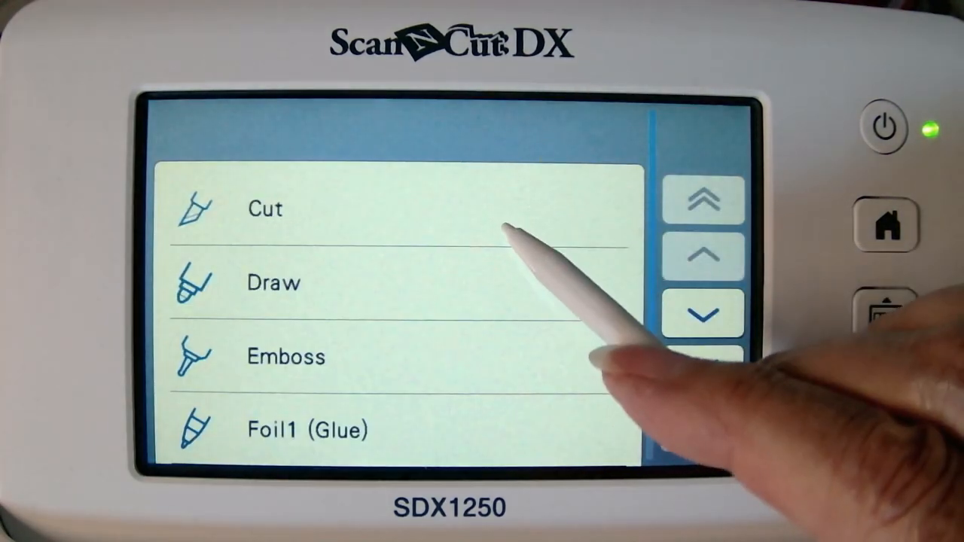
pyautogui.click(504, 226)
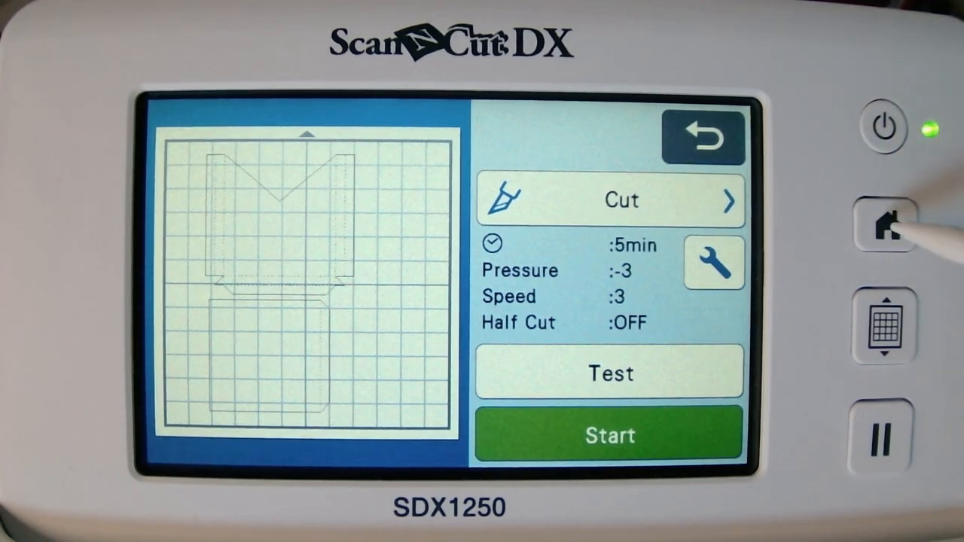
# - Leave the cut setup, view the saved layouts in the USB drive's "Kuvertboks kort" folder, and return to the home screen
pyautogui.click(887, 224)
pyautogui.click(599, 401)
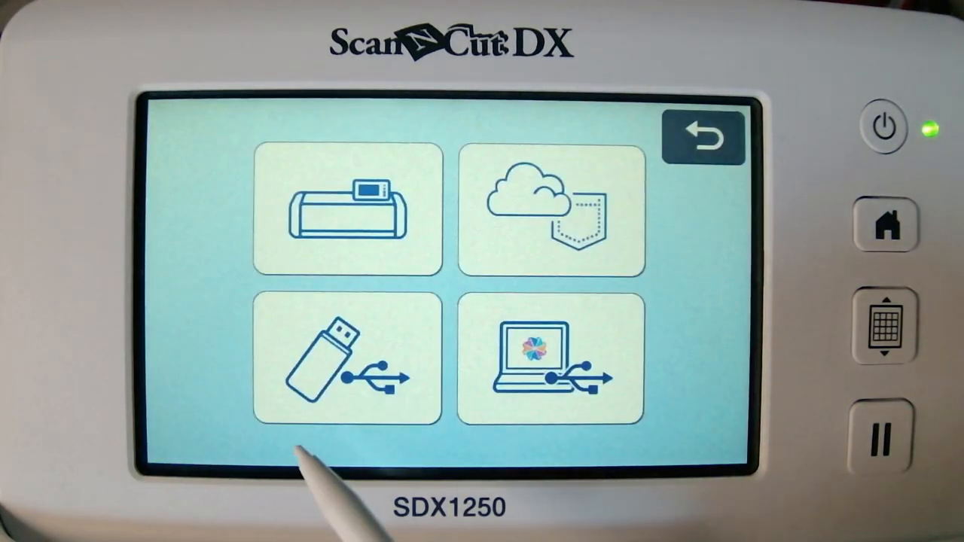
pyautogui.click(392, 380)
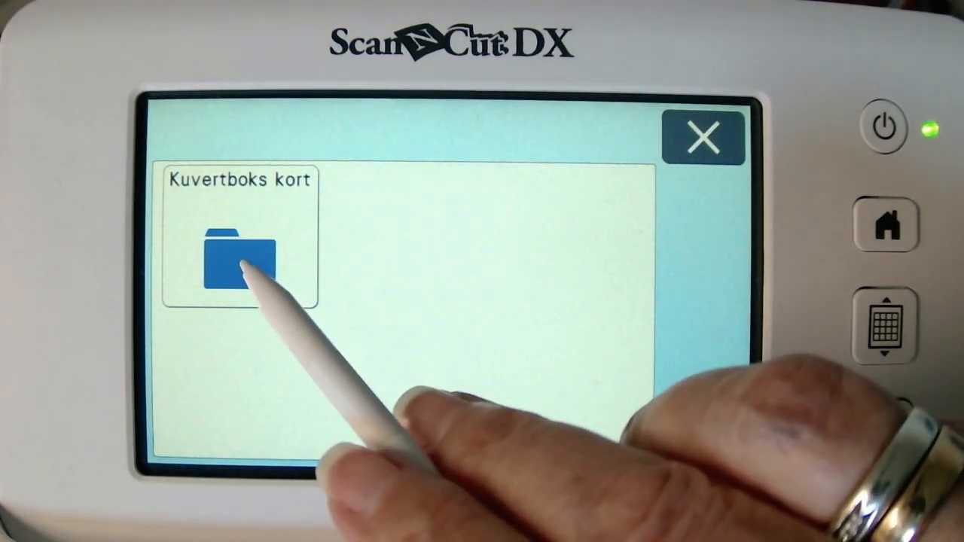
pyautogui.click(249, 268)
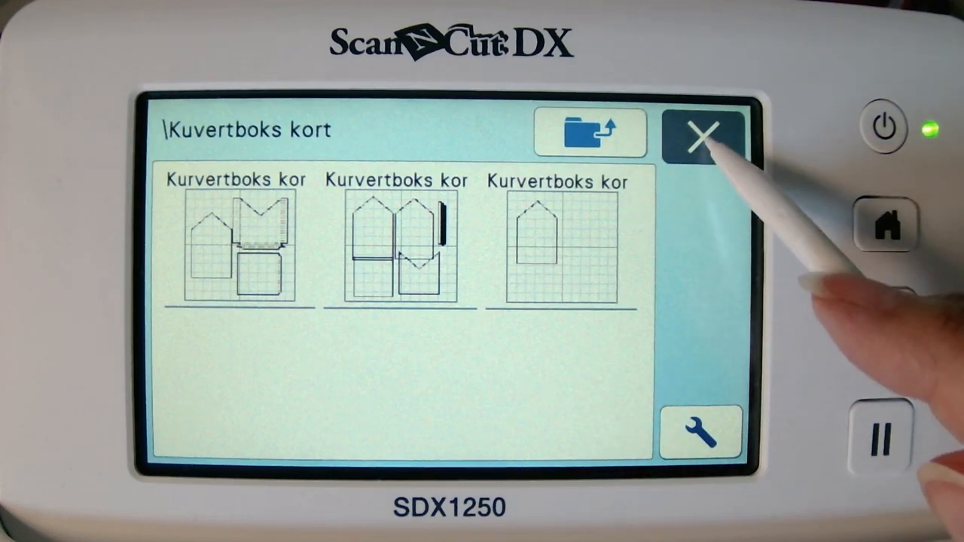
pyautogui.click(704, 139)
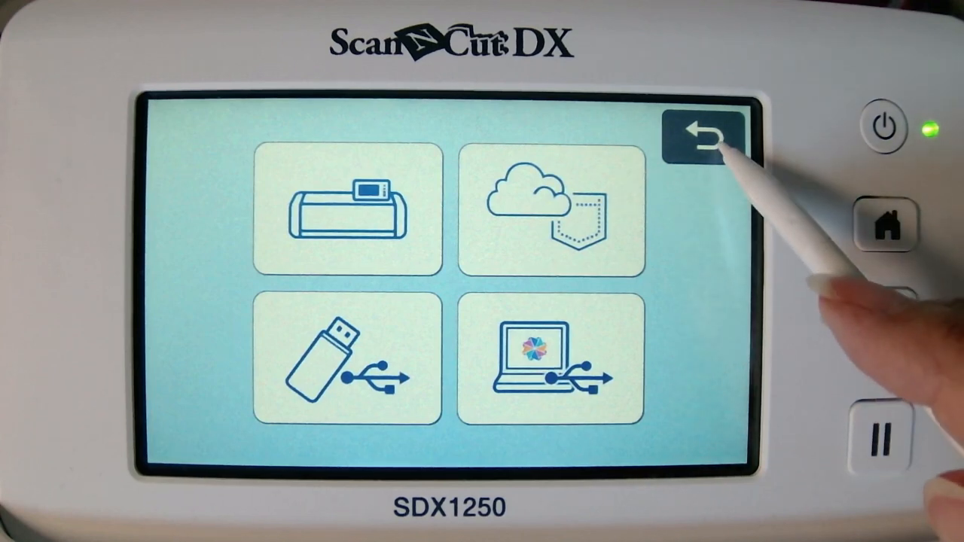
pyautogui.click(719, 151)
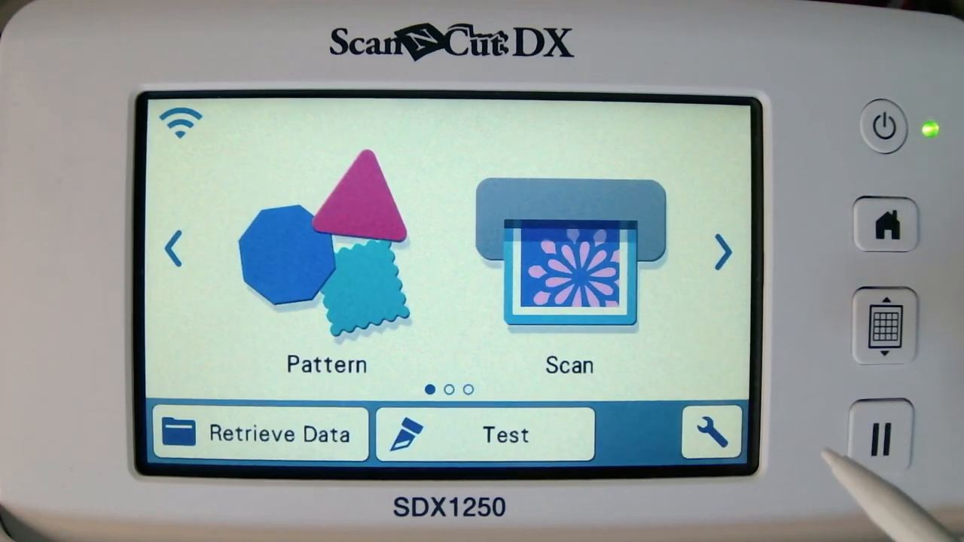